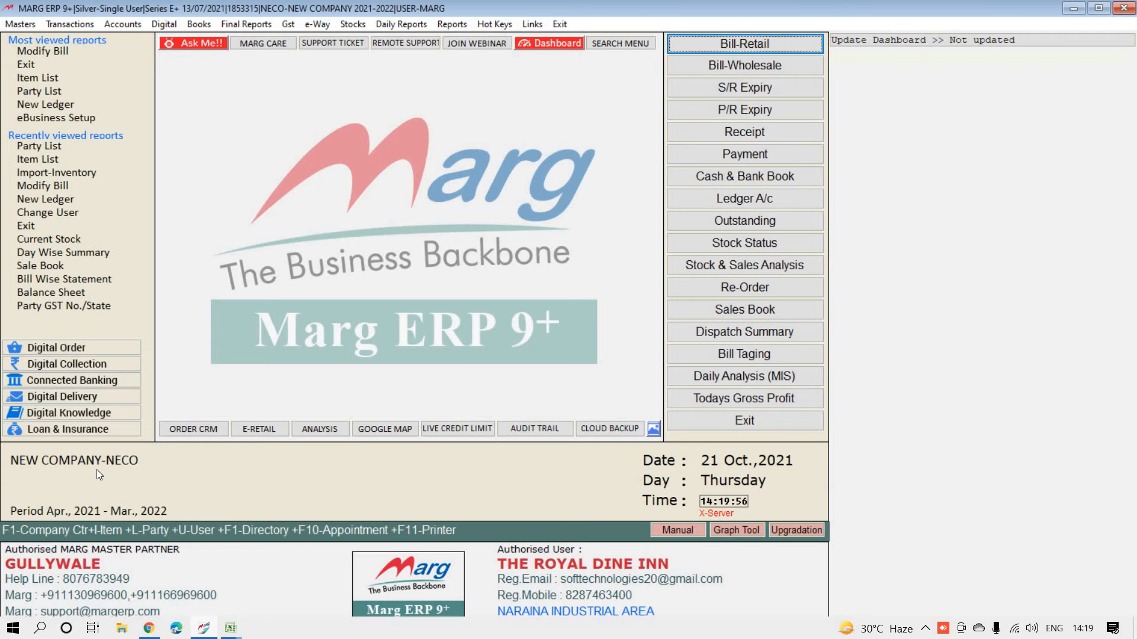
Step: Check the item list and the party ledger list for existing entries, closing each one
key(ctrl+i)
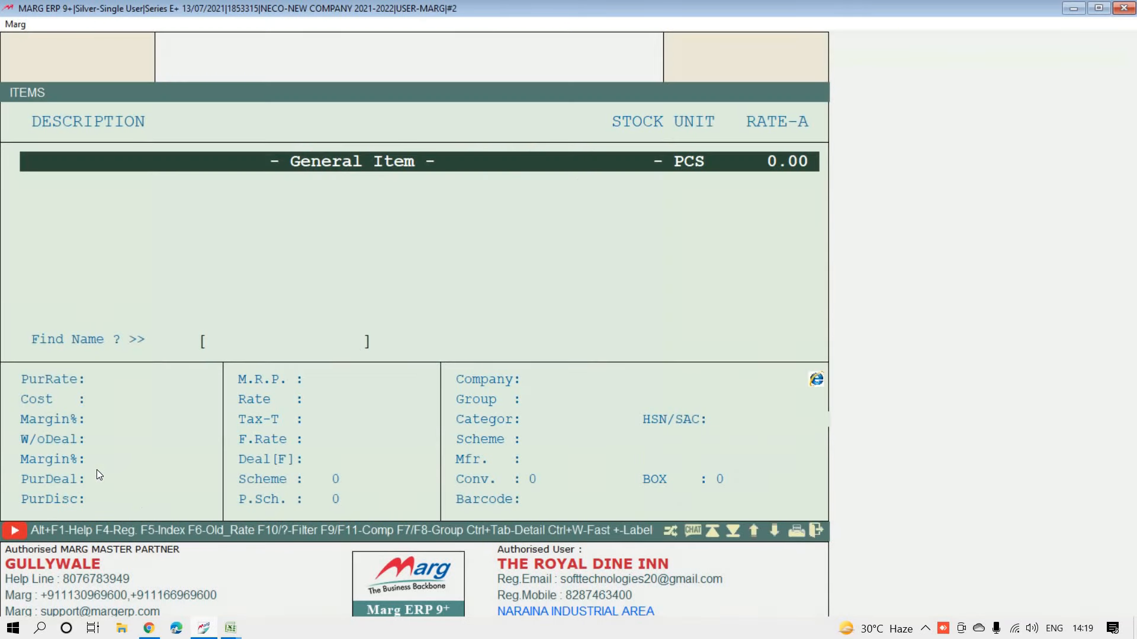
key(Escape)
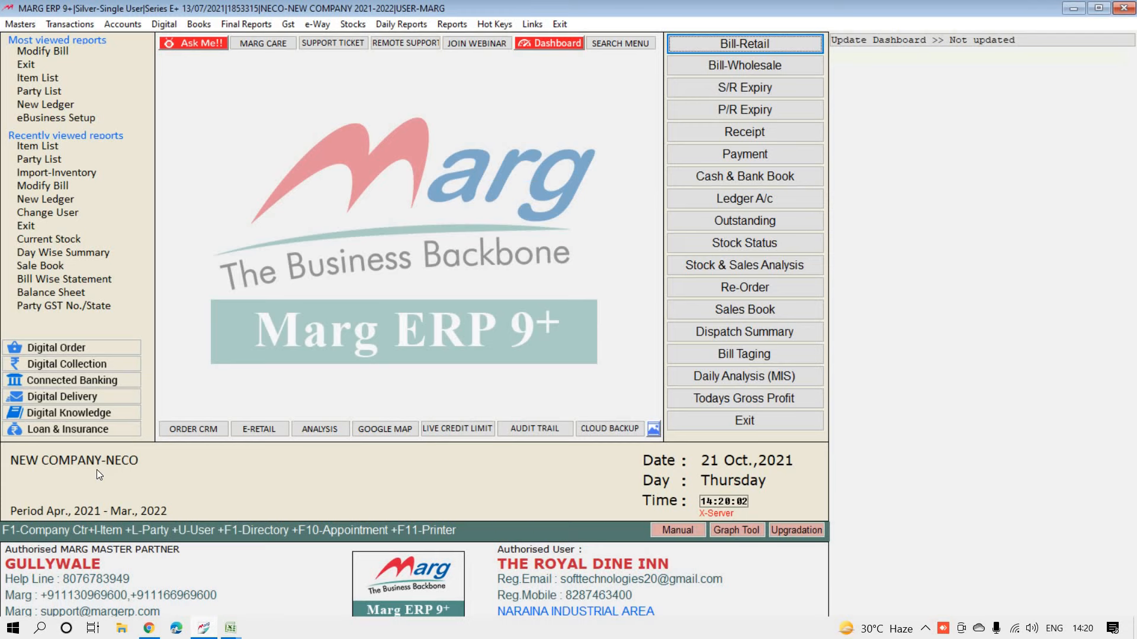
key(ctrl+l)
key(Escape)
Step: View the balance sheet with stock updated for all days, opening update No and valuation on Cost+Ext., and close it
click(223, 27)
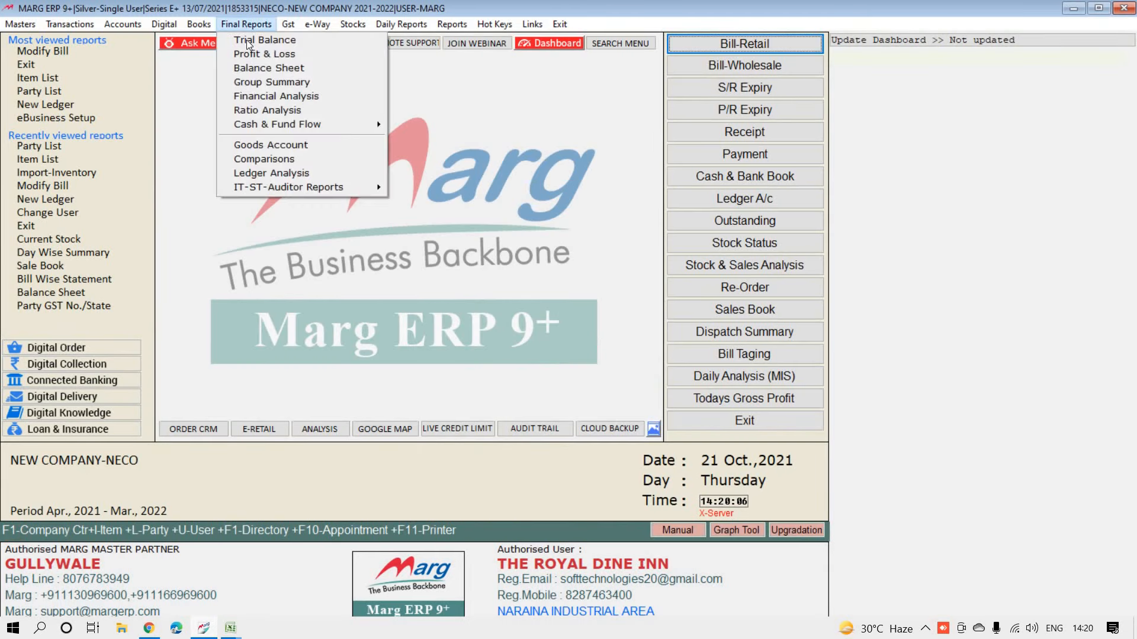
click(257, 65)
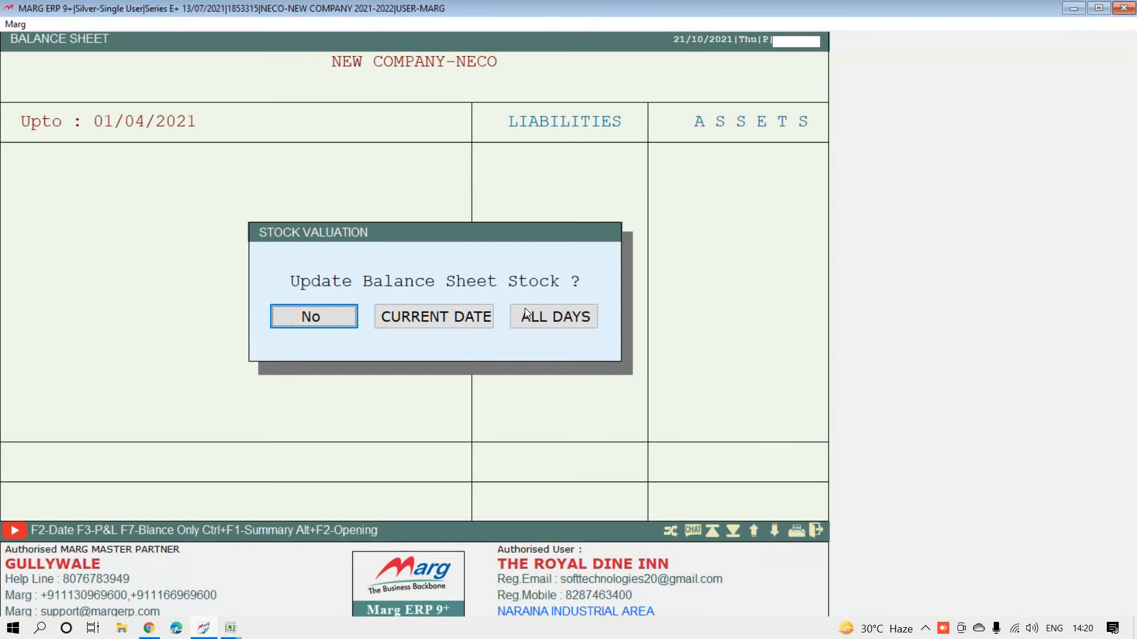
click(556, 315)
key(Return)
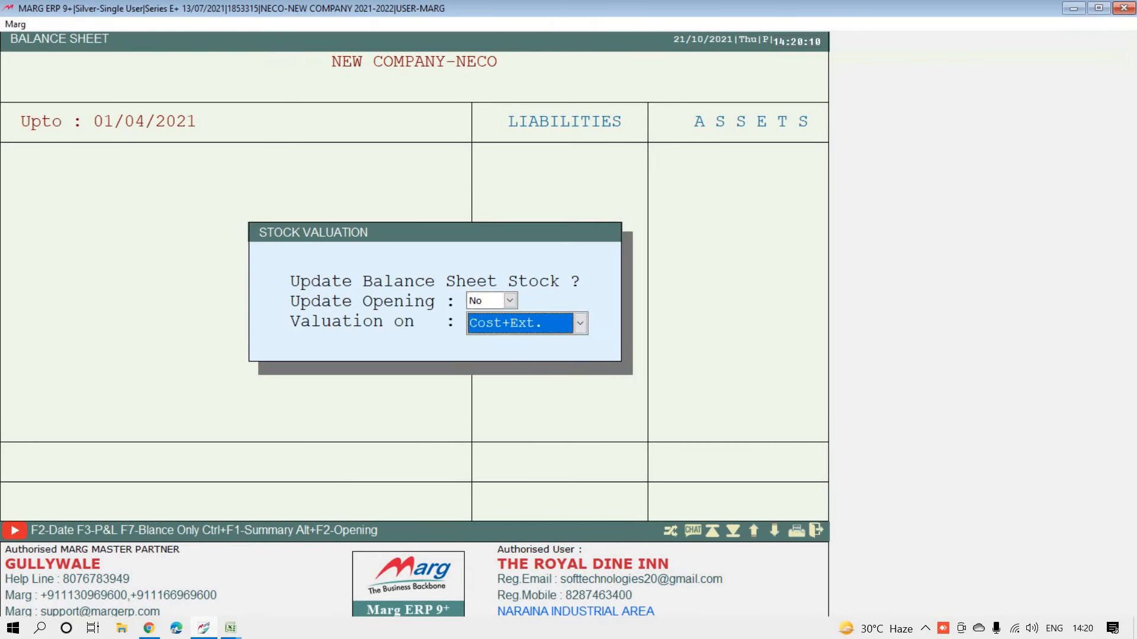
key(Return)
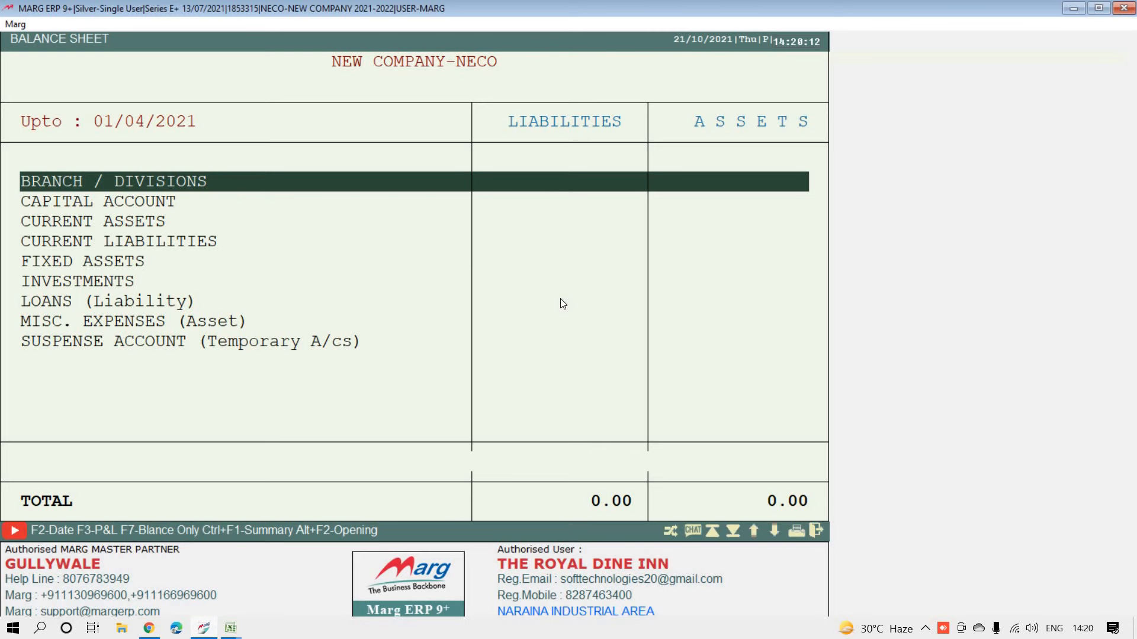
key(End)
key(Escape)
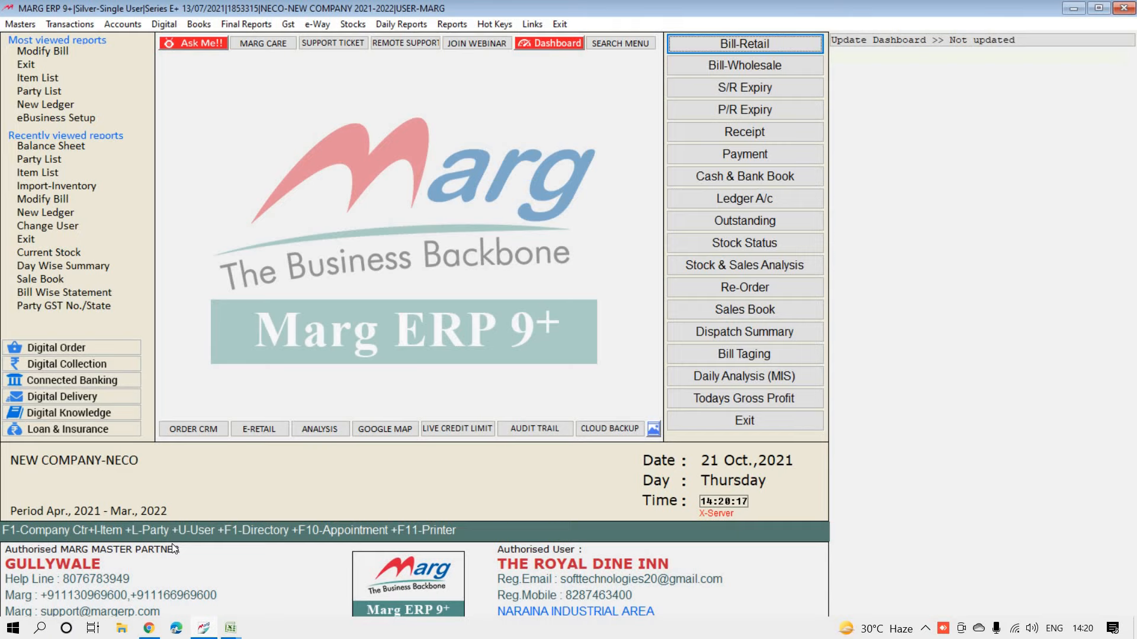
Step: Switch to the item master template workbook in Excel and review its item, group, rate and GST columns
click(231, 627)
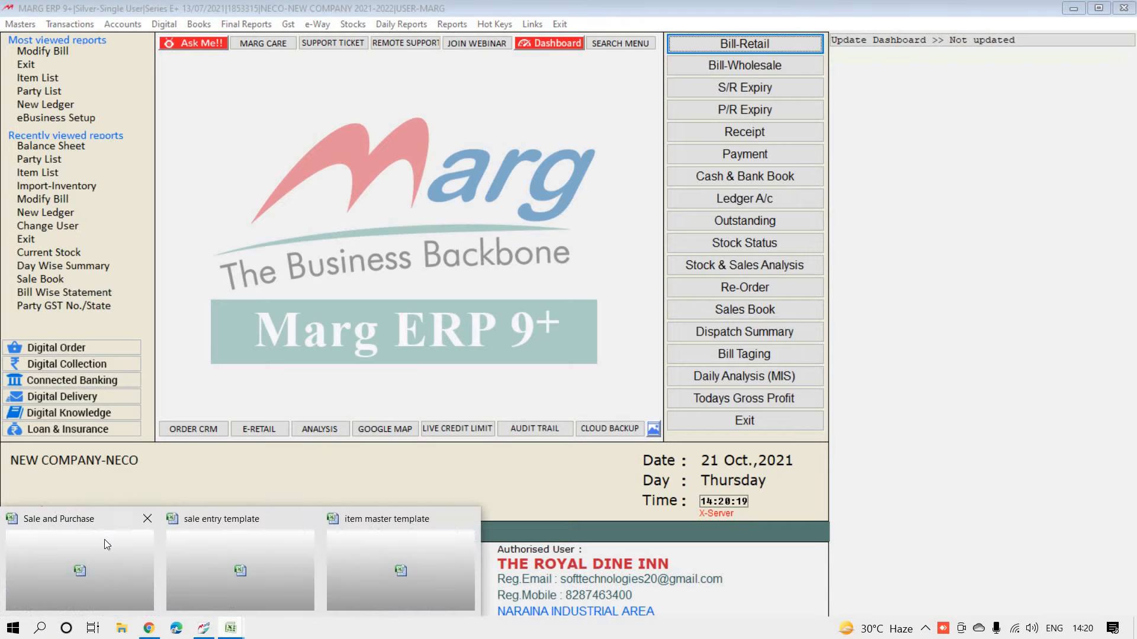
click(410, 550)
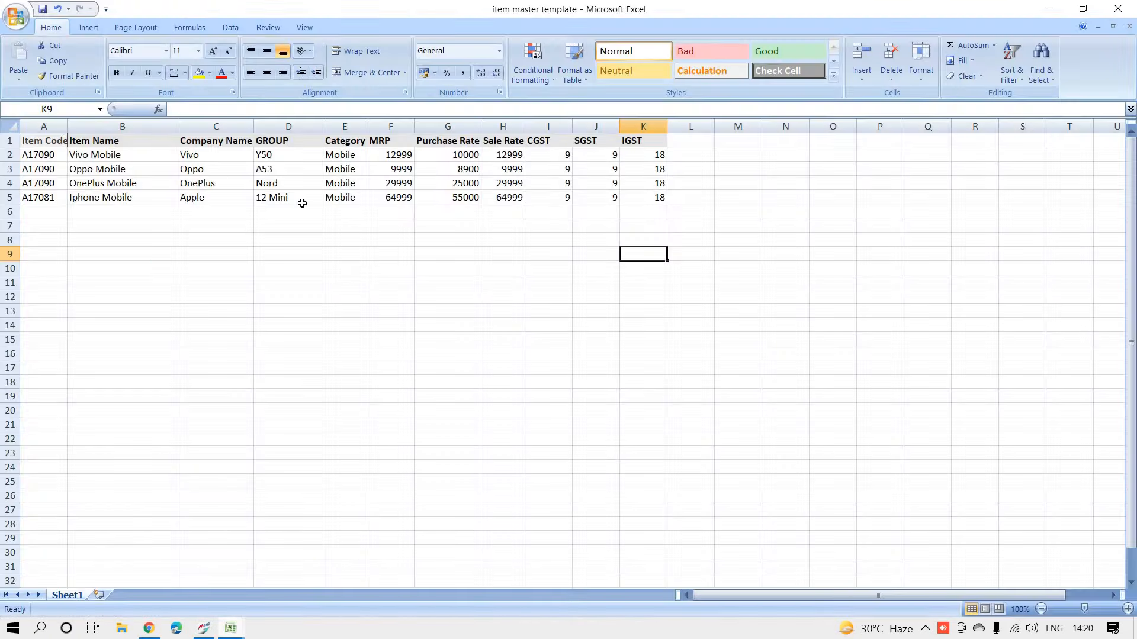
click(147, 171)
drag(56, 156, 151, 198)
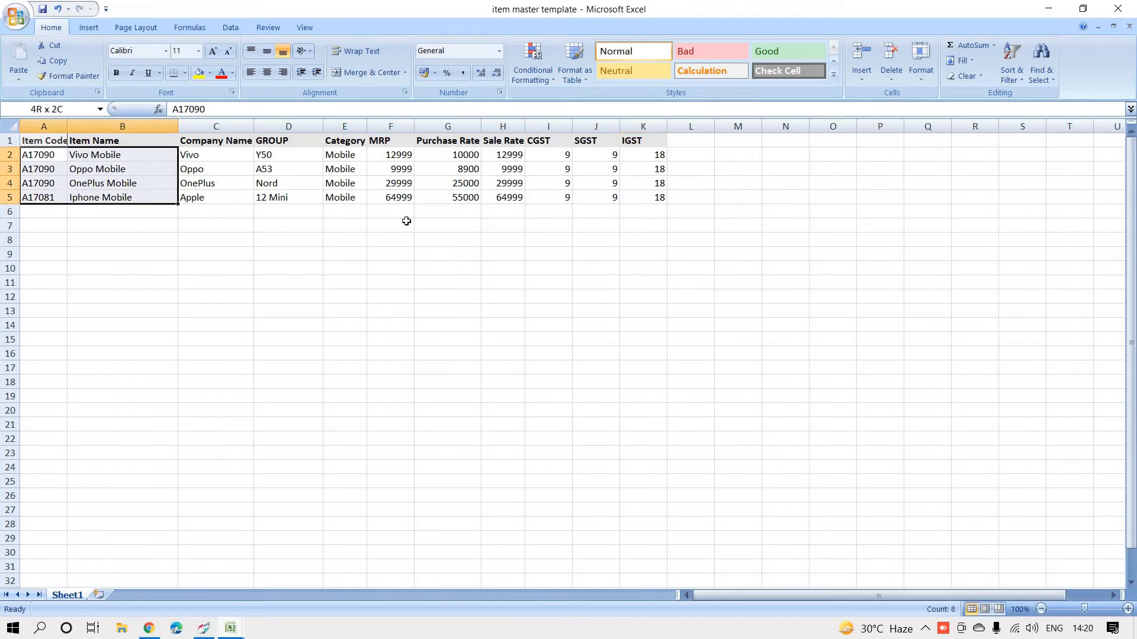
drag(406, 221, 652, 198)
click(521, 284)
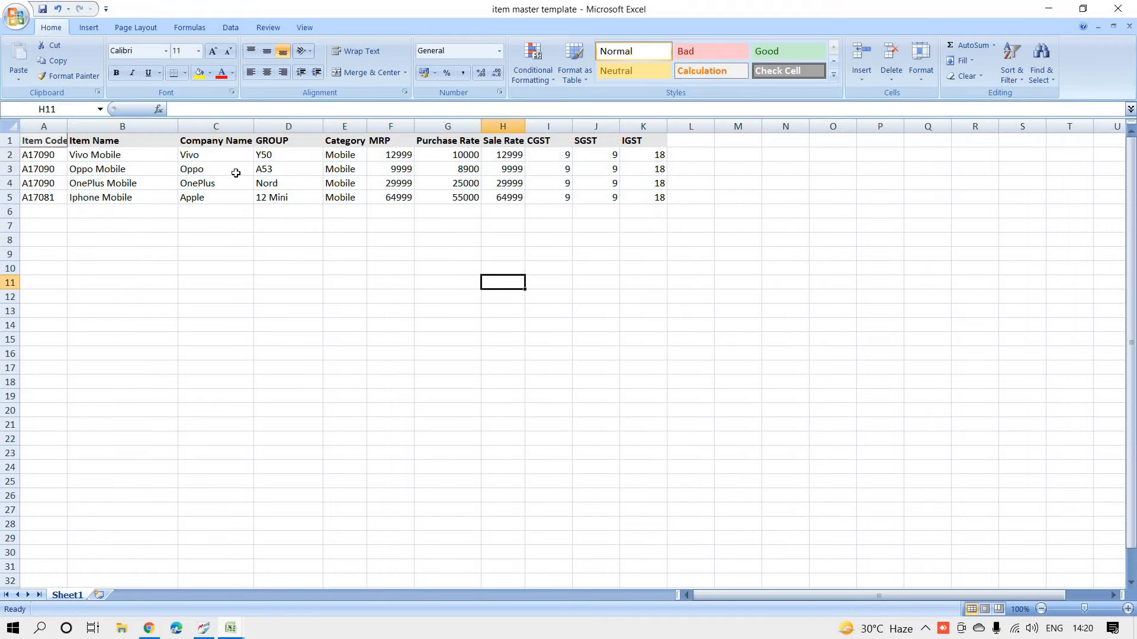
drag(105, 157, 95, 213)
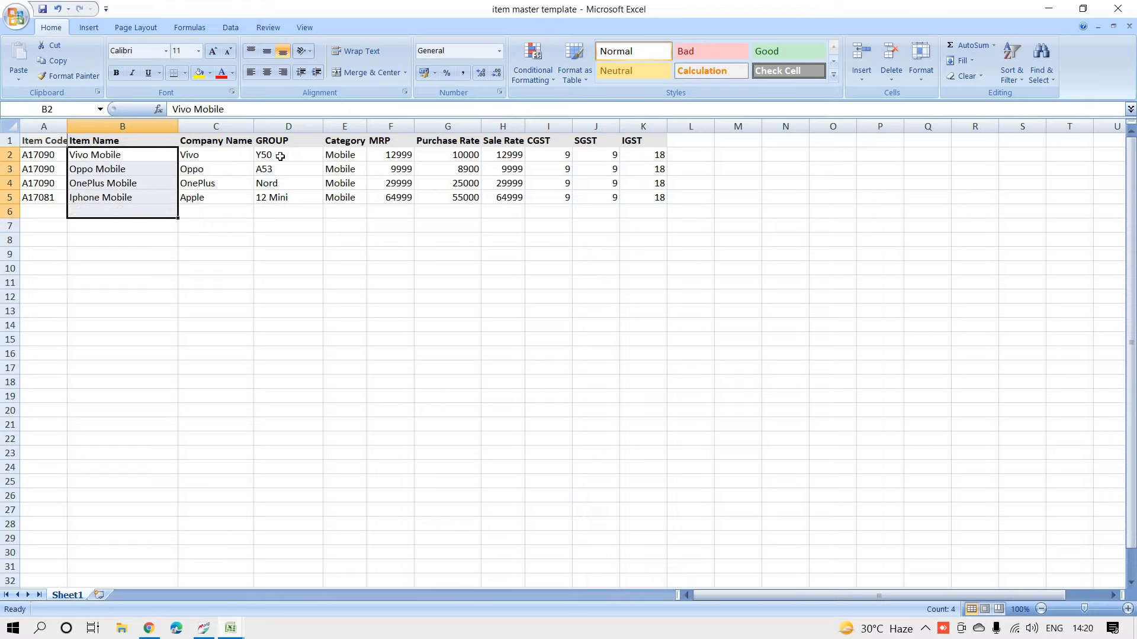
drag(290, 156, 297, 240)
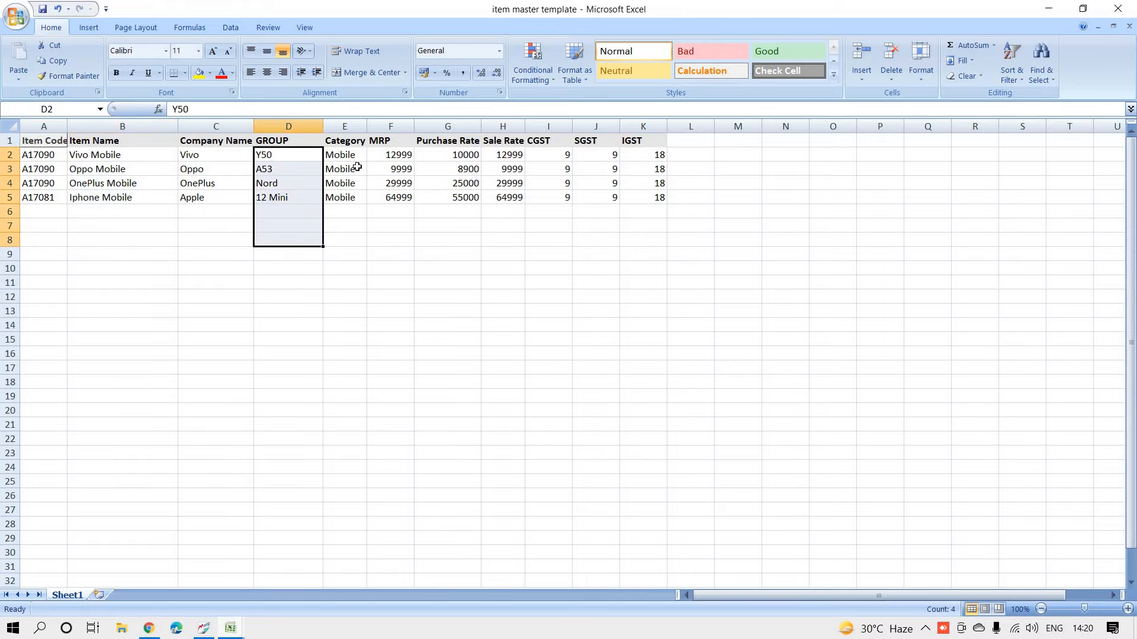
drag(452, 157, 408, 240)
click(553, 183)
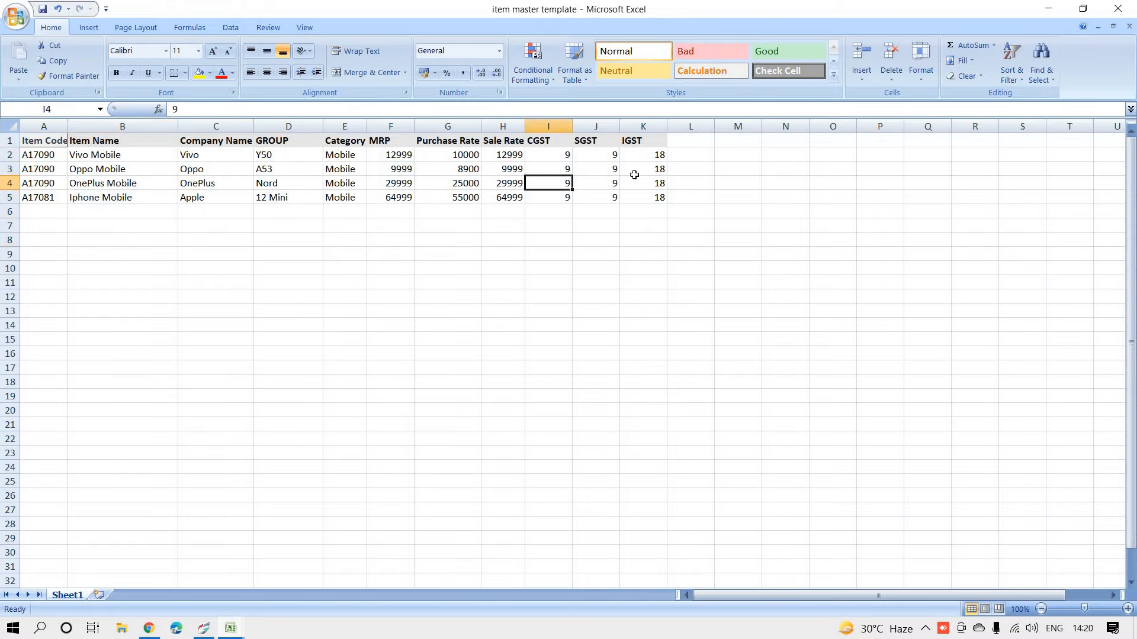
click(414, 309)
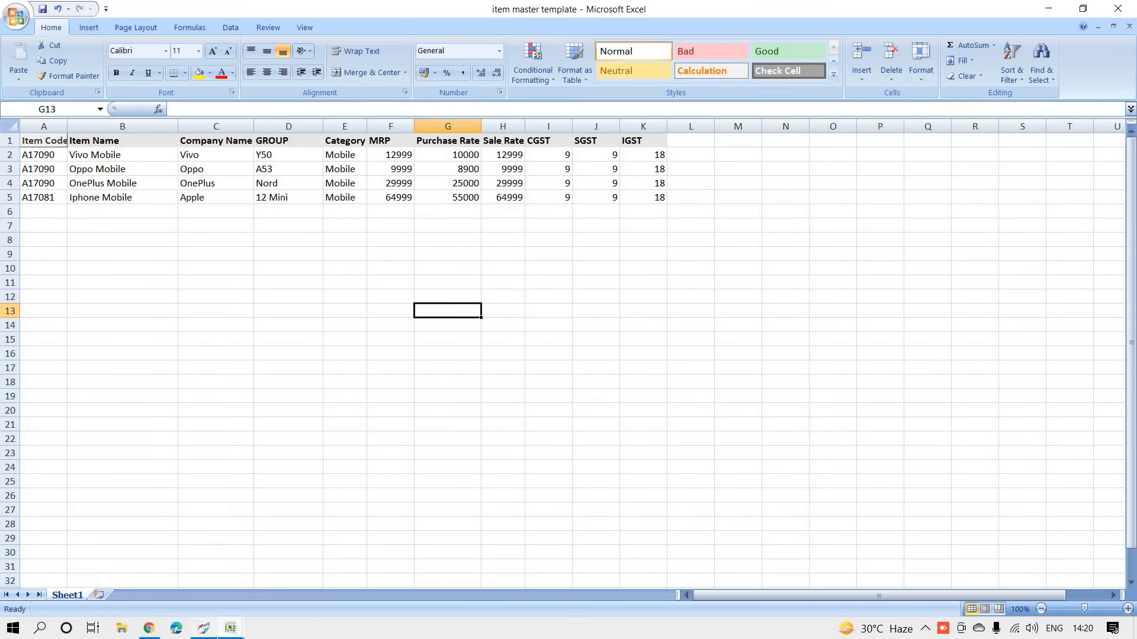
Step: Switch back to Marg ERP and open the utility for importing masters from Excel
click(204, 626)
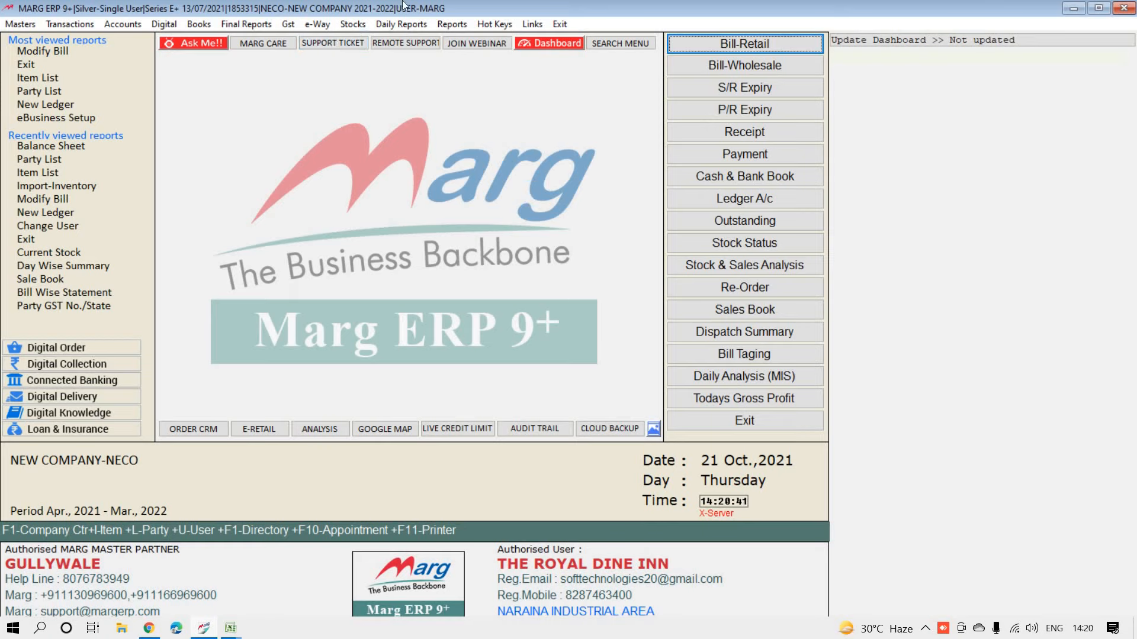
click(462, 25)
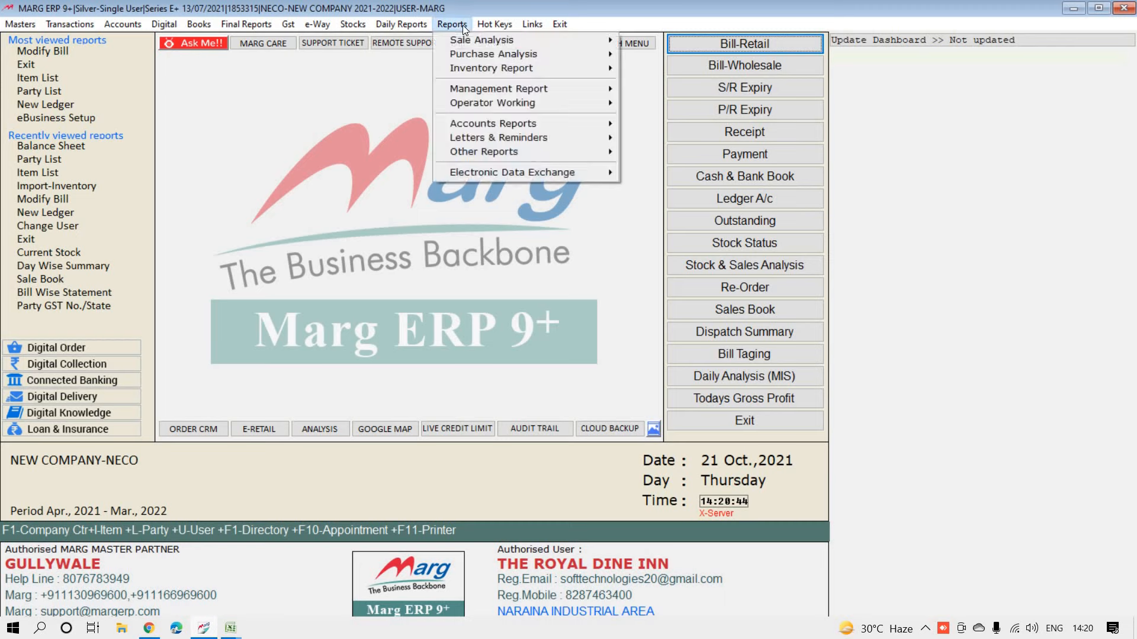
mouse_move(521, 95)
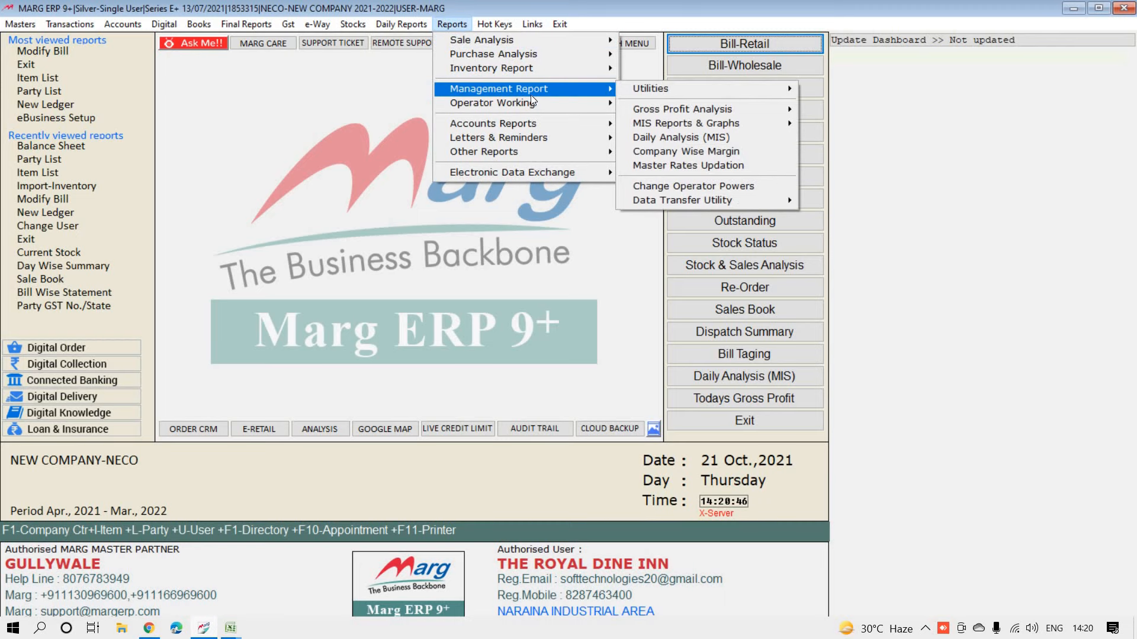
mouse_move(764, 91)
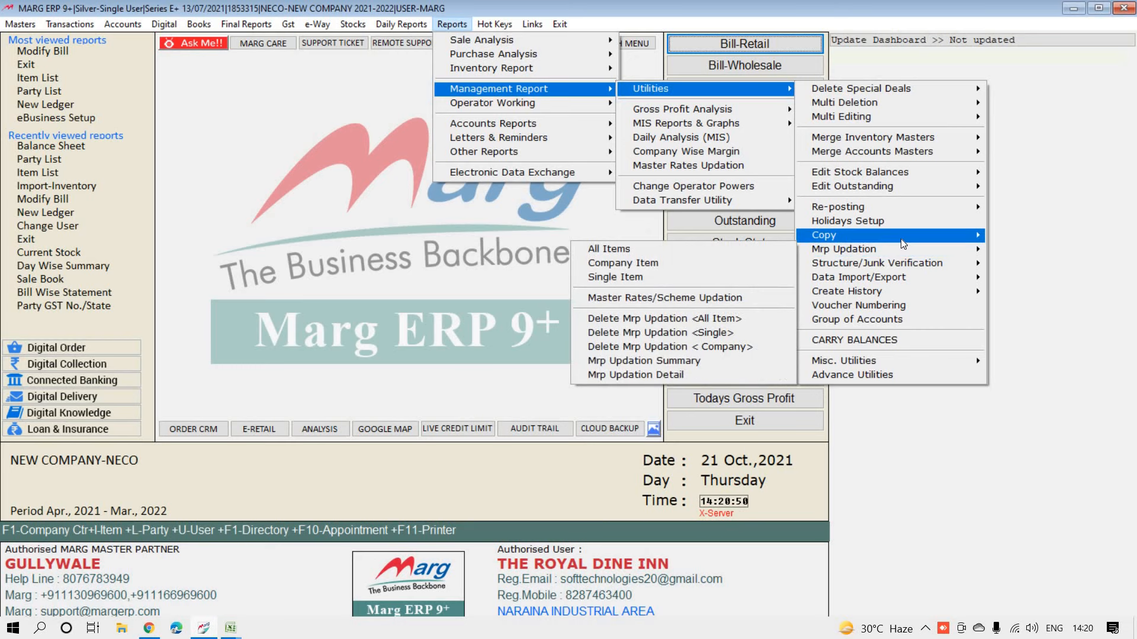
mouse_move(900, 237)
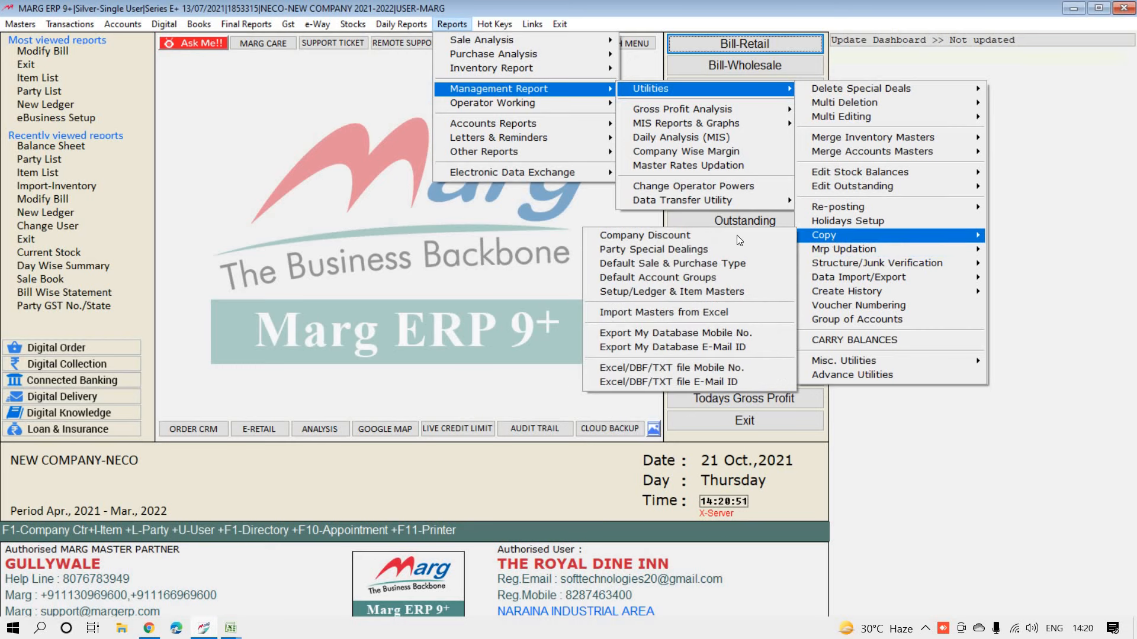
click(664, 314)
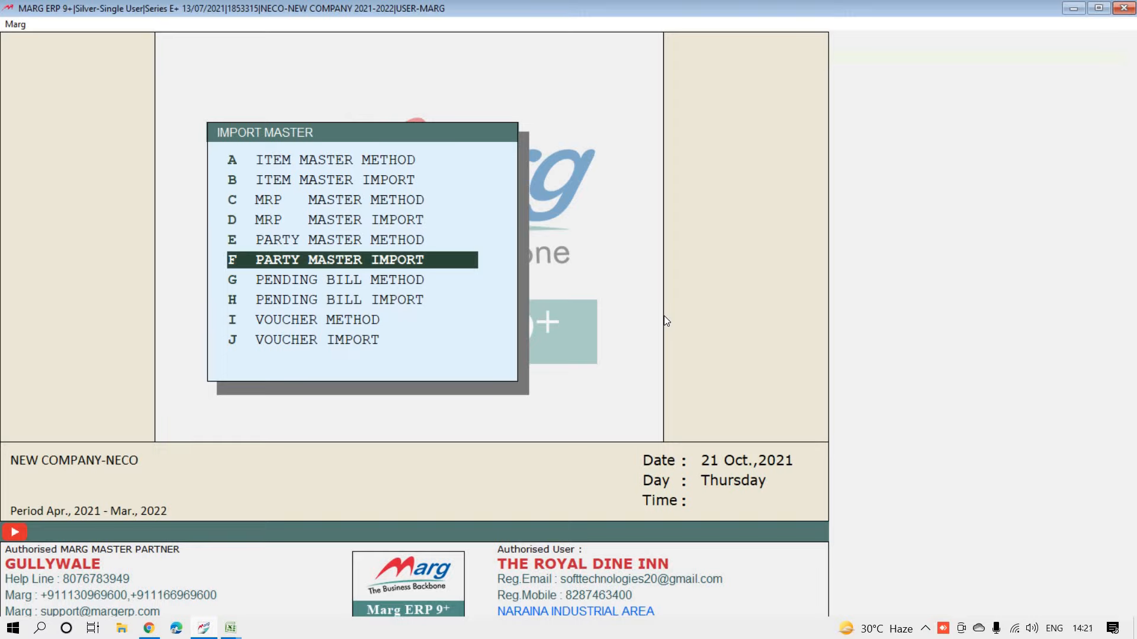
Step: Choose Item Master Method from the master import options
key(Up)
key(Up)
key(Up)
key(Up)
key(Up)
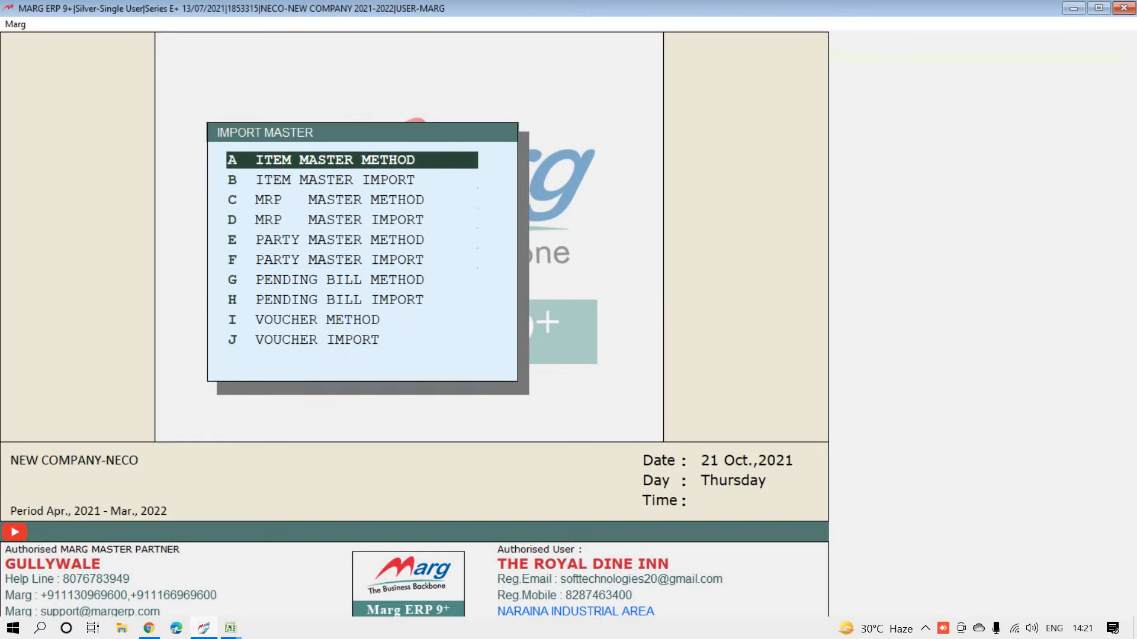
key(Return)
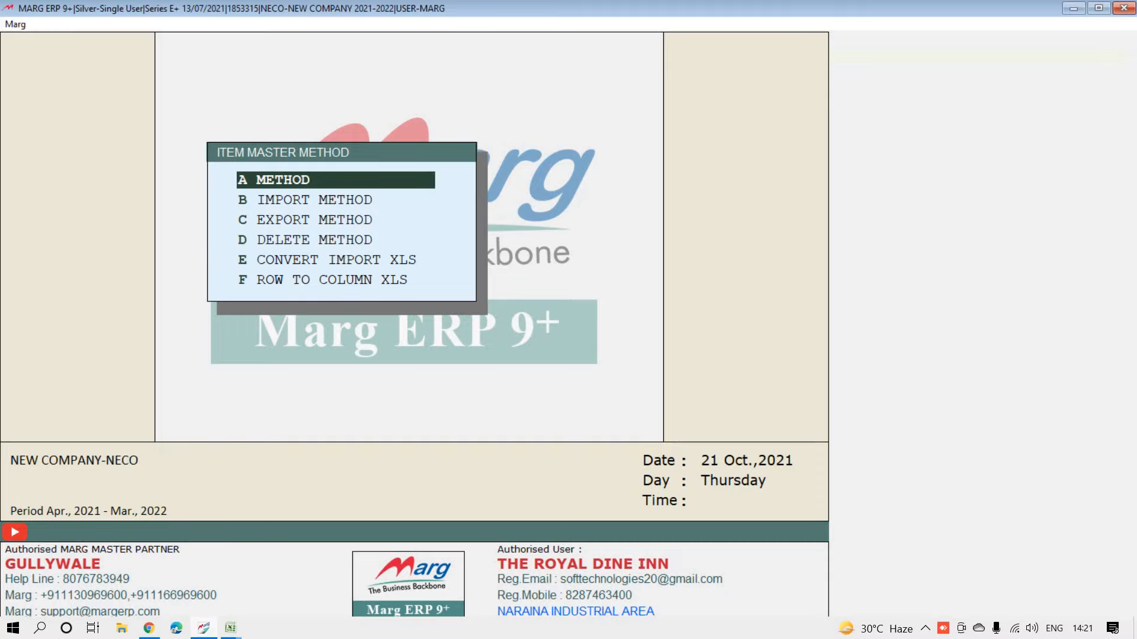
Step: Look through the item master method options and open the Method definition form
key(Down)
key(Down)
key(Down)
key(Down)
key(Down)
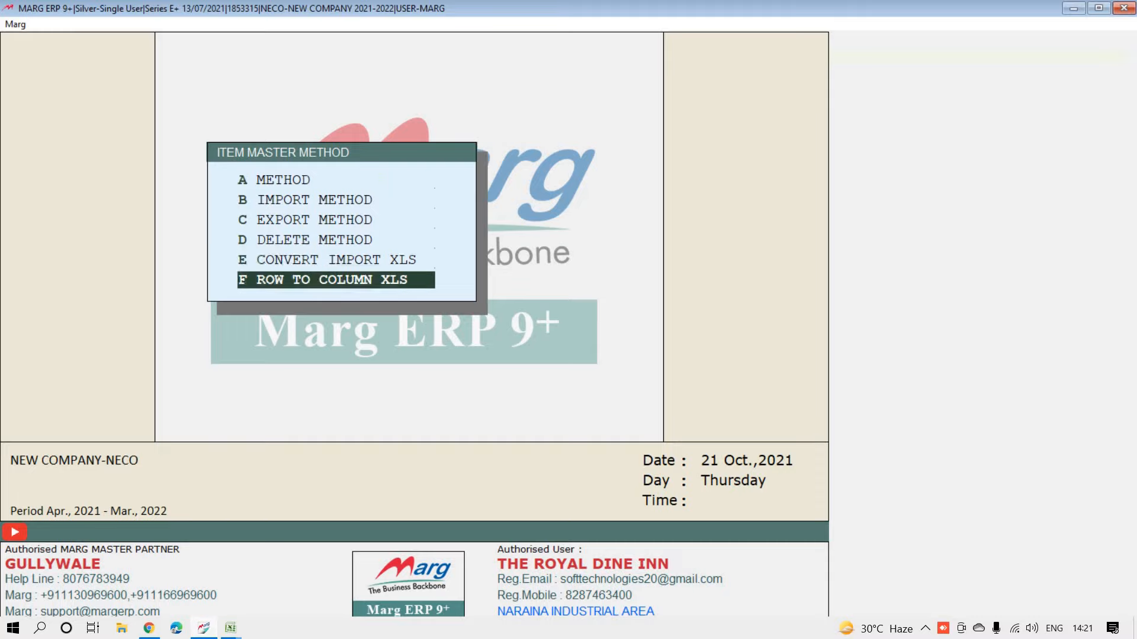
key(Up)
key(Up)
key(Up)
key(Up)
key(Up)
key(Return)
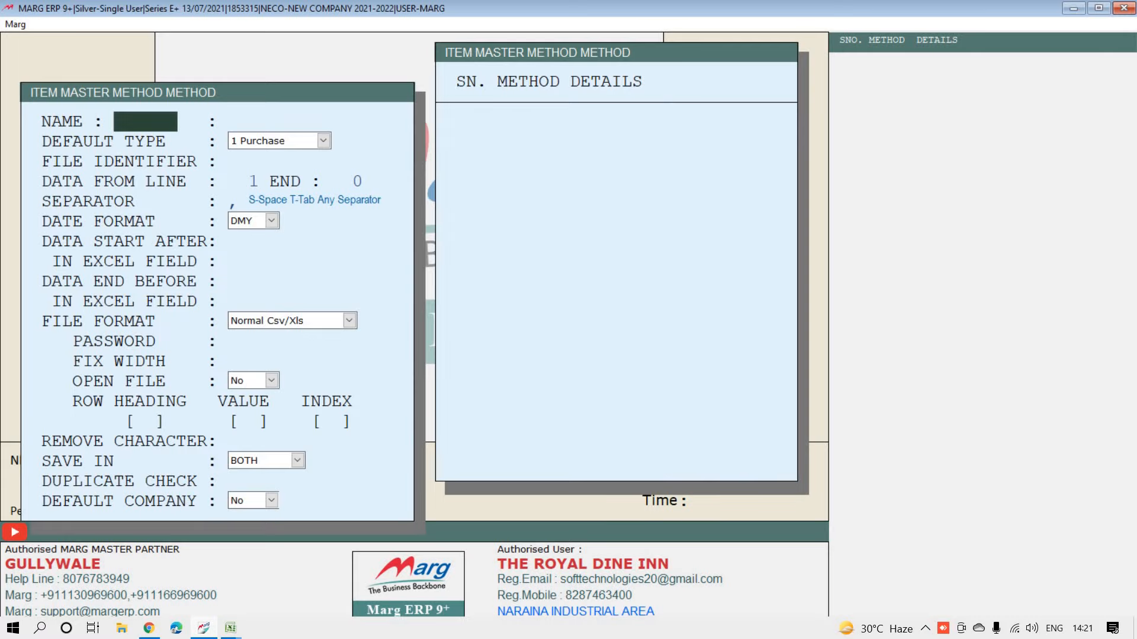
Step: Create a new import method ITEM named ITEM MASTER, keeping default type 1 Purchase and leaving the file identifier blank
text(ITEM)
key(Return)
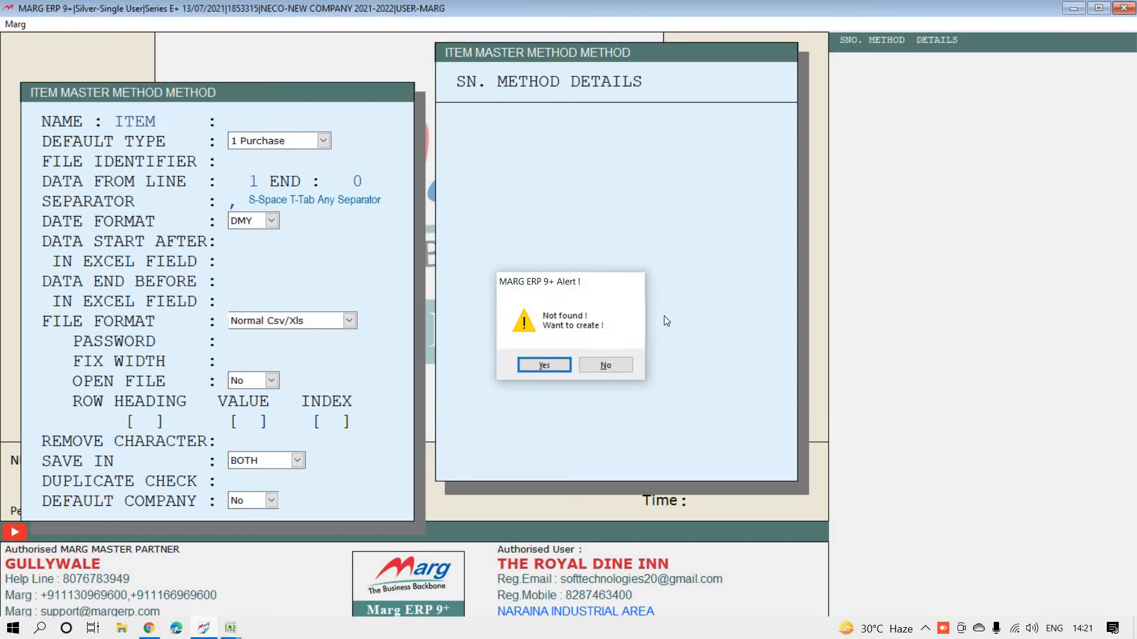
key(Return)
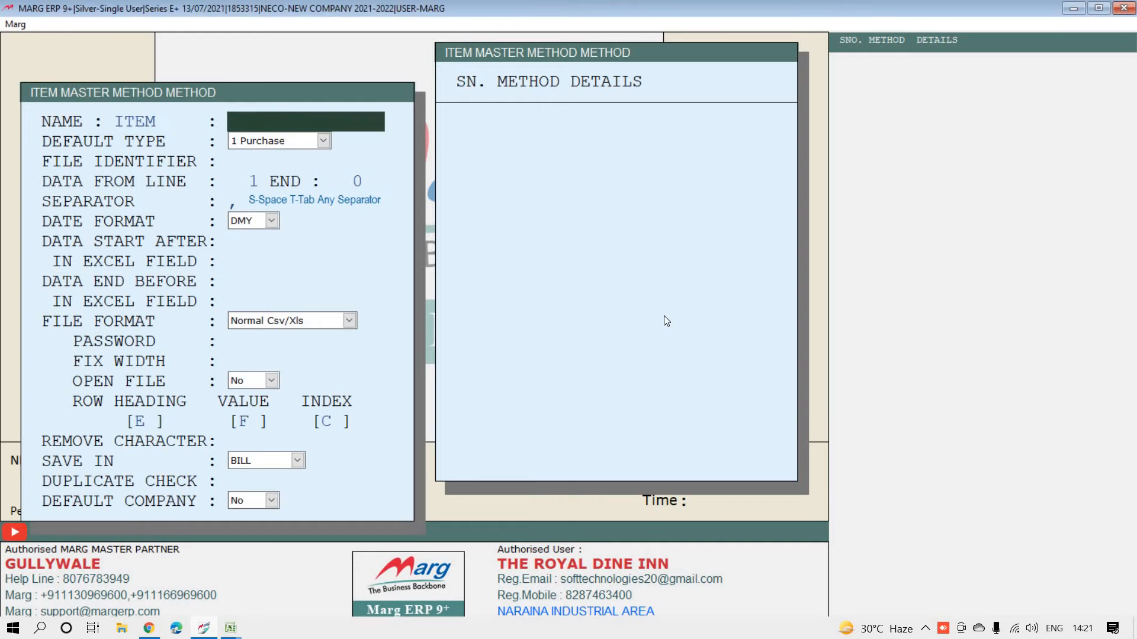
text(ITEM MASTER)
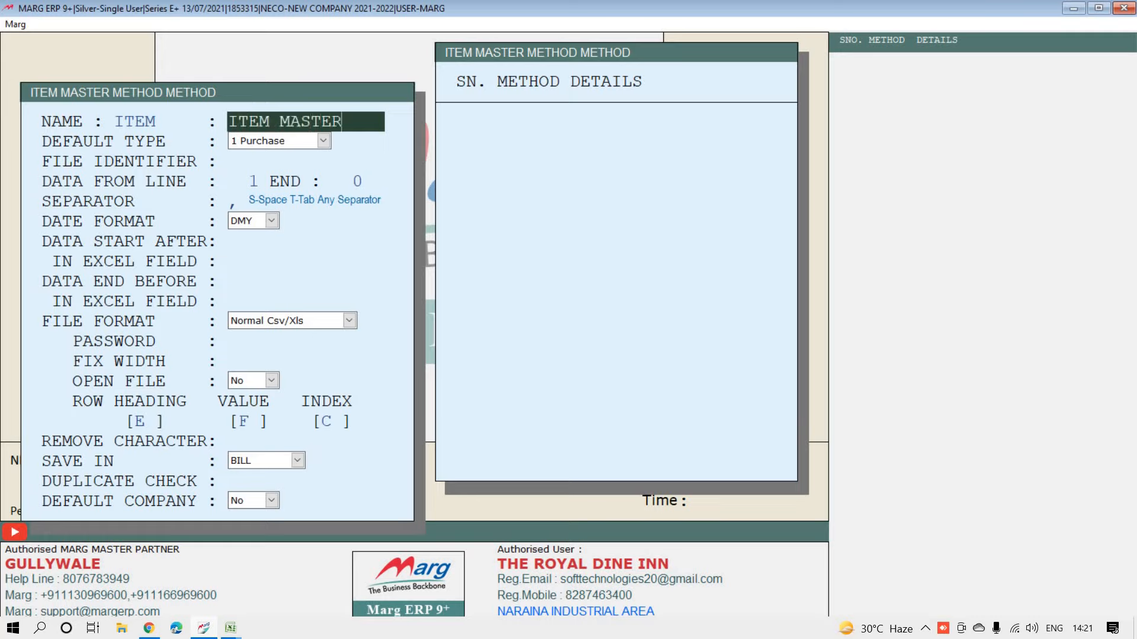
key(Return)
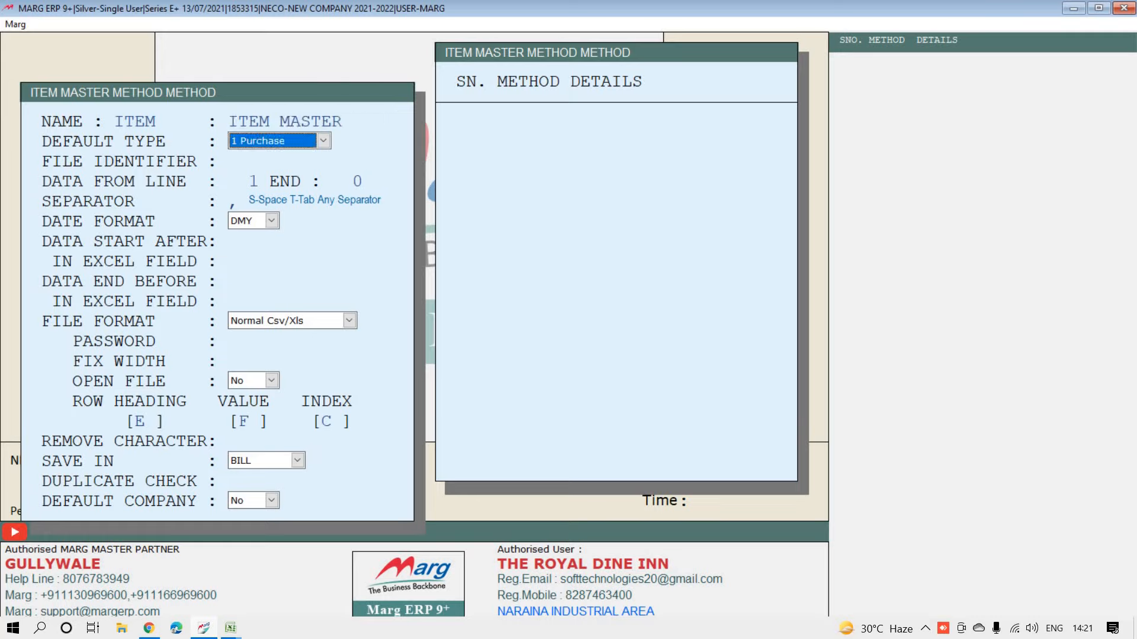
key(Return)
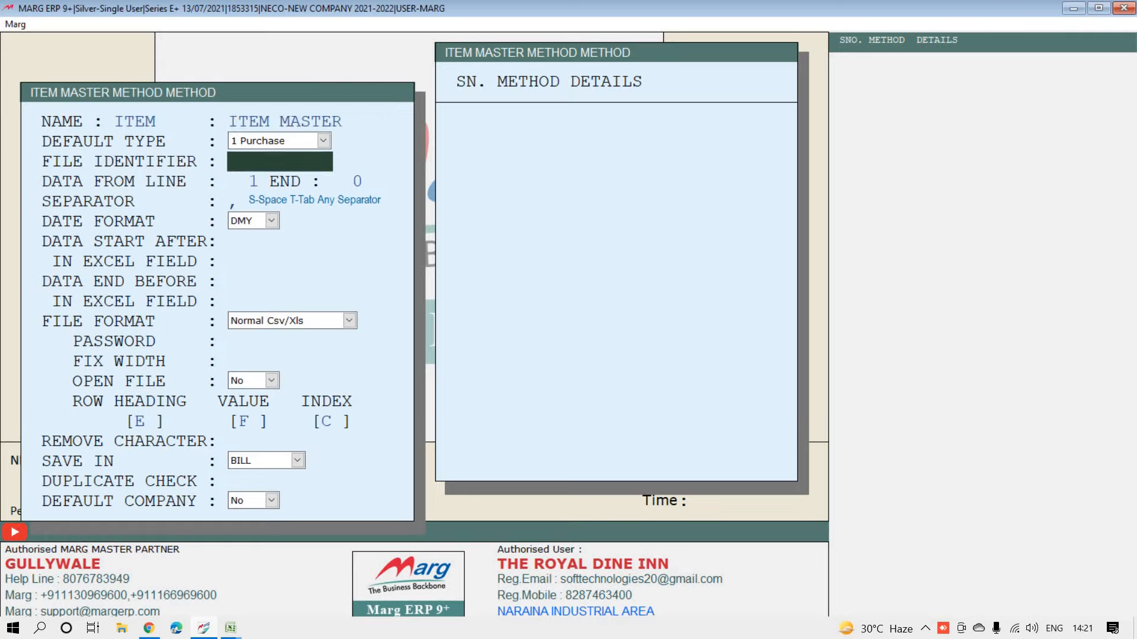
key(Return)
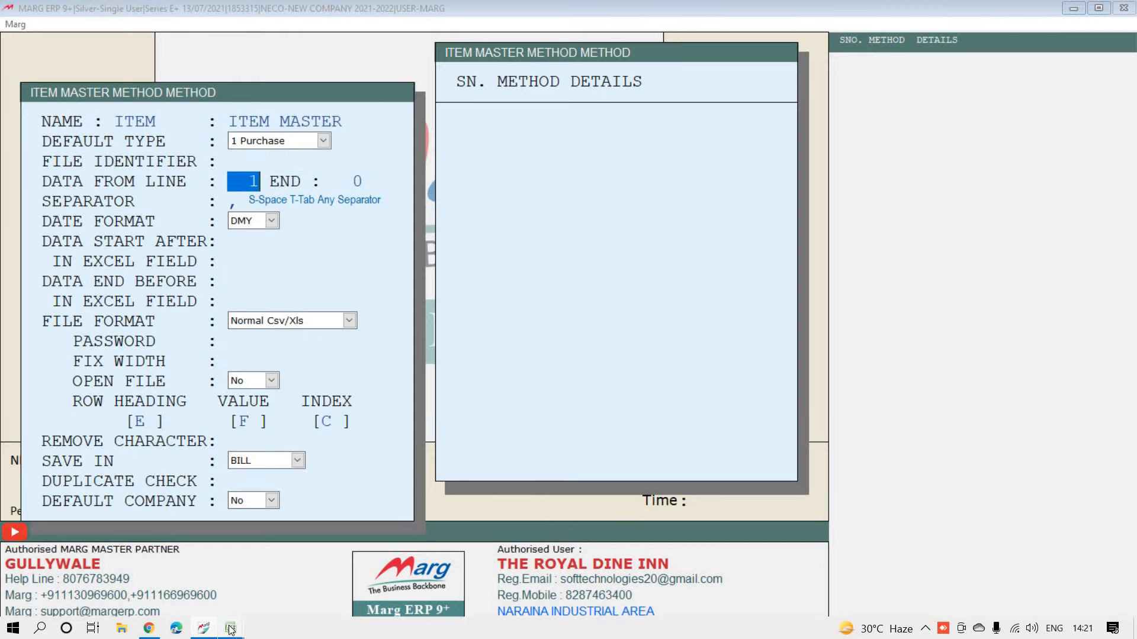
Step: Check in the item master template workbook which row holds the headings and where the data starts, and return to Marg ERP
mouse_move(233, 626)
click(385, 562)
click(449, 173)
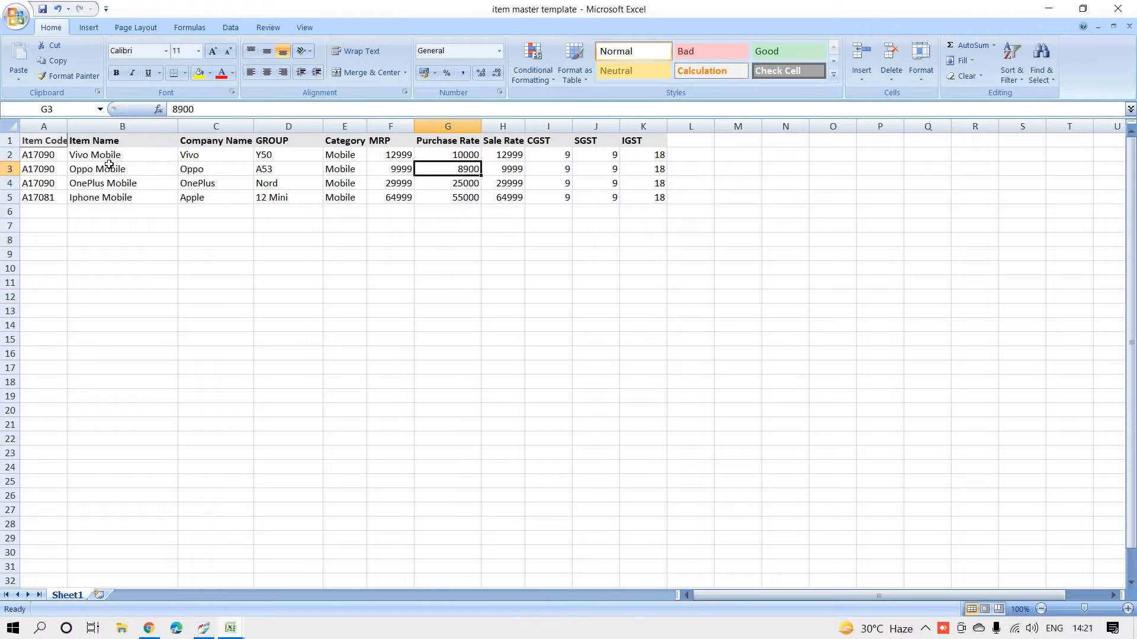
click(41, 142)
drag(180, 151, 657, 135)
click(595, 197)
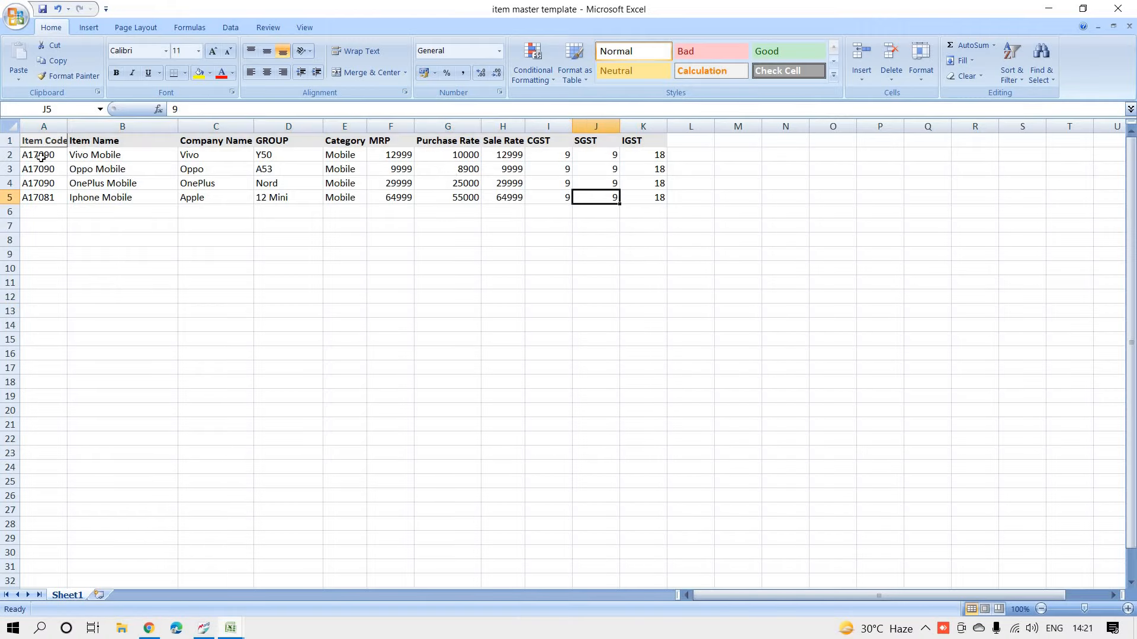
drag(38, 158, 654, 199)
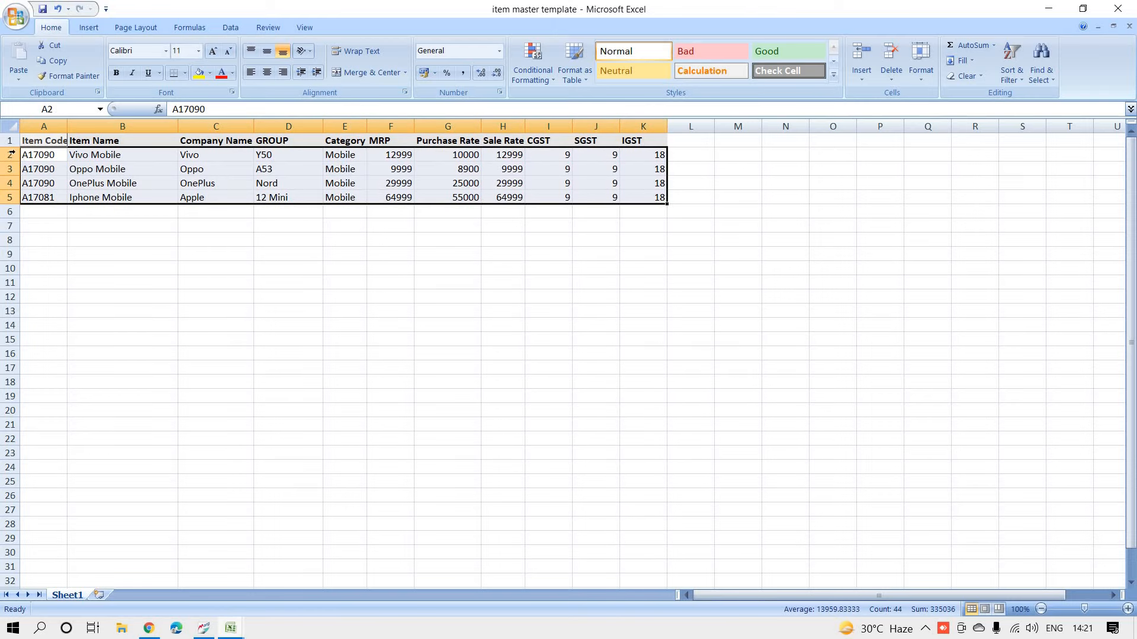
click(208, 632)
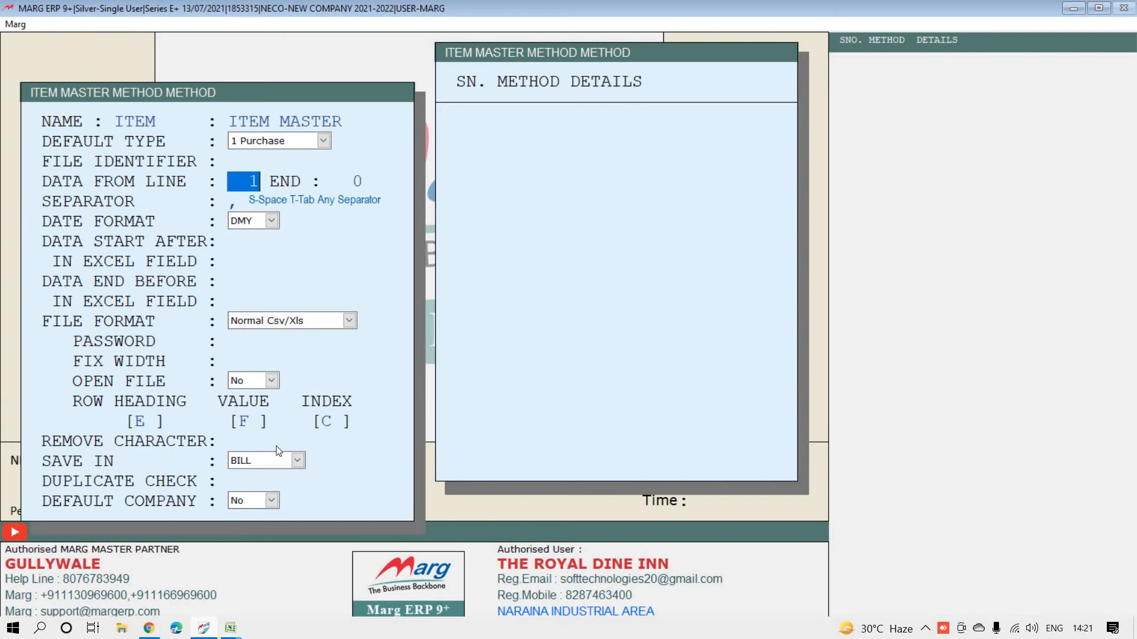
Step: Set the import data to start from line 2 with end line 0, checking the data rows in the item master template workbook
text(2)
key(Return)
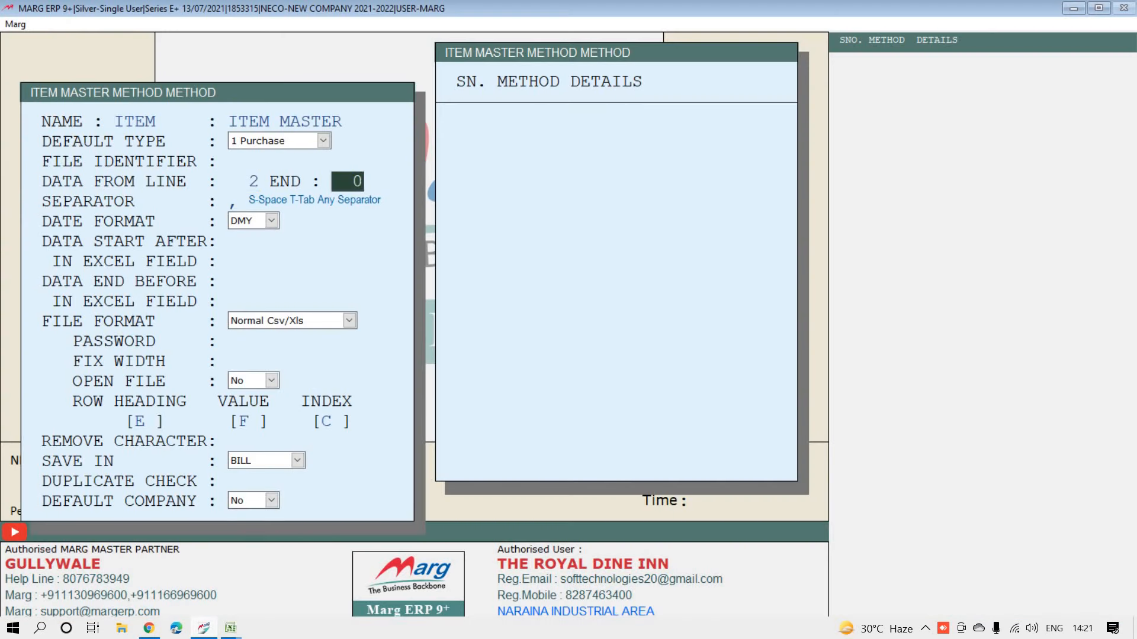
click(230, 627)
click(370, 556)
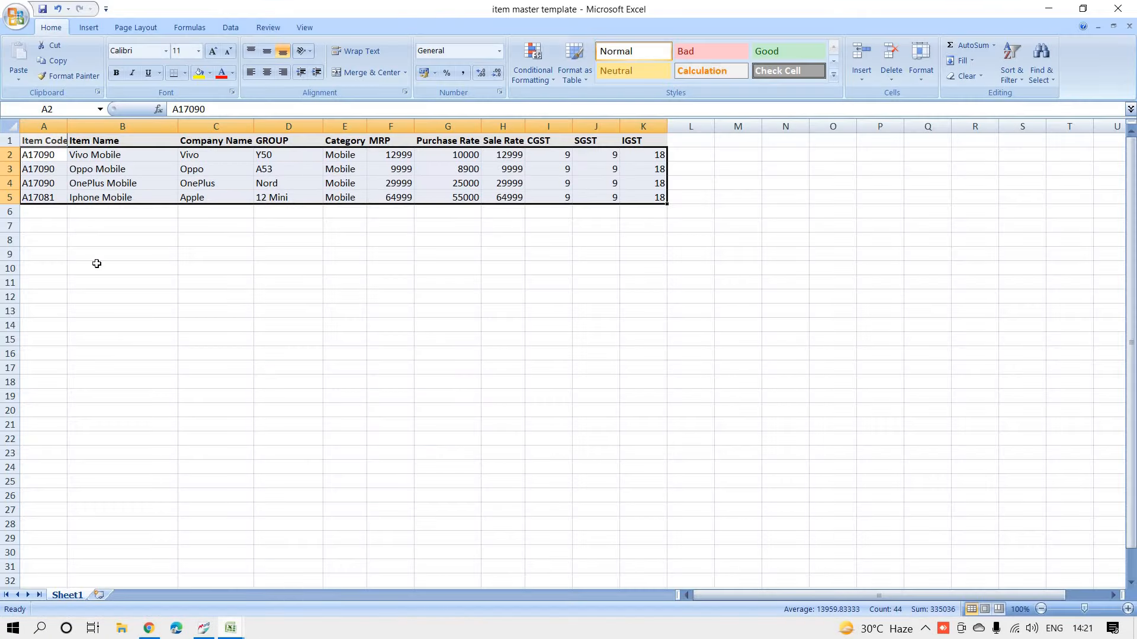
click(82, 228)
drag(45, 155, 648, 180)
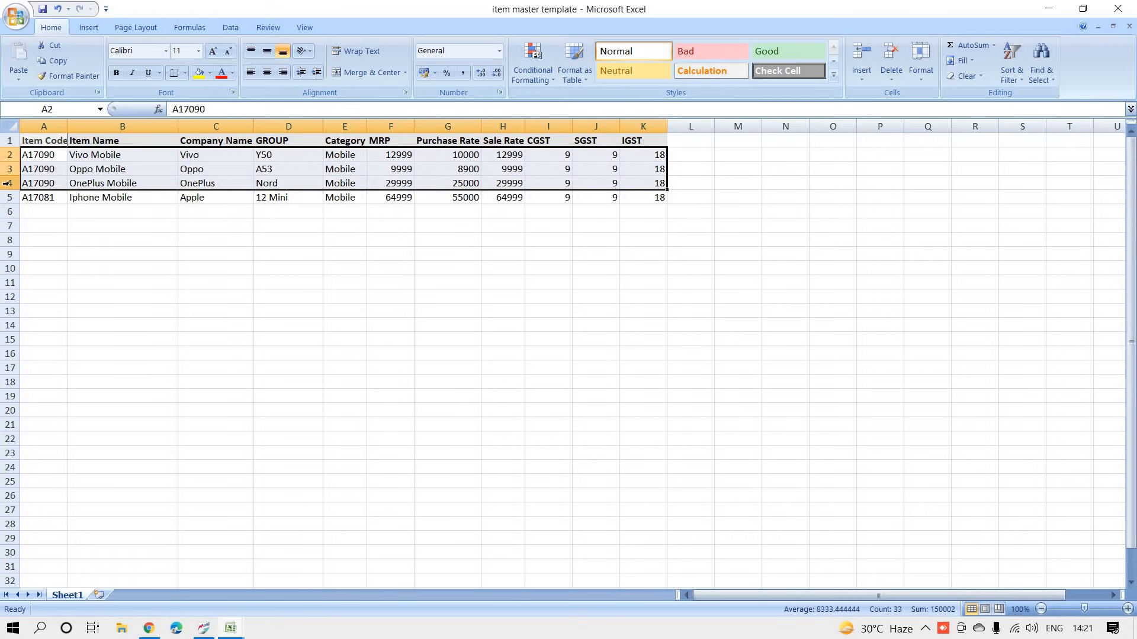
click(257, 322)
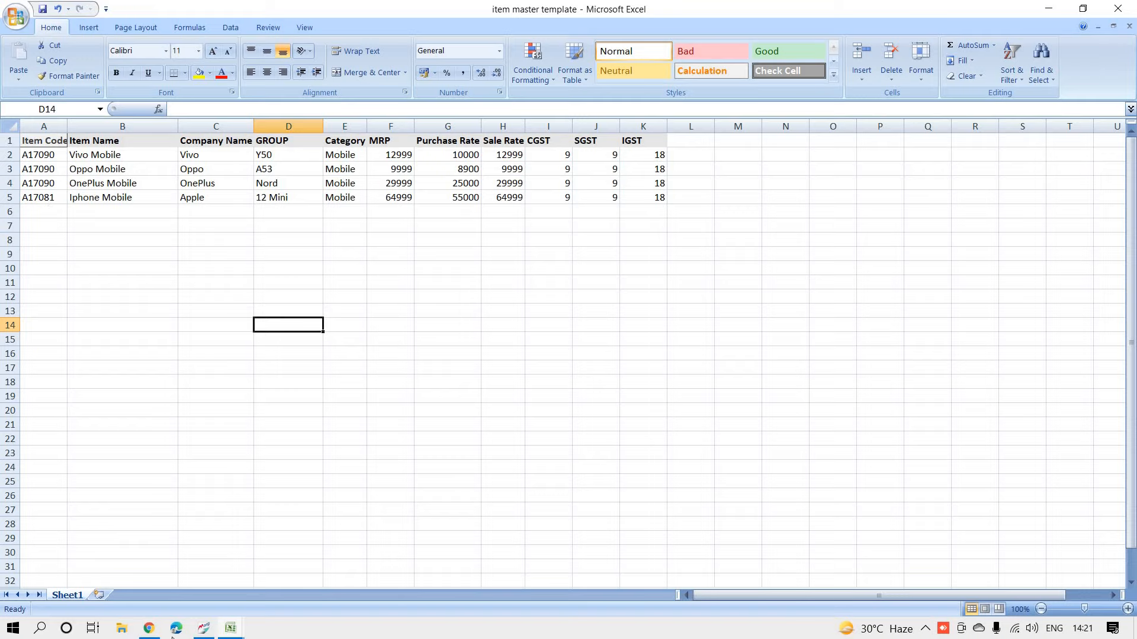
click(206, 630)
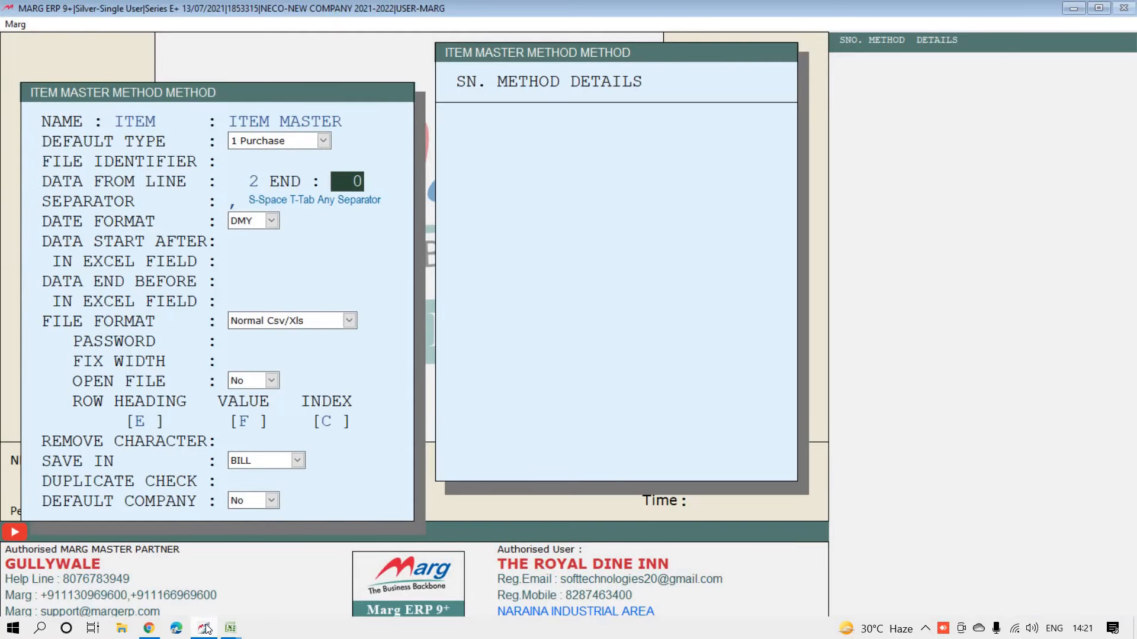
key(Return)
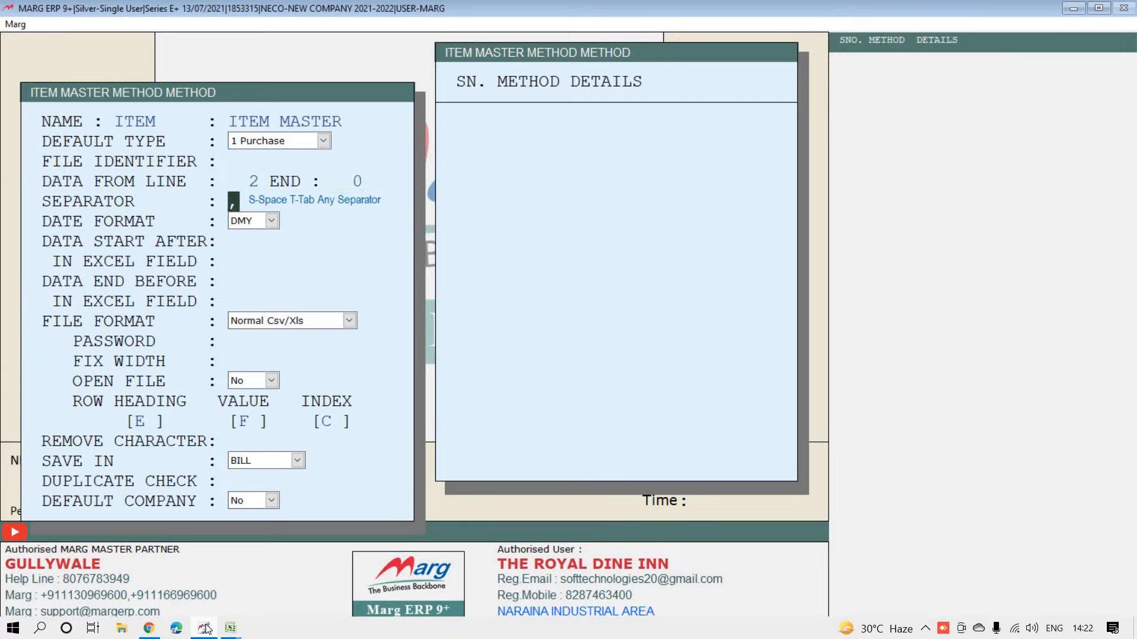
Step: Keep the comma separator, DMY dates and Normal Csv/Xls file format, leaving the data start, data end, password and fix width fields blank
key(Return)
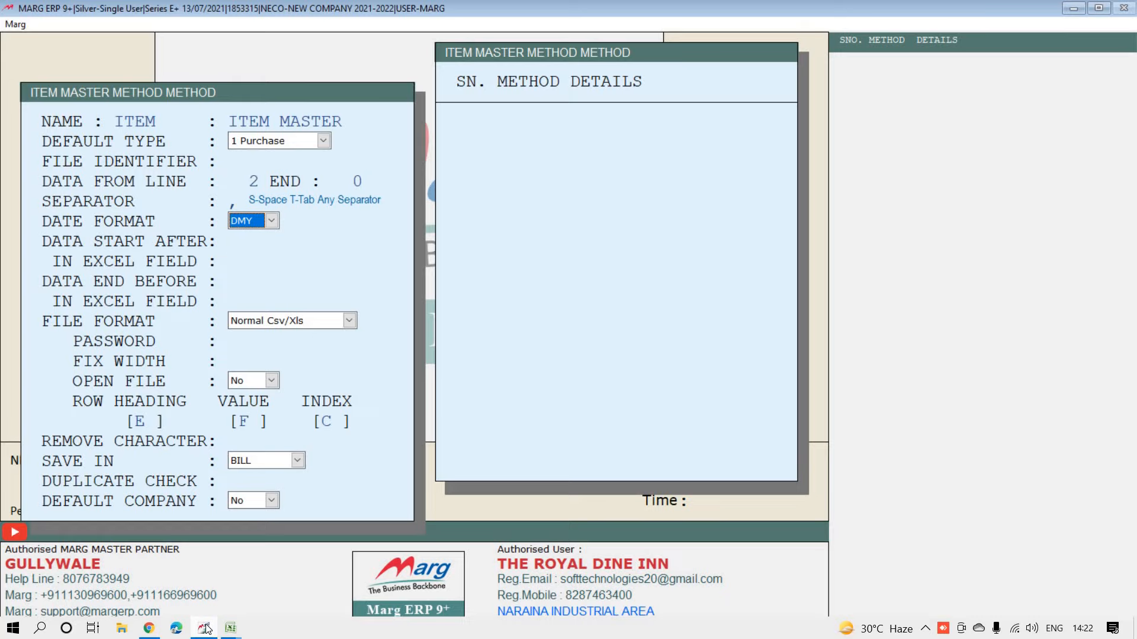
key(Return)
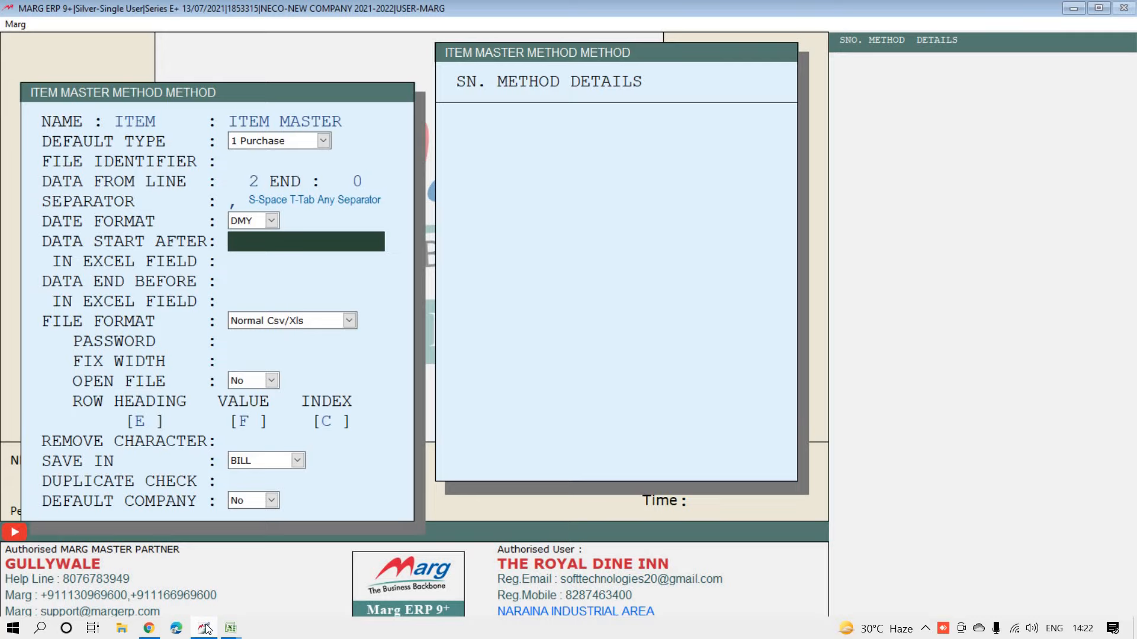
key(Return)
key(Return)
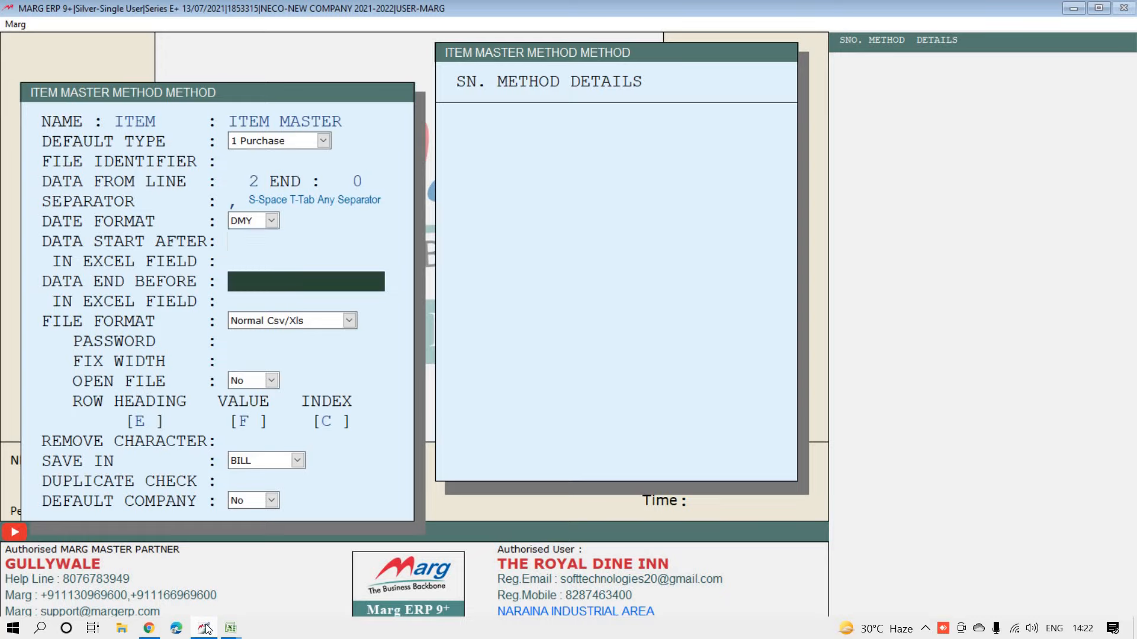
key(Up)
key(Up)
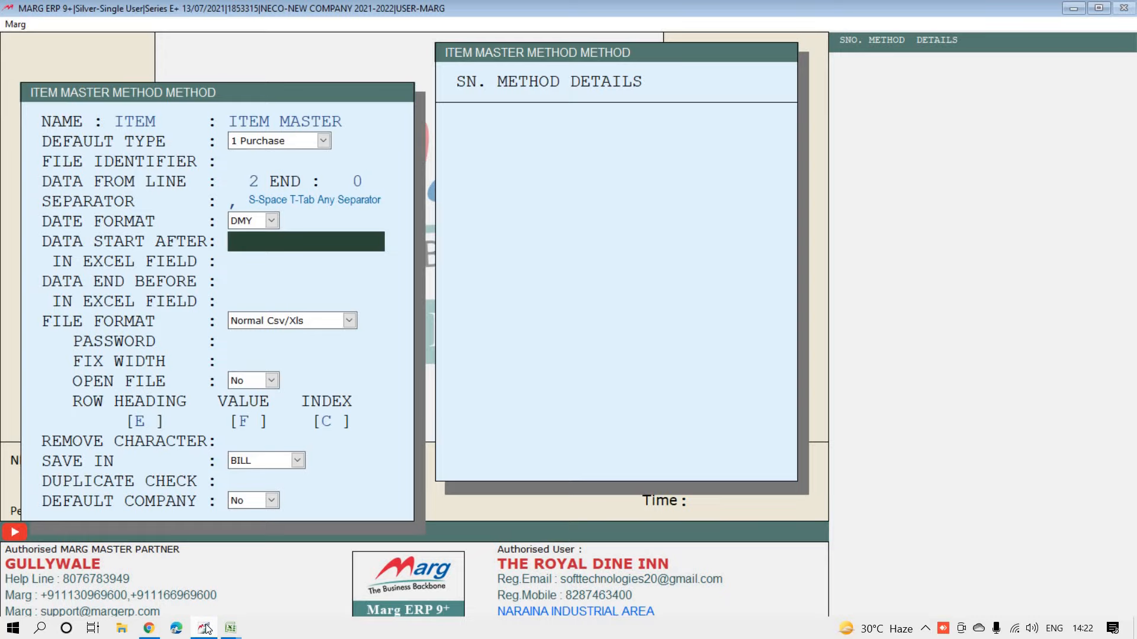
key(Return)
key(Return)
key(Return)
key(Return)
key(Return)
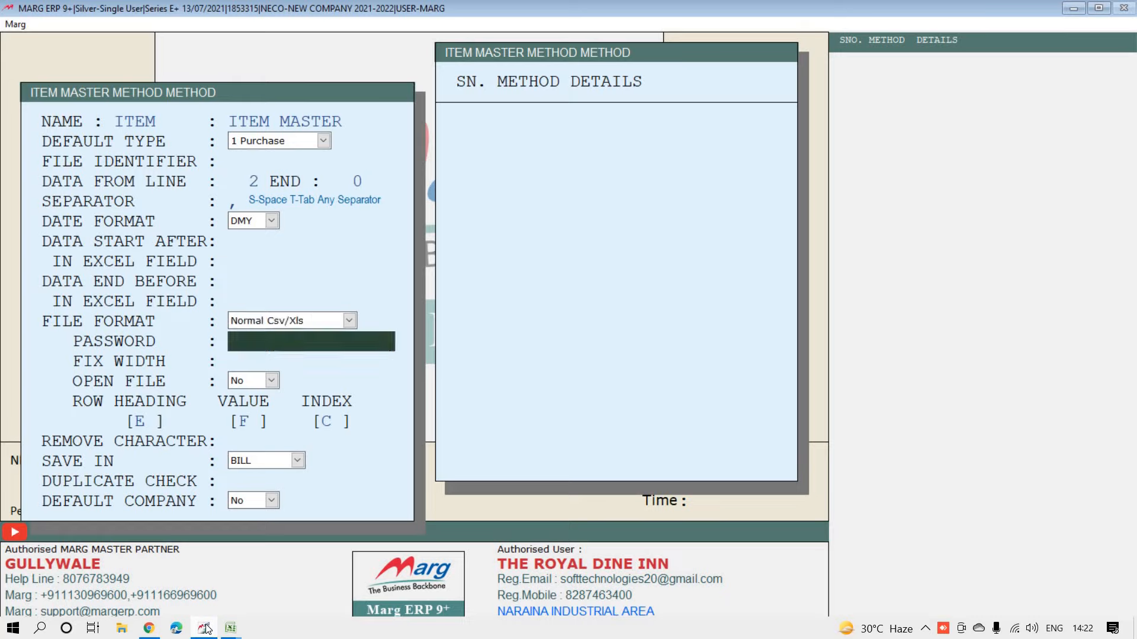
key(Return)
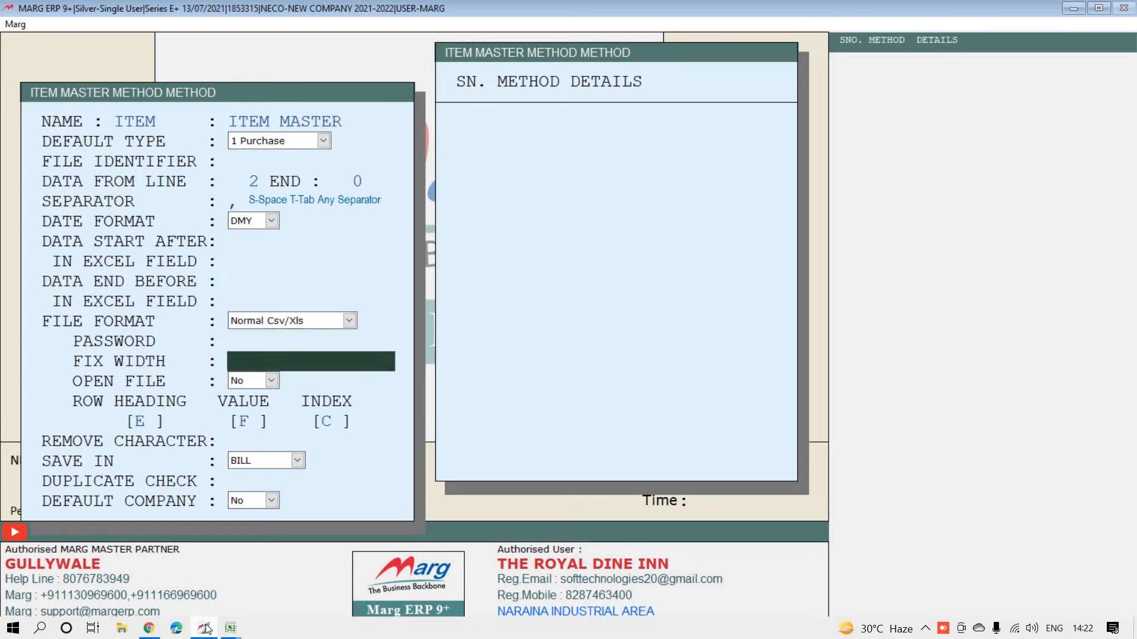
key(Return)
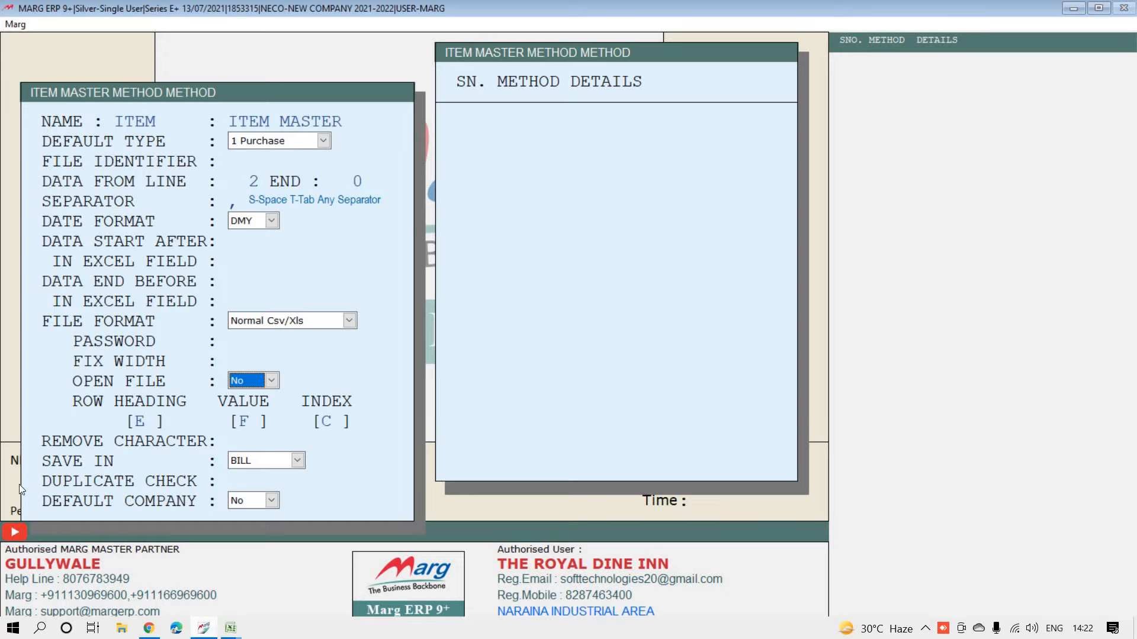
Step: Review the available date formats for the import method and select DMY
click(261, 225)
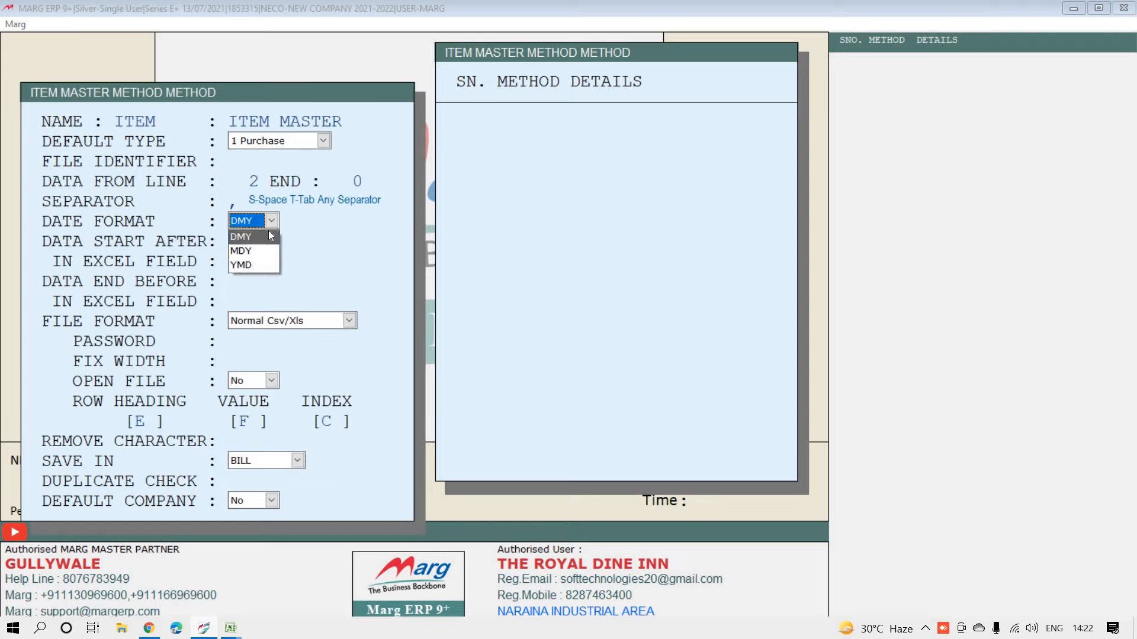
click(270, 236)
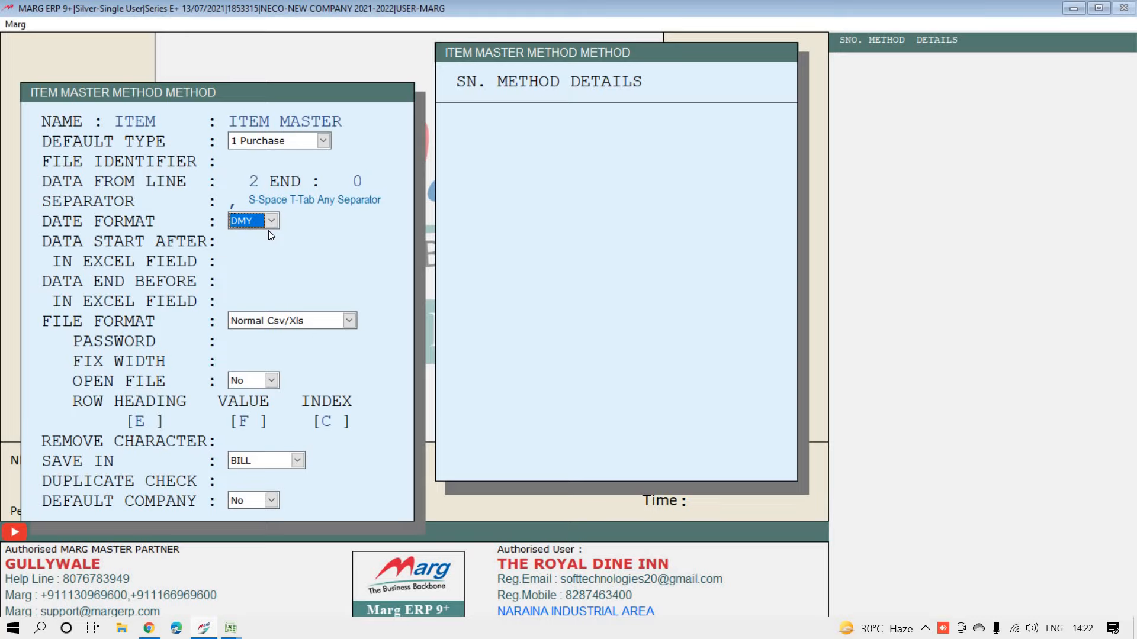
key(Return)
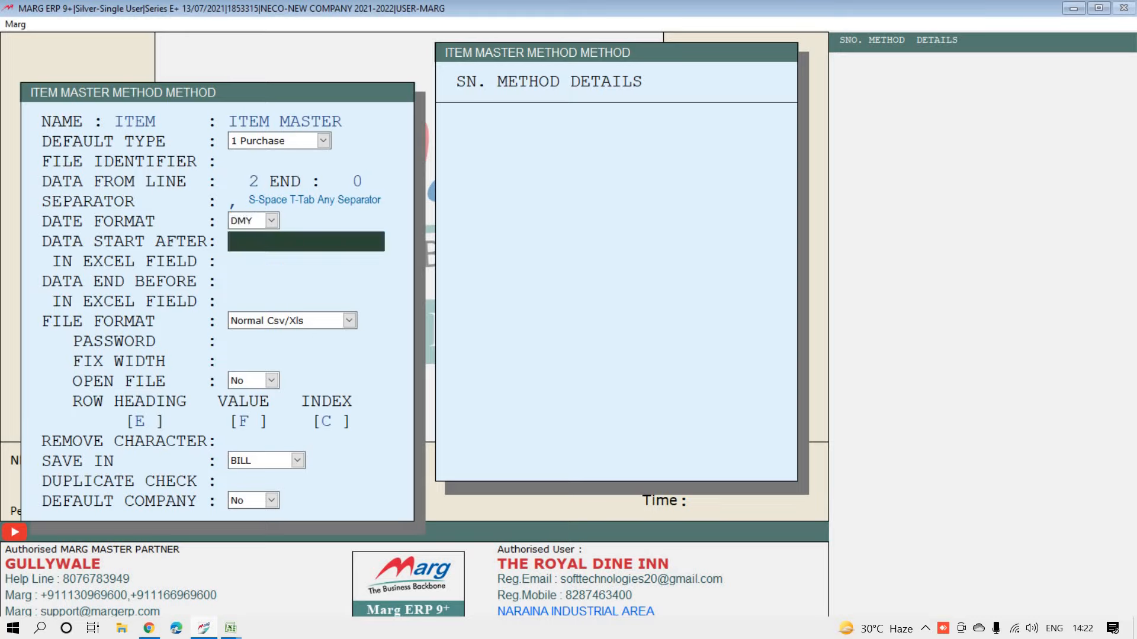
Step: Accept the remaining method settings at their defaults and proceed to the Import Method field mapping
key(Return)
key(Return)
key(Return)
key(Return)
key(Return)
key(Return)
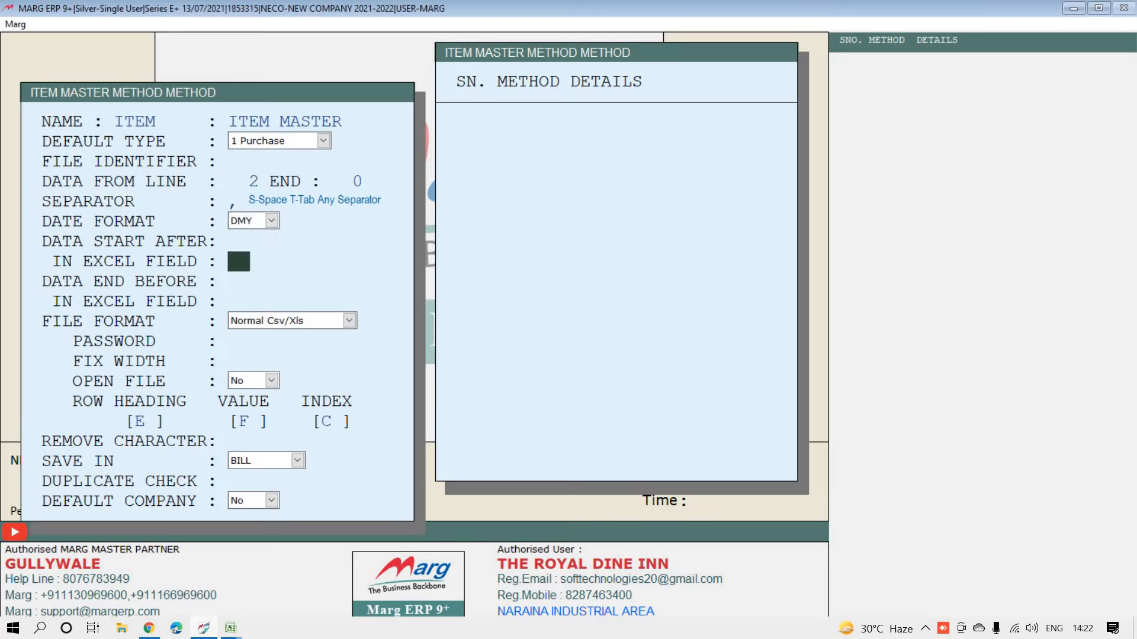
key(Return)
key(Return)
key(Return)
key(Return)
key(Return)
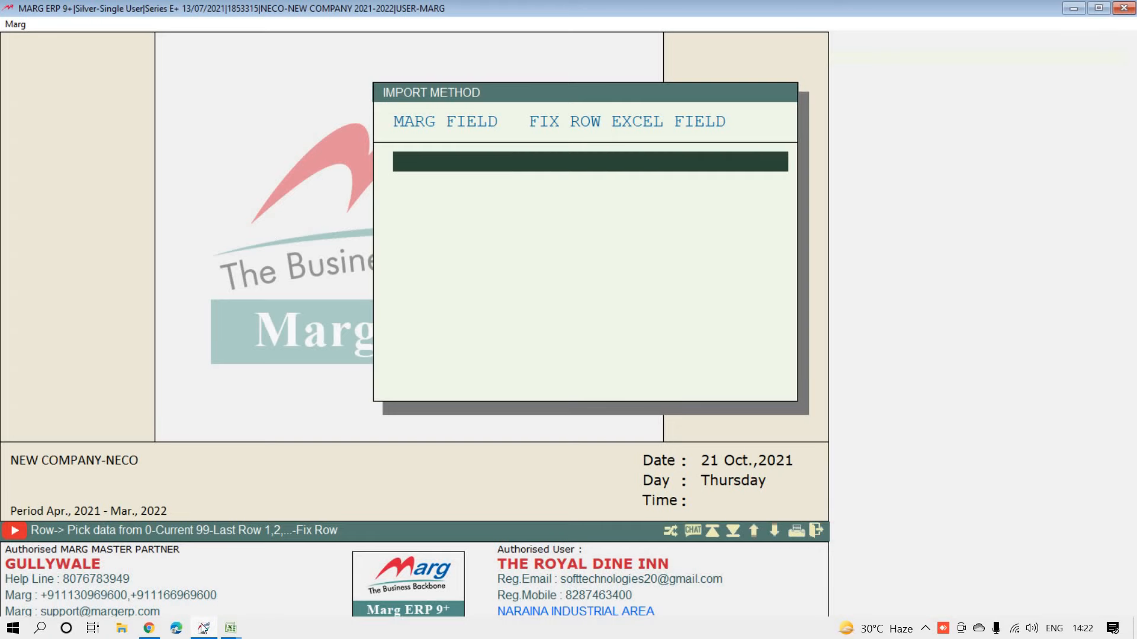
Step: Check the Item Code column in the item master template workbook and return to Marg ERP
click(234, 631)
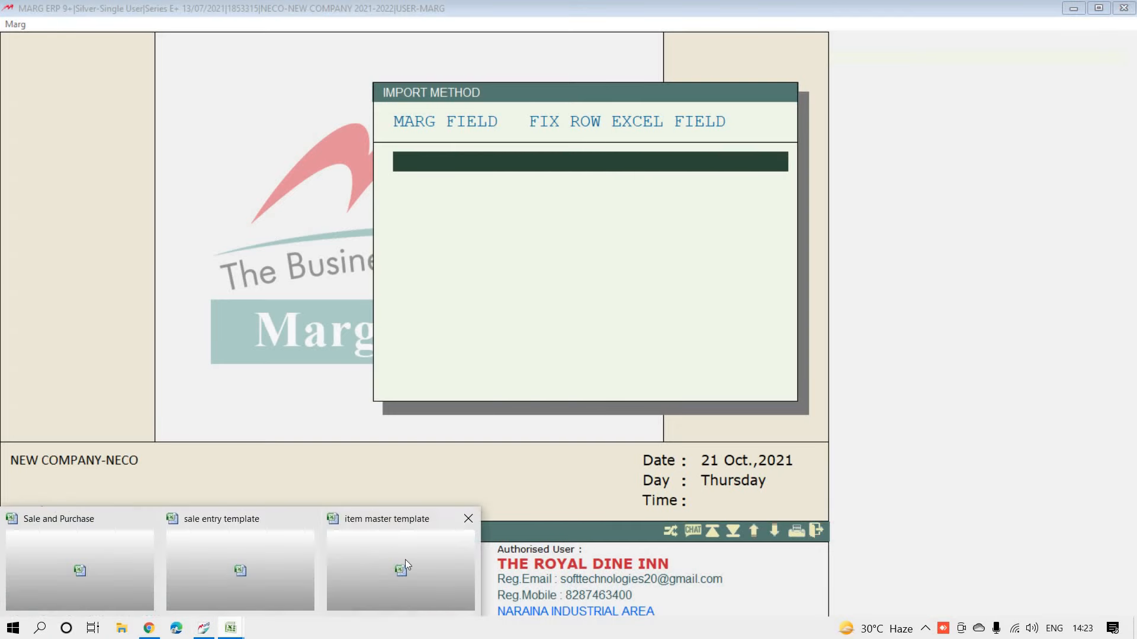
click(405, 560)
drag(51, 160, 44, 225)
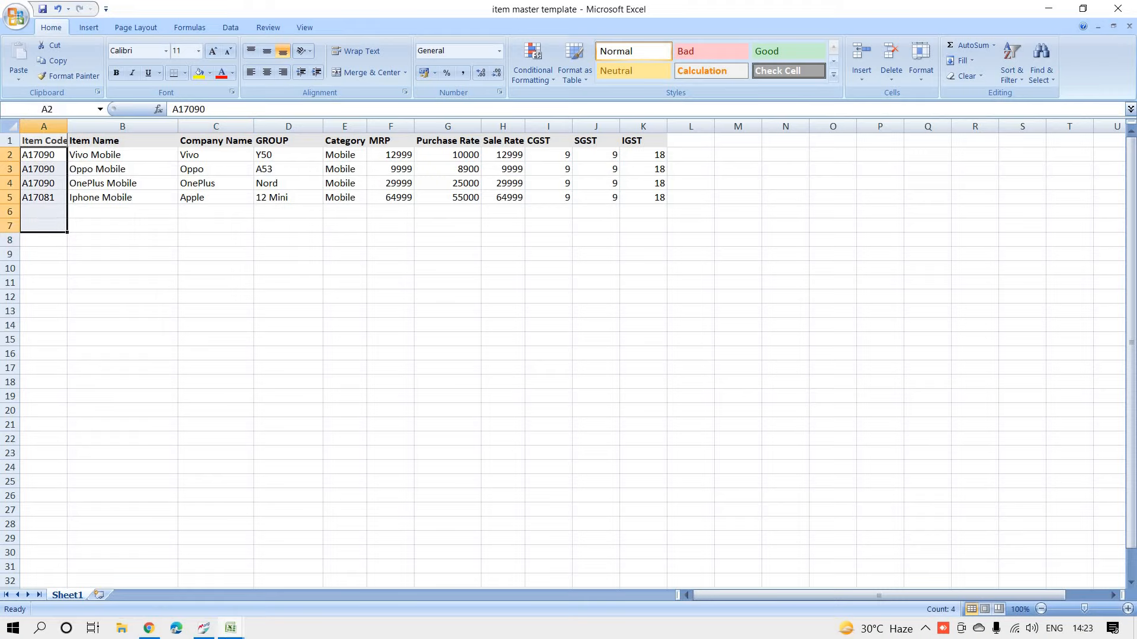
click(203, 629)
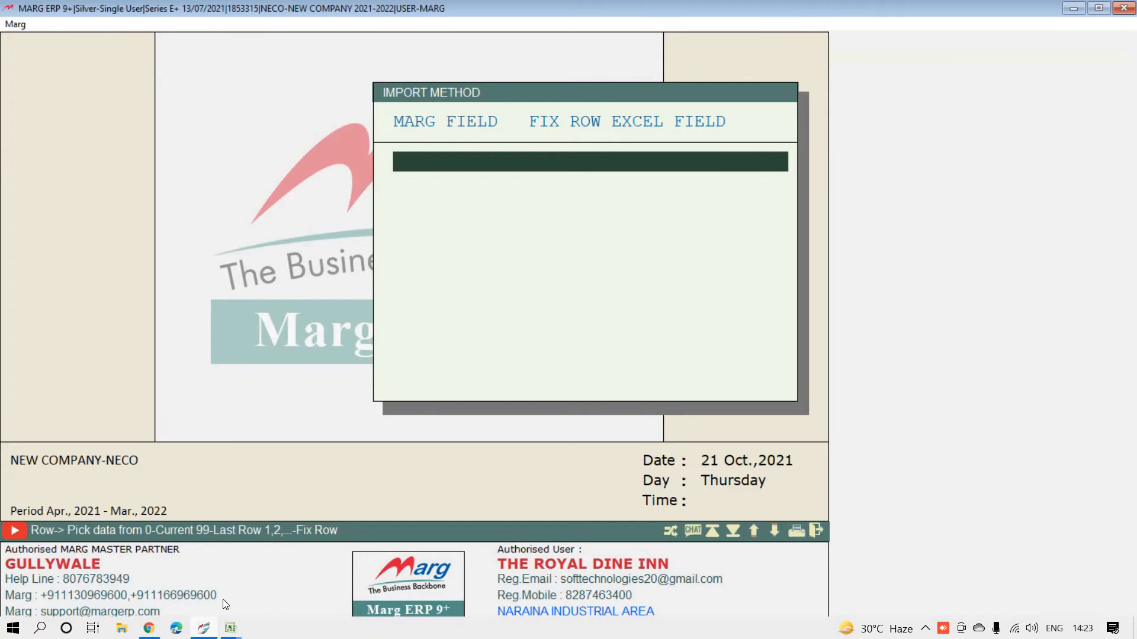
Step: Search the format variables for ITEM CODE and add ITEM_CODE as the first Marg field in the mapping
key(Return)
text(ITE)
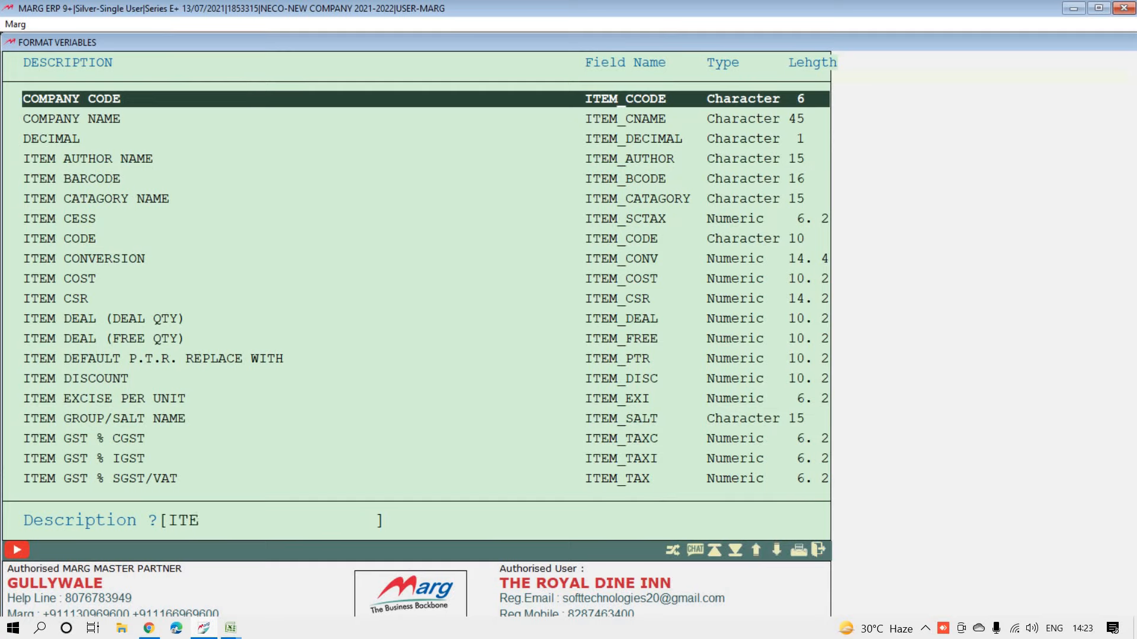
text(M CODE)
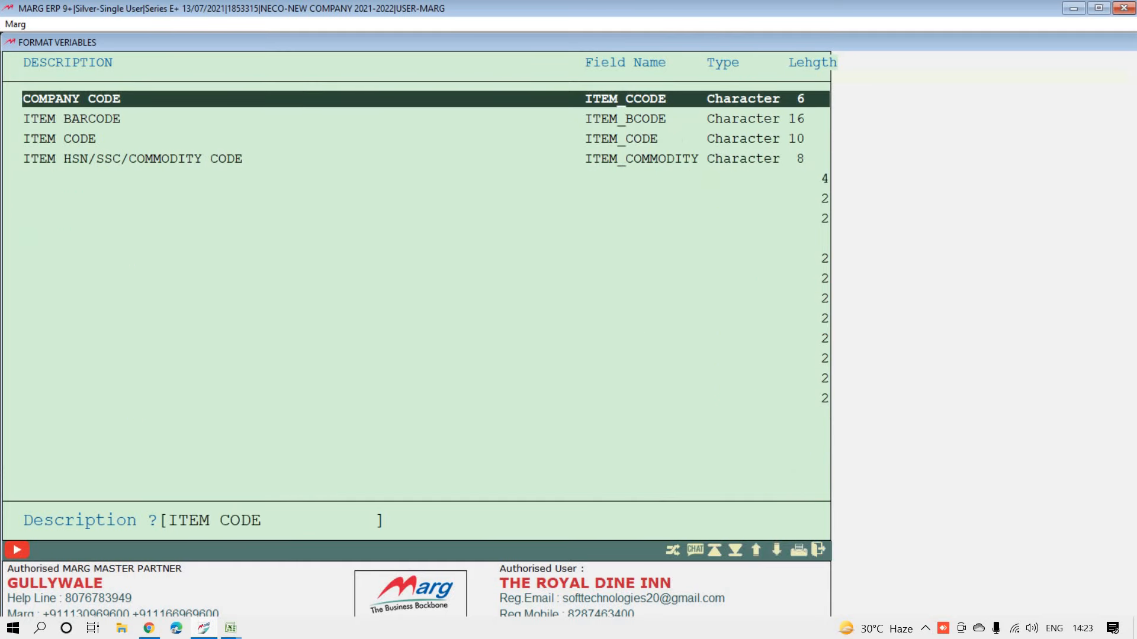
key(Down)
key(Down)
key(Down)
key(Up)
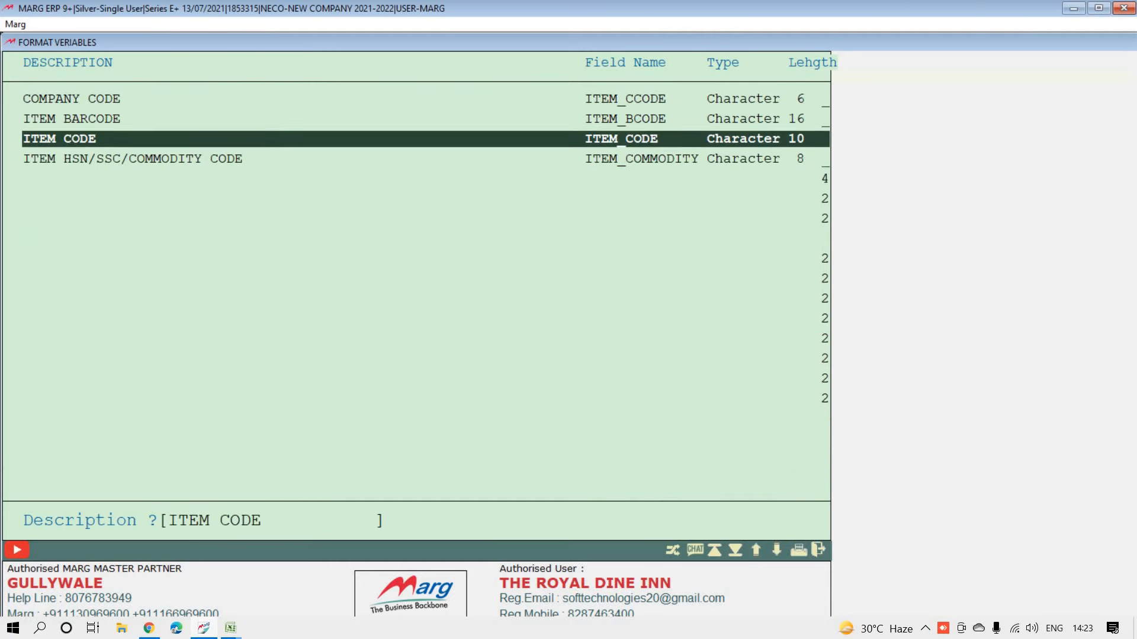
key(Up)
key(Down)
key(Return)
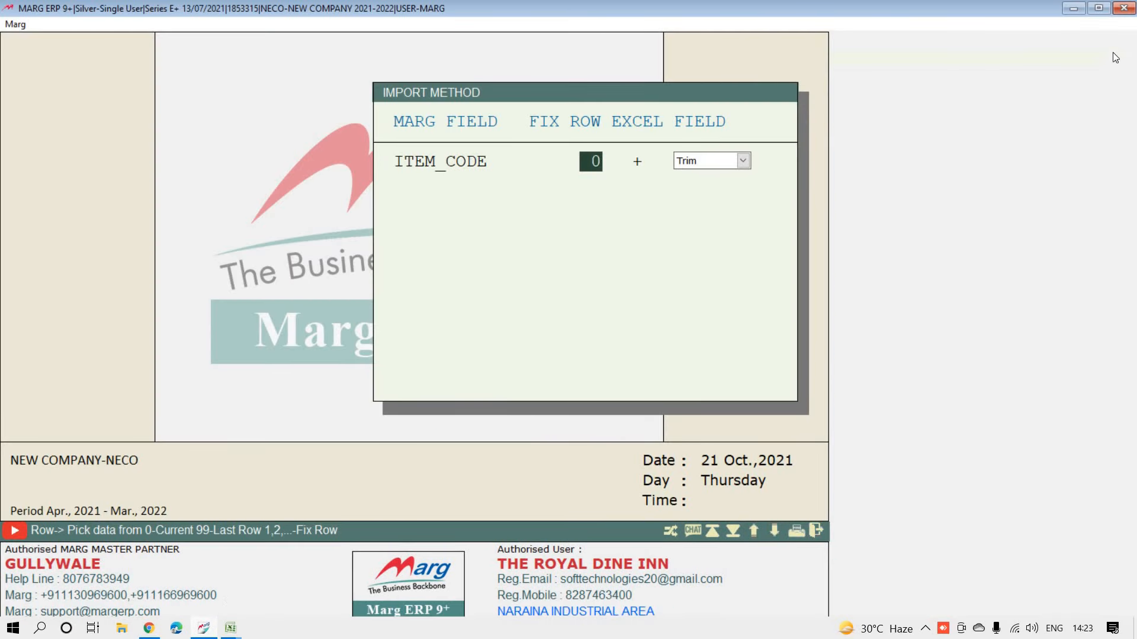
Step: Examine which columns of the item master template hold the item code, item name, company name and MRP, and return to Marg ERP
click(230, 627)
click(364, 541)
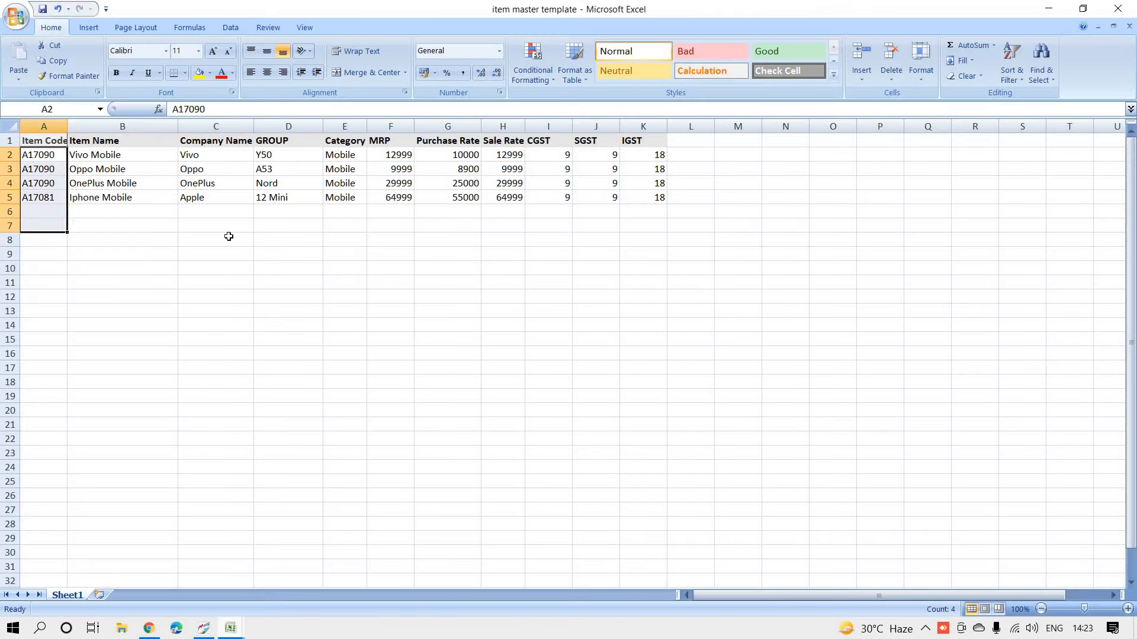
click(228, 239)
click(44, 155)
mouse_move(44, 165)
mouse_down()
mouse_move(42, 145)
mouse_move(46, 181)
mouse_up()
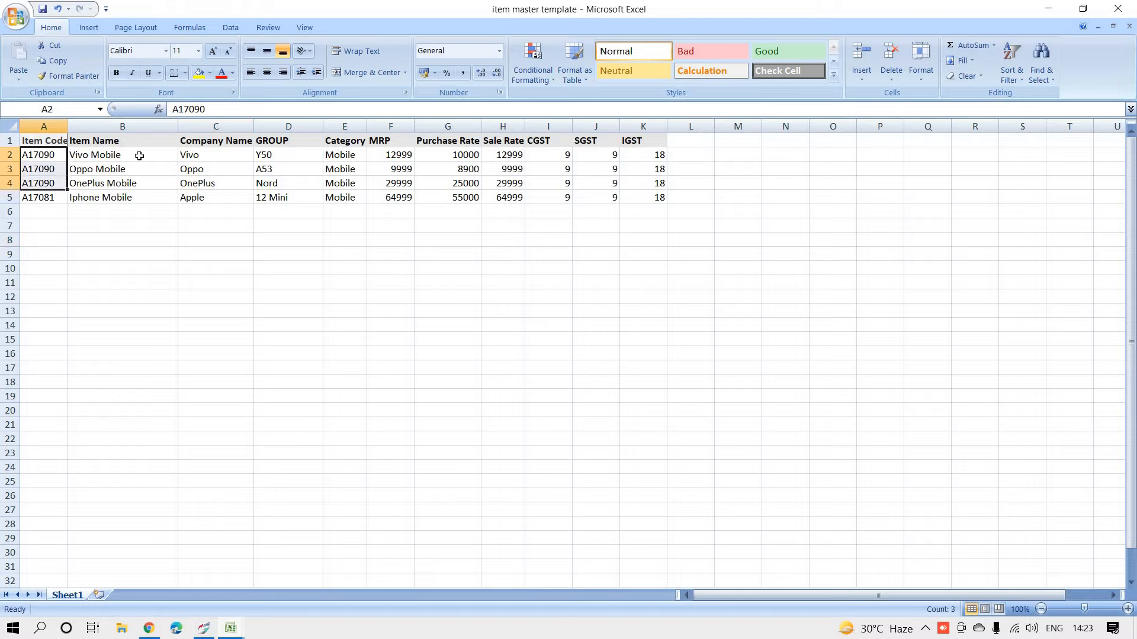
drag(139, 154, 137, 192)
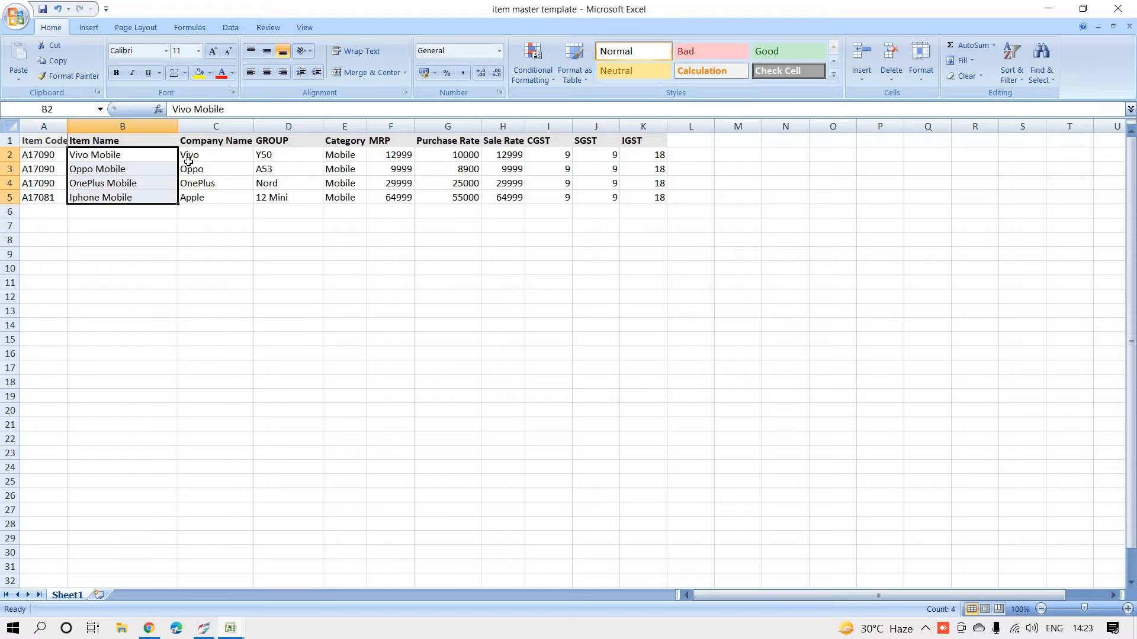
drag(190, 157, 198, 175)
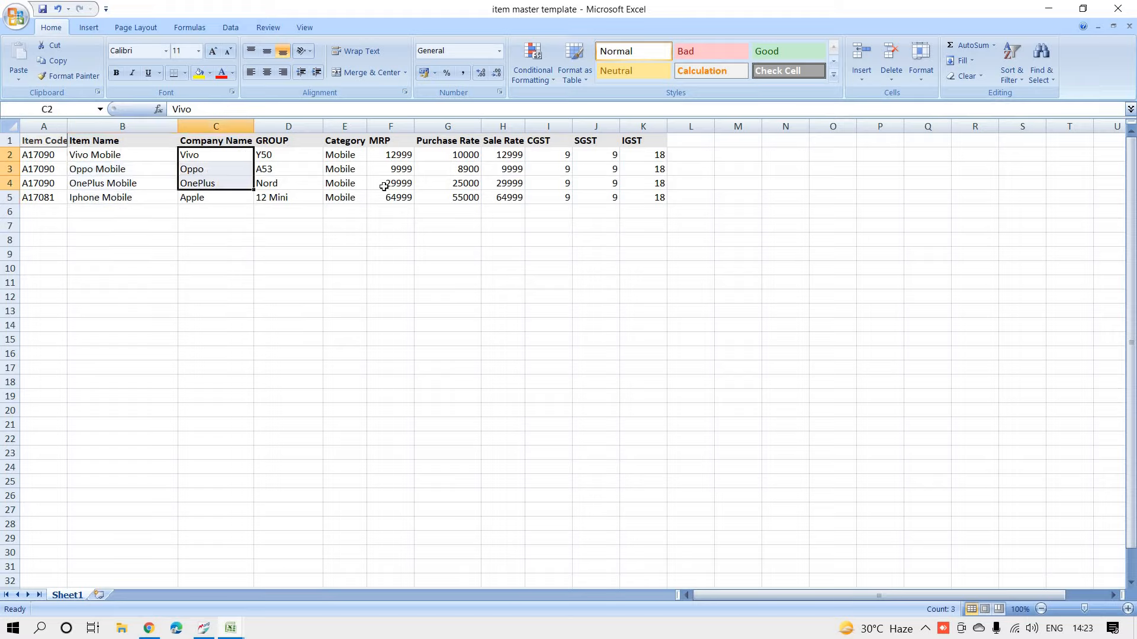
click(382, 185)
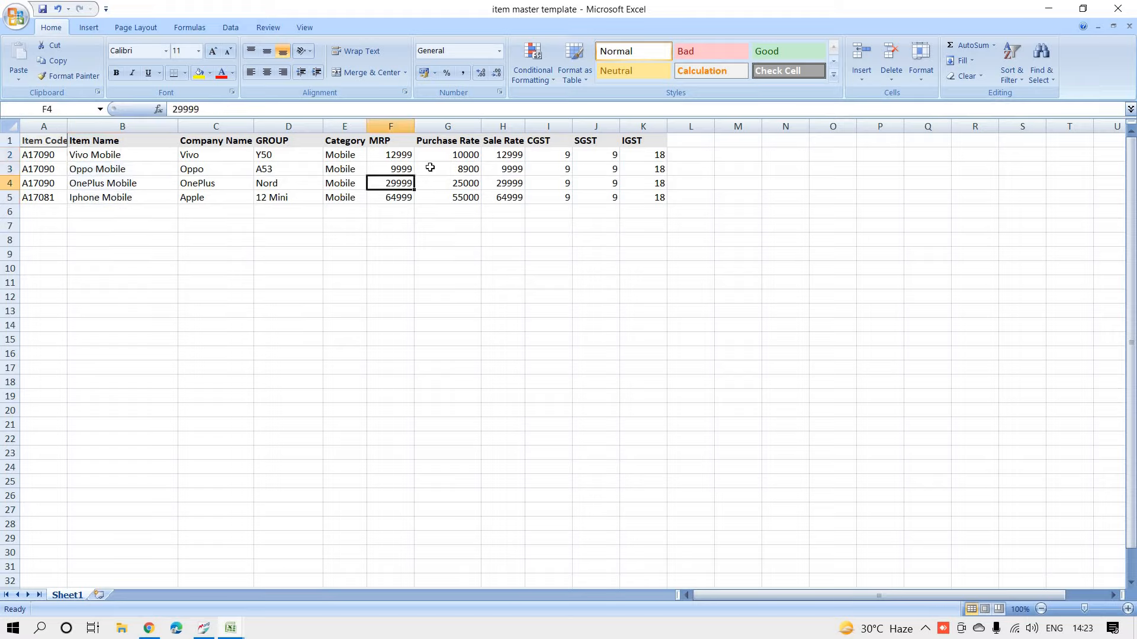
click(205, 628)
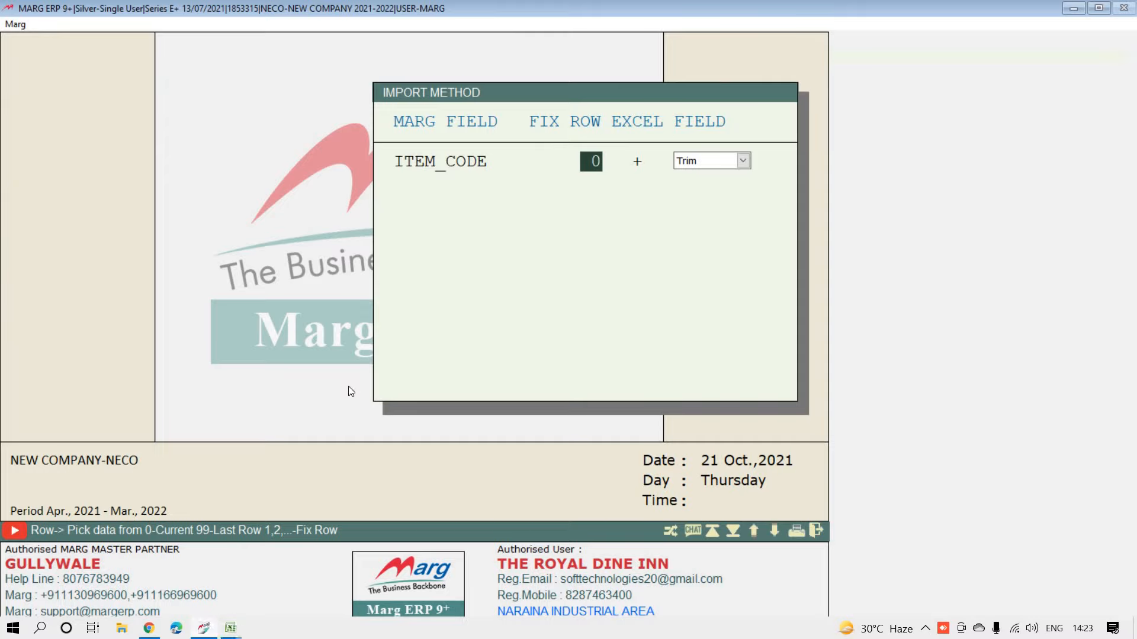
Step: Map ITEM_CODE to Excel column A with fix row 0 and the Default option
key(Return)
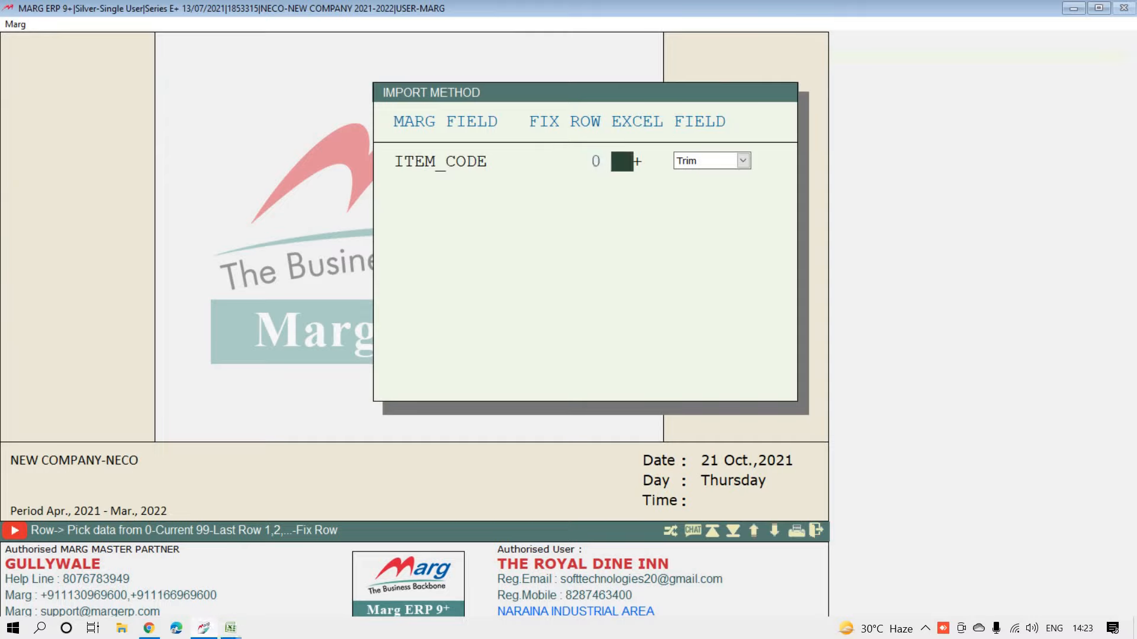
text(A)
key(Return)
key(Return)
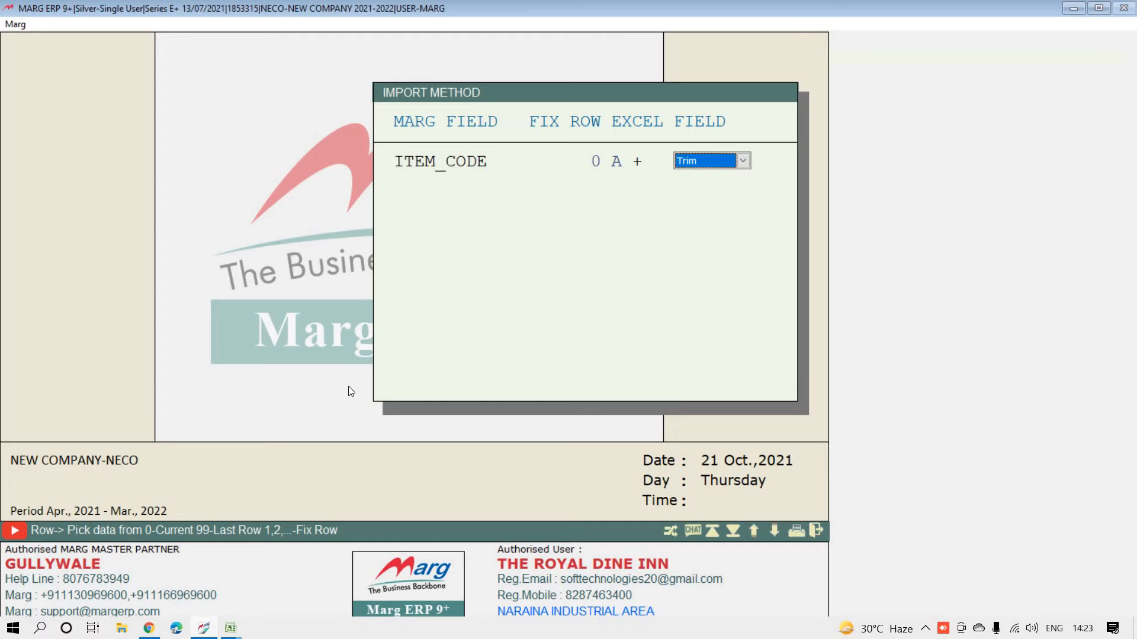
key(Up)
key(Return)
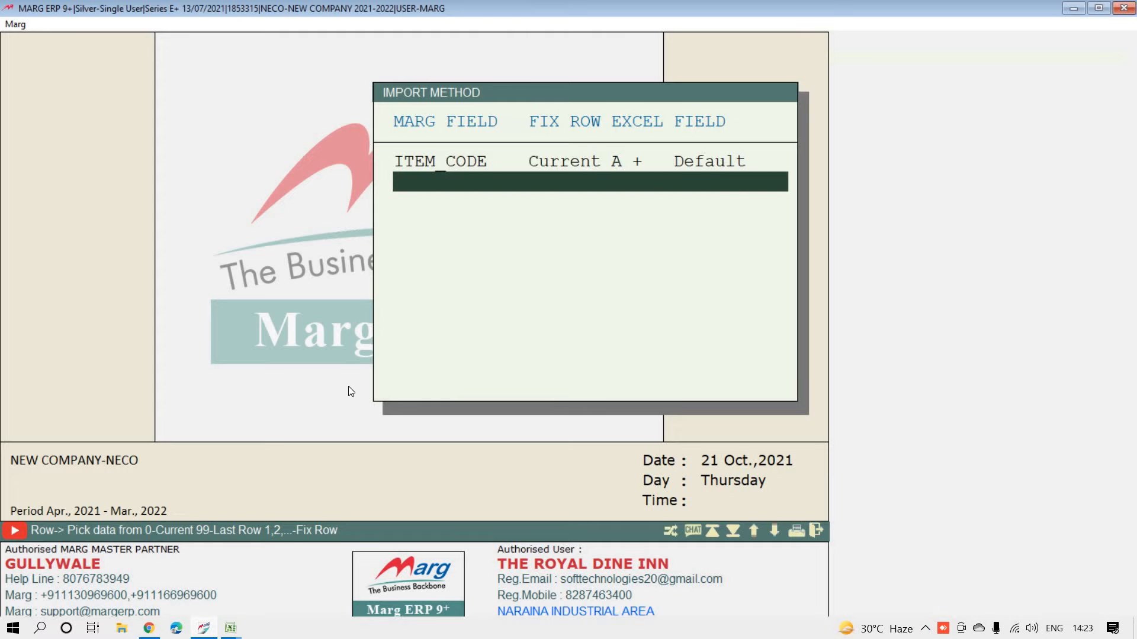
Step: Open the format variables for the second mapping row, check the Item Name column in the item master template workbook, and return to Marg ERP
key(Return)
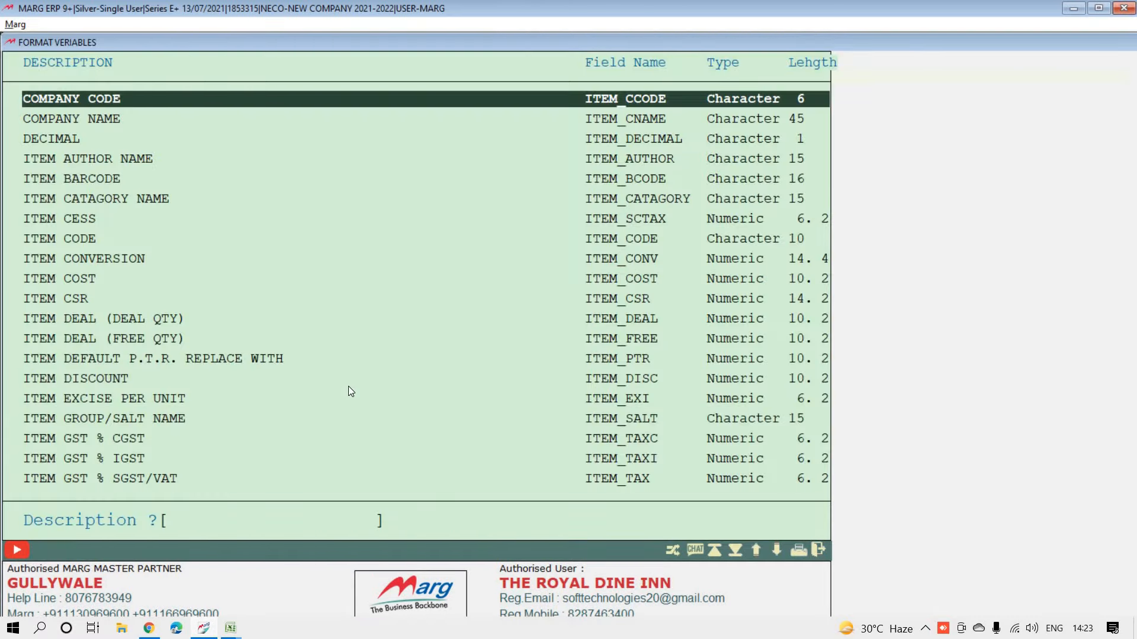
key(alt+Tab)
key(Left)
key(Left)
key(Left)
key(Left)
key(Up)
key(Up)
key(Up)
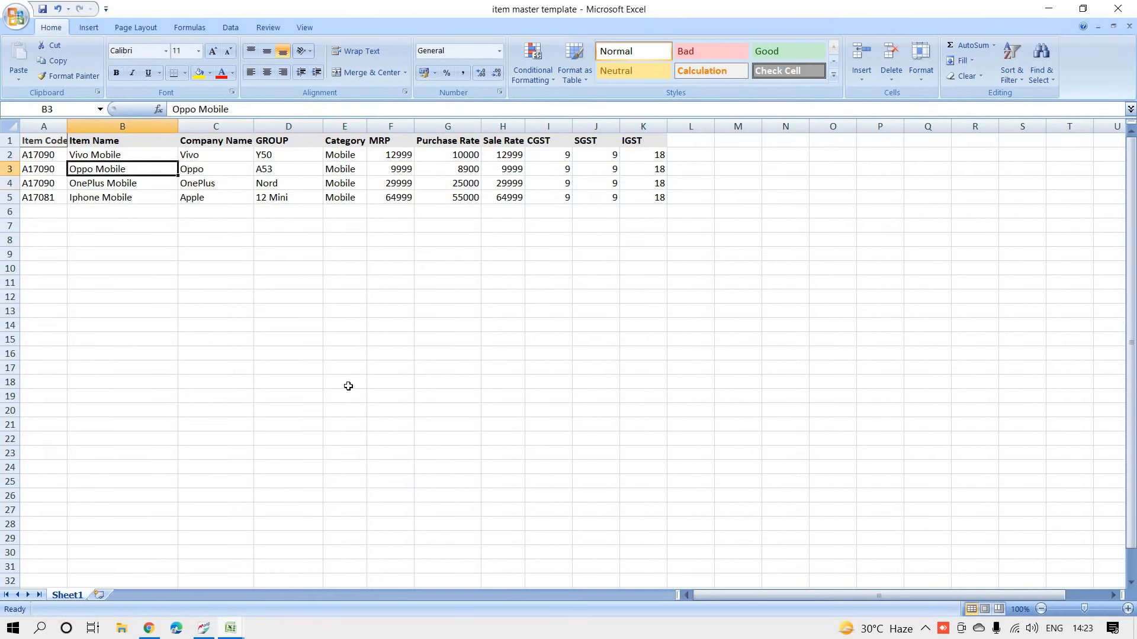
key(alt+Tab)
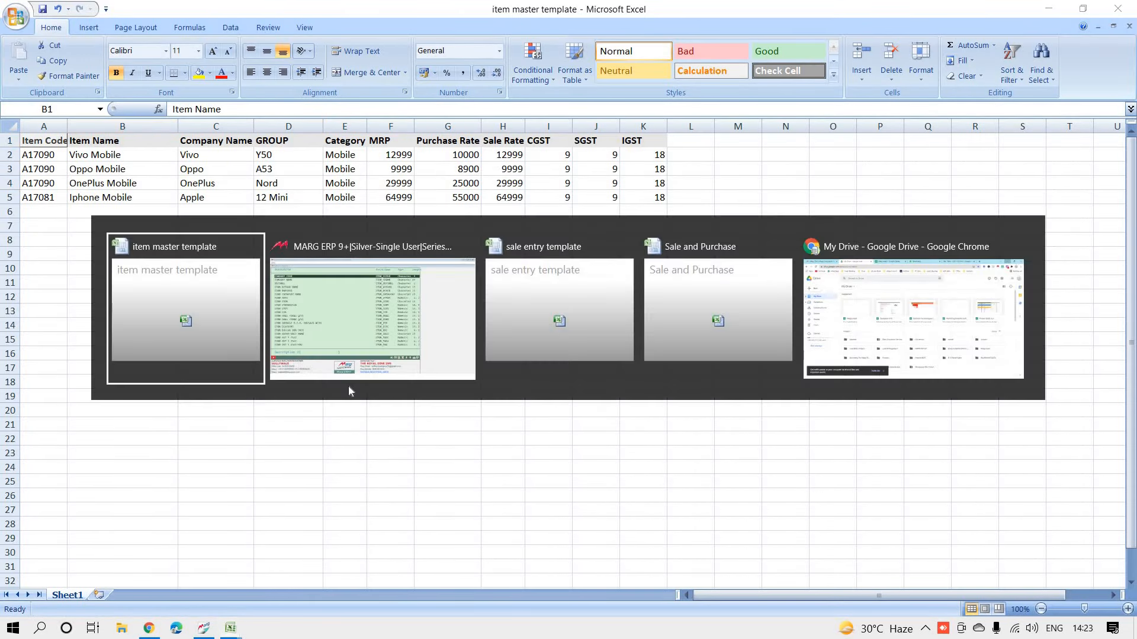
Step: Search the format variables for ITEM NAME and add ITEM NAME W/O PACKING (ITEM_NAME2) as the second Marg field
text(ITE)
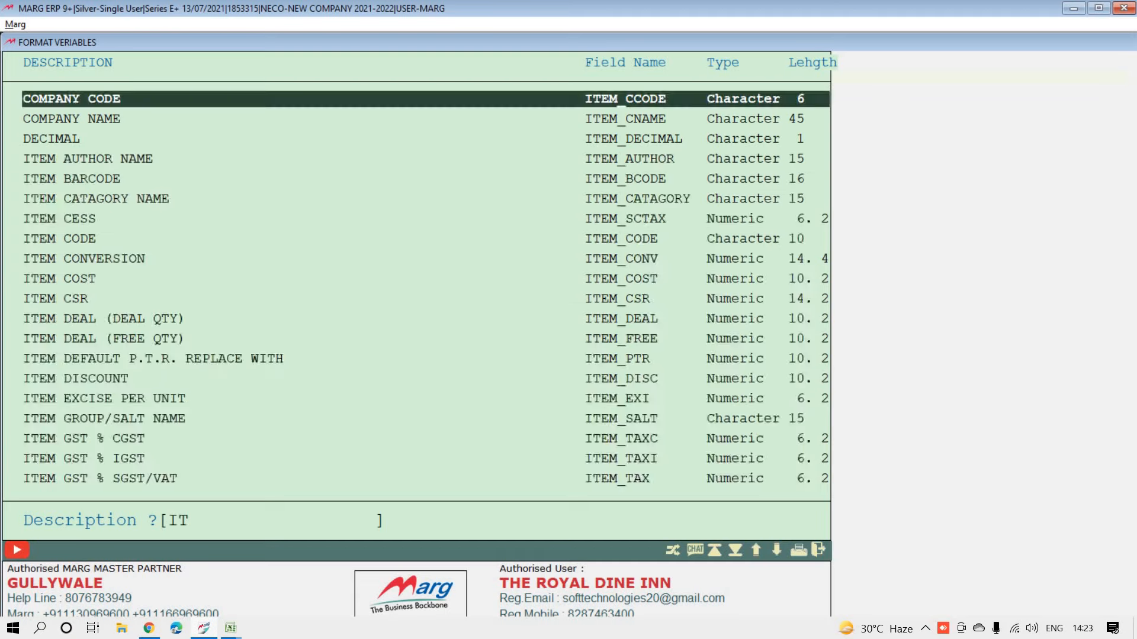
key(BackSpace)
key(BackSpace)
key(BackSpace)
text(ITEM NAME)
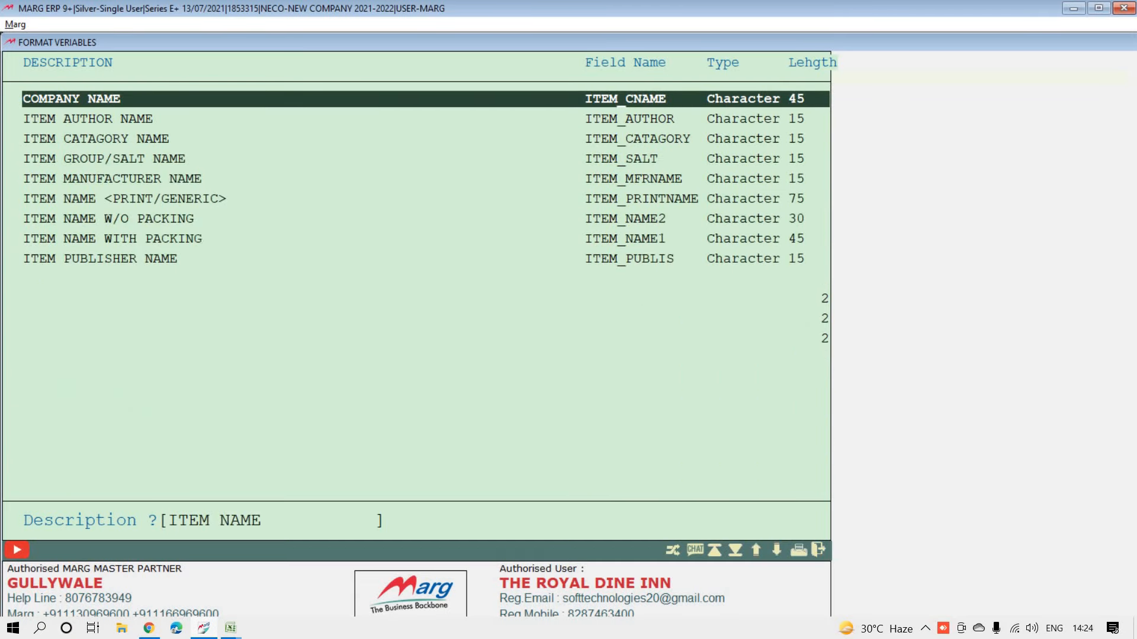
key(Down)
key(Down)
key(Down)
key(Down)
key(Down)
key(Down)
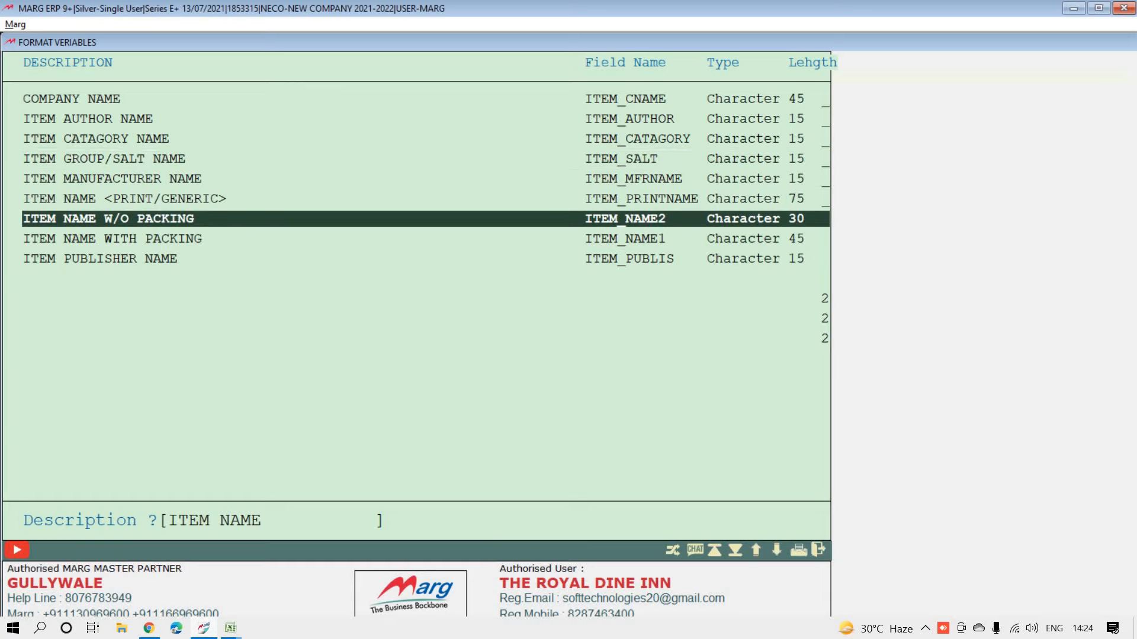
key(Down)
key(Down)
key(Up)
key(Up)
key(Up)
key(Up)
key(Up)
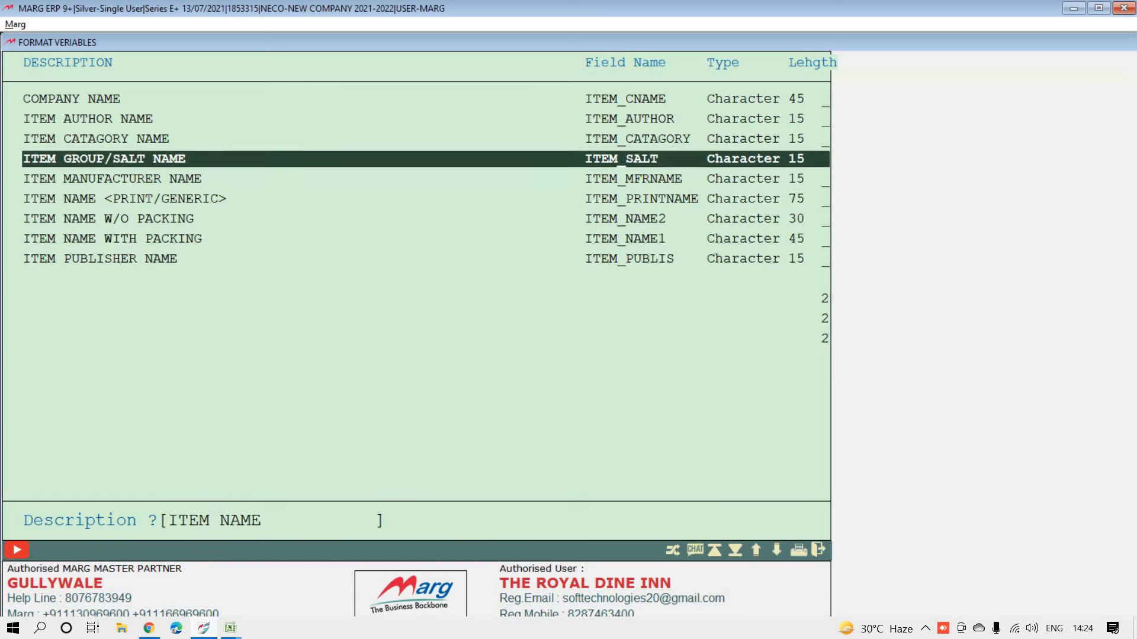
key(Down)
key(Down)
key(Down)
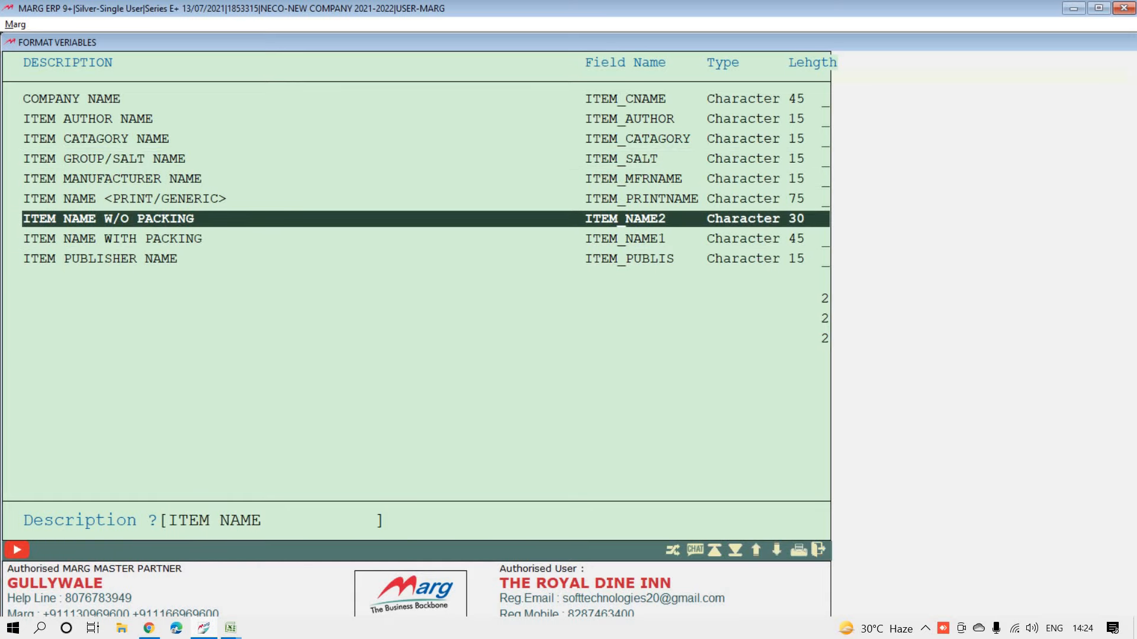
key(Return)
Step: Map ITEM_NAME2 to Excel column B with fix row 0 and the Default option
key(Return)
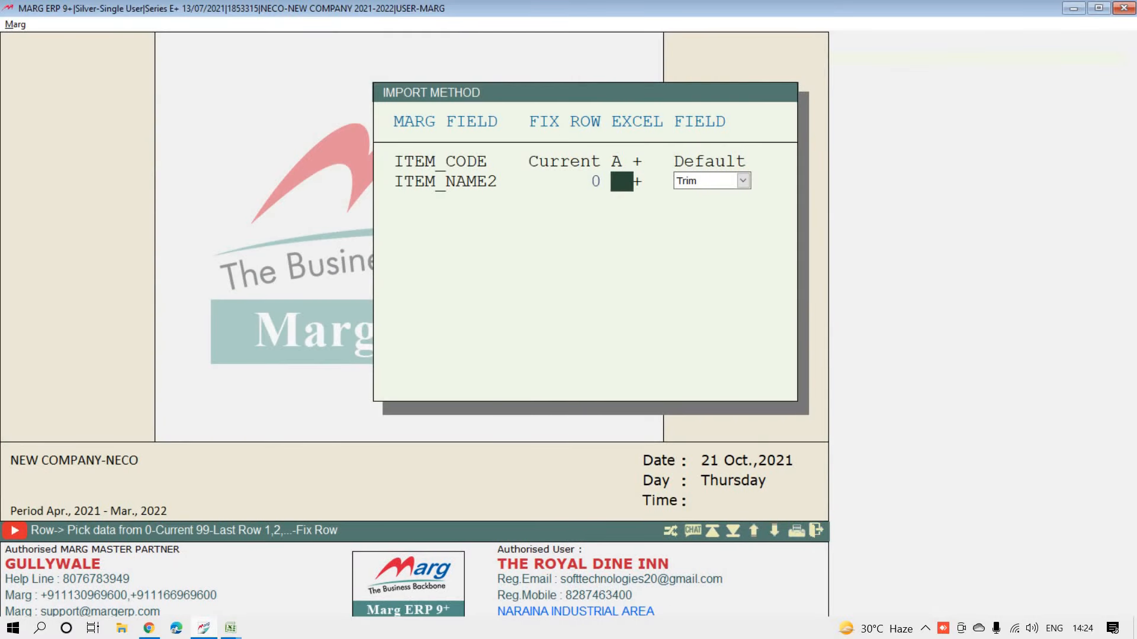
text(B)
key(Return)
key(Return)
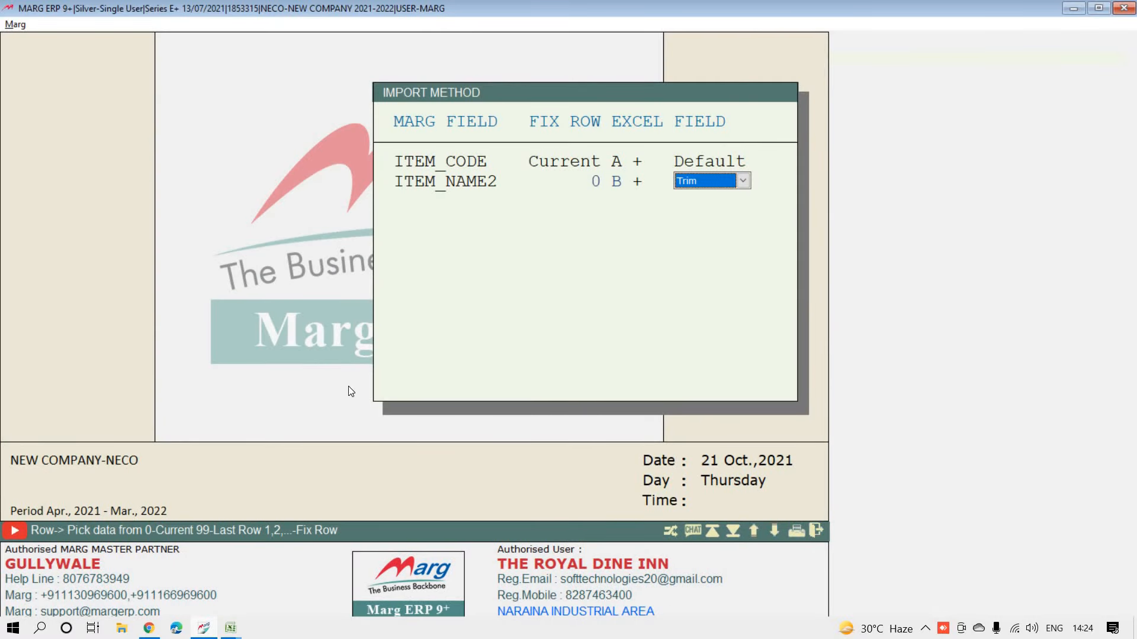
key(Return)
Step: Check the Company Name column in the item master template workbook and add COMPANY NAME (ITEM_CNAME) as the third Marg field in Marg ERP
key(alt+Tab)
key(Right)
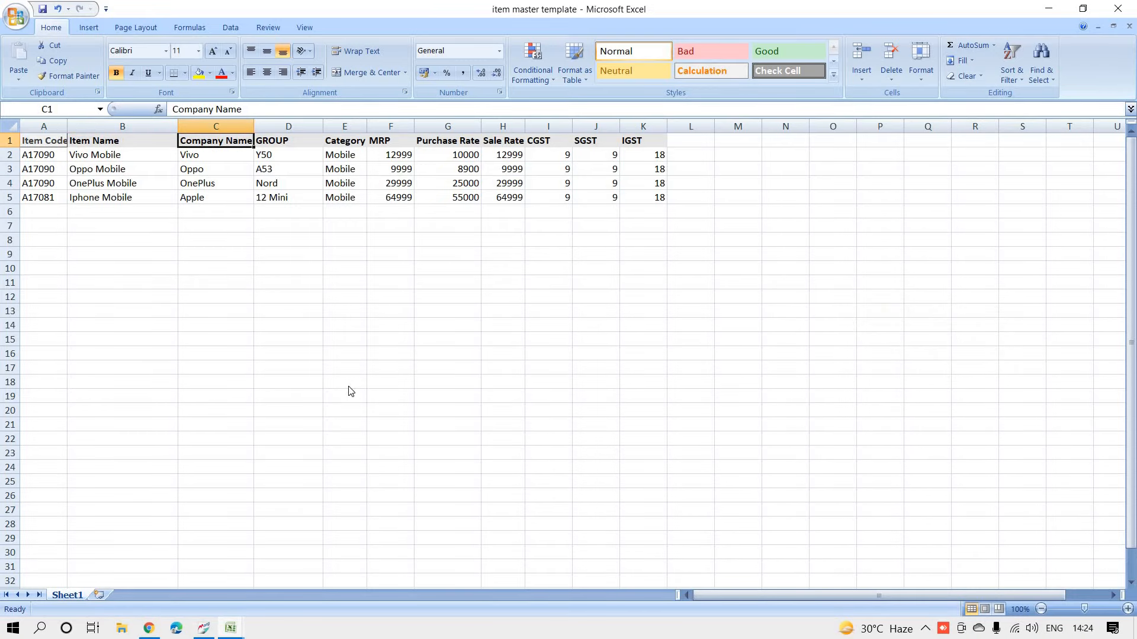
key(alt+Tab)
key(Return)
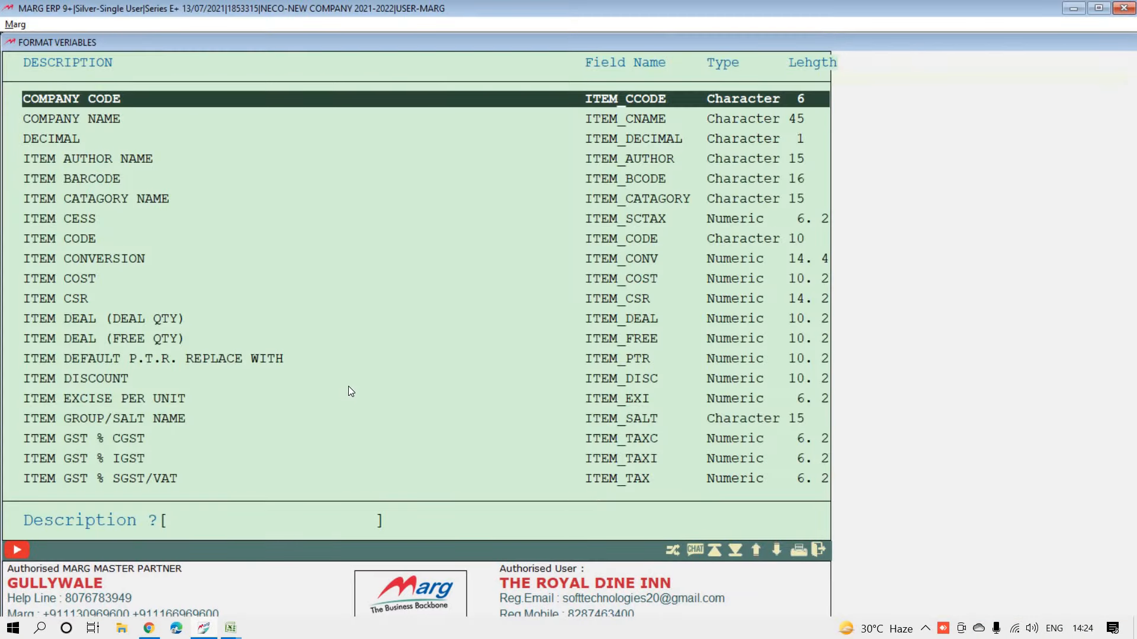
text(COMPANY)
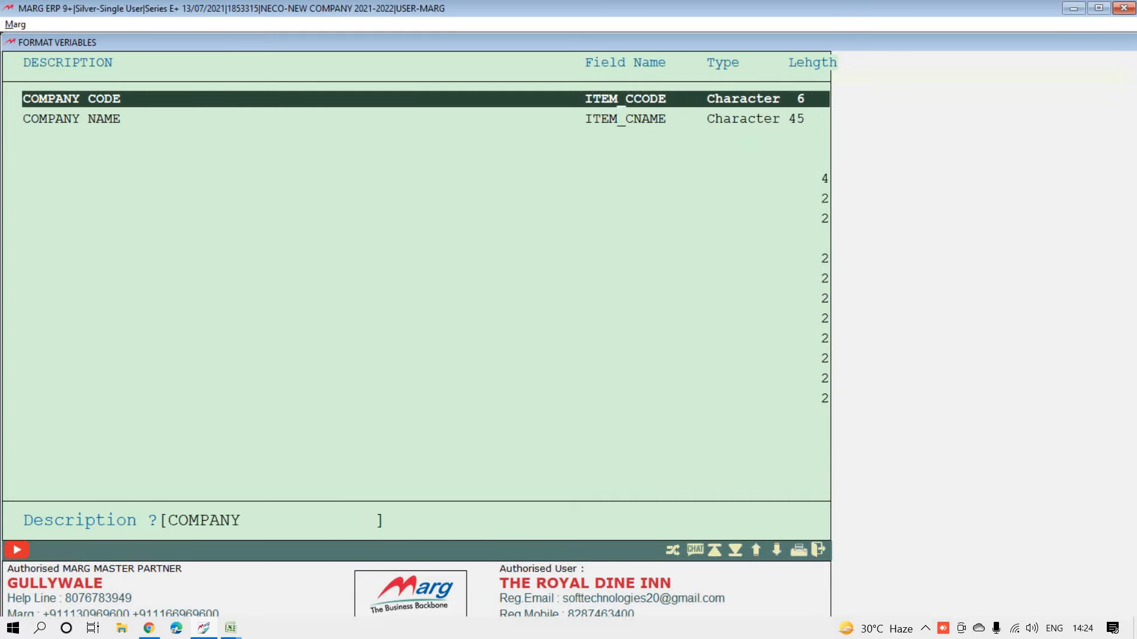
key(Down)
key(Up)
key(Down)
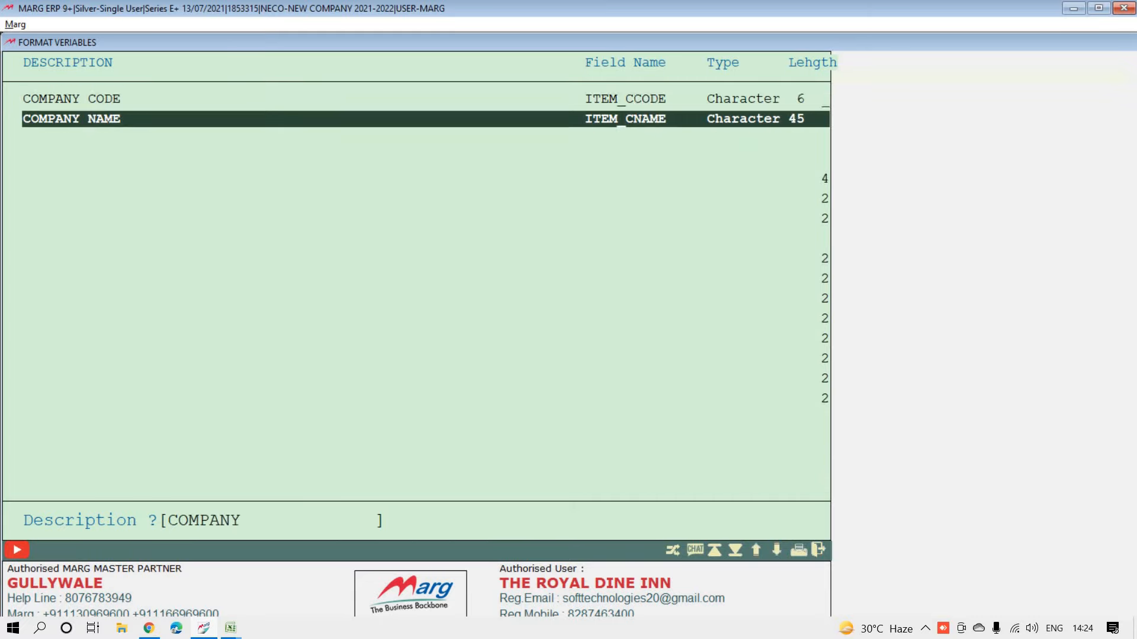
key(Return)
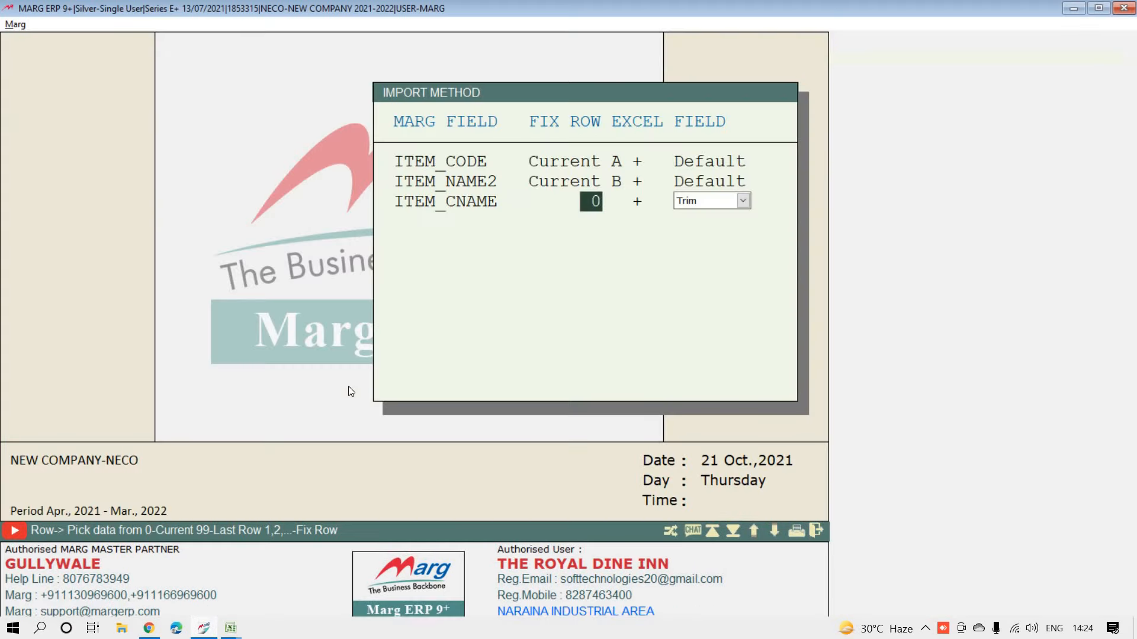
Step: Map ITEM_CNAME to Excel column C with fix row 0 and the Default option
key(Return)
key(Return)
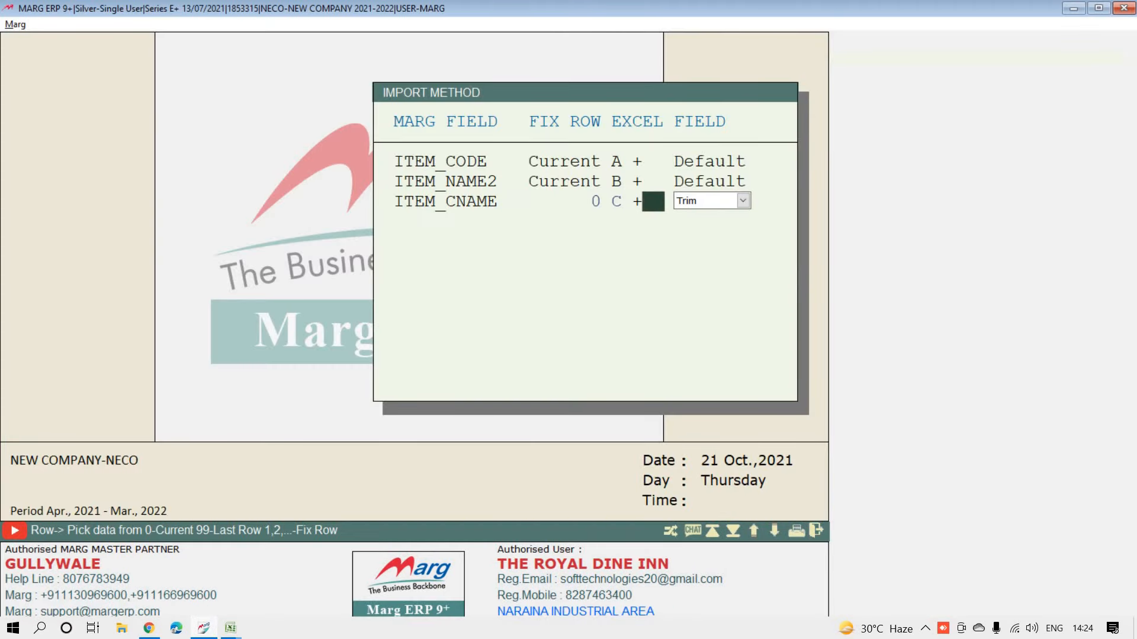
key(Return)
key(Up)
key(Return)
Step: Check the GROUP column in the item master template workbook and add ITEM GROUP/SALT NAME (ITEM_SALT) as the fourth Marg field in Marg ERP
key(alt+Tab)
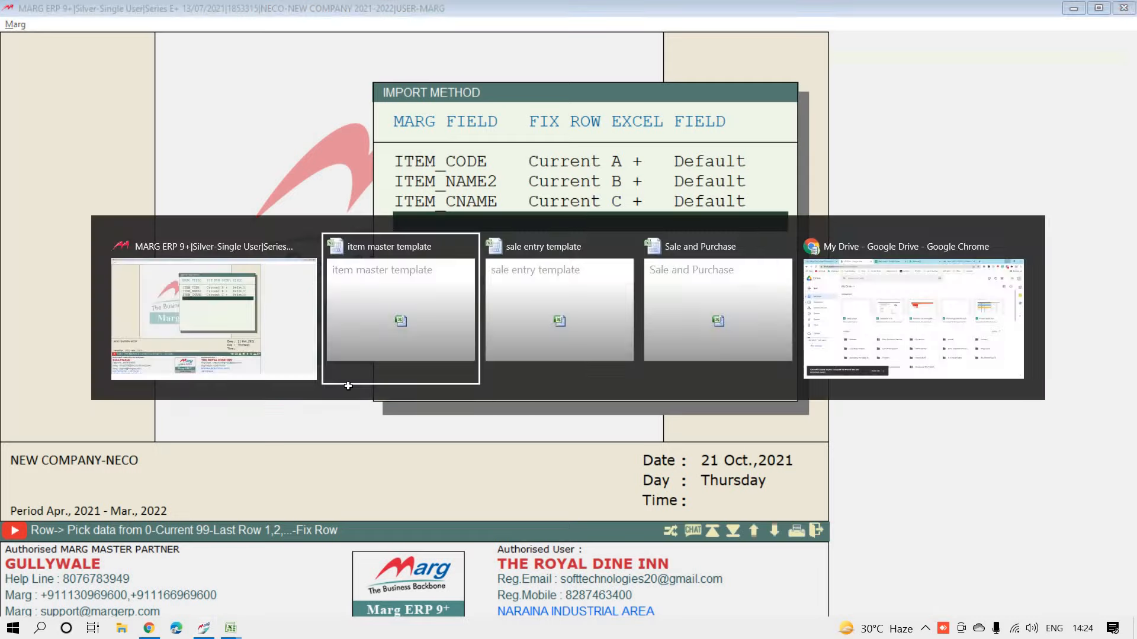
key(alt+Tab)
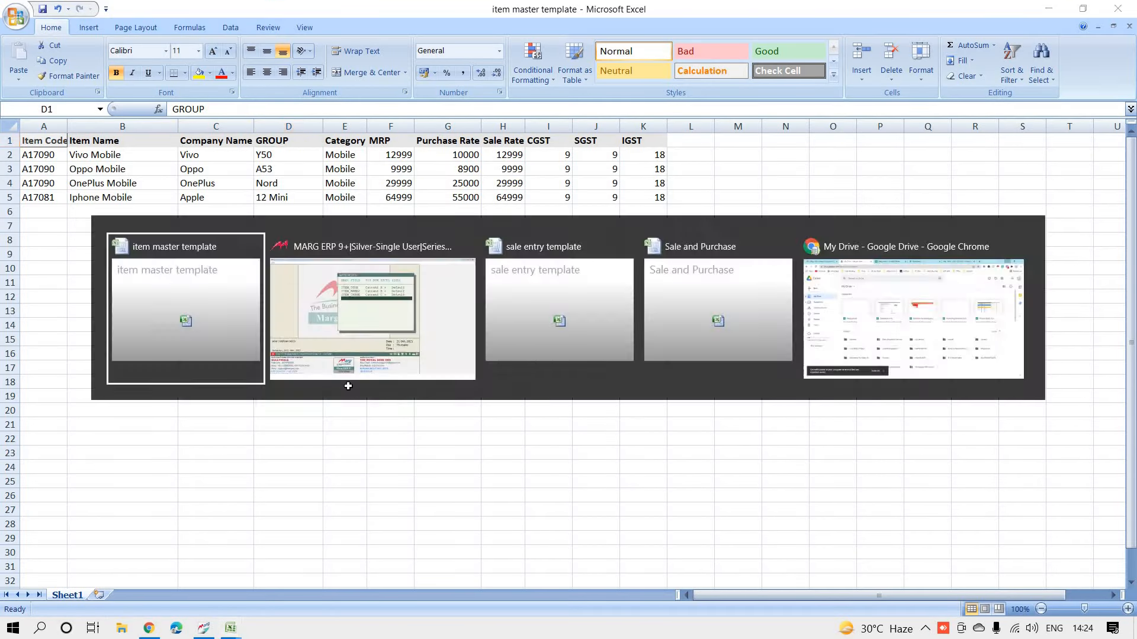
key(alt+Tab)
key(Return)
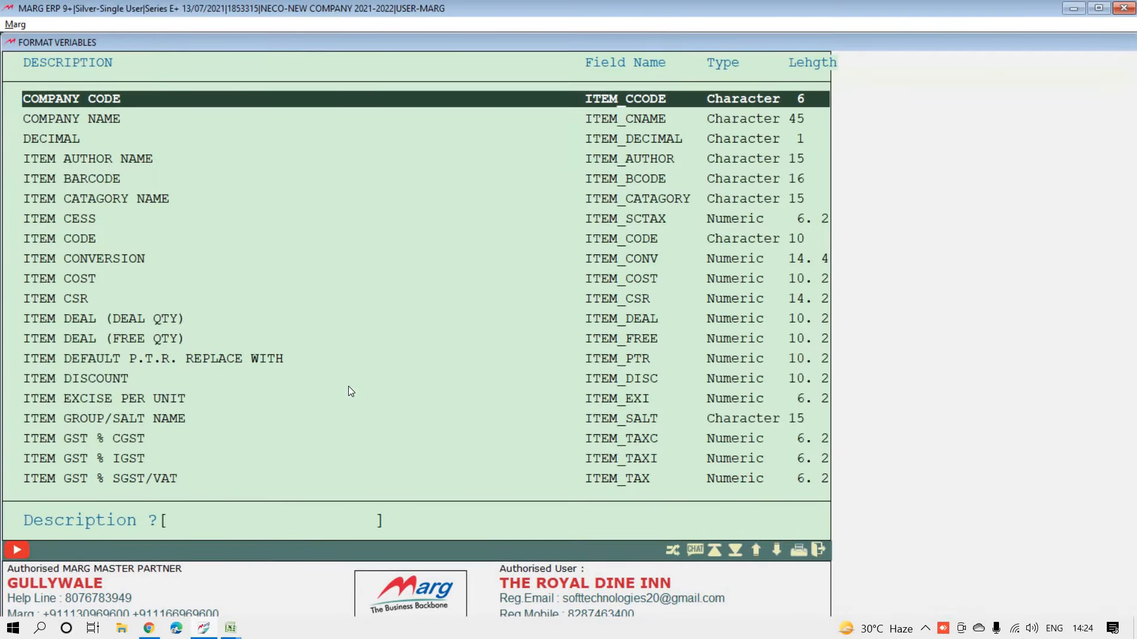
text(GROUP)
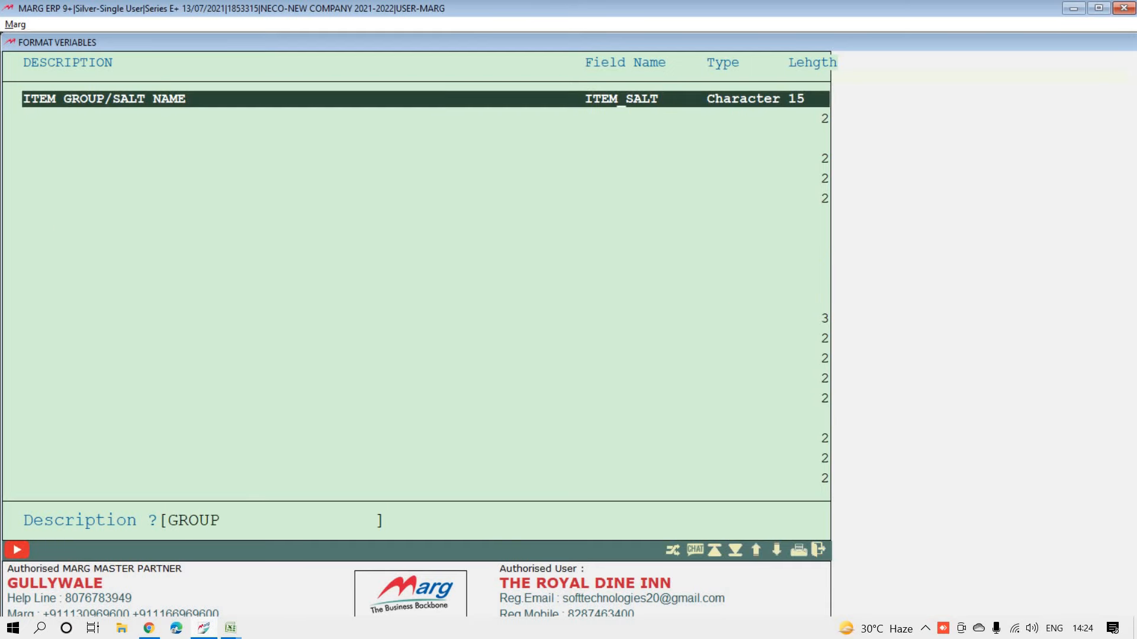
key(Return)
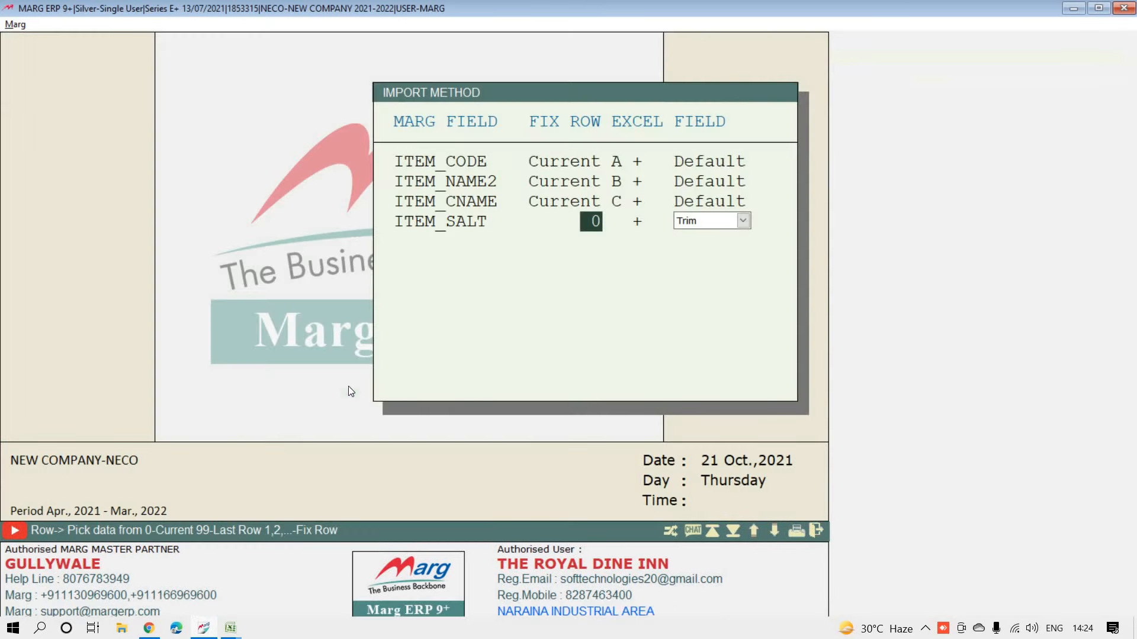
Step: Map ITEM_SALT to Excel column D with fix row 0 and the Default option
key(Return)
text(D)
key(Return)
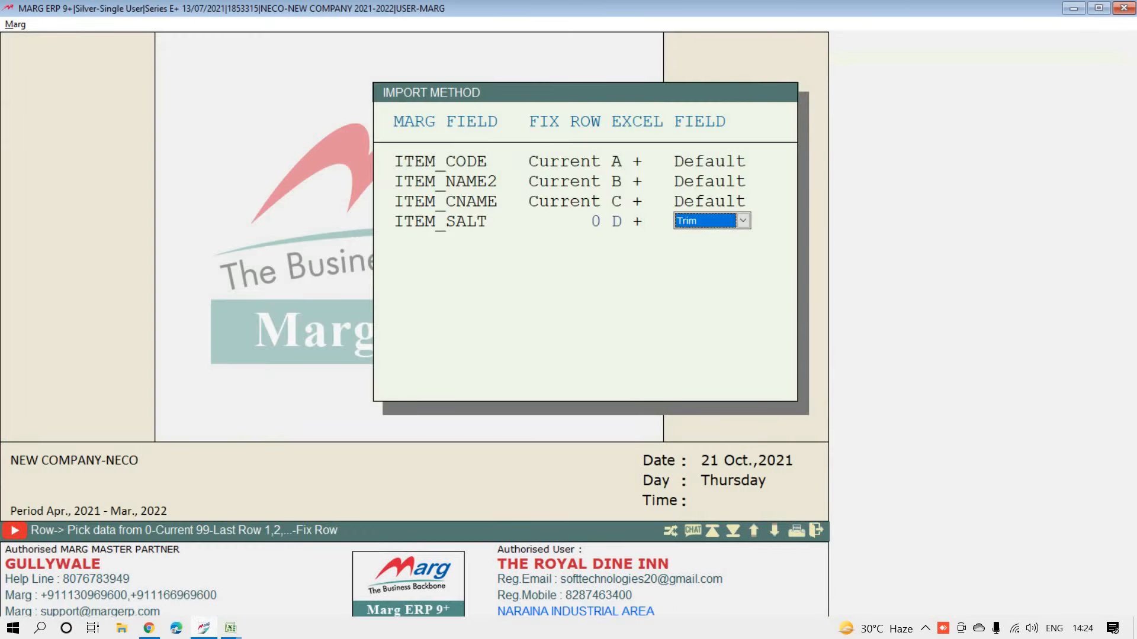
key(Up)
key(Return)
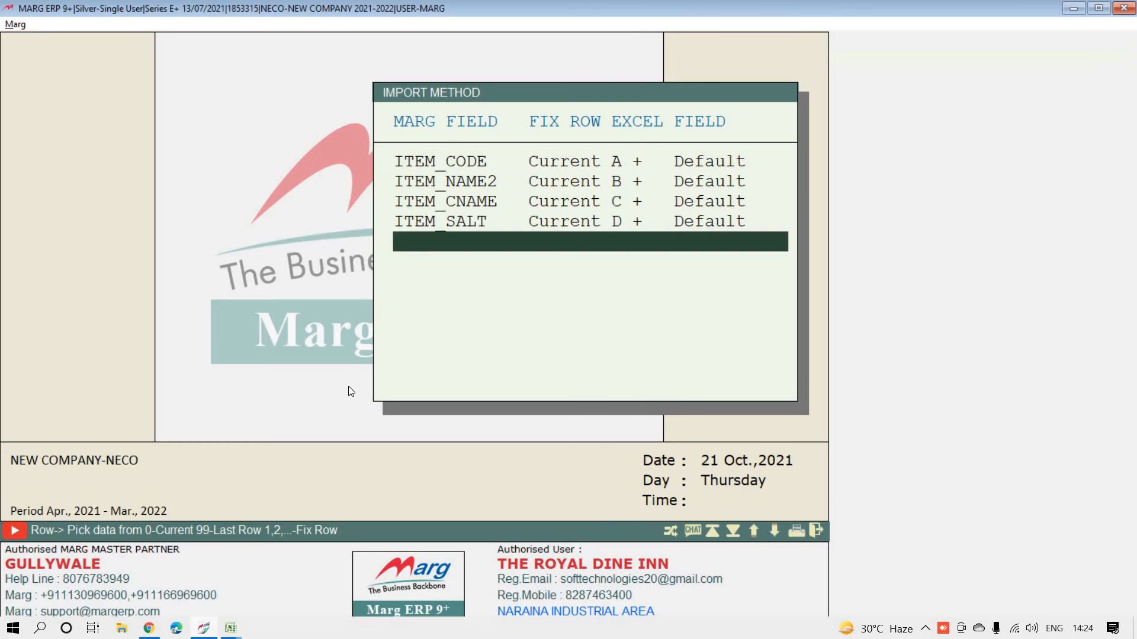
Step: Check the Category column in the item master template workbook and add ITEM_CATAGORY as the fifth Marg field in Marg ERP
key(alt+Tab)
key(Right)
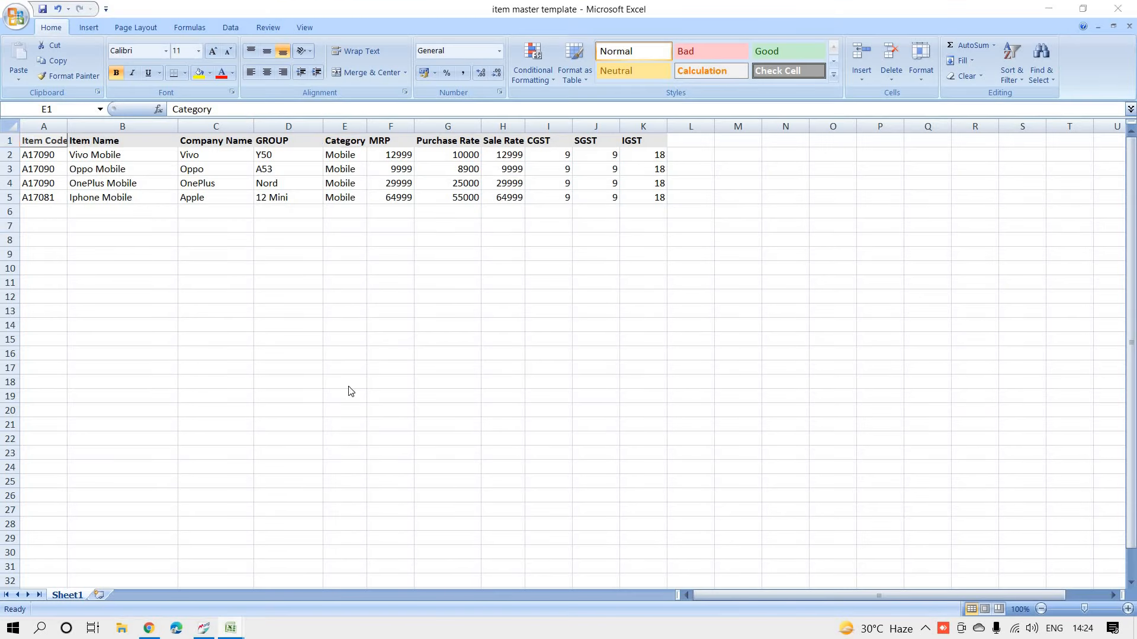
key(alt+Tab)
key(alt+Tab)
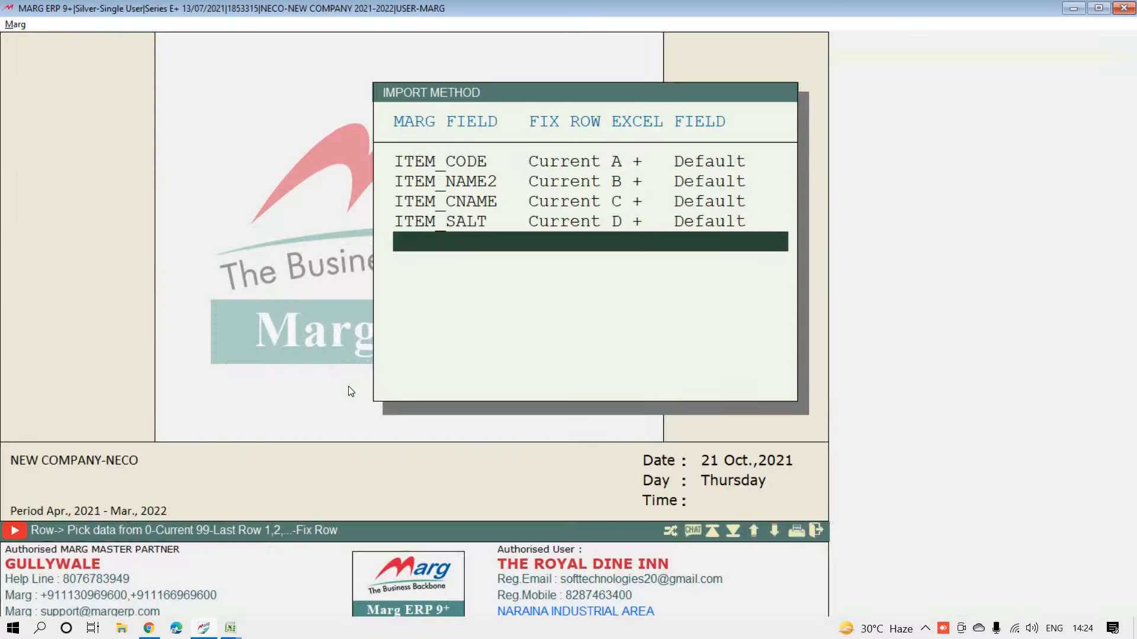
key(Return)
text(CAT)
key(Return)
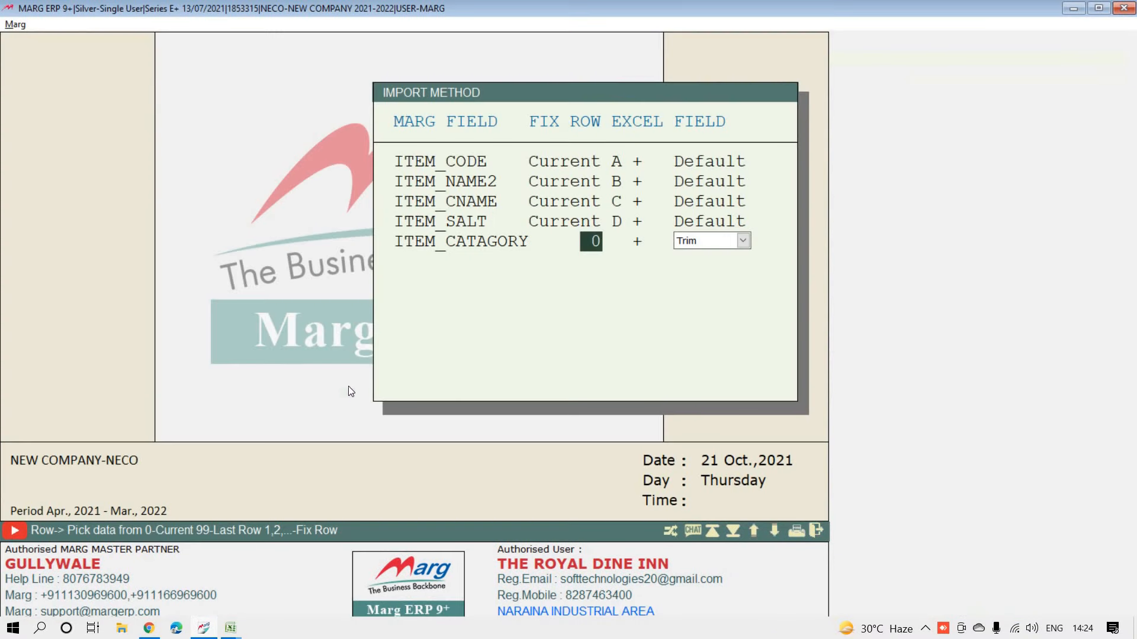
Step: Map ITEM_CATAGORY to Excel column E with fix row 0 and the Default option
text(E)
key(Return)
key(Return)
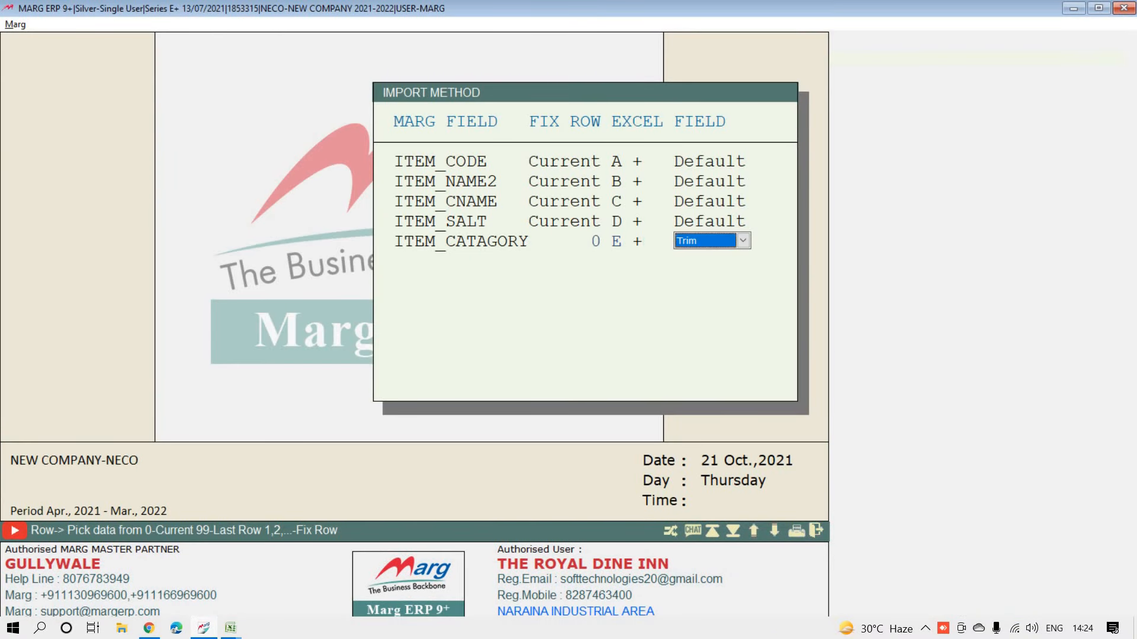
key(Up)
key(Return)
Step: Check the MRP column in the item master template workbook and add ITEM M.R.P. (ITEM_MRP) as the sixth Marg field in Marg ERP
key(alt+Tab)
key(Right)
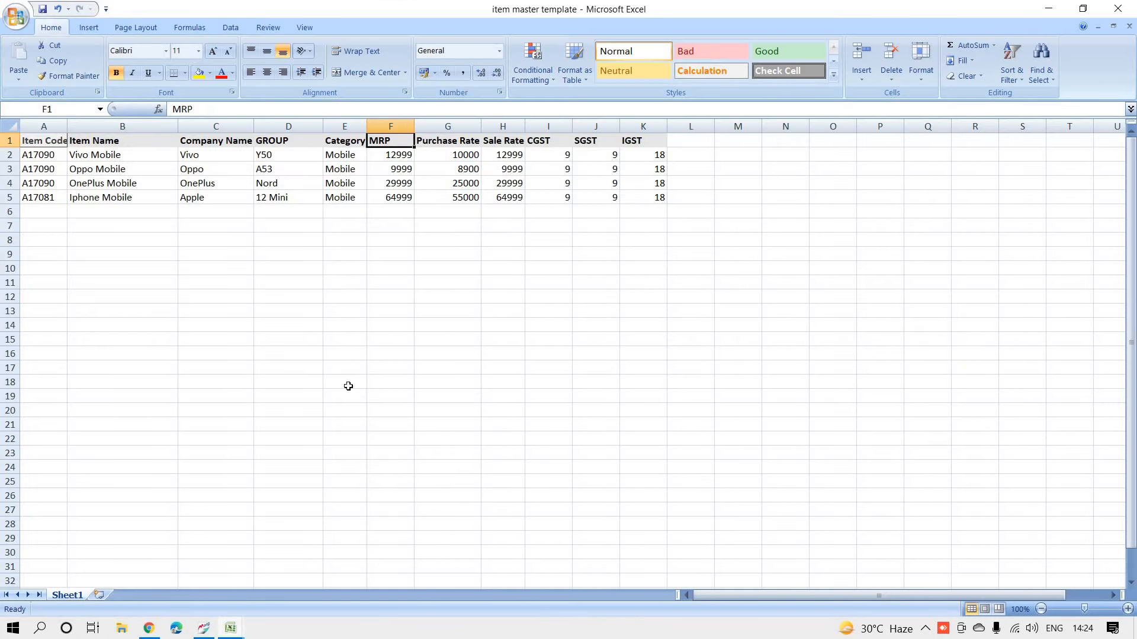
key(alt+Tab)
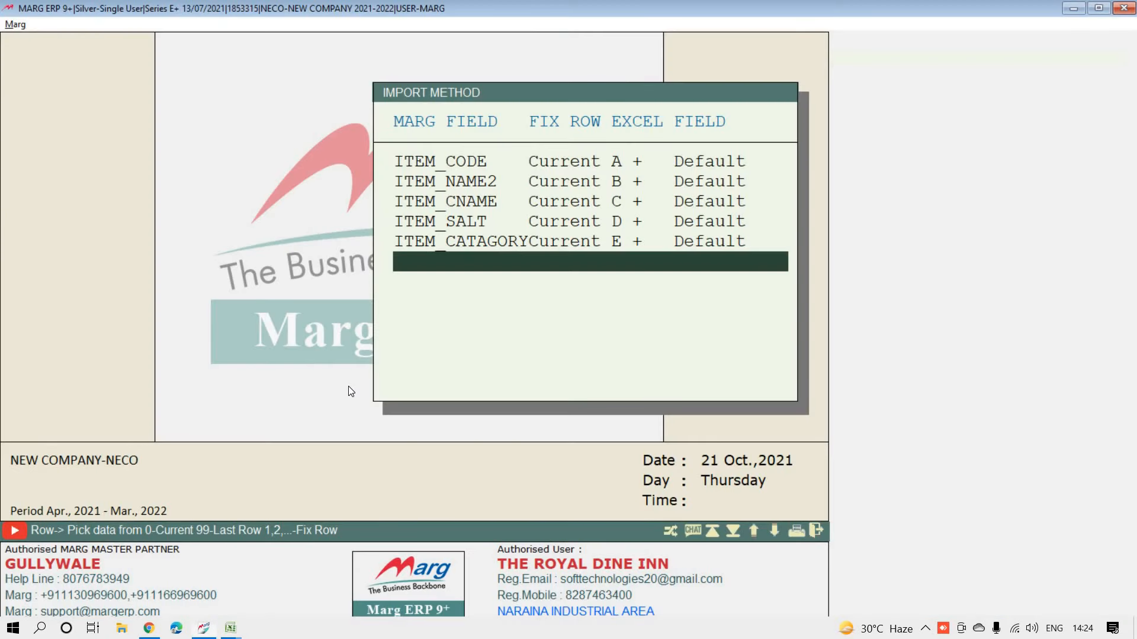
key(Return)
text(ITEM MRP)
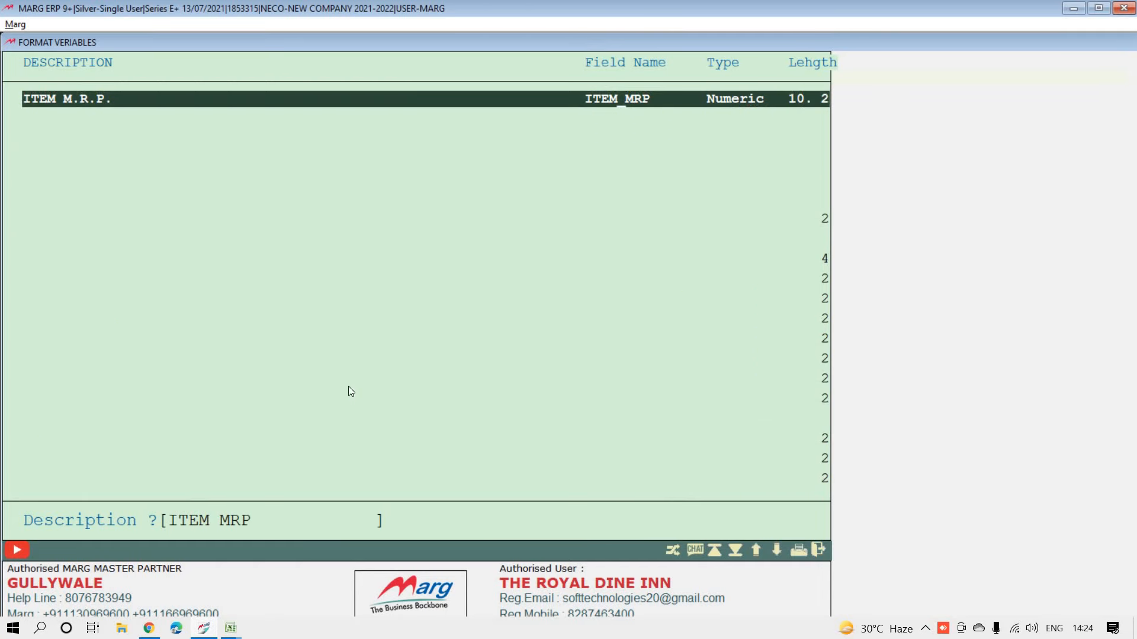
key(Return)
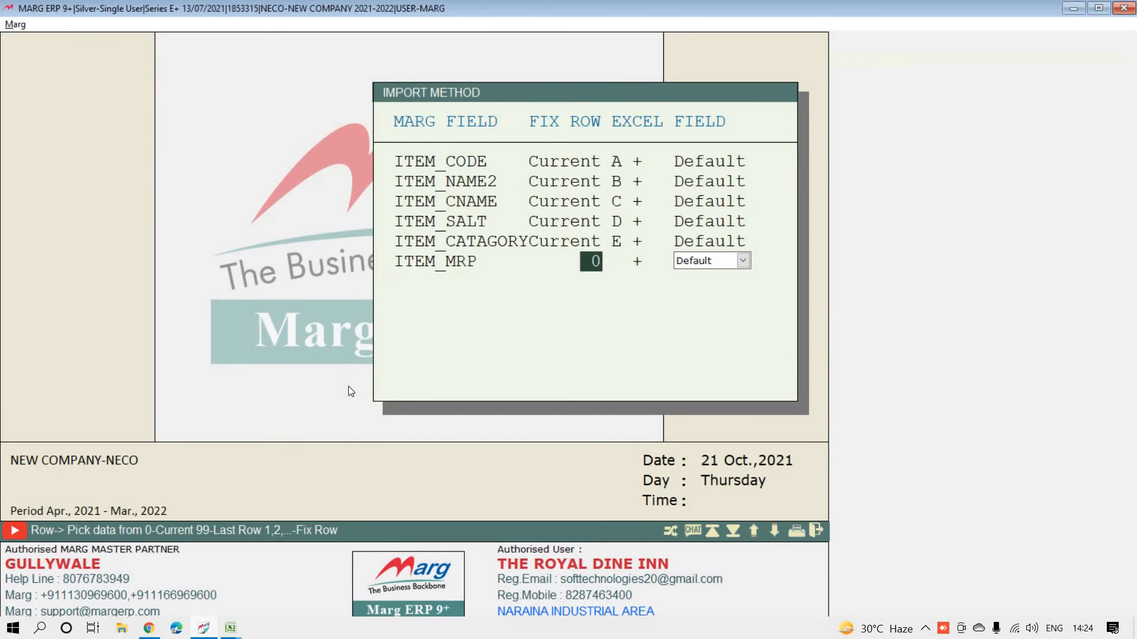
Step: Map ITEM_MRP to Excel column F with fix row 0 and the Default option
key(Return)
text(F)
key(Return)
key(Return)
key(Return)
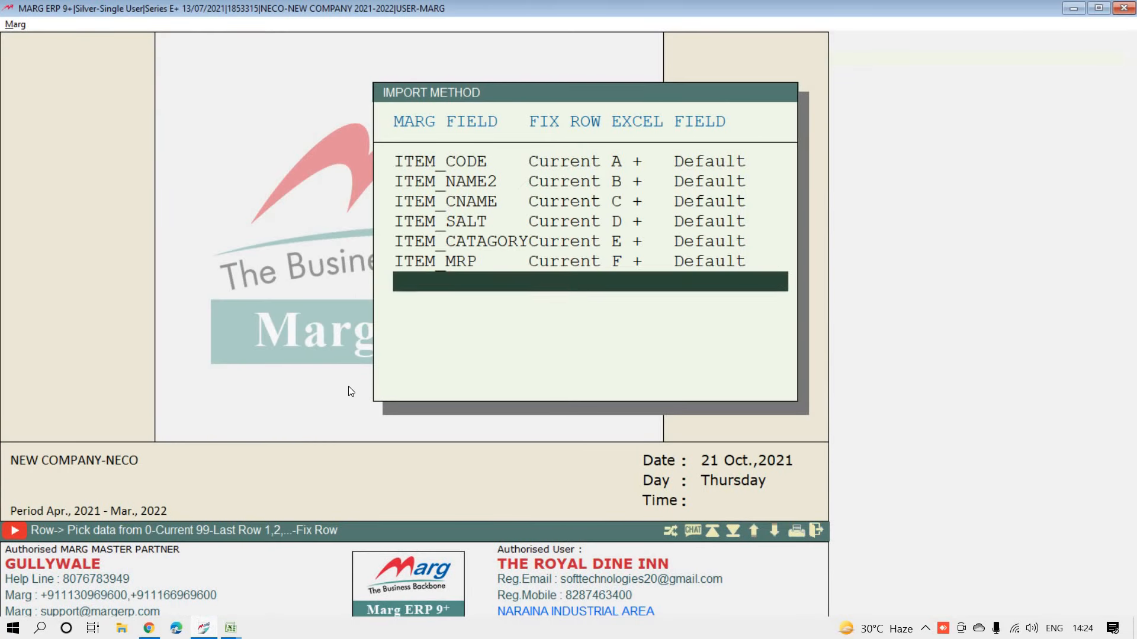
Step: Check the Purchase Rate column in the item master template workbook and add ITEM RATE (ITEM_PRATE) as the seventh Marg field in Marg ERP
key(alt+Tab)
key(Right)
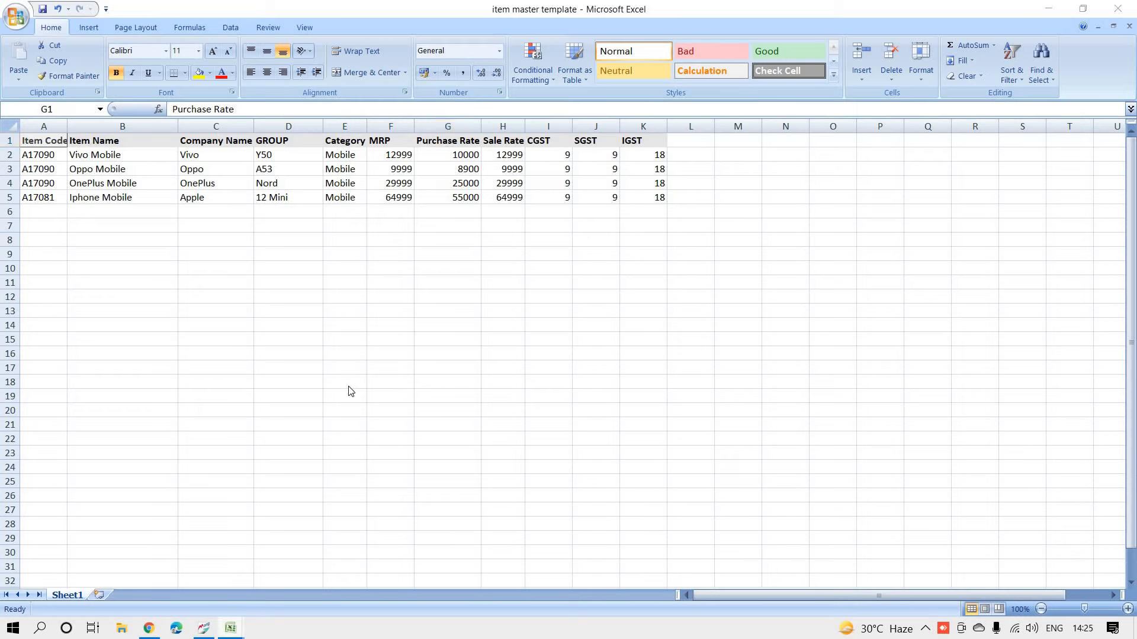
key(alt+Tab)
key(alt+Tab)
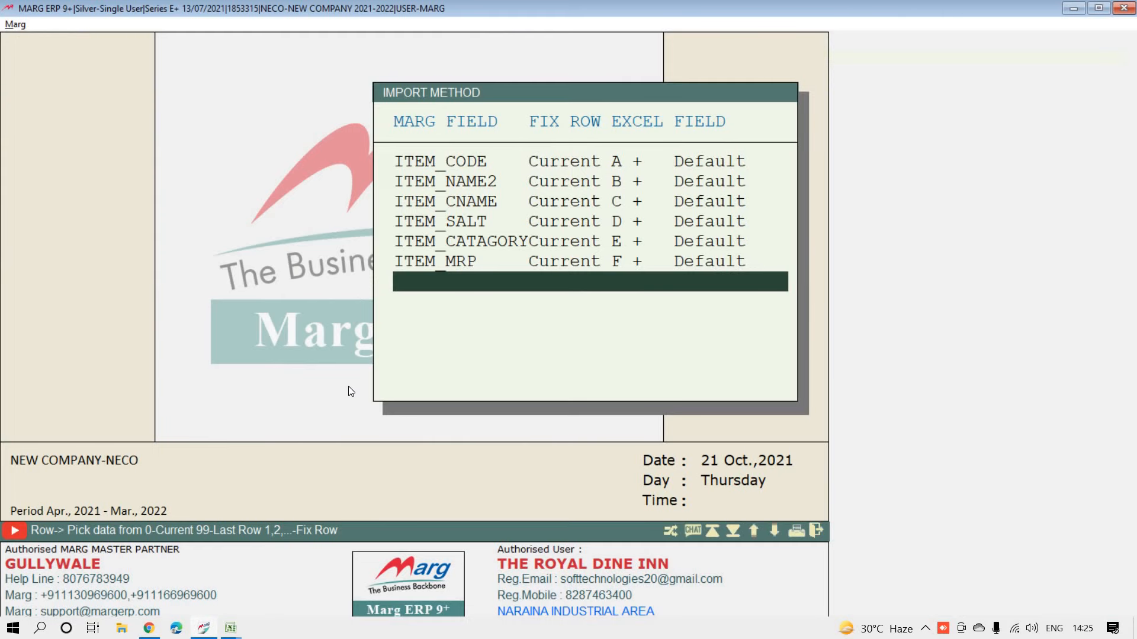
key(Return)
text(ITE)
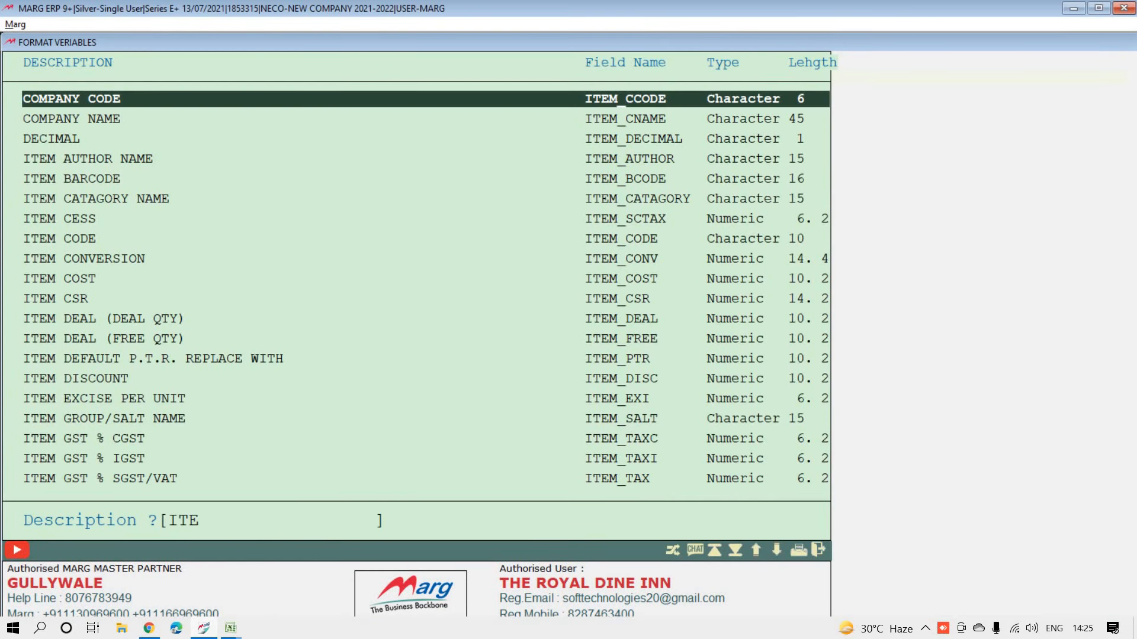
text(M RATE)
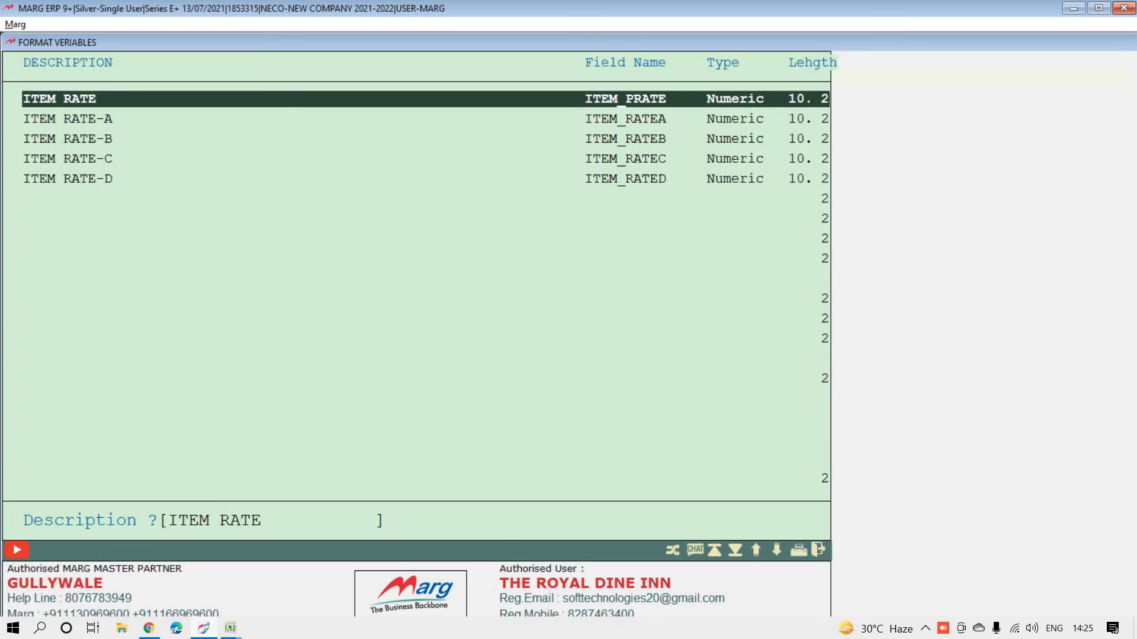
key(Return)
key(Return)
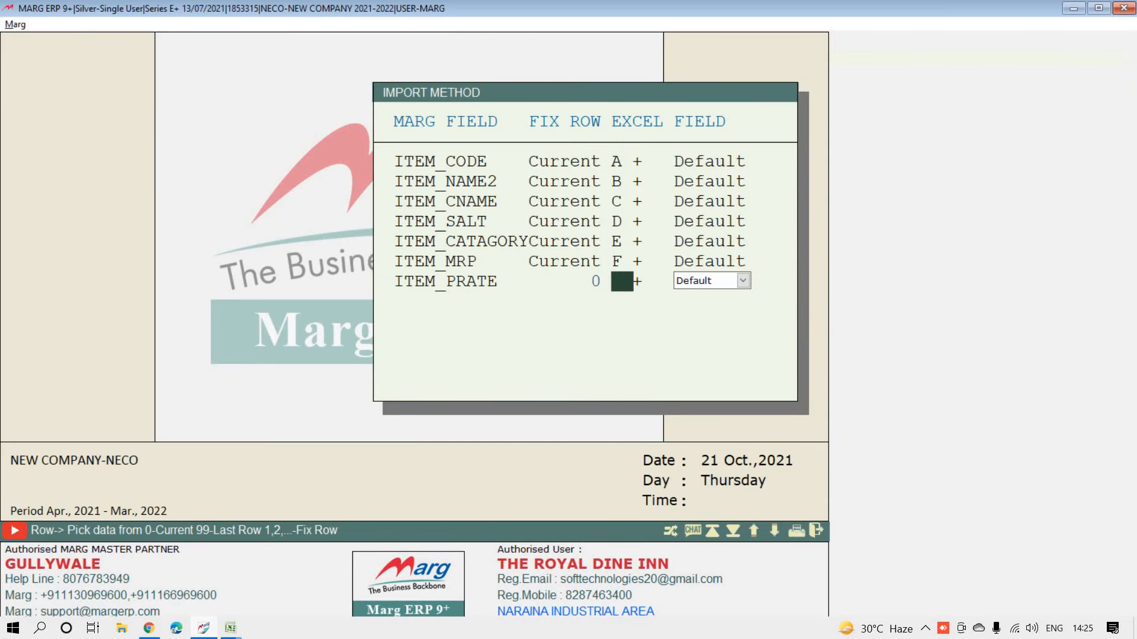
Step: Map ITEM_PRATE to Excel column G with the Default option
text(G)
key(Return)
key(Return)
key(Return)
Step: Check the Sale Rate column in the item master template workbook and add ITEM RATE-A (ITEM_RATEA) as the eighth Marg field in Marg ERP
key(alt+Tab)
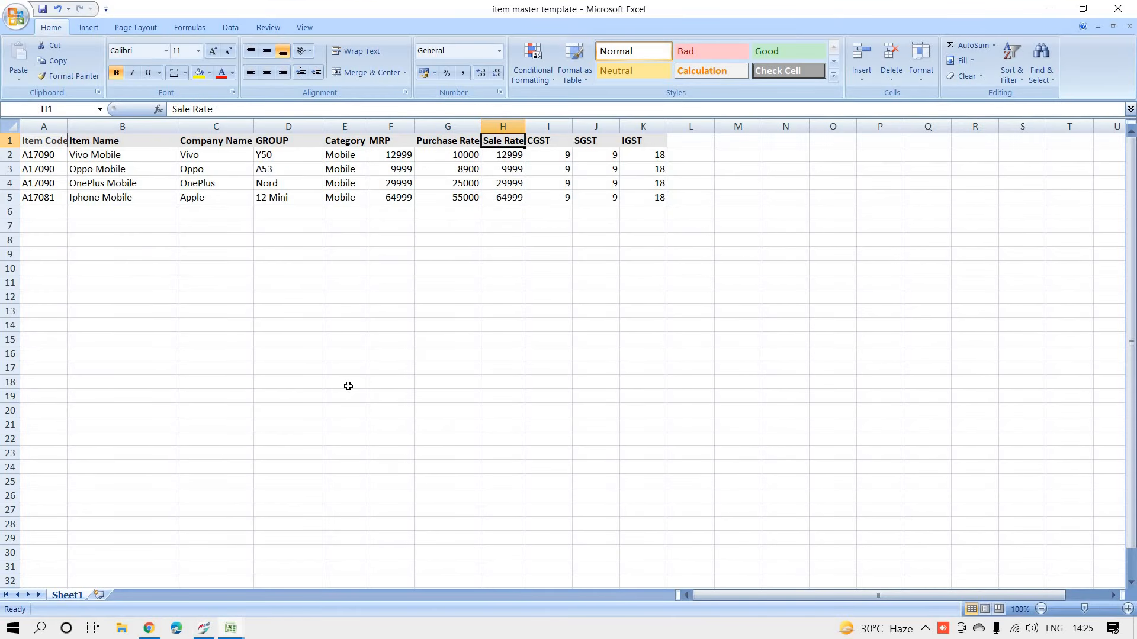
key(alt+Tab)
key(Return)
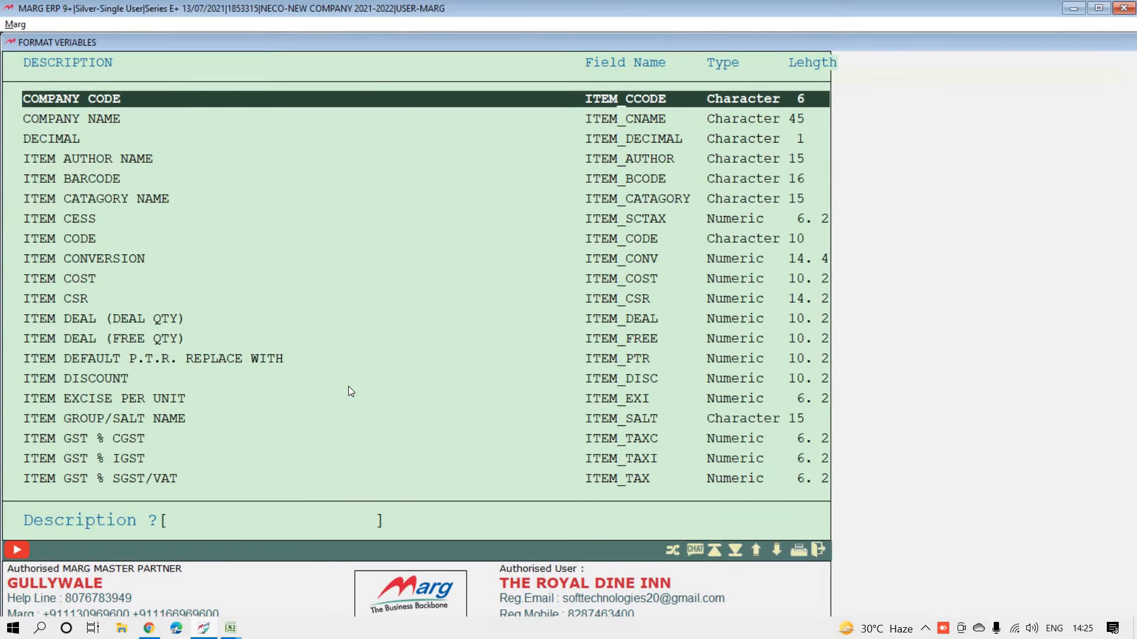
text(RATE A)
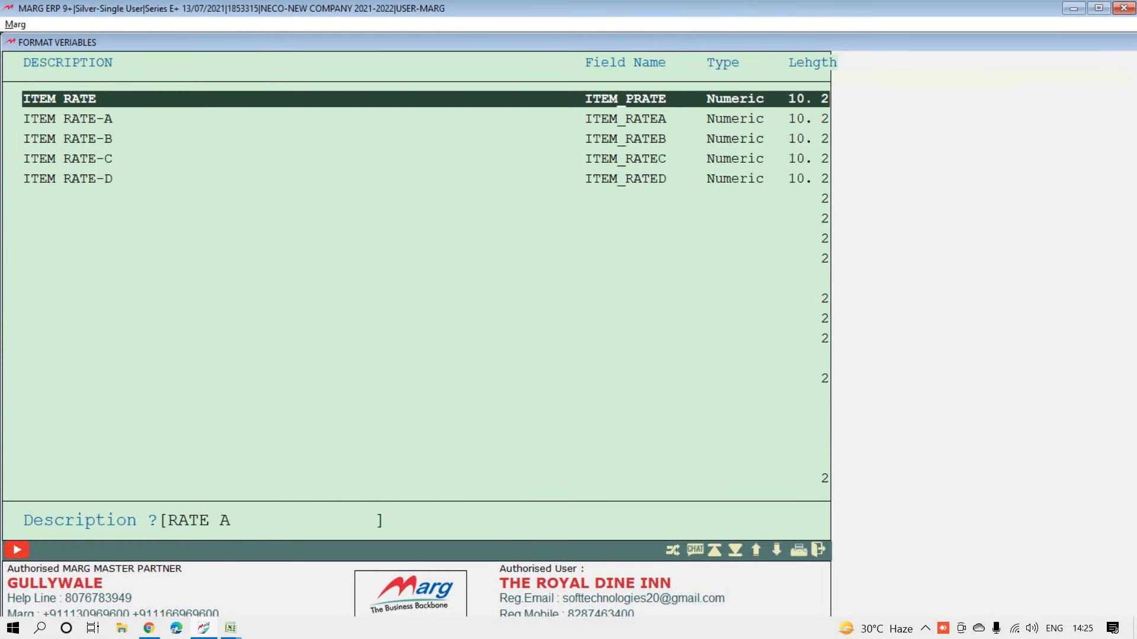
key(Return)
key(Return)
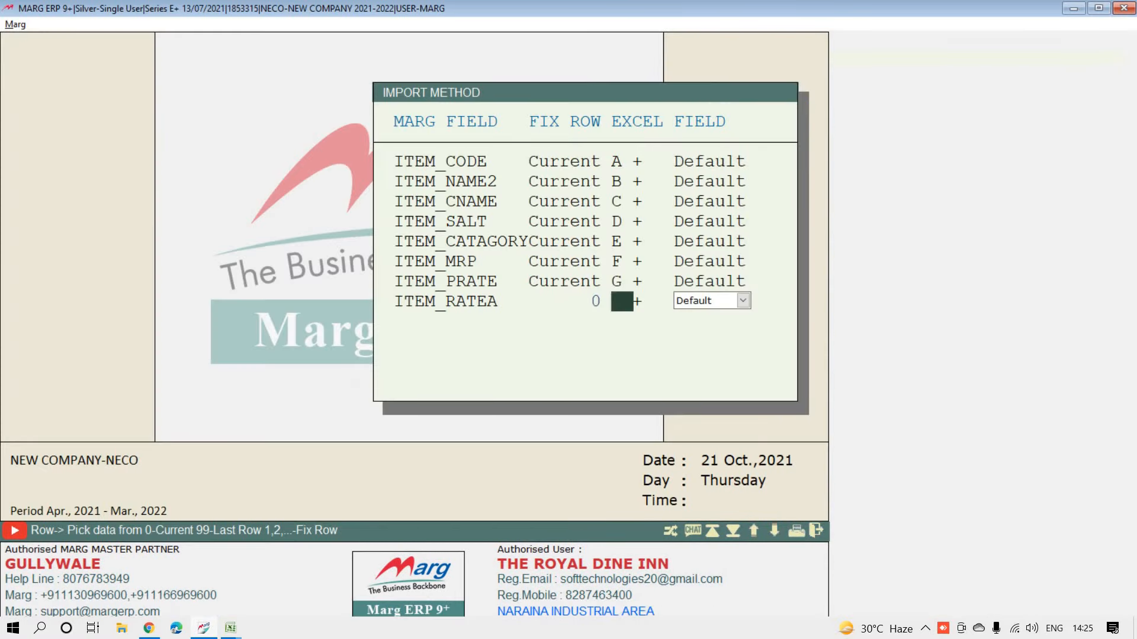
Step: Map ITEM_RATEA to Excel column I with the Default option
text(I)
key(Return)
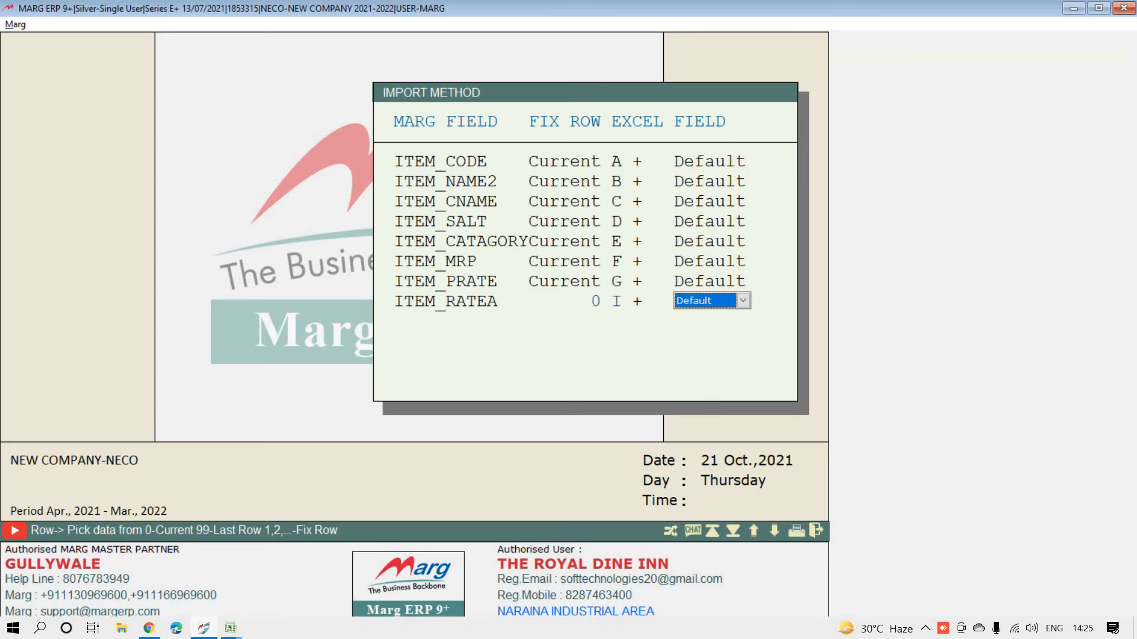
key(Return)
Step: Check which column holds CGST in the item master template workbook and return to the import method in Marg ERP
key(alt+Tab)
key(Right)
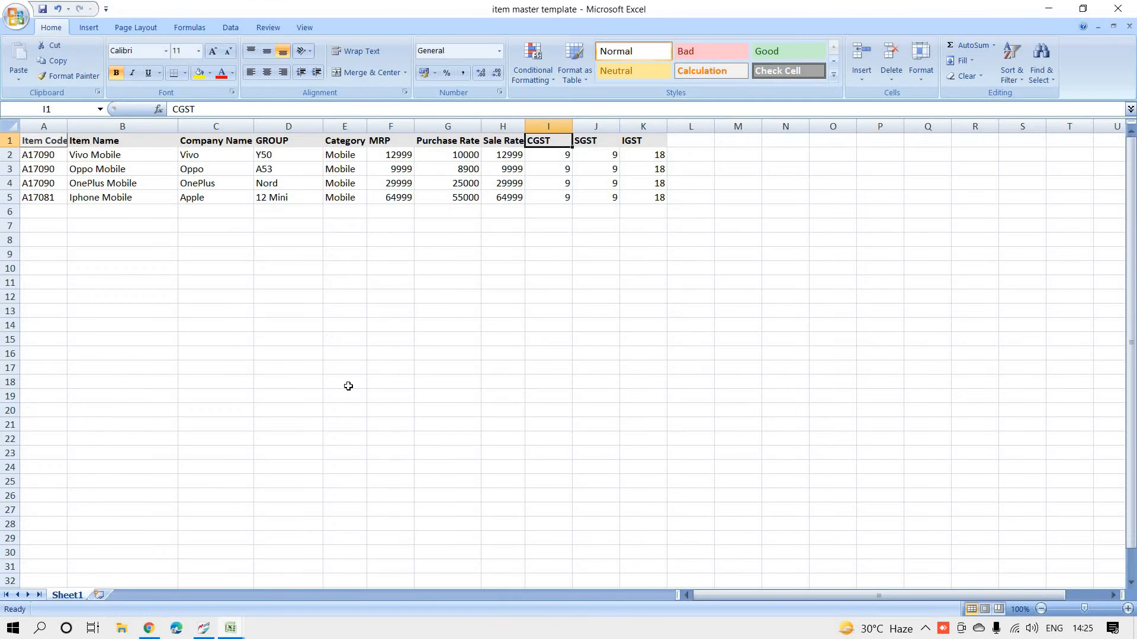
key(alt+Tab)
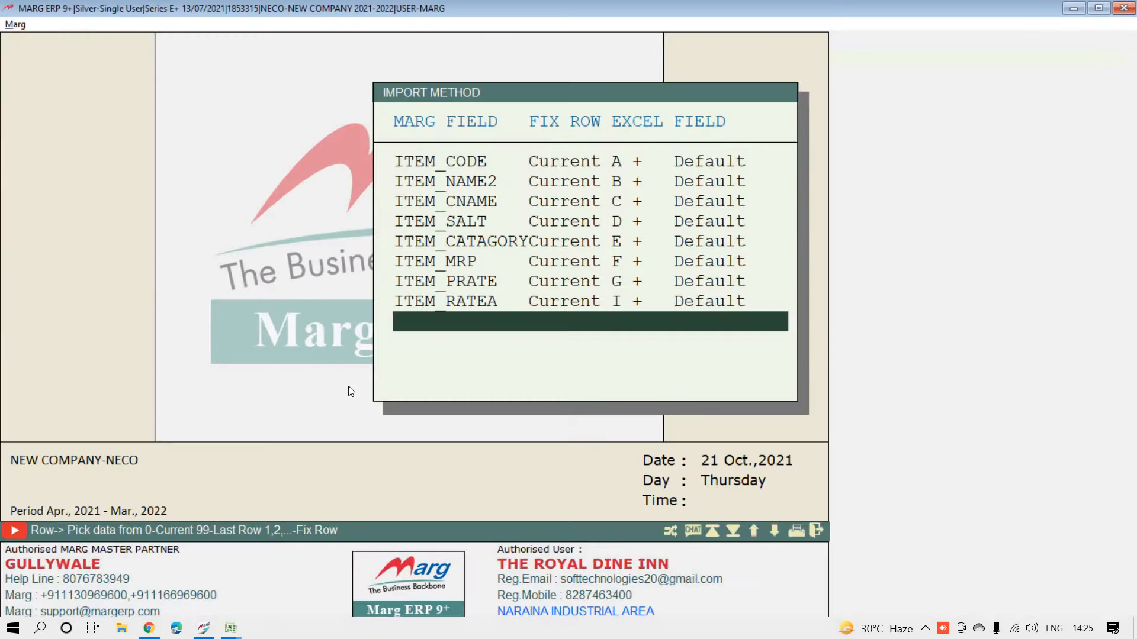
key(Return)
key(Return)
key(Escape)
Step: Change the Excel column of the ITEM_RATEA mapping to H, with fix row 0 and the Default option
key(Up)
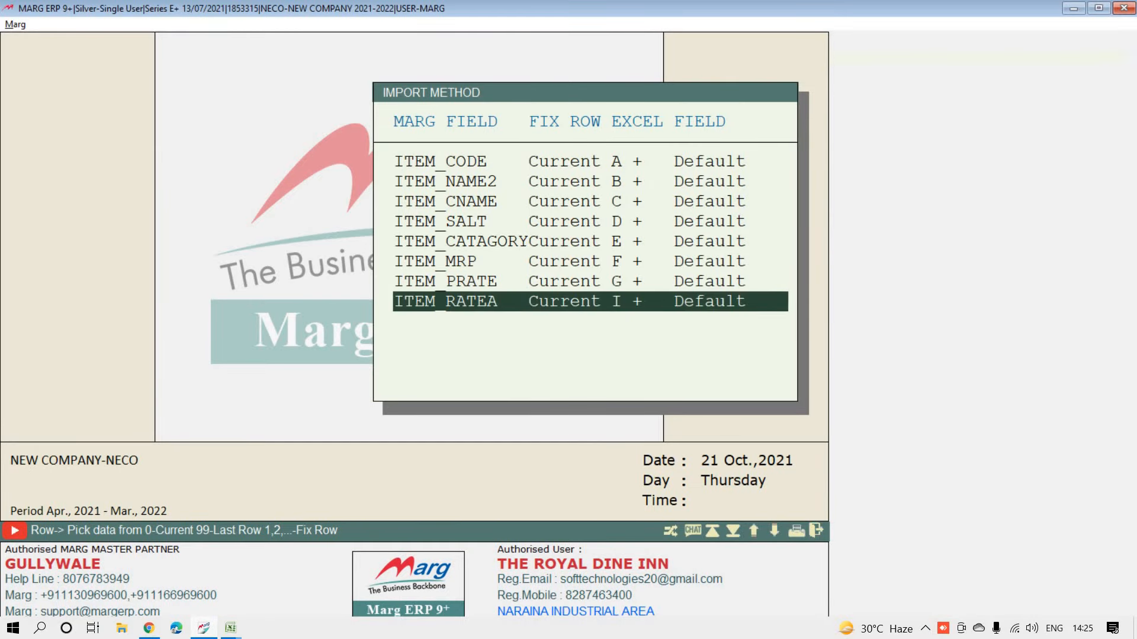
key(Return)
key(Return)
key(Return)
key(BackSpace)
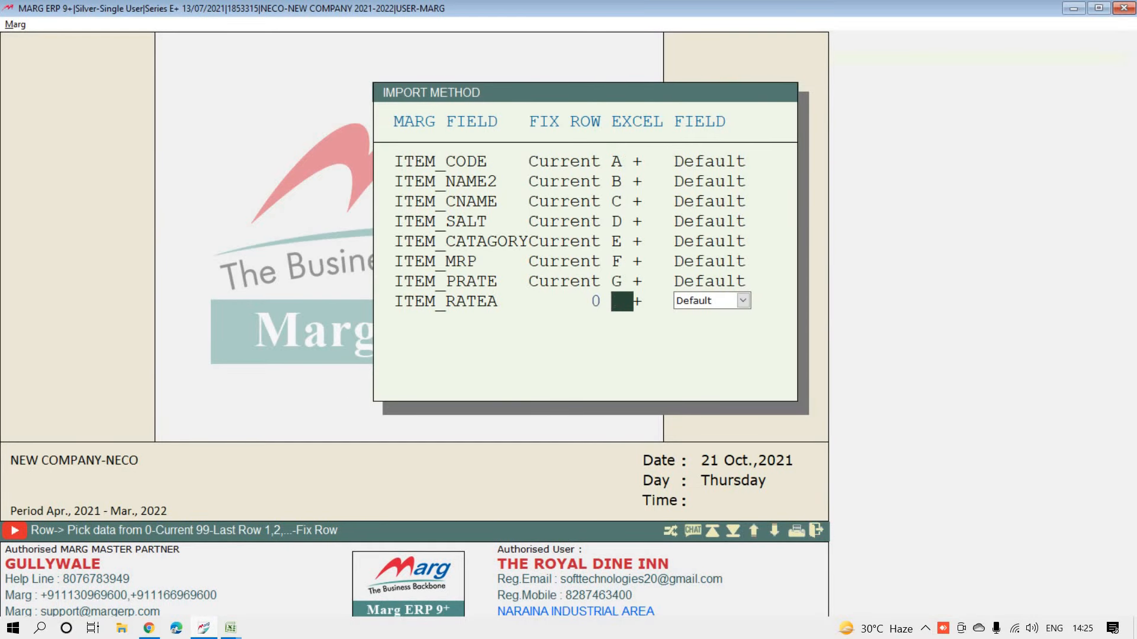
text(H)
key(Return)
key(Return)
Step: Check the CGST column in the item master template workbook and add ITEM GST % CGST (ITEM_TAXC) in Marg ERP, mapped to Excel column I
key(alt+Tab)
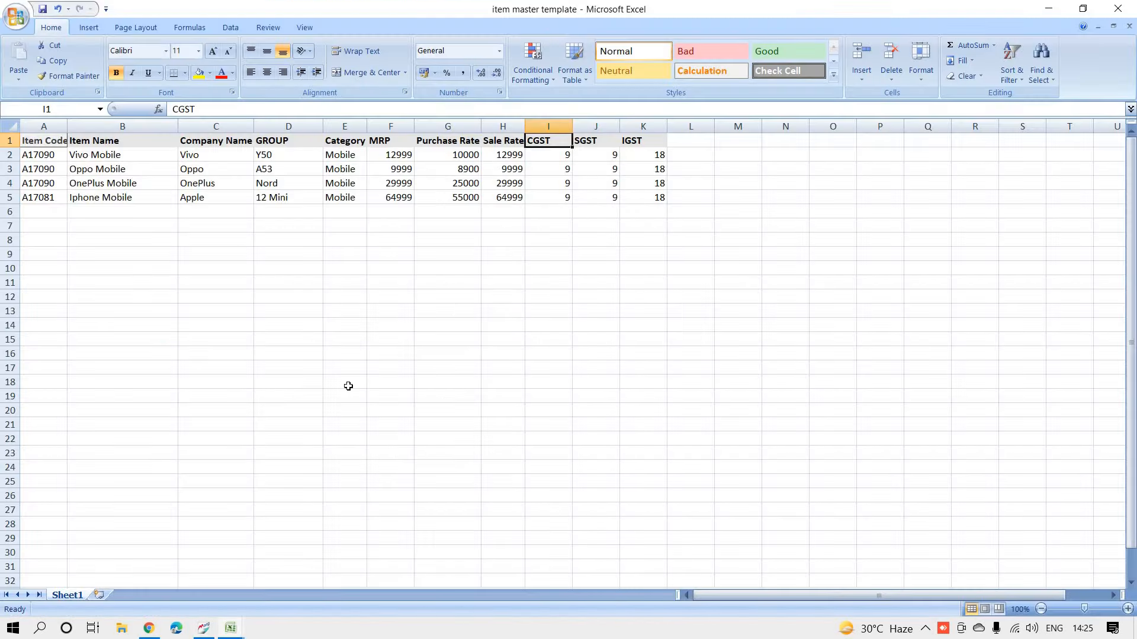
key(alt)
key(alt+Tab)
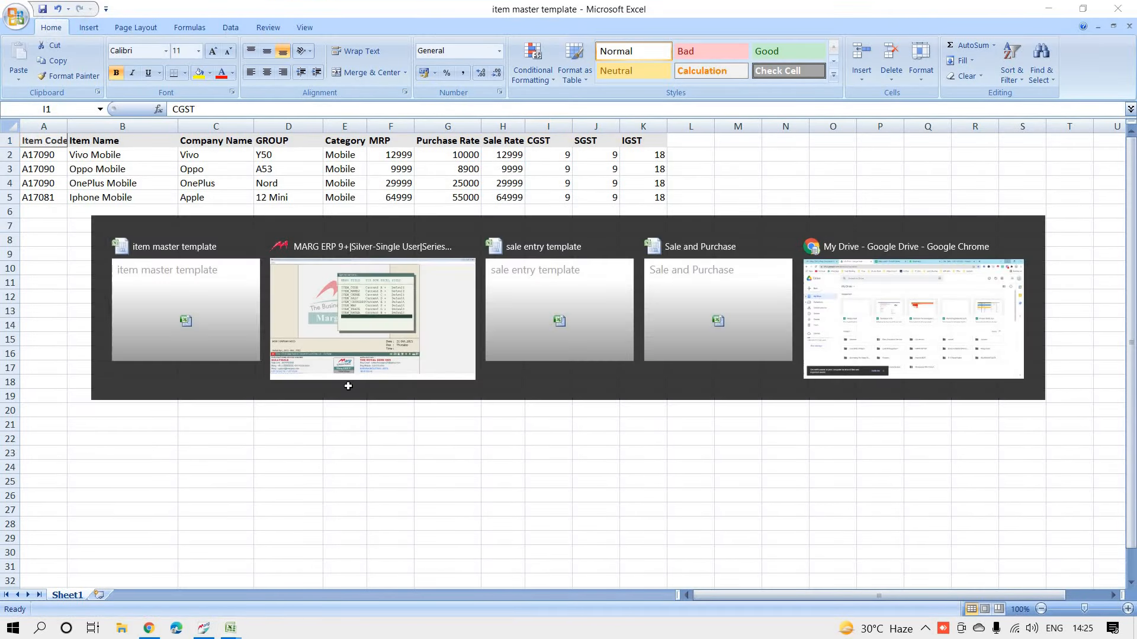
key(alt+Tab)
key(alt+Tab)
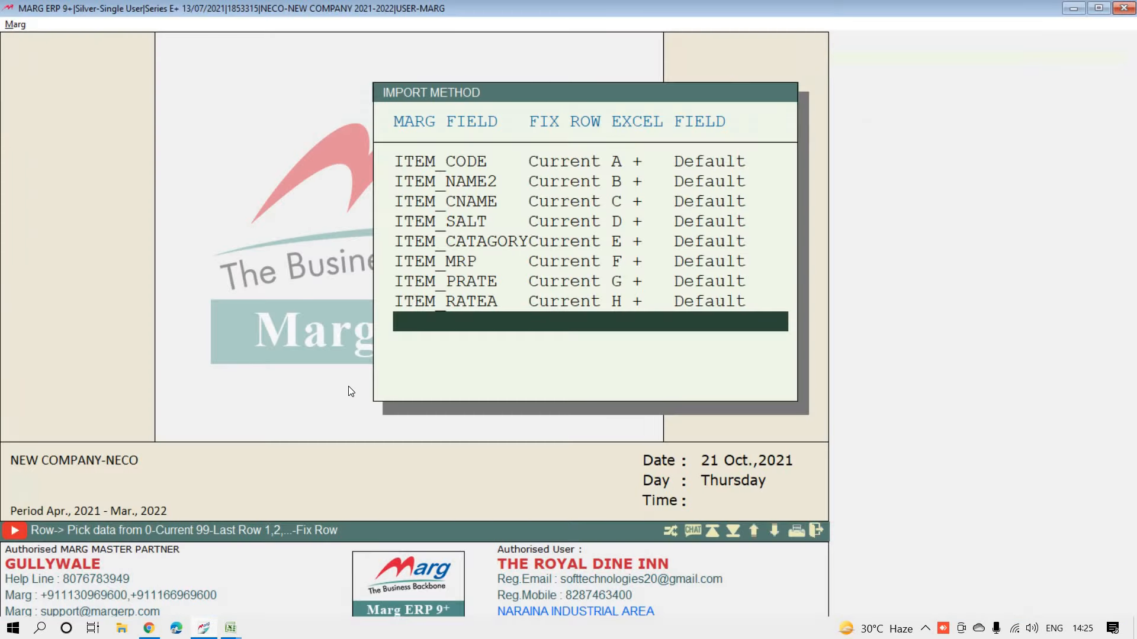
key(Return)
text(CGST)
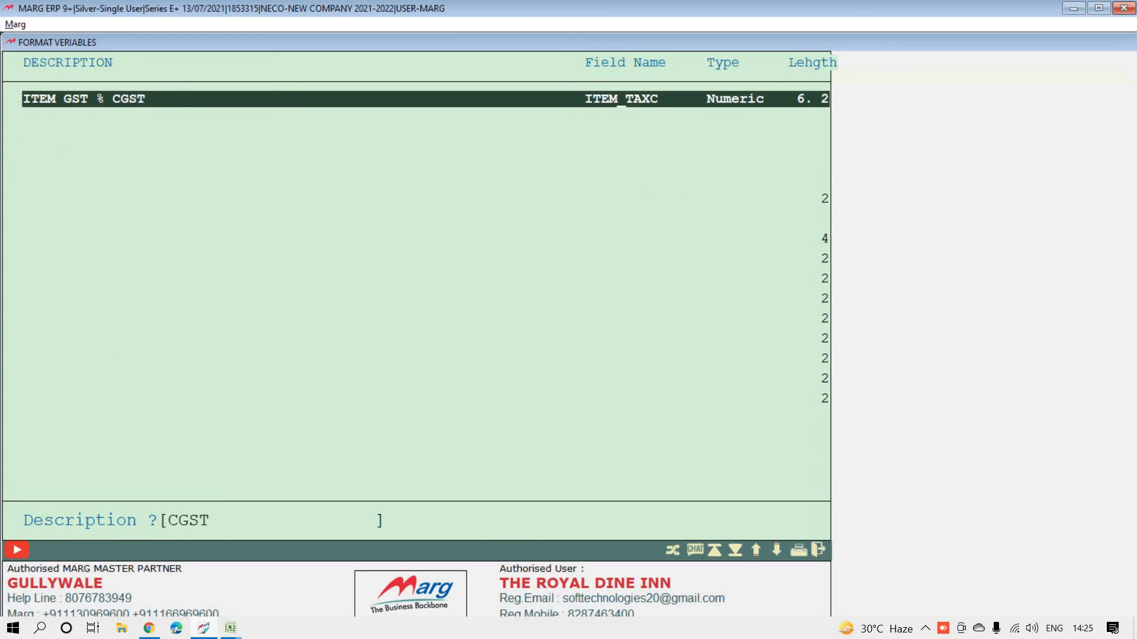
key(Return)
key(Return)
text(I)
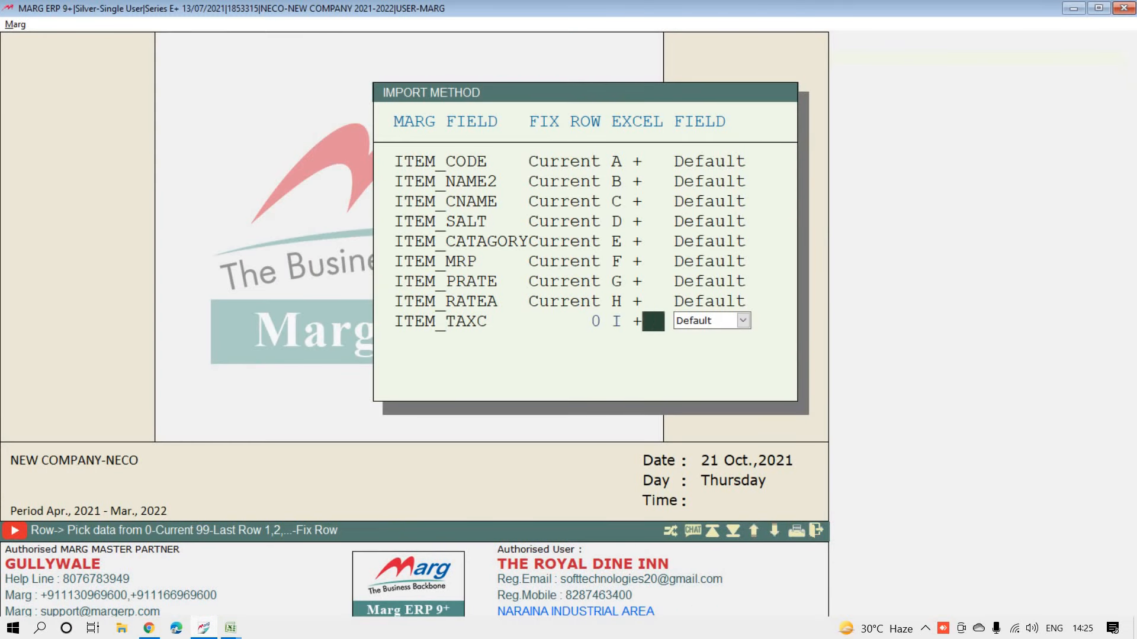
key(Return)
Step: Add ITEM GST % SGST/VAT (ITEM_TAX) as the tenth Marg field, check the workbook's SGST column and map the field to Excel column J
key(Return)
text(SGST)
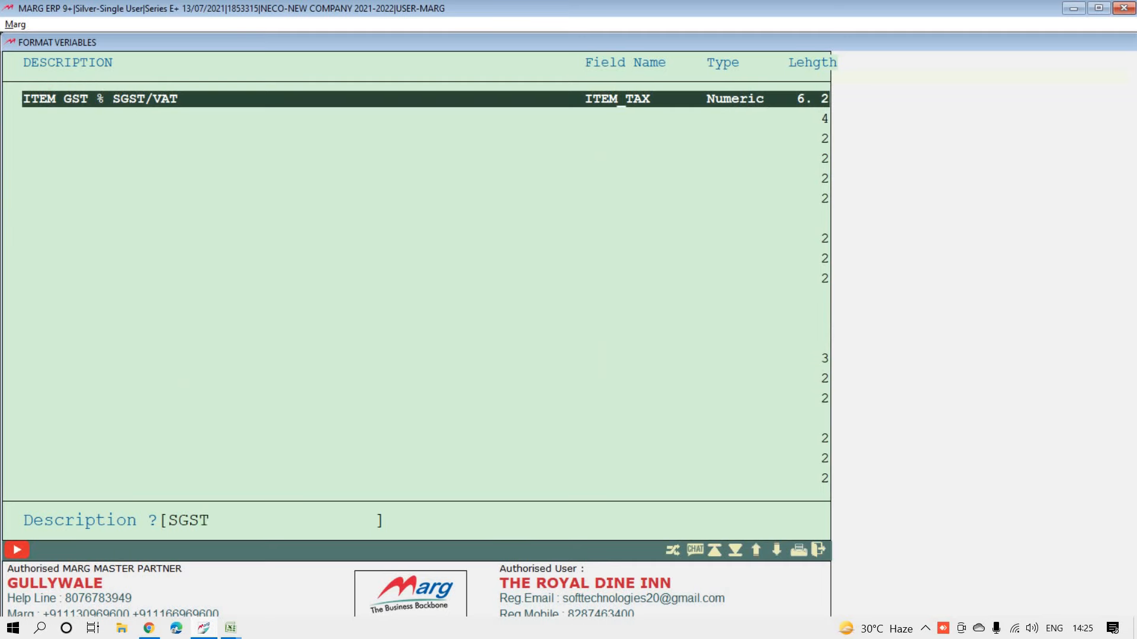
key(Return)
key(Return)
key(alt+Tab)
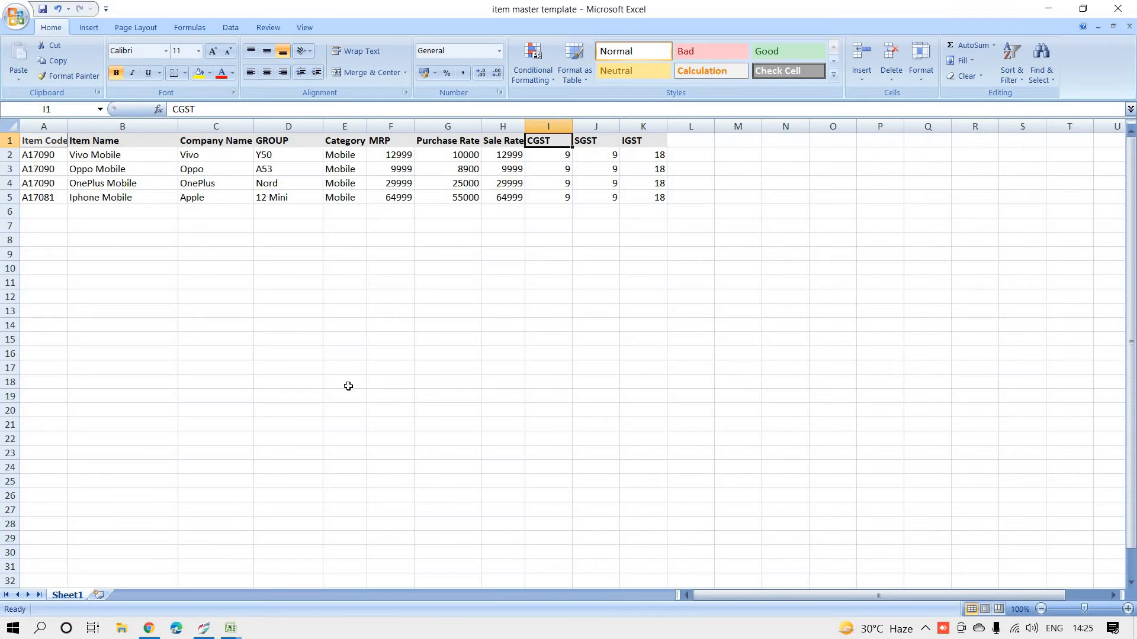
key(Right)
key(alt+Tab)
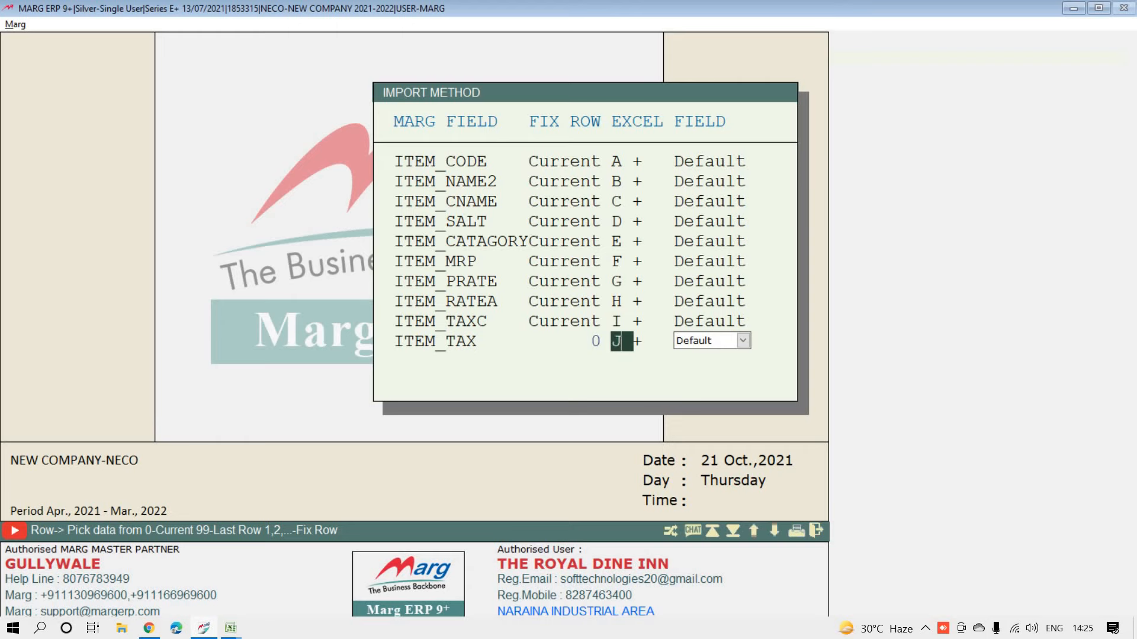
text(J)
key(Return)
Step: Add ITEM GST % IGST (ITEM_TAXI) as the last Marg field, mapped to Excel column K with the Default option
key(Return)
text(IGST)
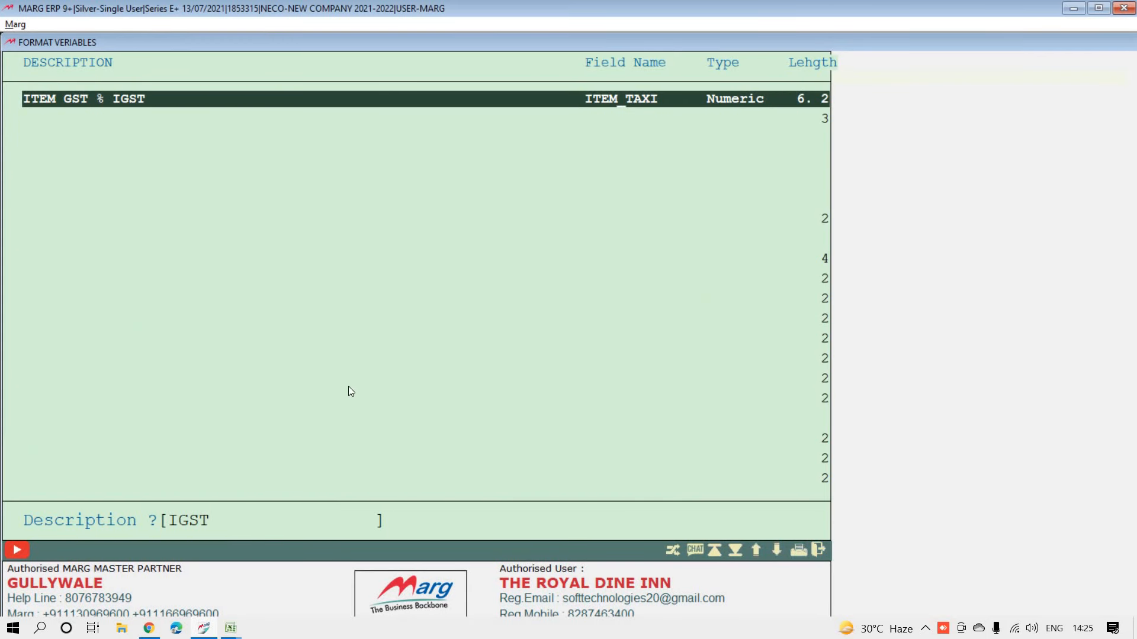
key(Return)
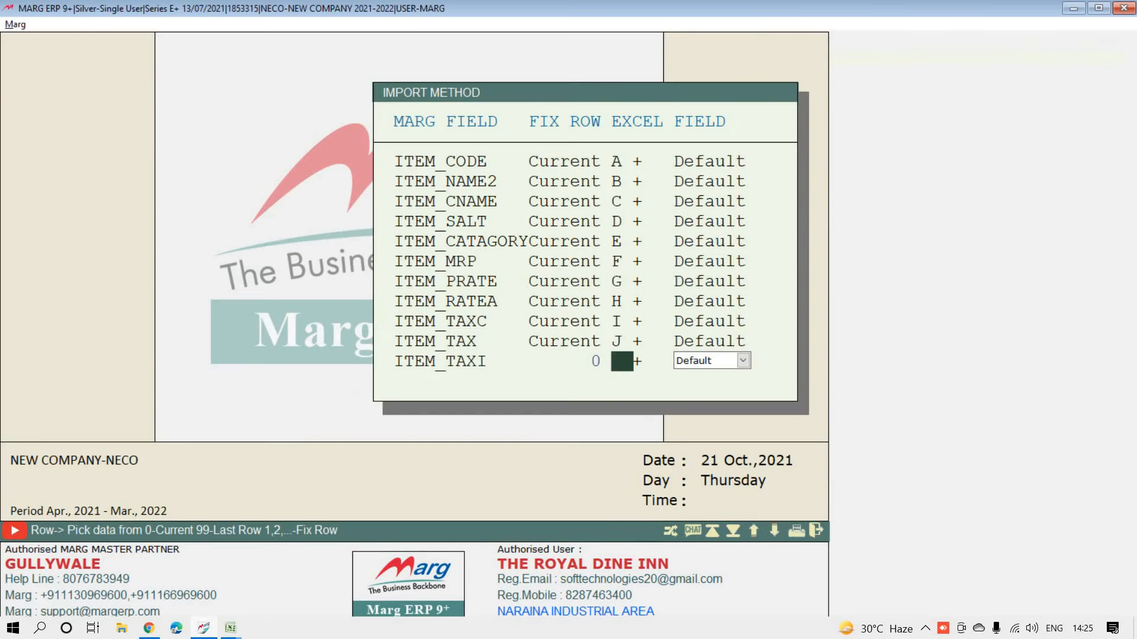
text(K)
key(Return)
key(Return)
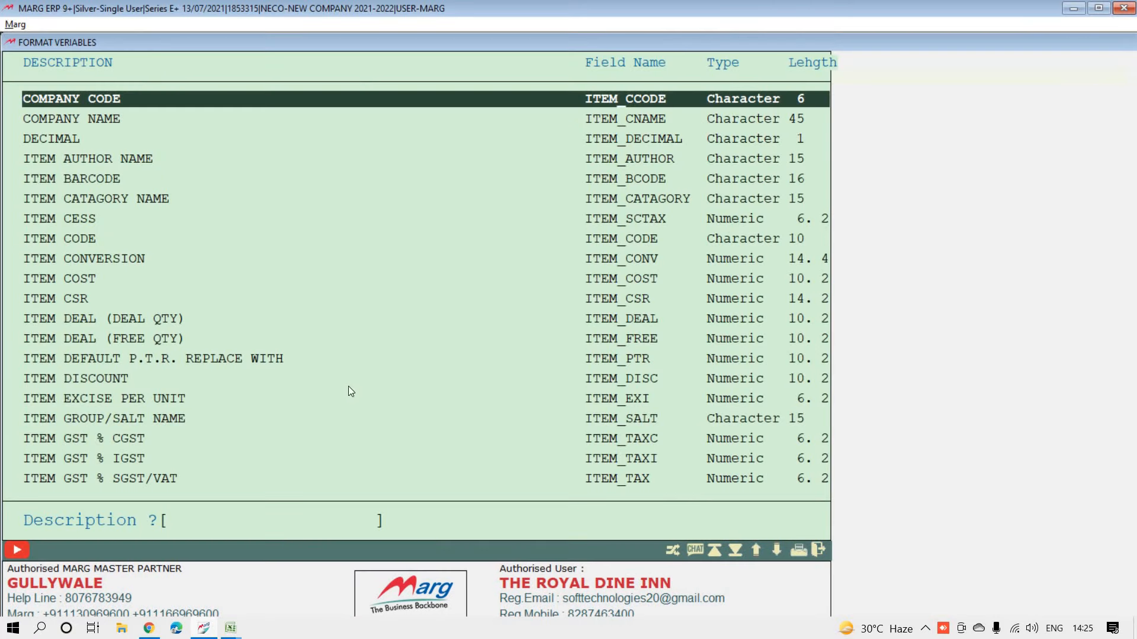
key(Escape)
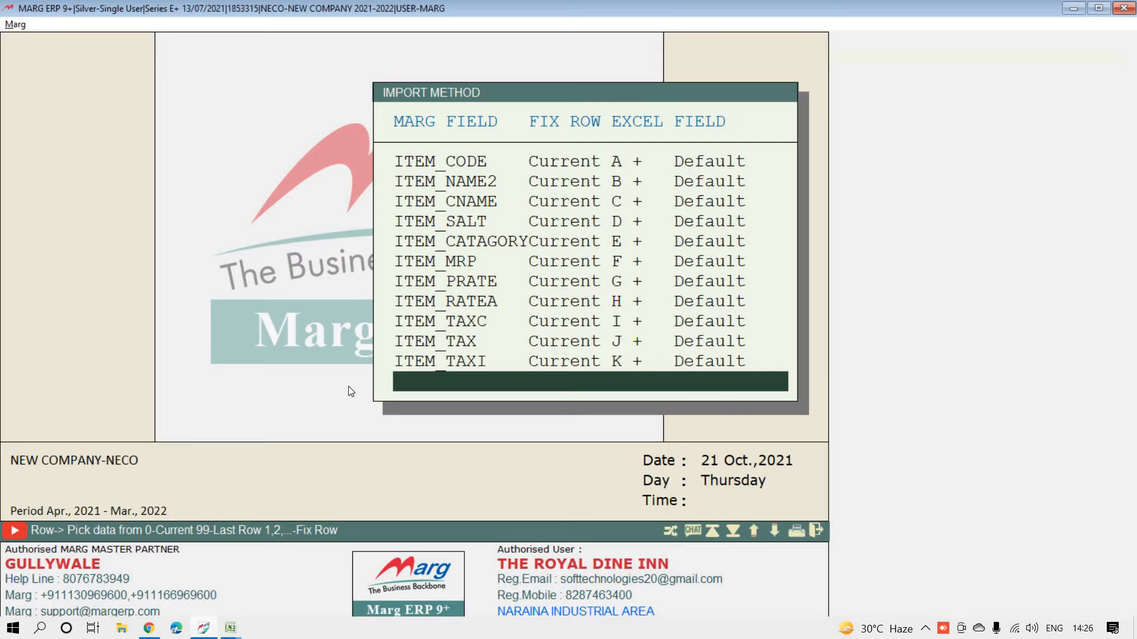
Step: Review the field mappings up to ITEM_CODE and close the import method, returning to the Import Master options
key(Up)
key(Up)
key(Up)
key(Up)
key(Up)
key(Up)
key(Up)
key(Up)
key(Up)
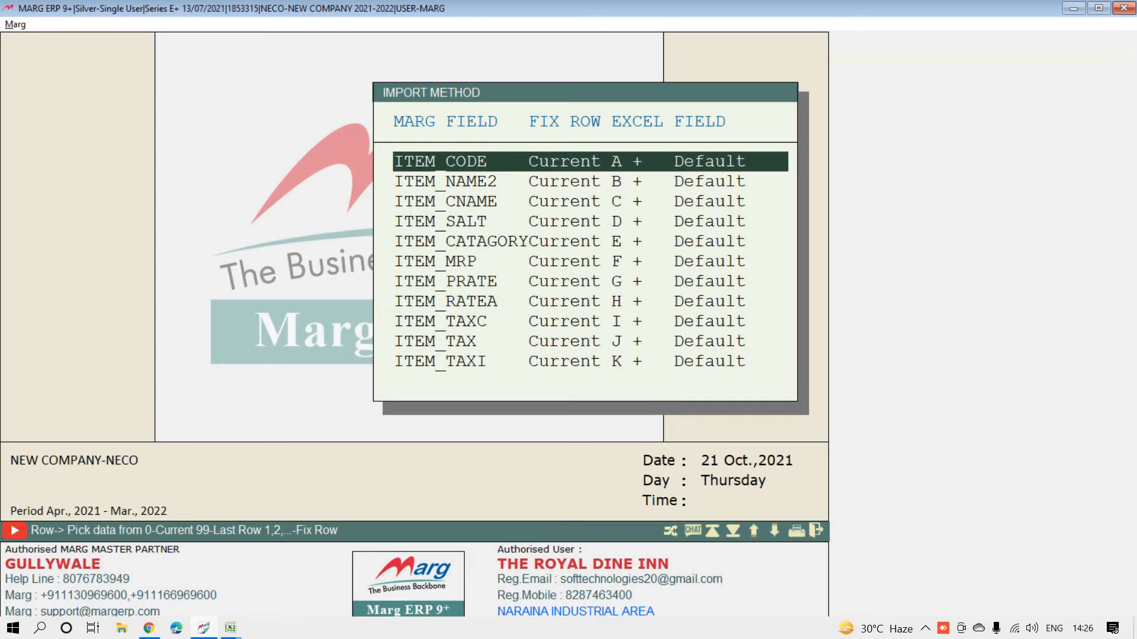
key(Escape)
key(Escape)
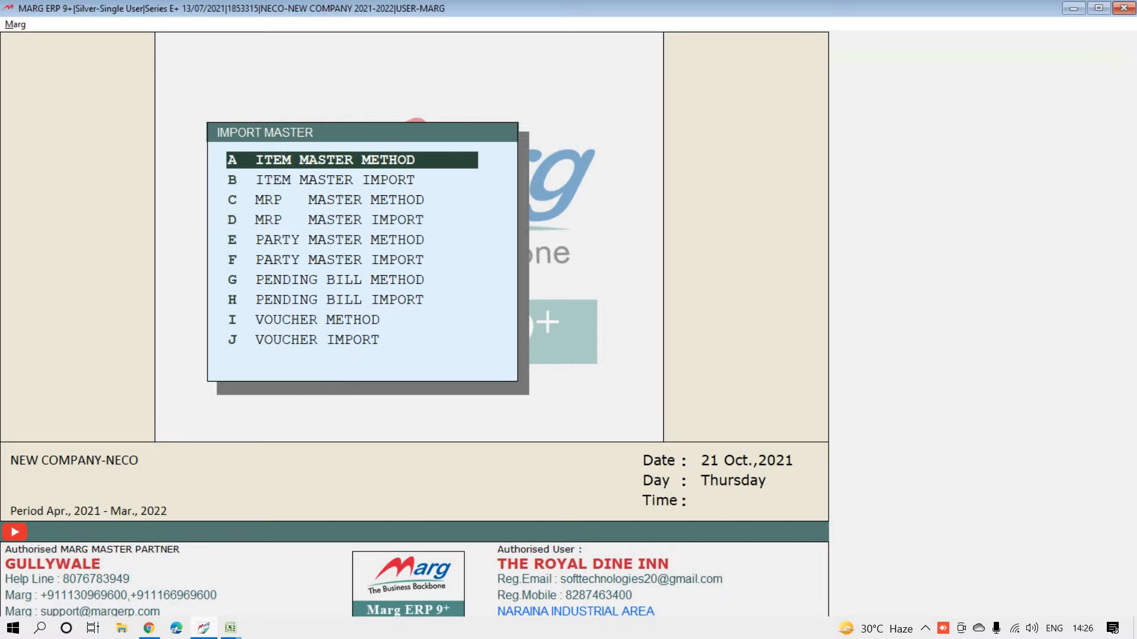
Step: Switch to the item master template workbook in Excel and close it
key(Down)
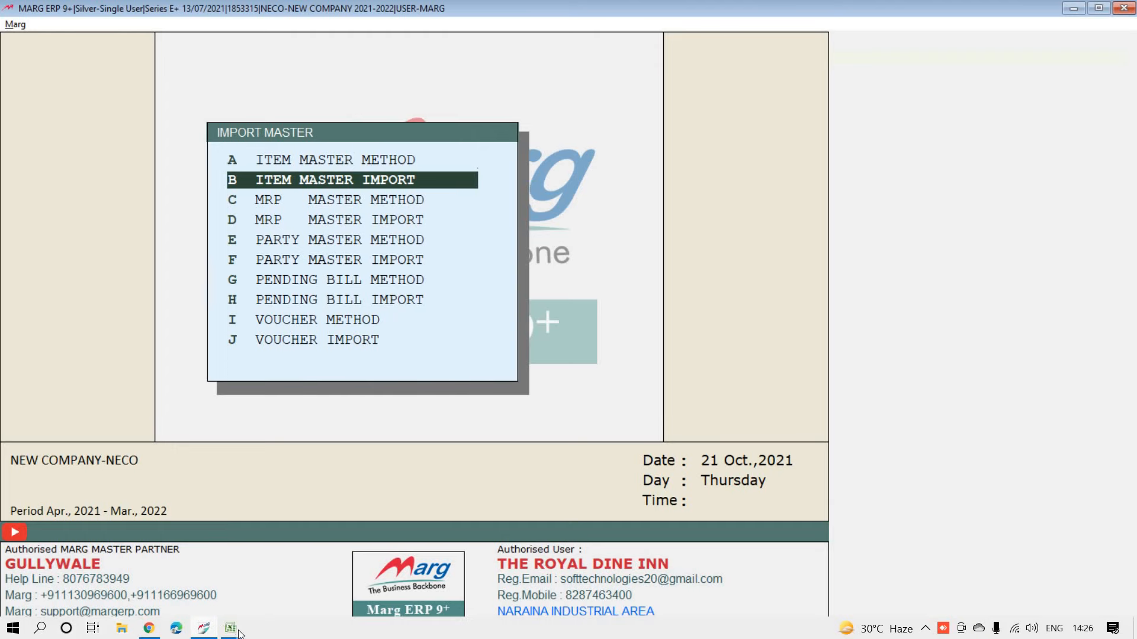
mouse_move(230, 627)
click(432, 557)
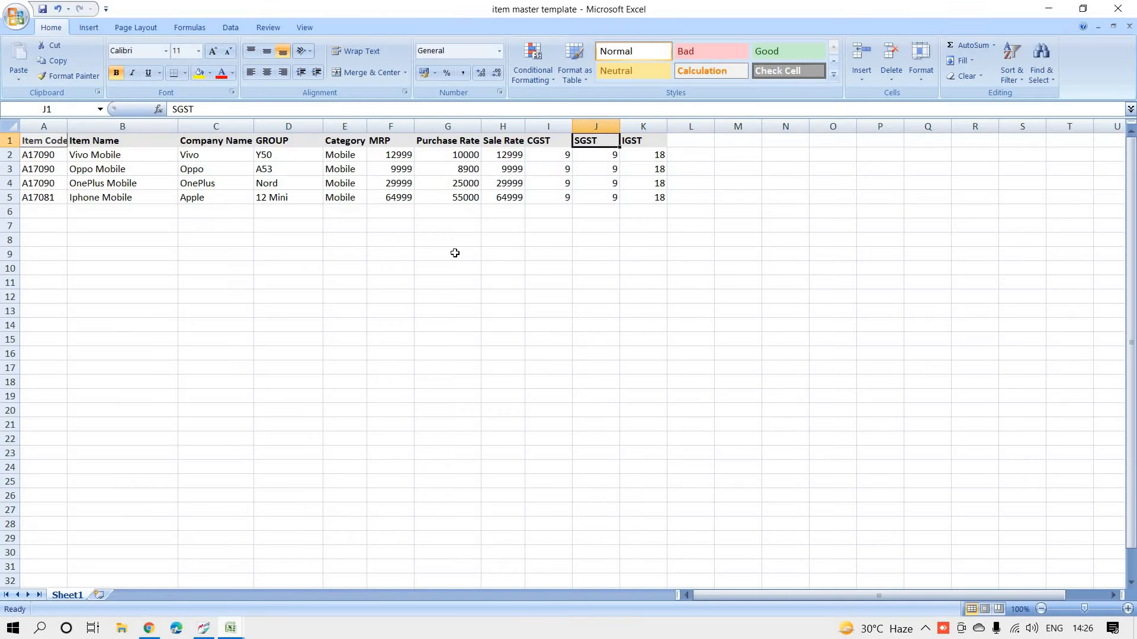
click(454, 243)
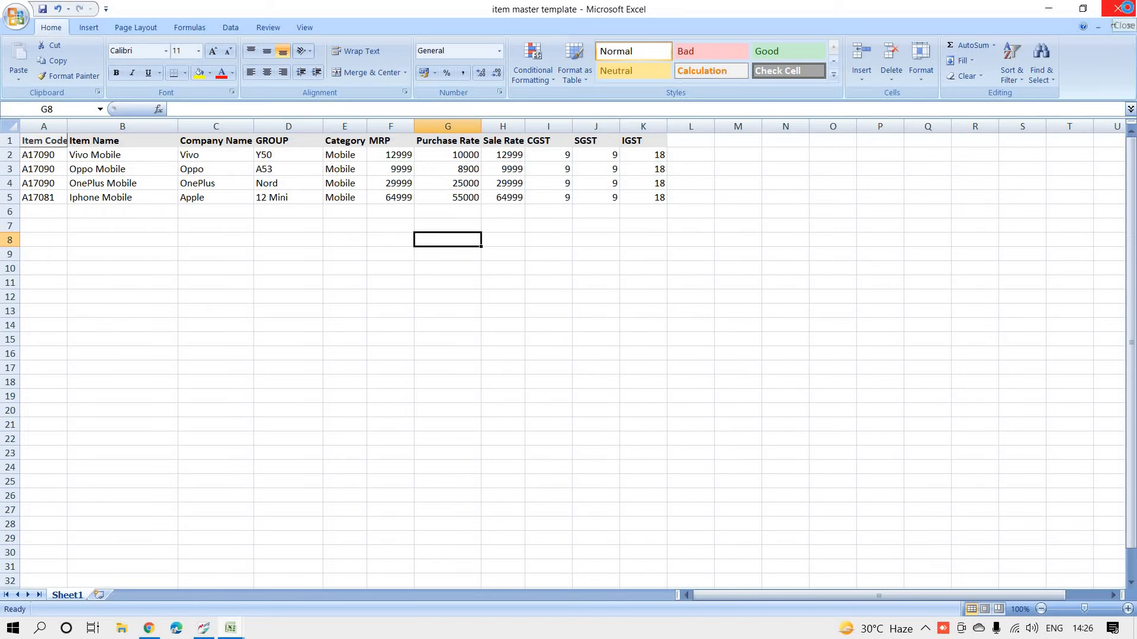
click(1117, 8)
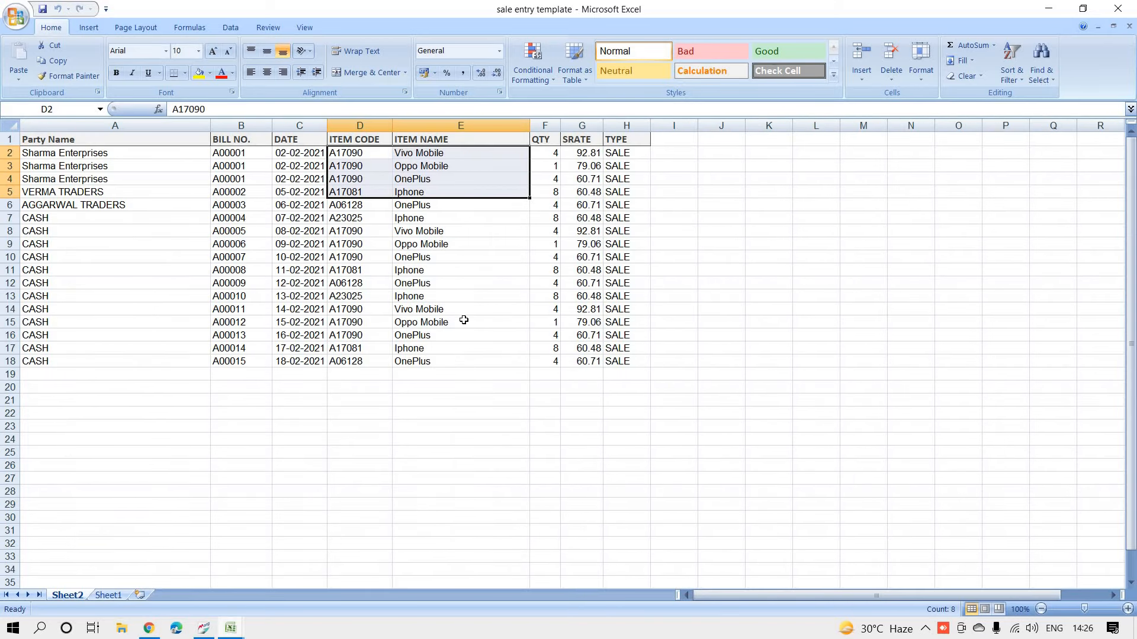
Step: Switch to Marg ERP, start Item Master Import and choose the OneDrive Desktop folder as the source directory
click(204, 627)
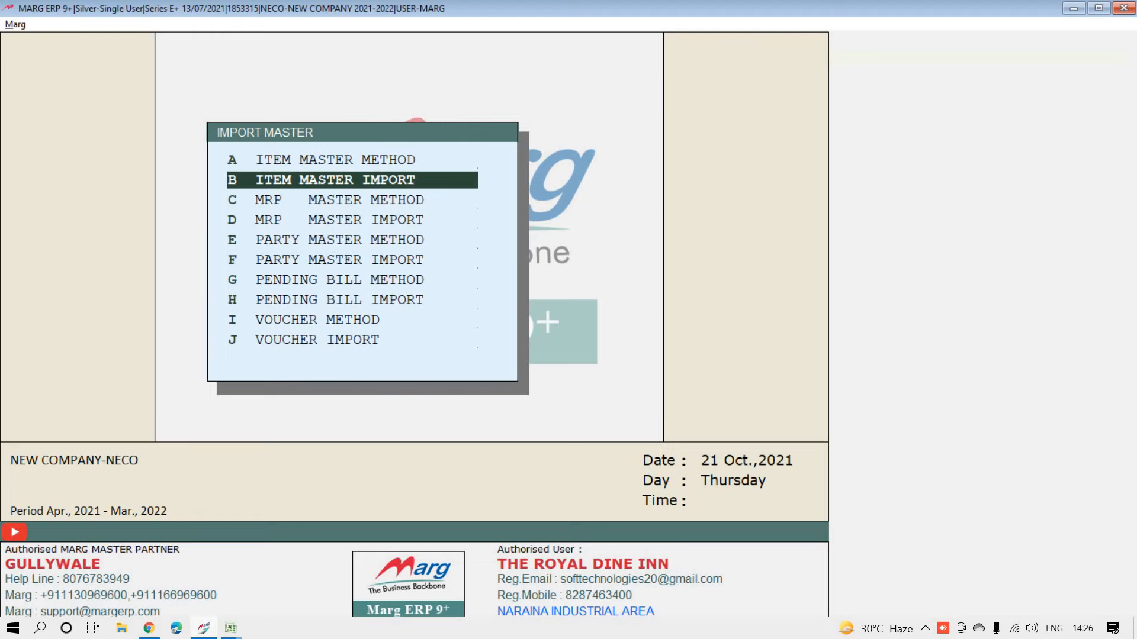
key(Down)
key(Up)
key(Return)
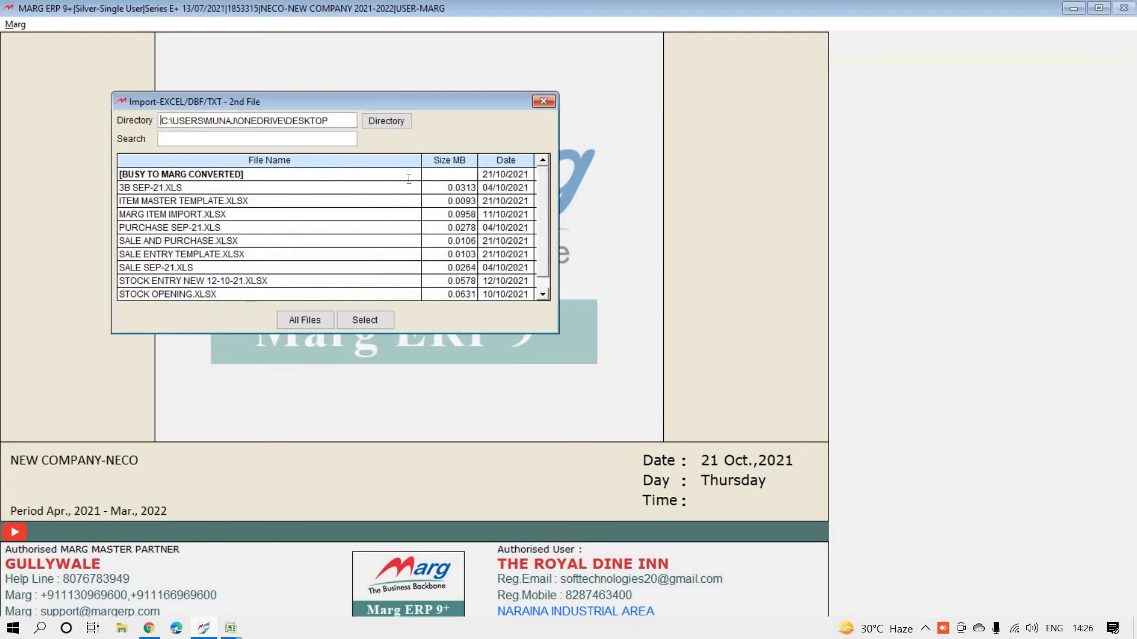
key(Return)
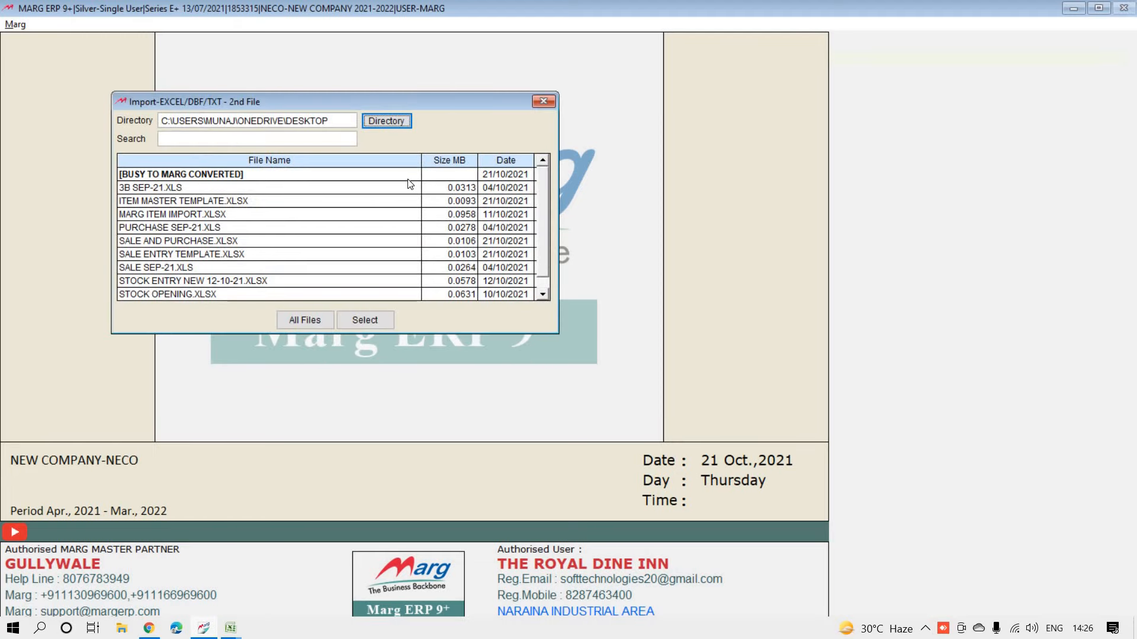
key(Down)
key(Down)
key(Down)
key(Down)
key(Down)
key(Down)
key(Down)
key(Down)
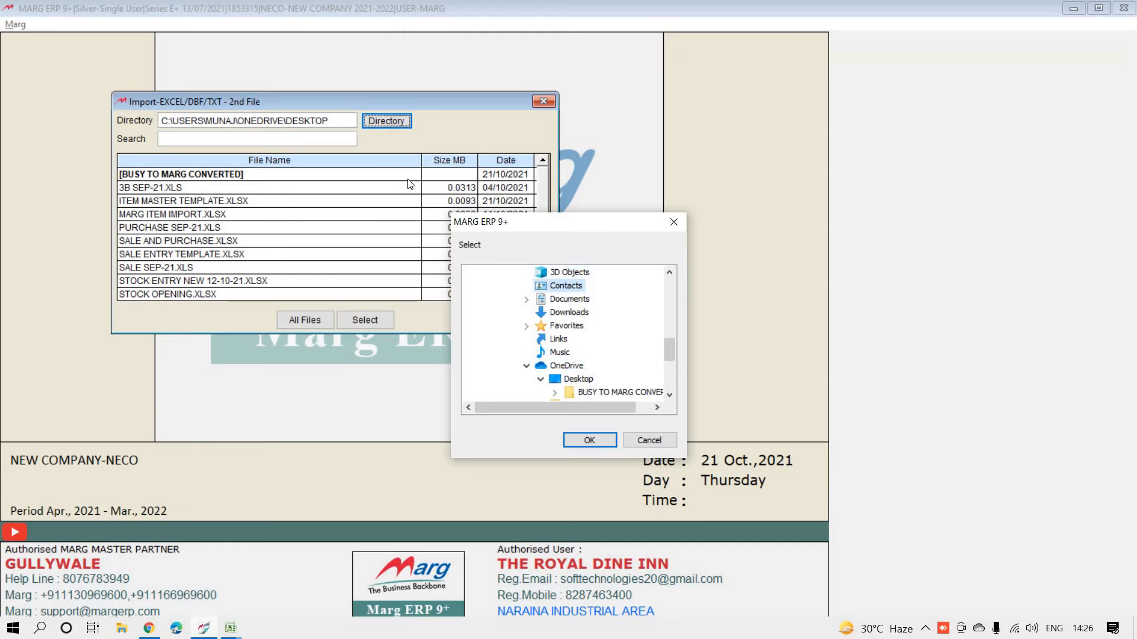
key(Return)
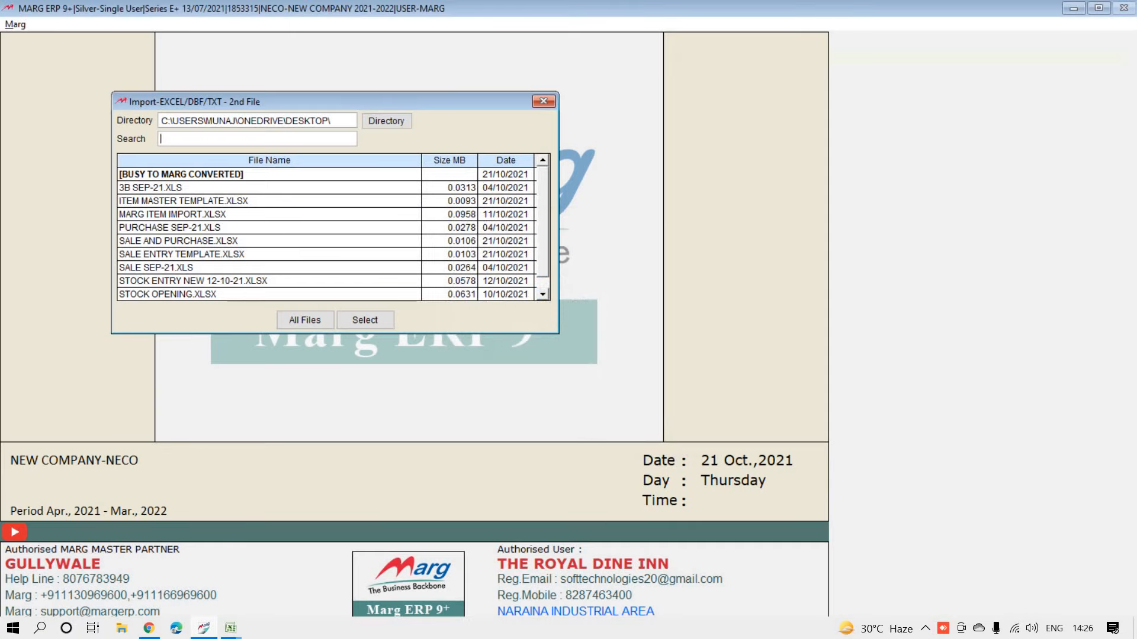
Step: Select ITEM MASTER TEMPLATE.XLSX from the file list as the file for the item import
key(Down)
key(Down)
key(Down)
key(Down)
key(Down)
key(Down)
key(Down)
key(Down)
key(Down)
key(Down)
key(Up)
key(Up)
key(Up)
key(Up)
key(Up)
key(Up)
key(Up)
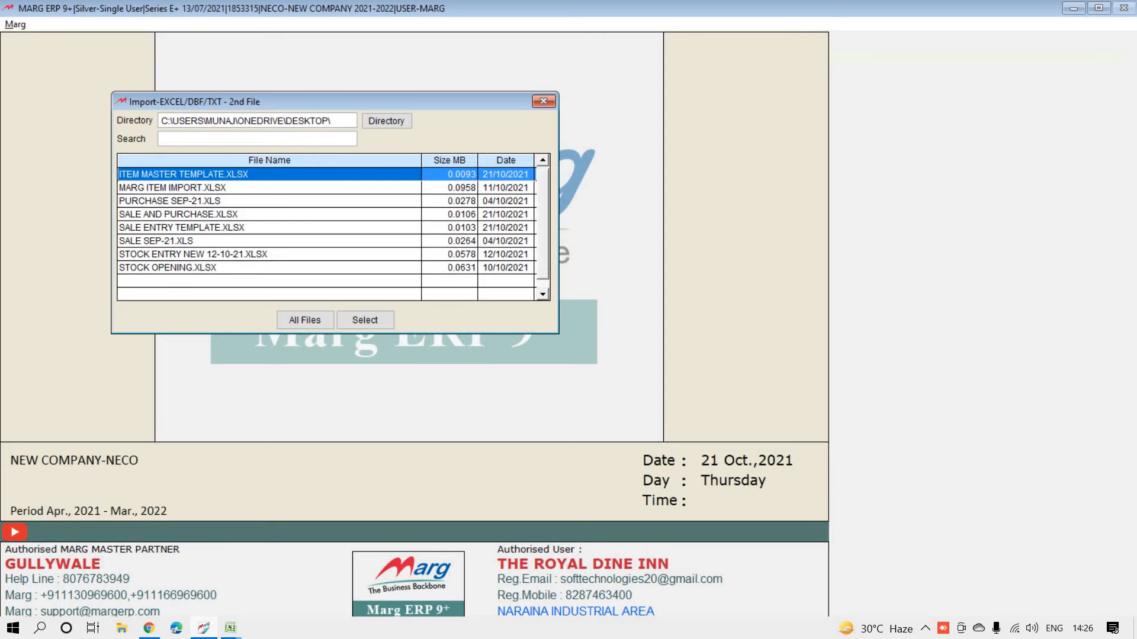
key(Return)
key(Return)
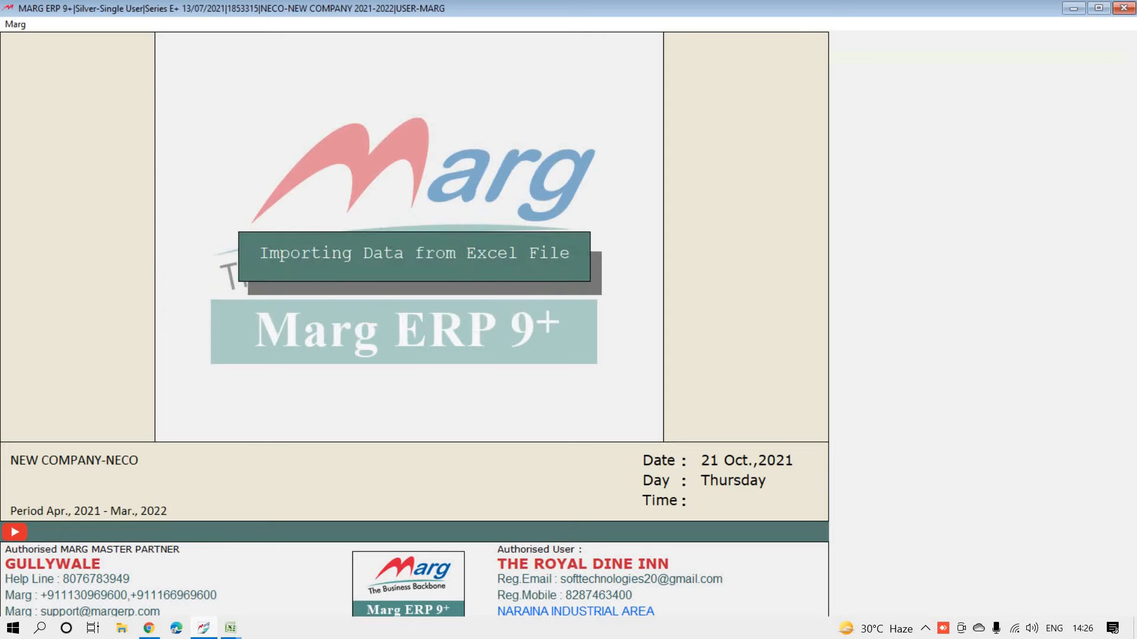
Step: Import the items using the ITEM method with PCS as the default unit, and close the Import Master options
key(Return)
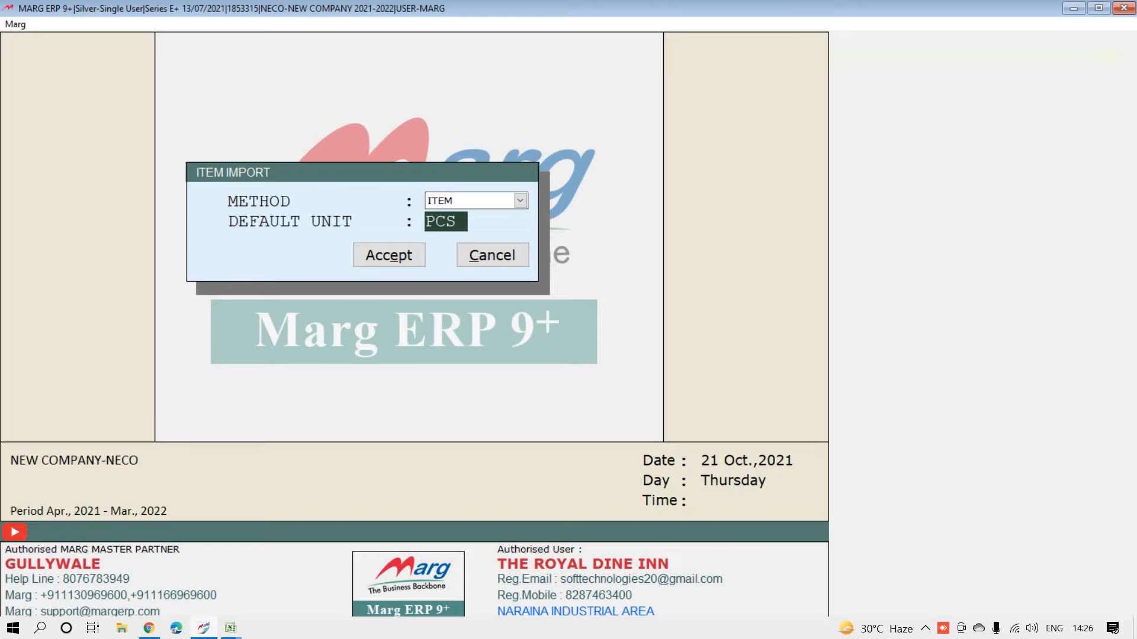
key(Return)
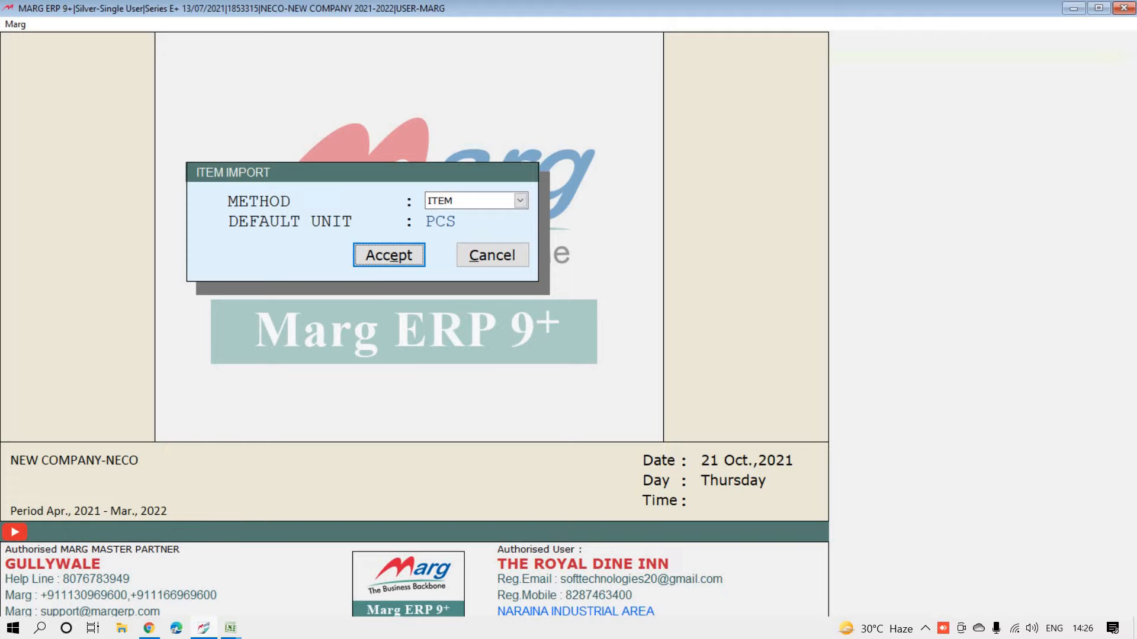
key(Up)
key(Right)
key(Right)
key(Right)
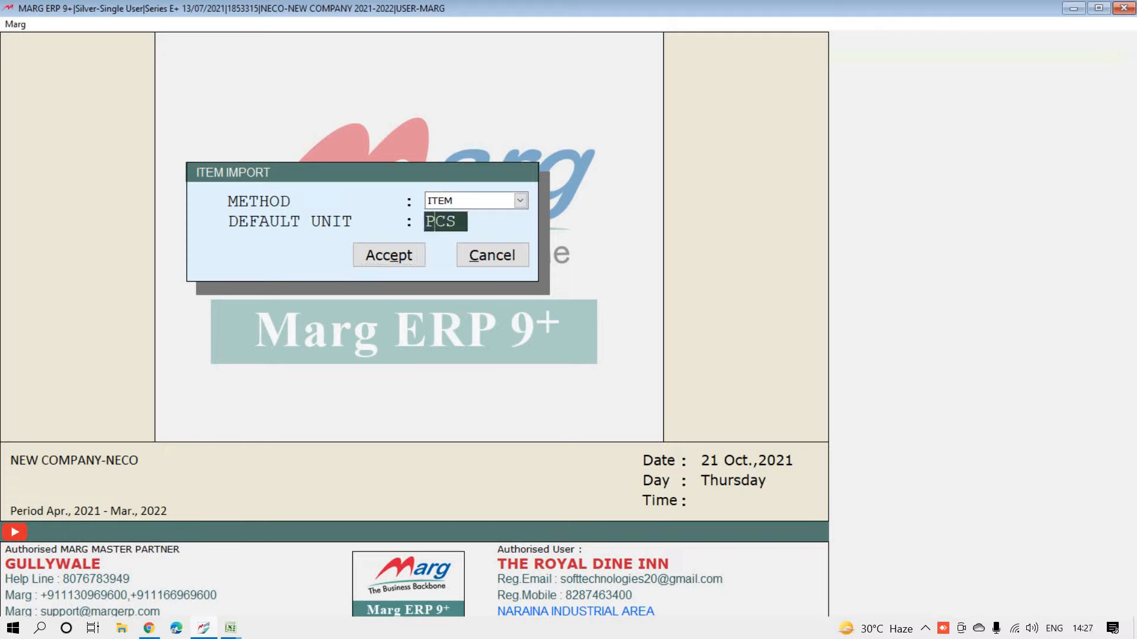
key(Return)
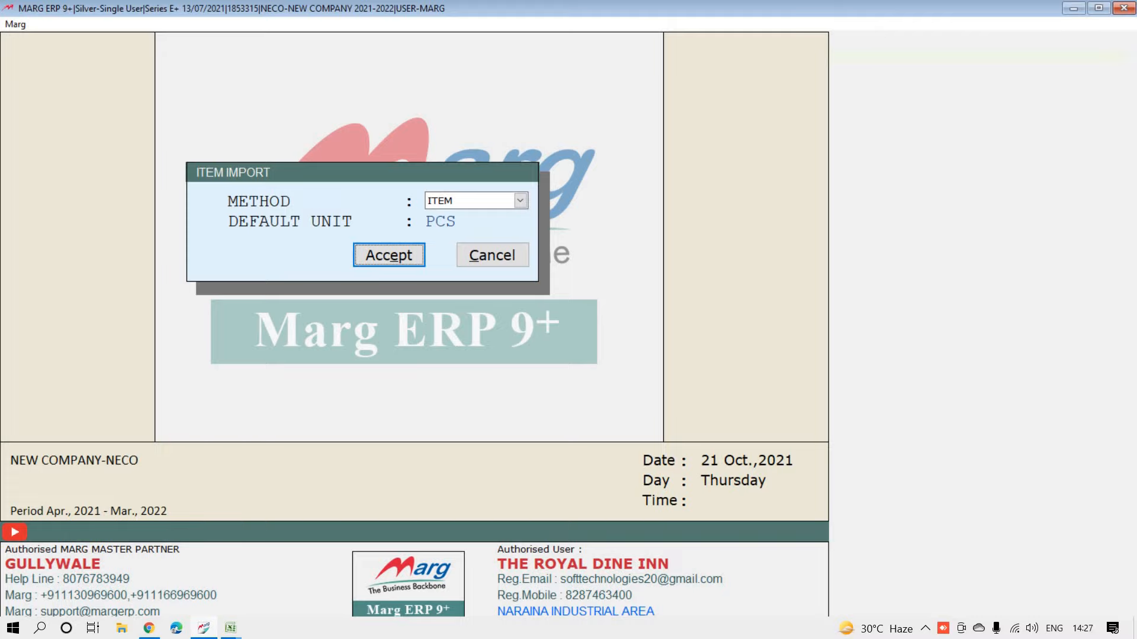
key(Return)
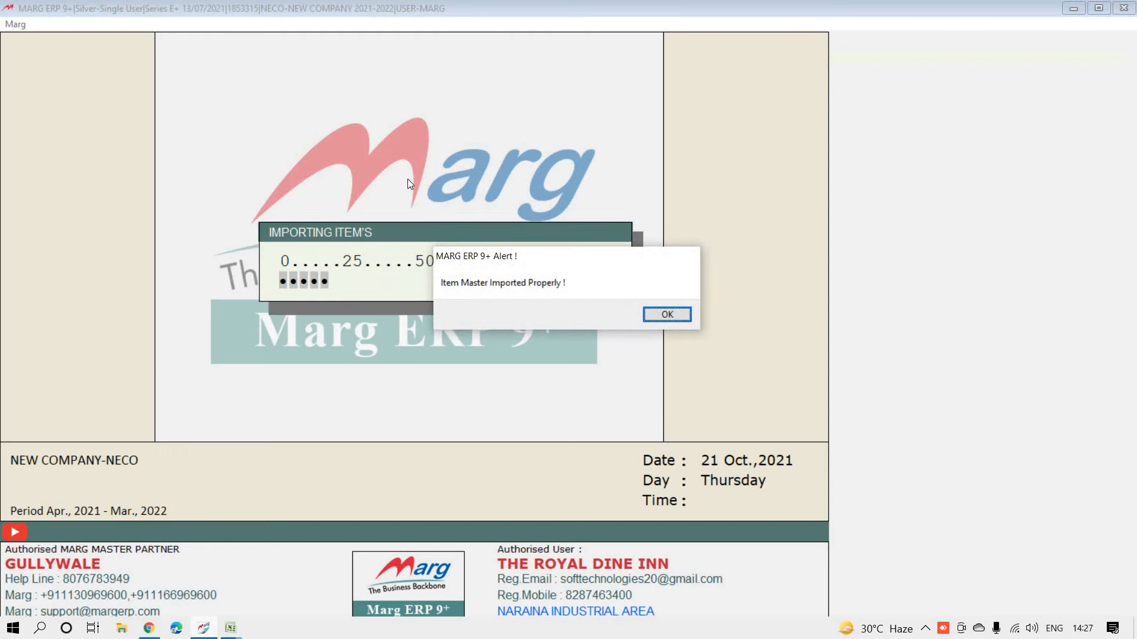
key(Return)
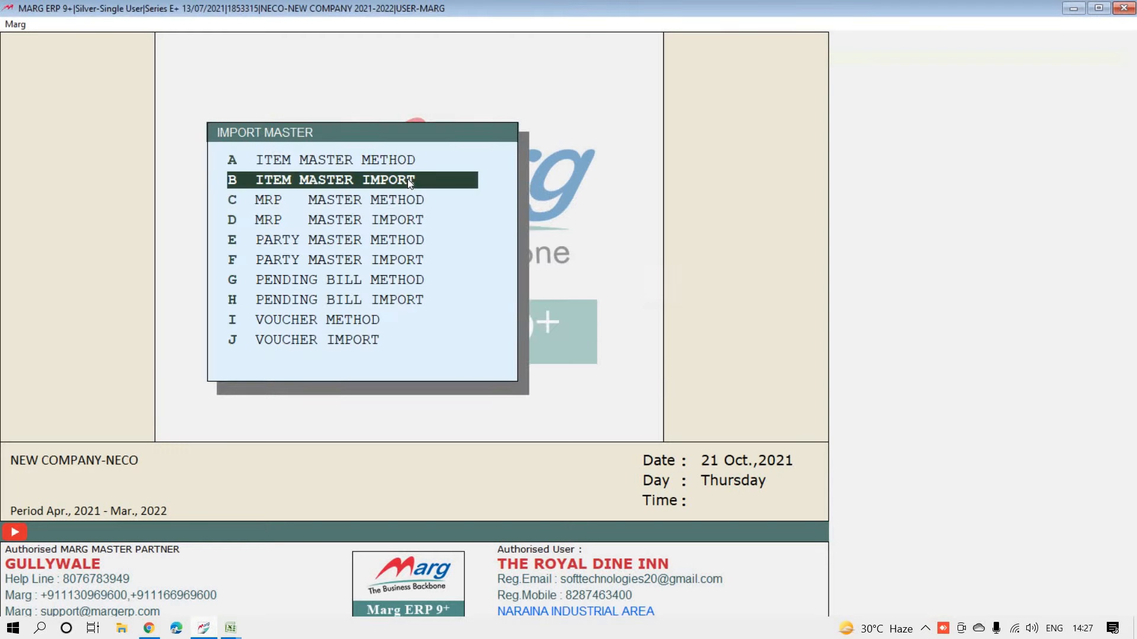
key(Escape)
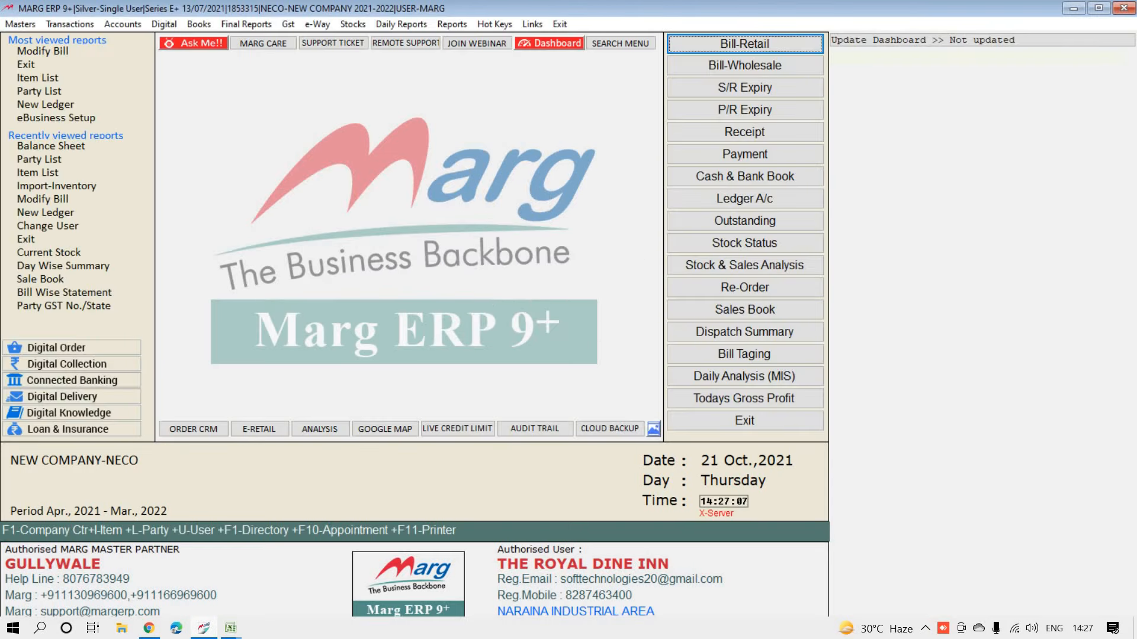
Step: Open the item list in Marg ERP and compare it with the item rows in the item master template workbook
click(21, 24)
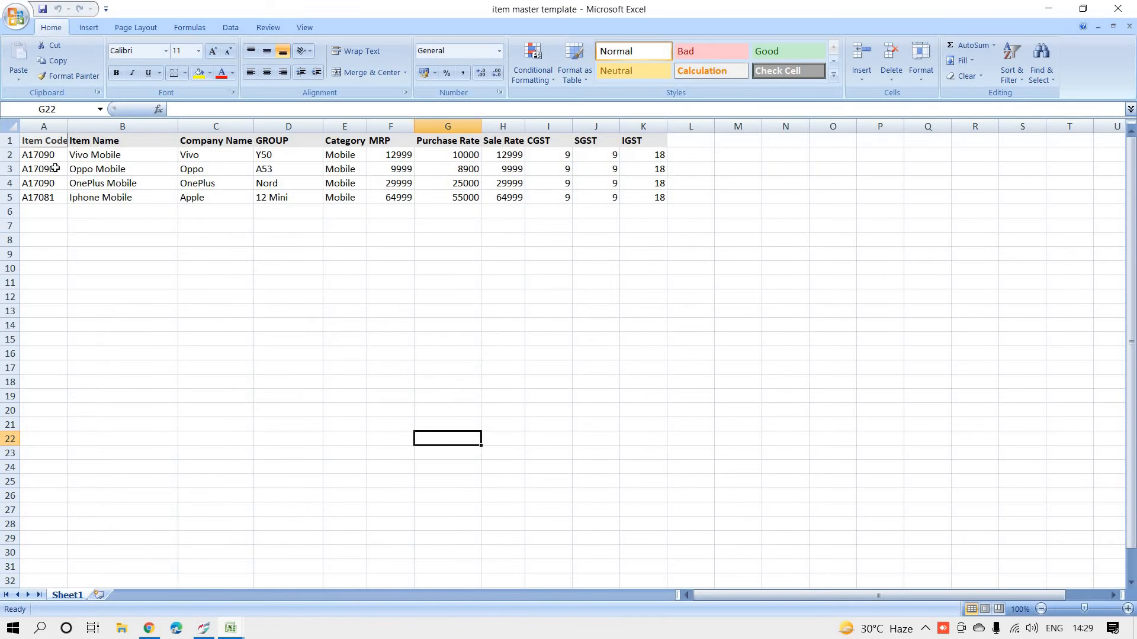
drag(55, 155, 677, 194)
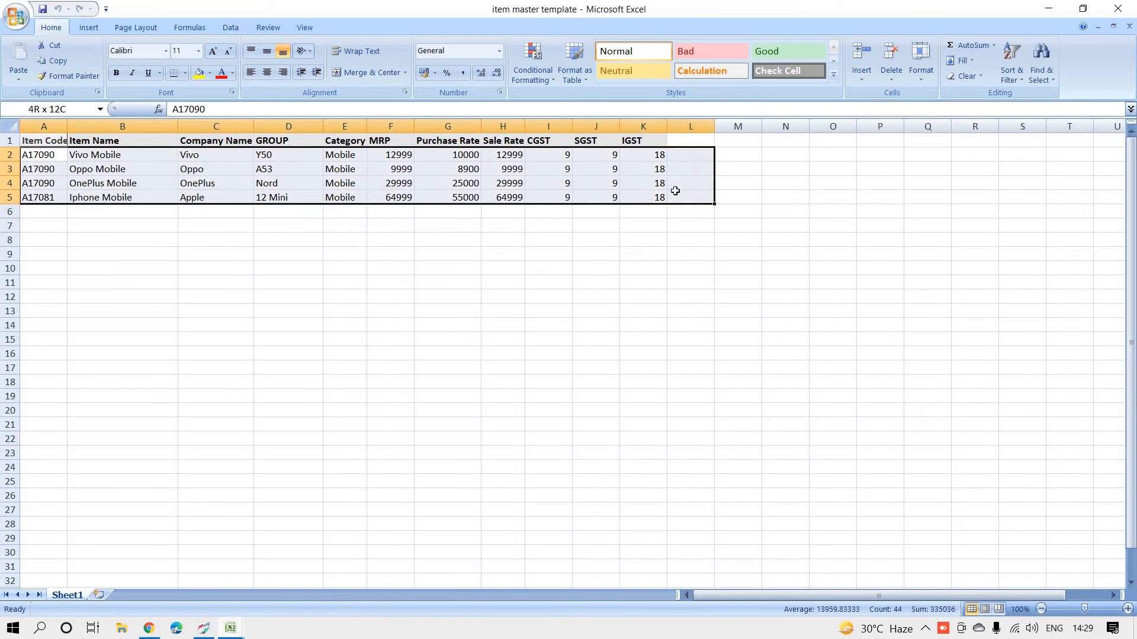
click(202, 630)
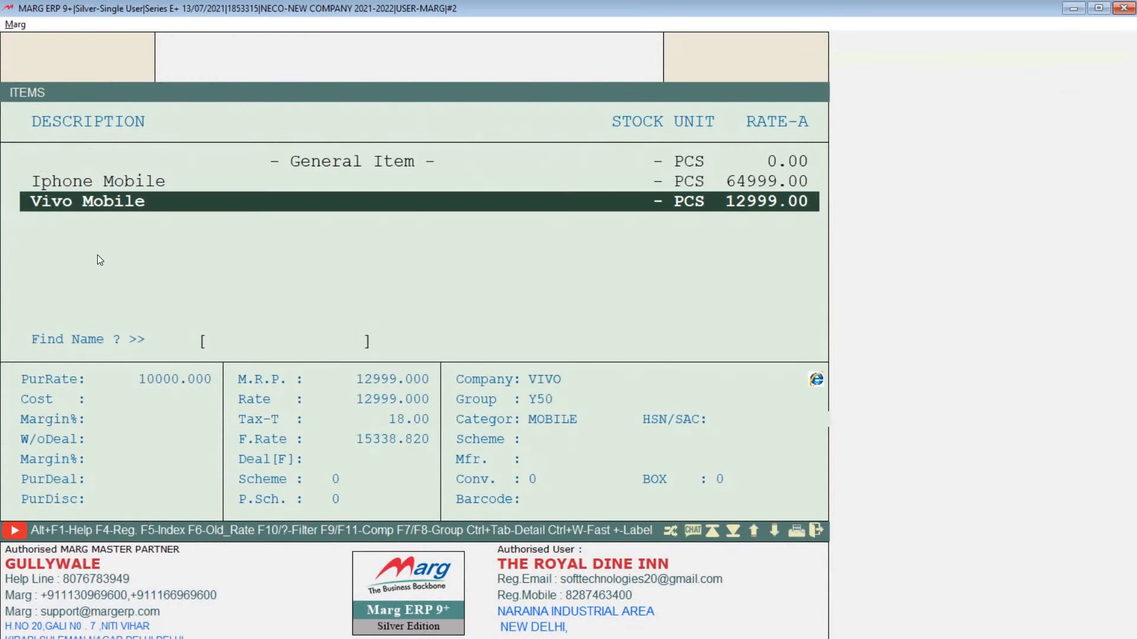
key(Up)
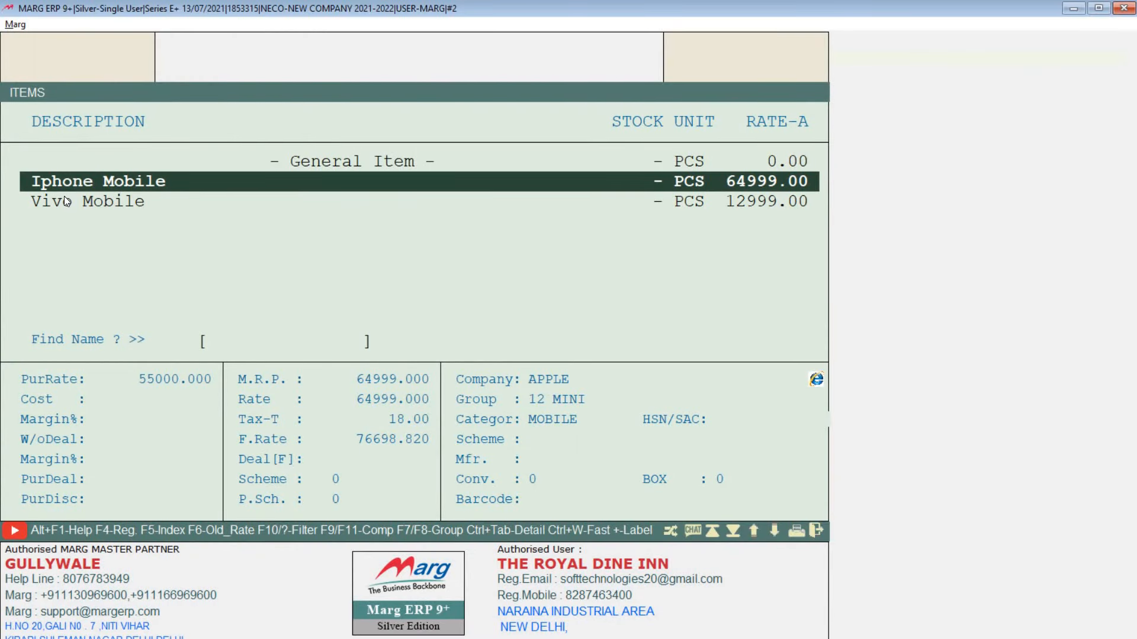
Step: Return to the item master template workbook in Excel and check its Item Code column for duplicate codes
click(1074, 9)
click(132, 269)
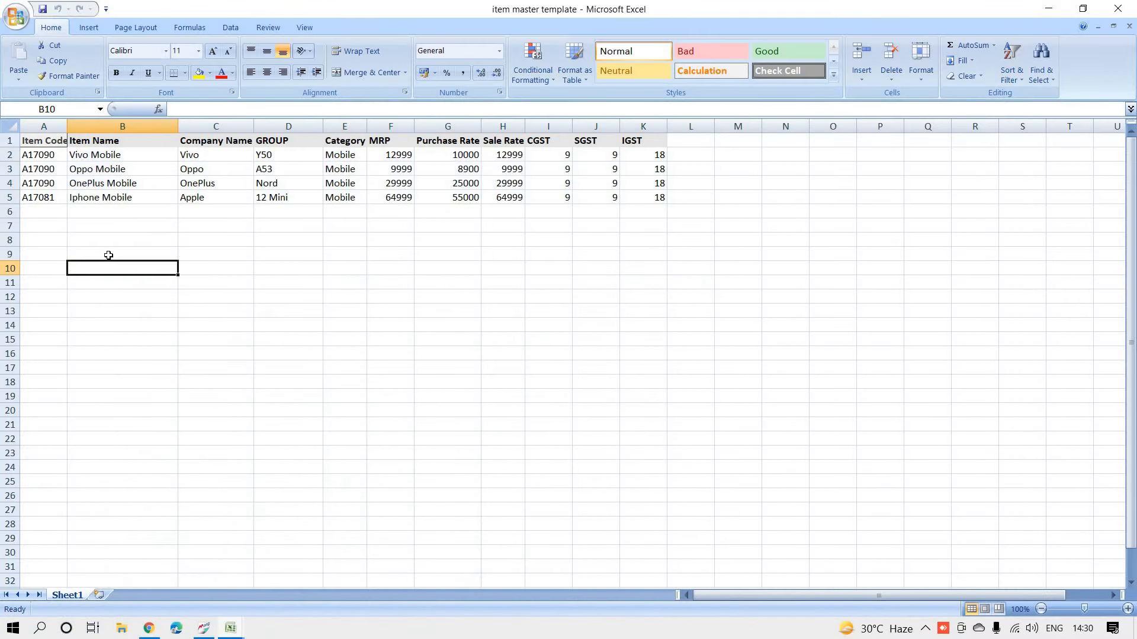
drag(43, 155, 41, 197)
click(48, 195)
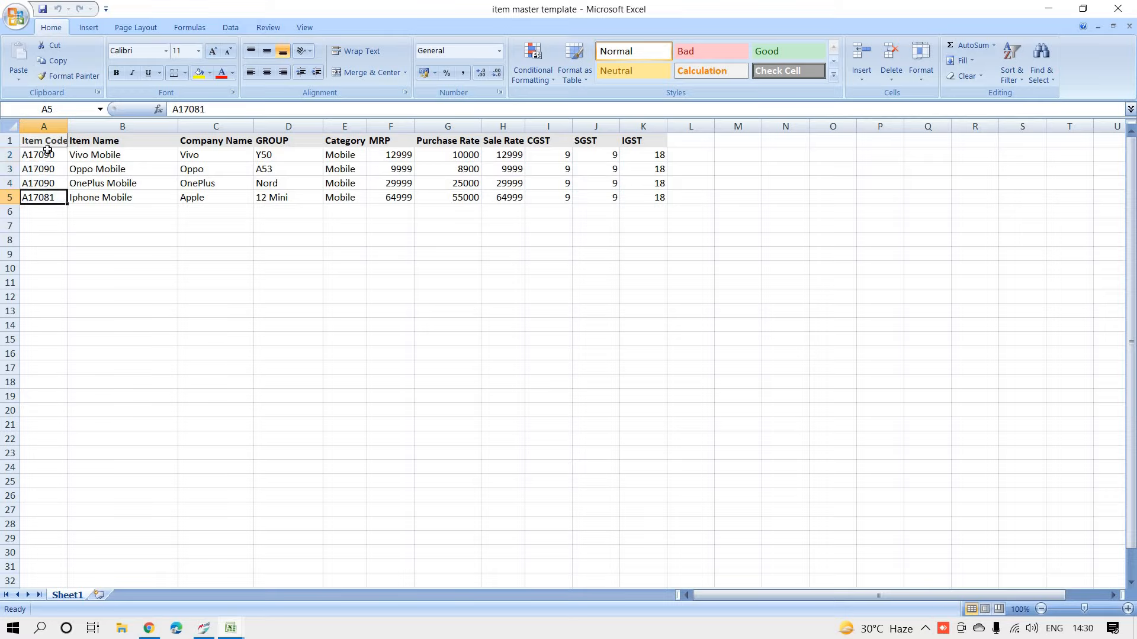
drag(47, 149, 43, 182)
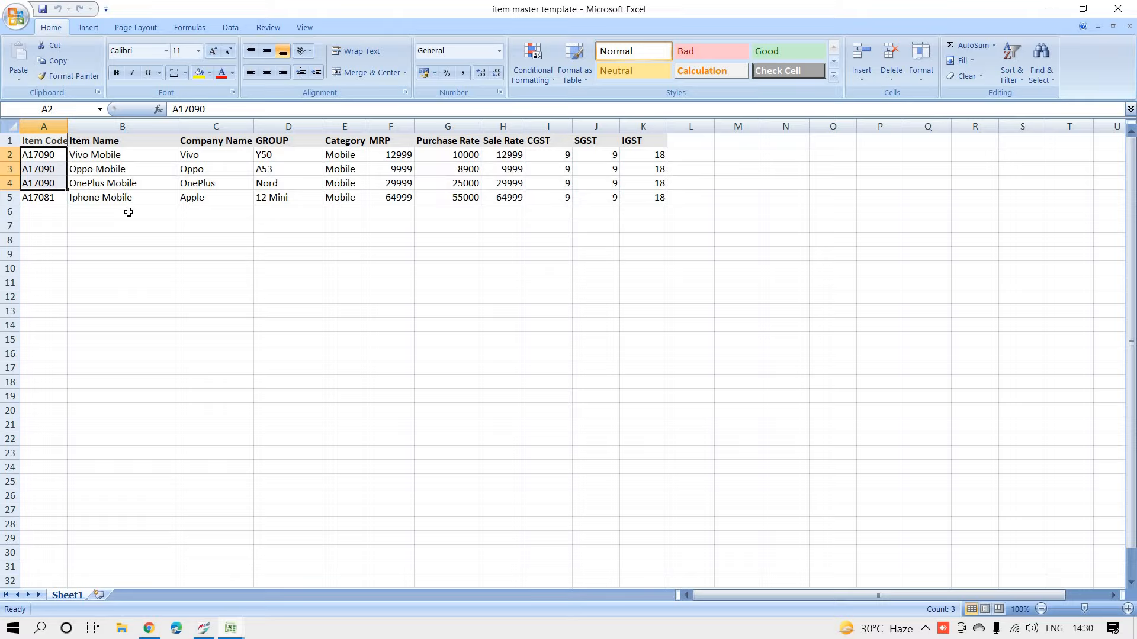
Step: Change the item codes of Oppo Mobile to A17091 and OnePlus Mobile to A17092, and close the item master template workbook
click(58, 152)
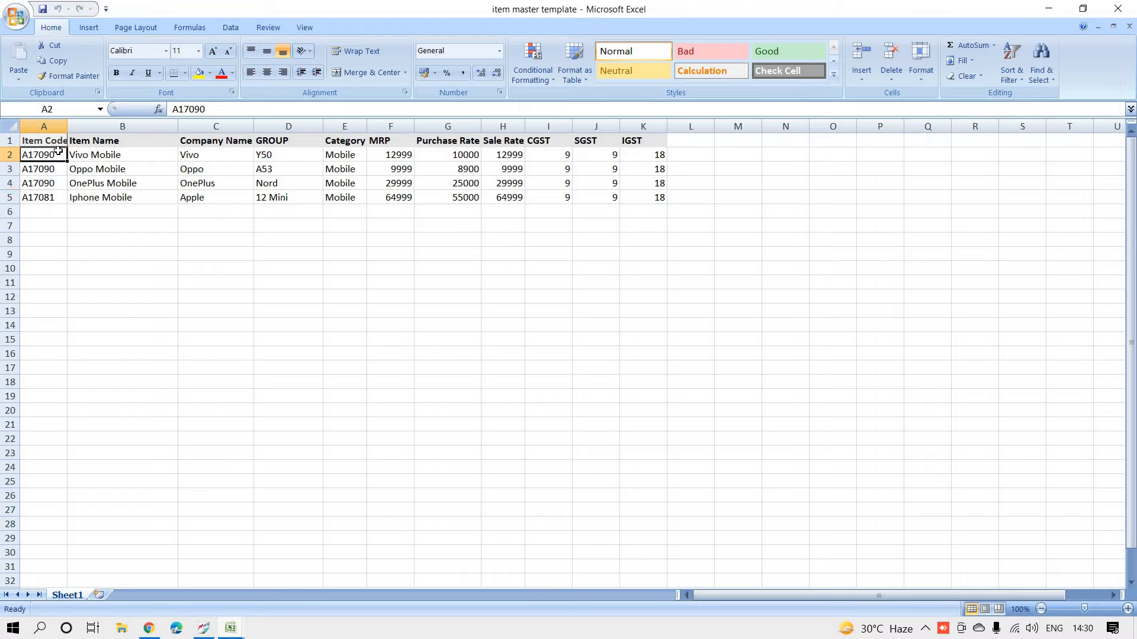
key(Down)
key(F2)
key(BackSpace)
text(1)
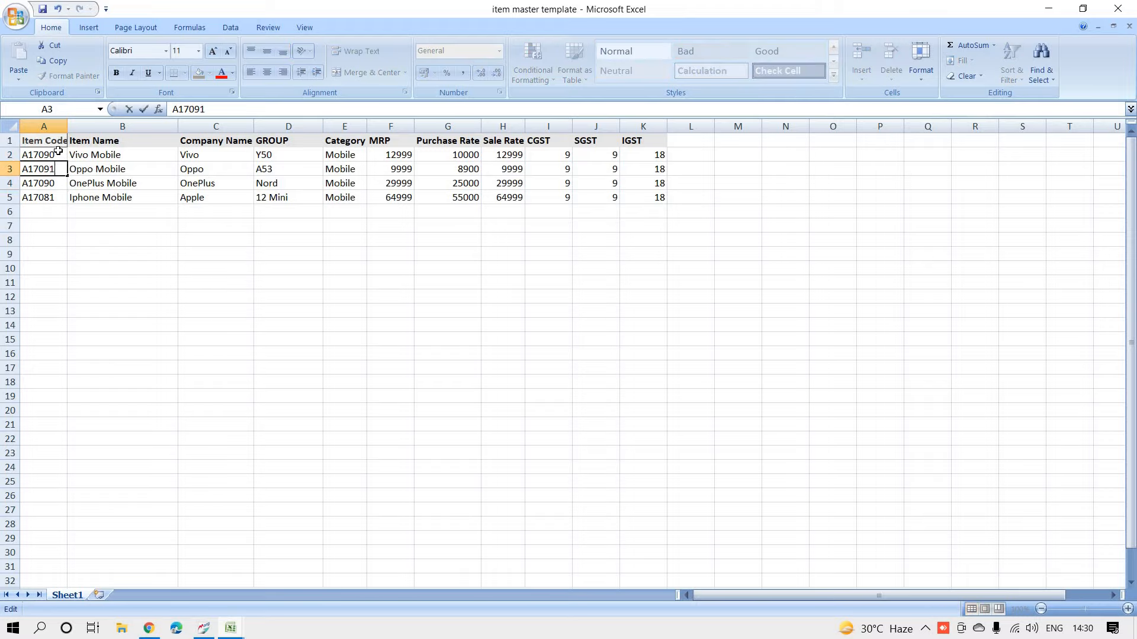
key(Return)
key(F2)
key(BackSpace)
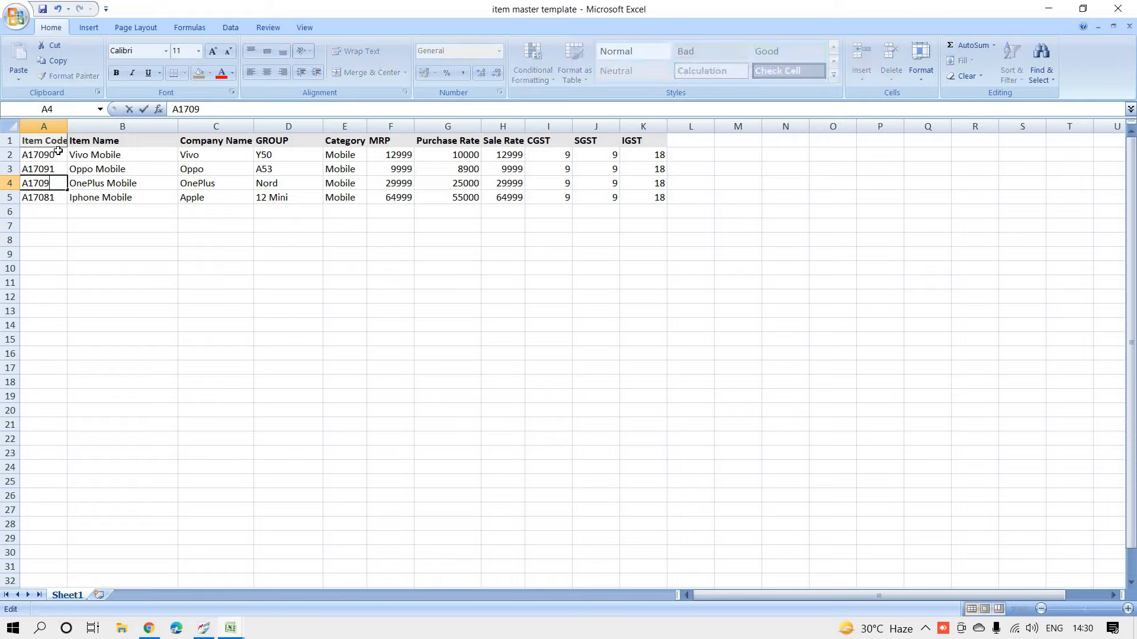
text(2)
key(Return)
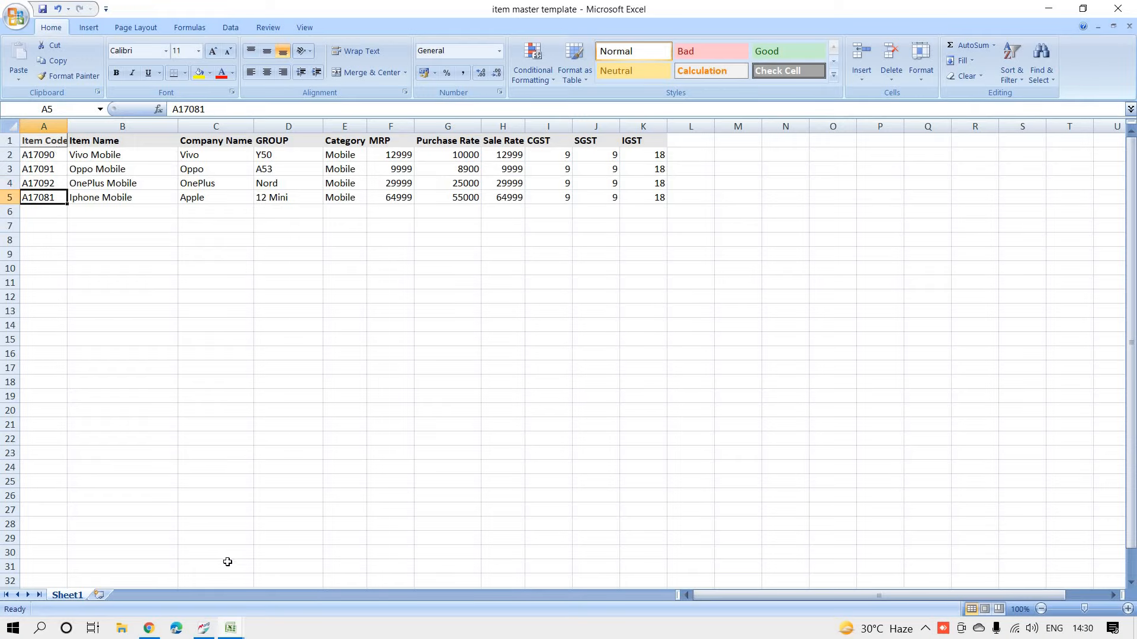
click(1130, 2)
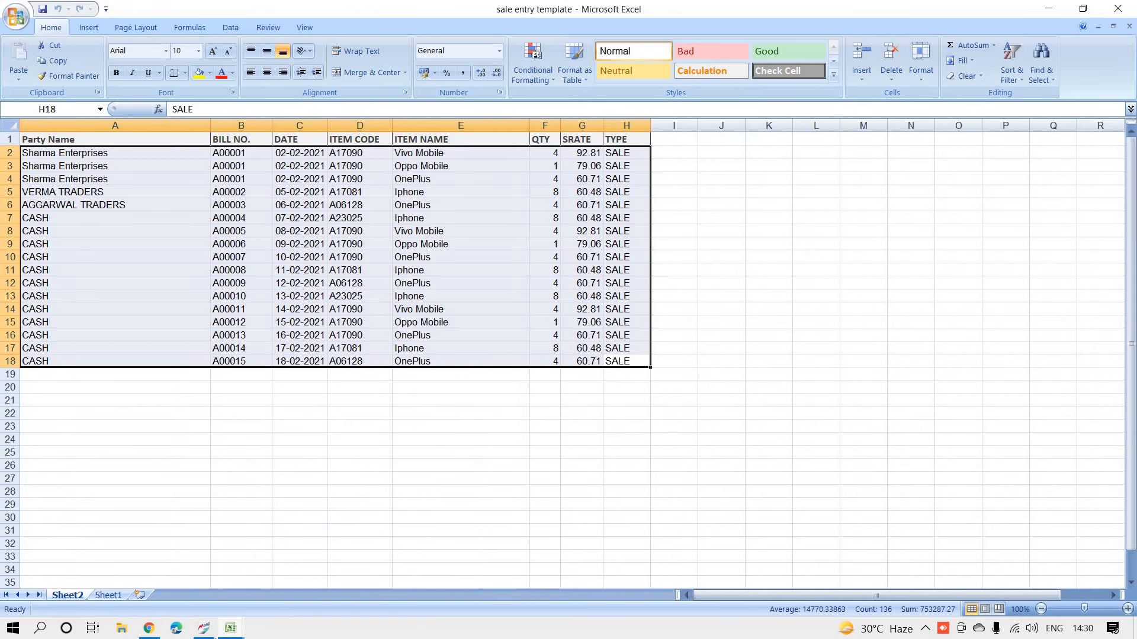
Step: Switch to Marg ERP, delete the Iphone Mobile and Vivo Mobile items from the item list, and close the list
click(207, 627)
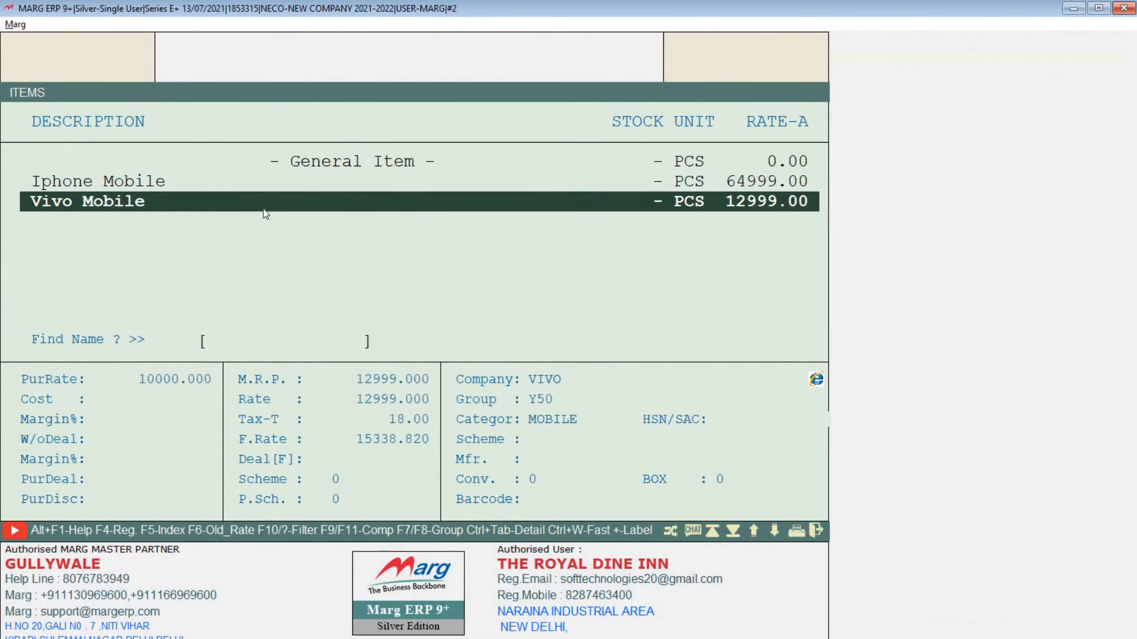
key(Up)
key(Delete)
key(Right)
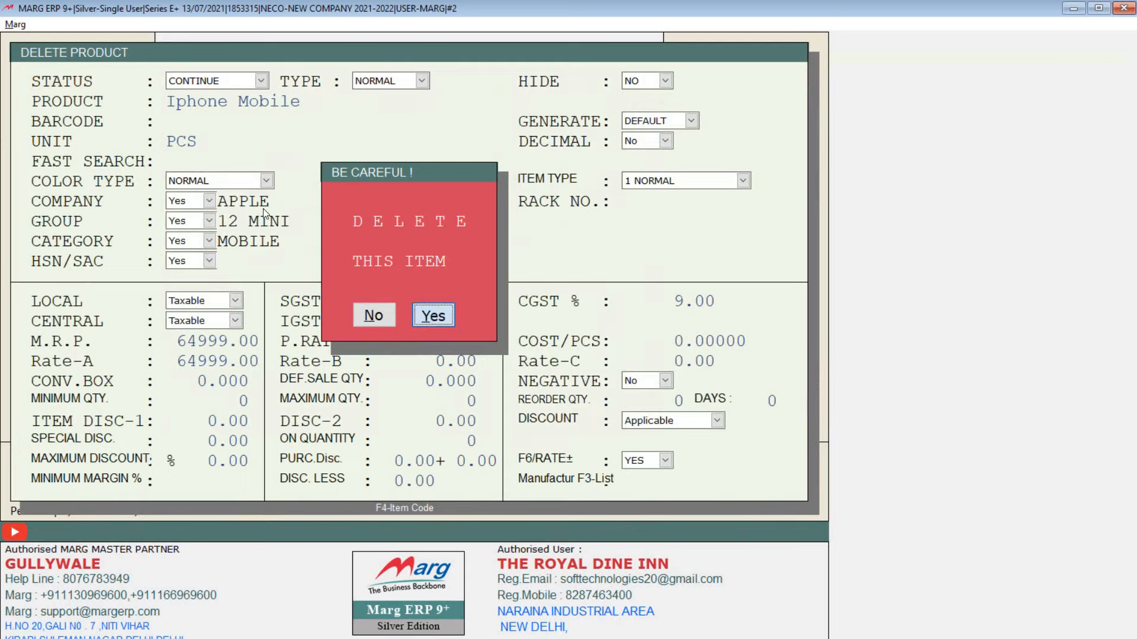
key(Return)
key(Delete)
key(Right)
key(Return)
key(Escape)
key(Escape)
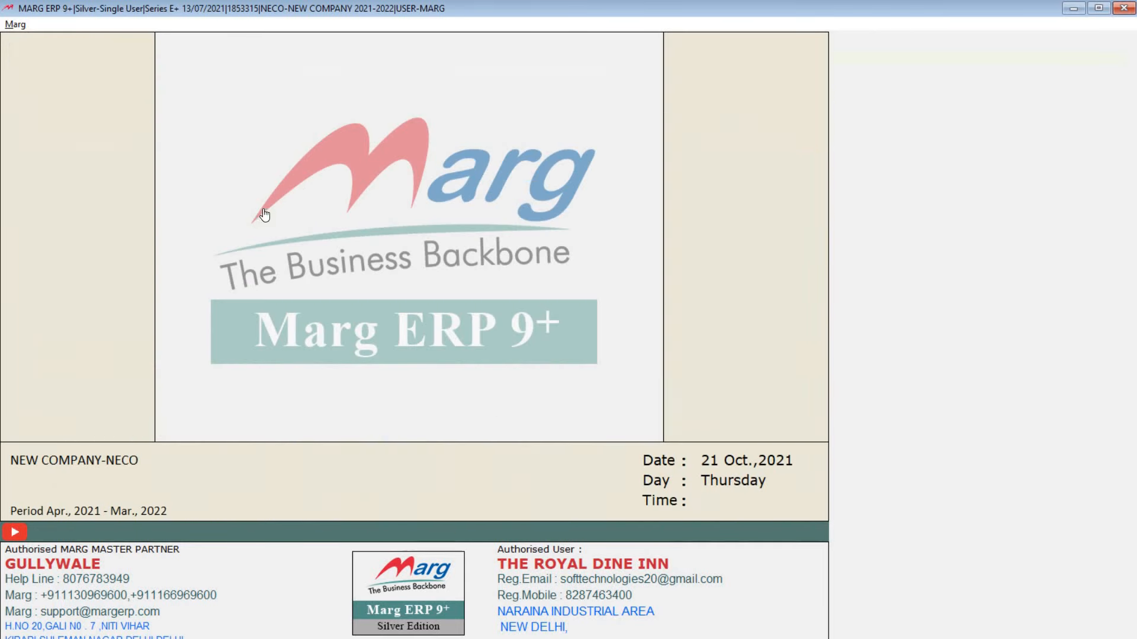
Step: Start an item master import from Excel and choose ITEM MASTER TEMPLATE.XLSX on the Desktop as the source file
click(463, 29)
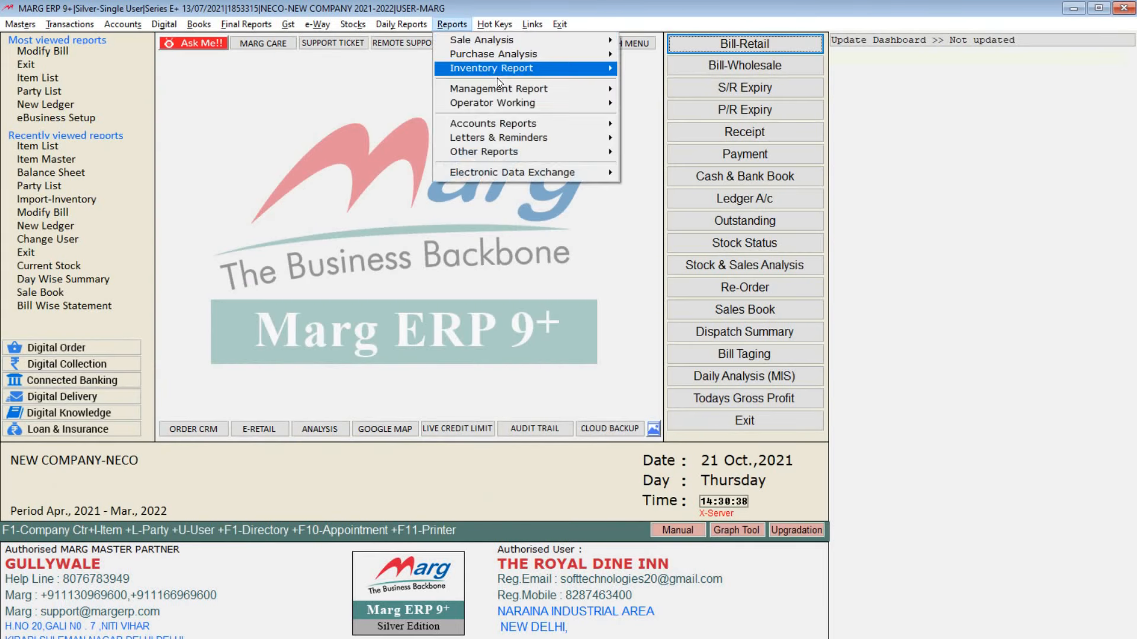
mouse_move(510, 86)
mouse_move(689, 87)
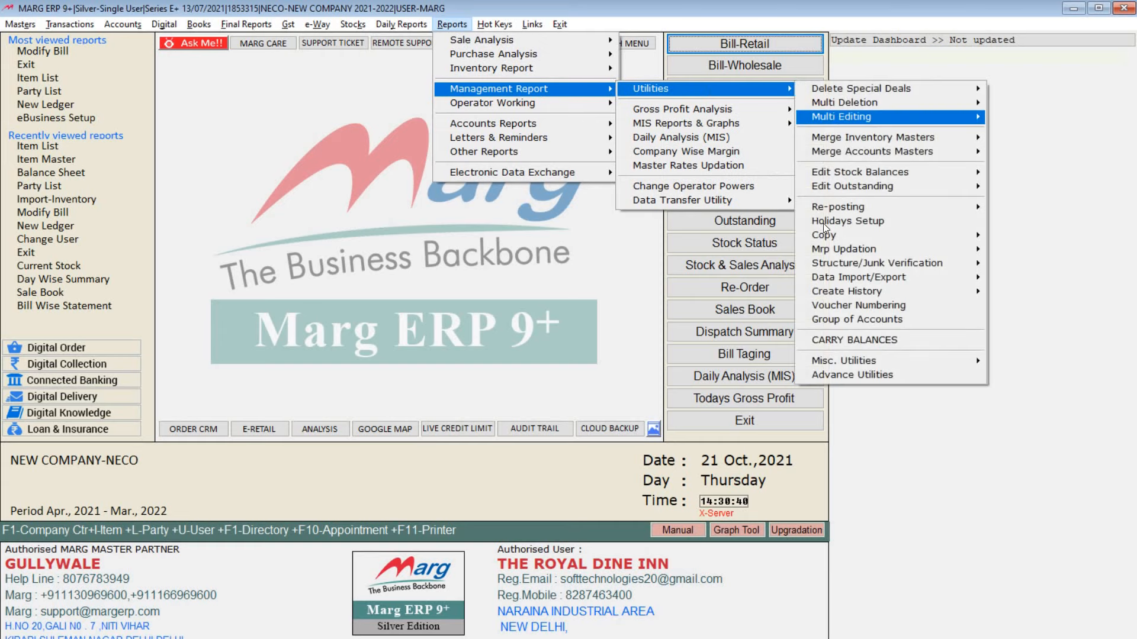
mouse_move(835, 235)
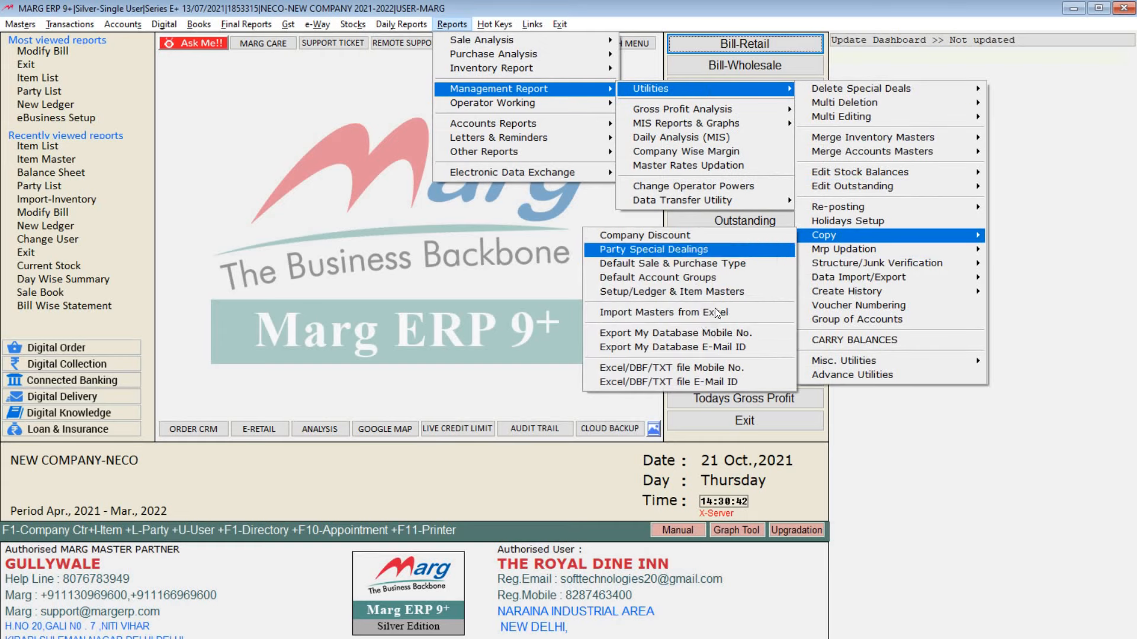
click(712, 310)
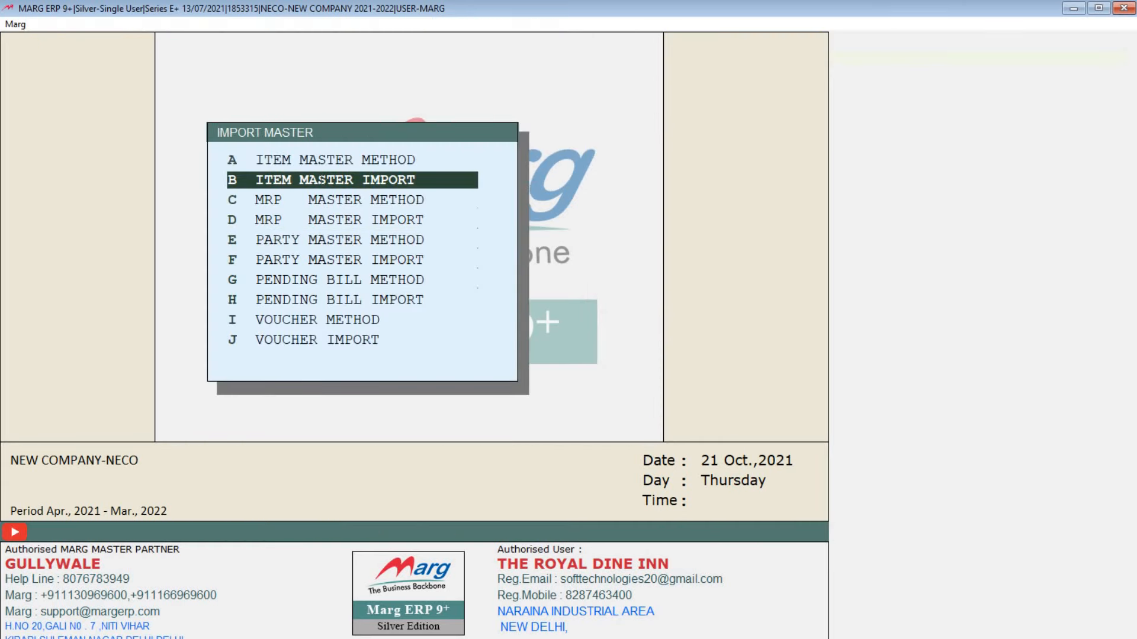
click(323, 180)
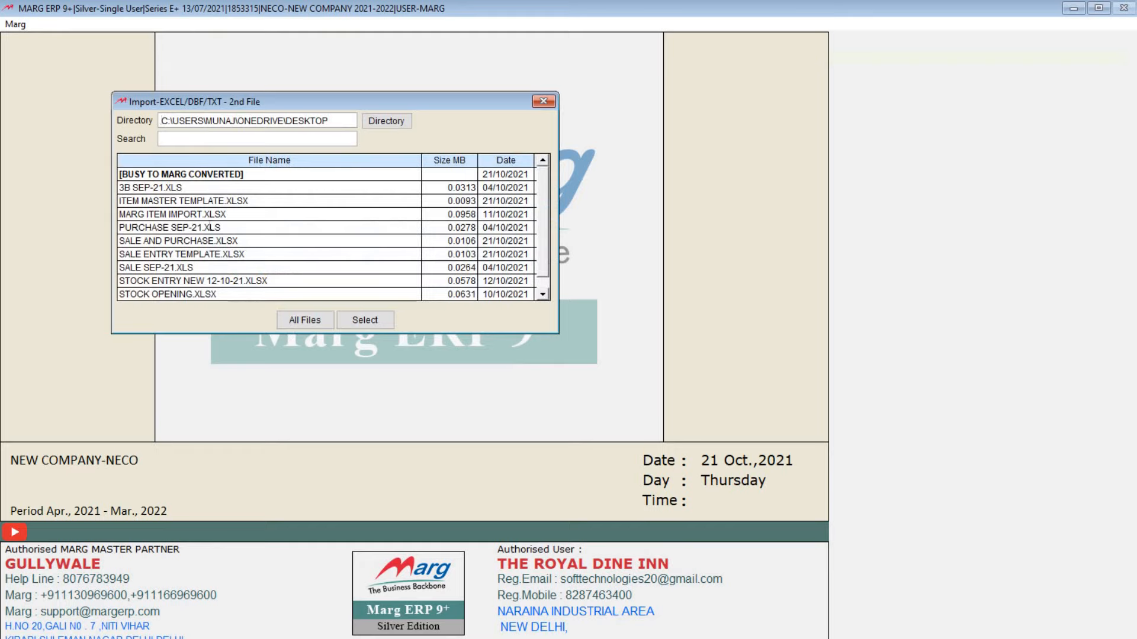
click(222, 202)
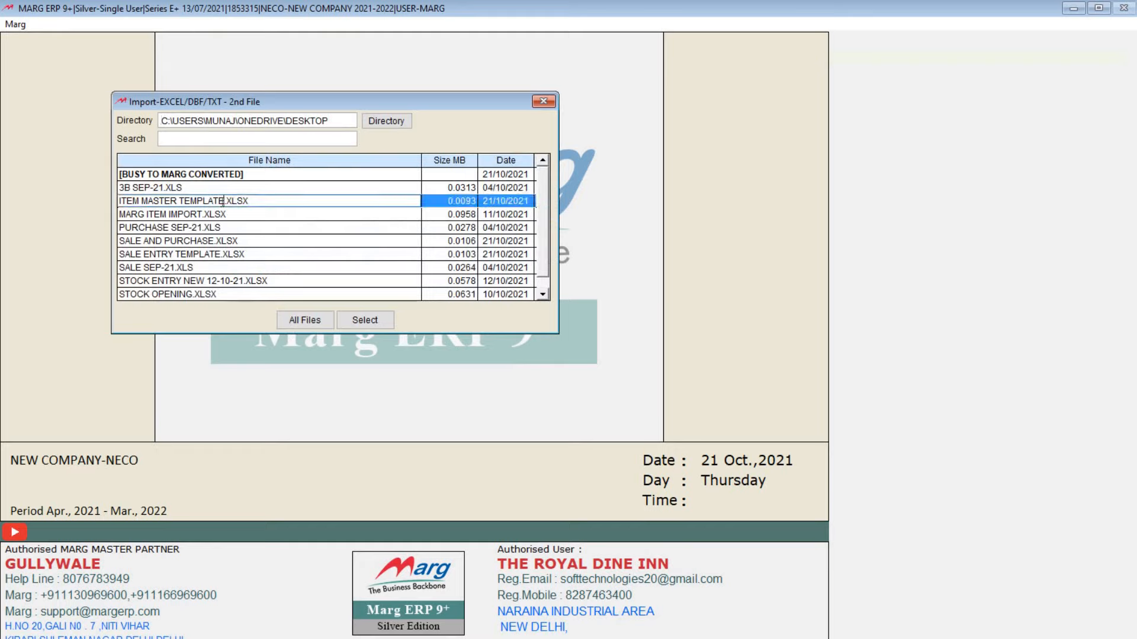
click(357, 319)
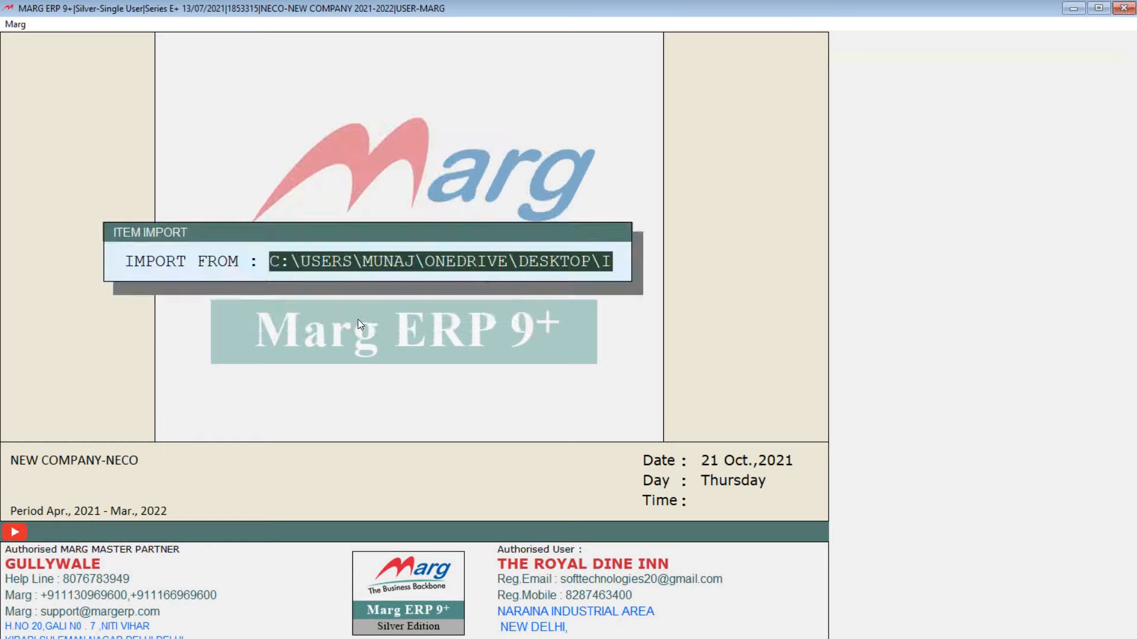
Step: Run the item import with method ITEM and default unit PCS, and leave the Import Master list
key(Return)
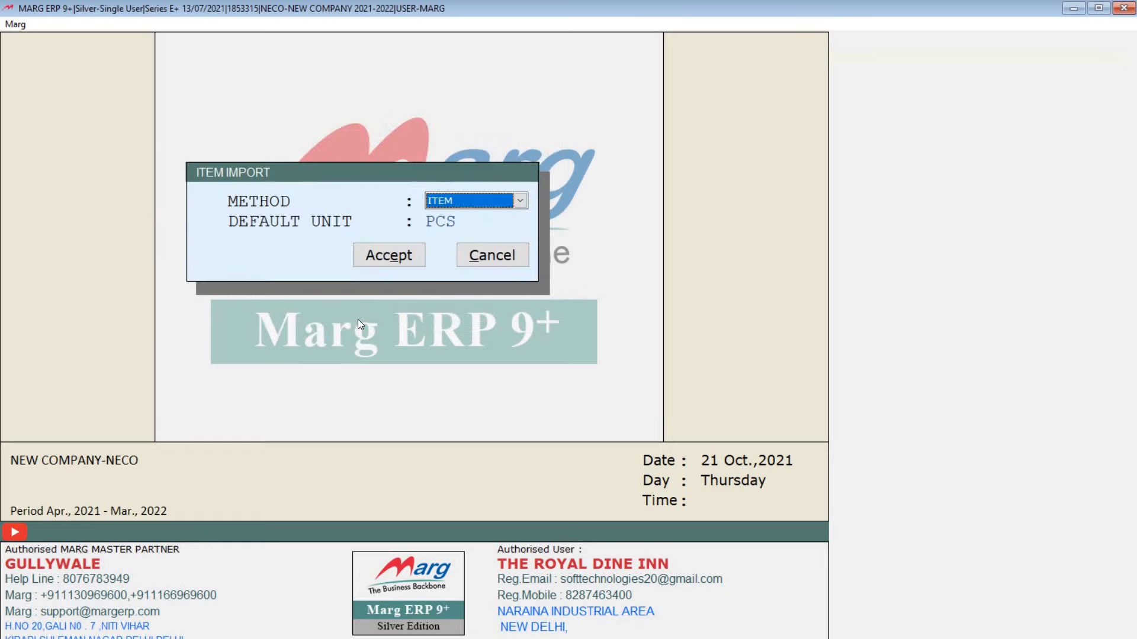
key(Return)
key(Return)
key(Return)
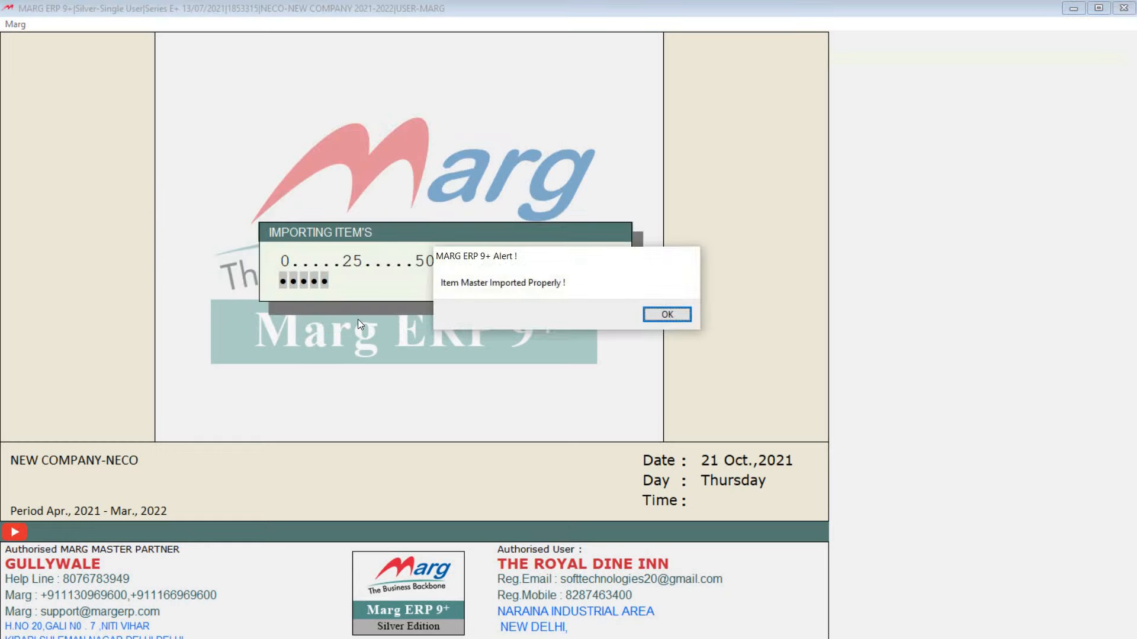
key(Return)
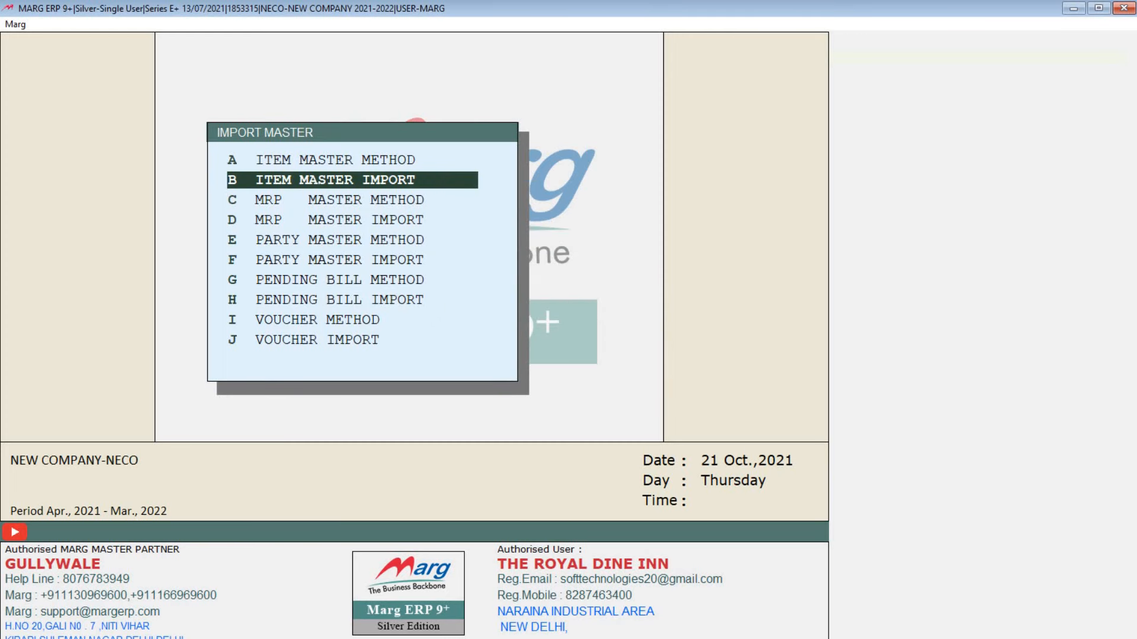
key(Escape)
Step: Open the item master list and look through the details of the imported mobile items
click(19, 25)
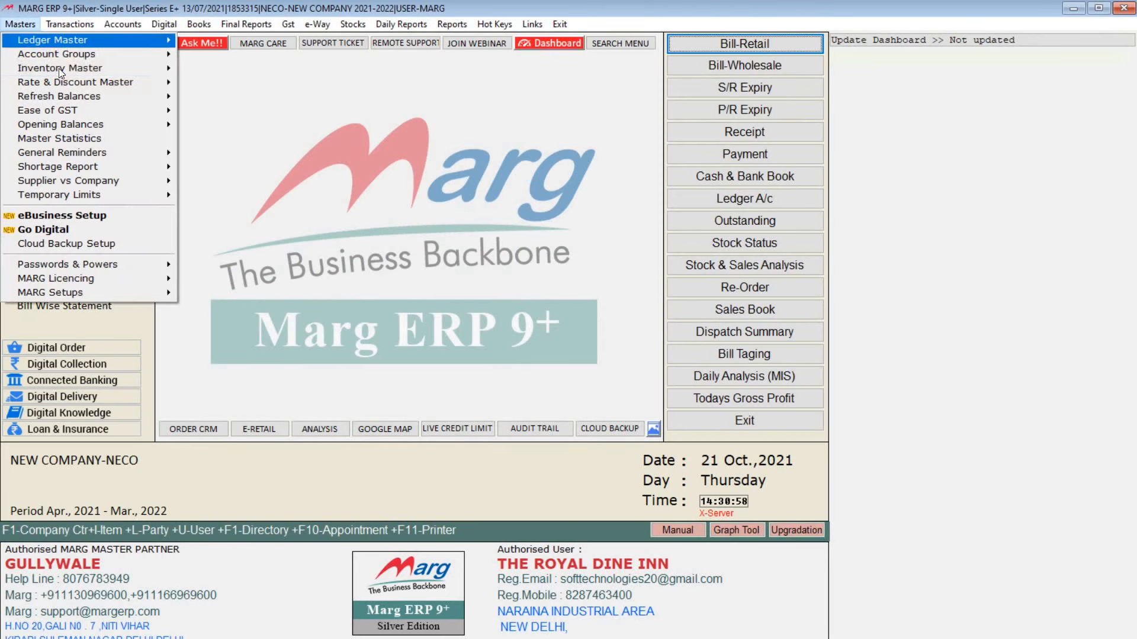
mouse_move(91, 68)
click(262, 68)
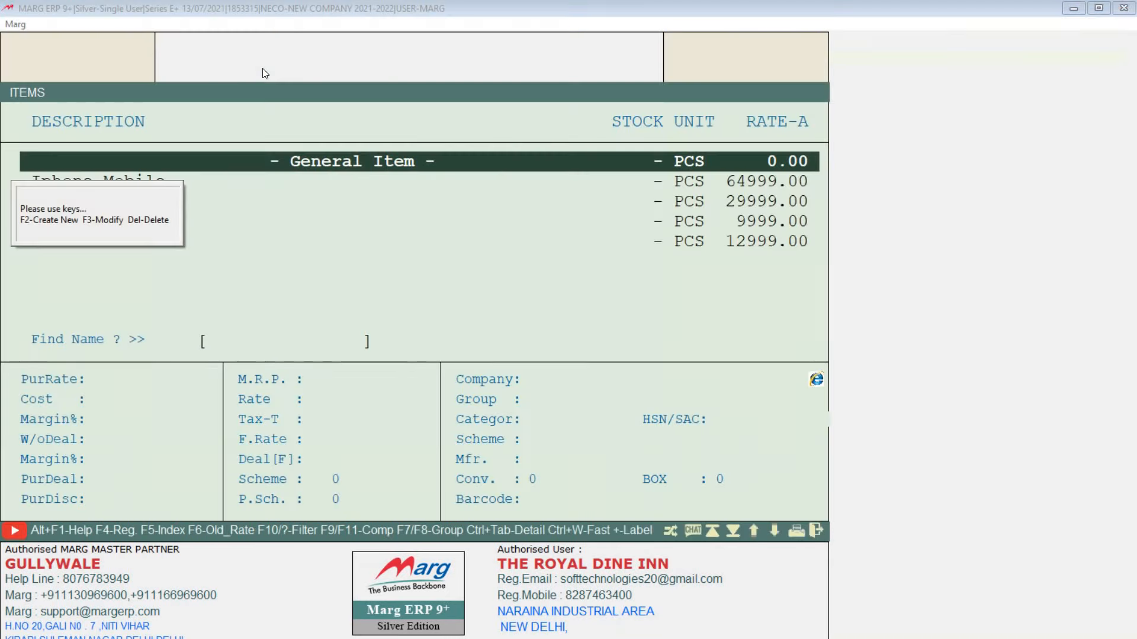
key(Down)
key(Down)
key(Down)
key(Down)
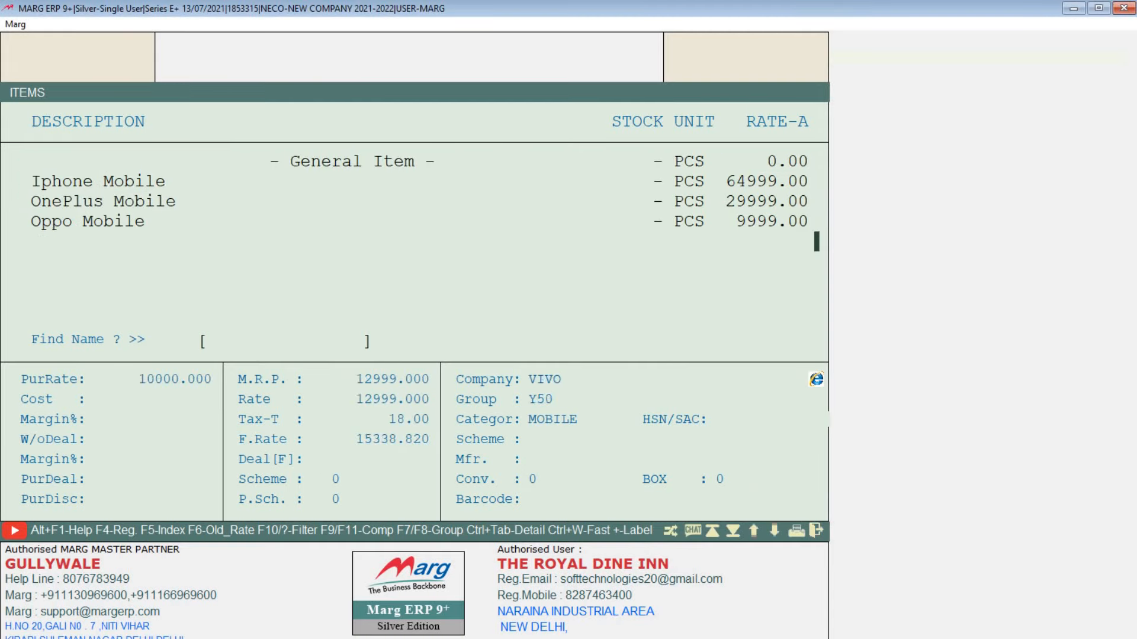
key(Up)
key(Up)
key(Up)
key(Up)
key(Down)
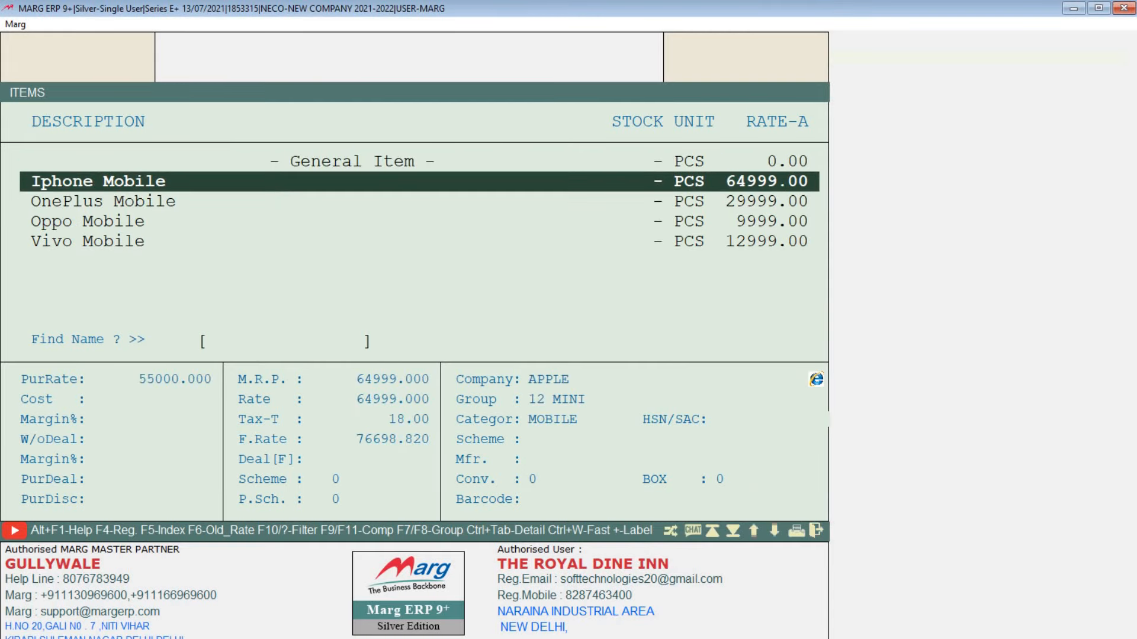
Step: Open the Iphone Mobile item, check its GST percentages, purchase rate, M.R.P. and Rate-A, and exit without saving
key(Return)
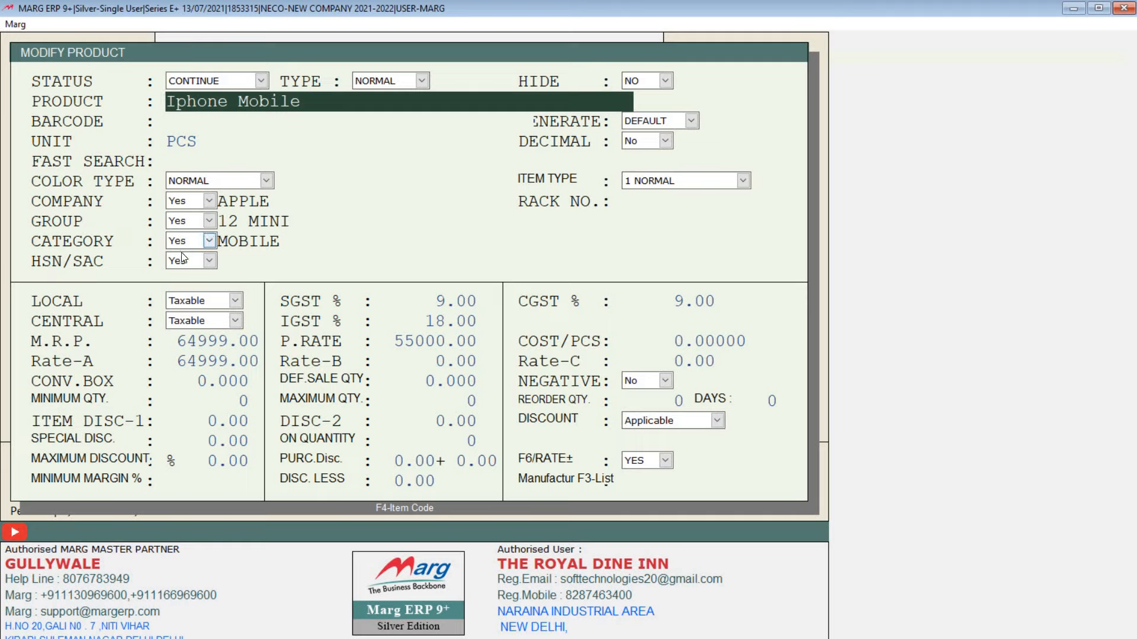
click(443, 305)
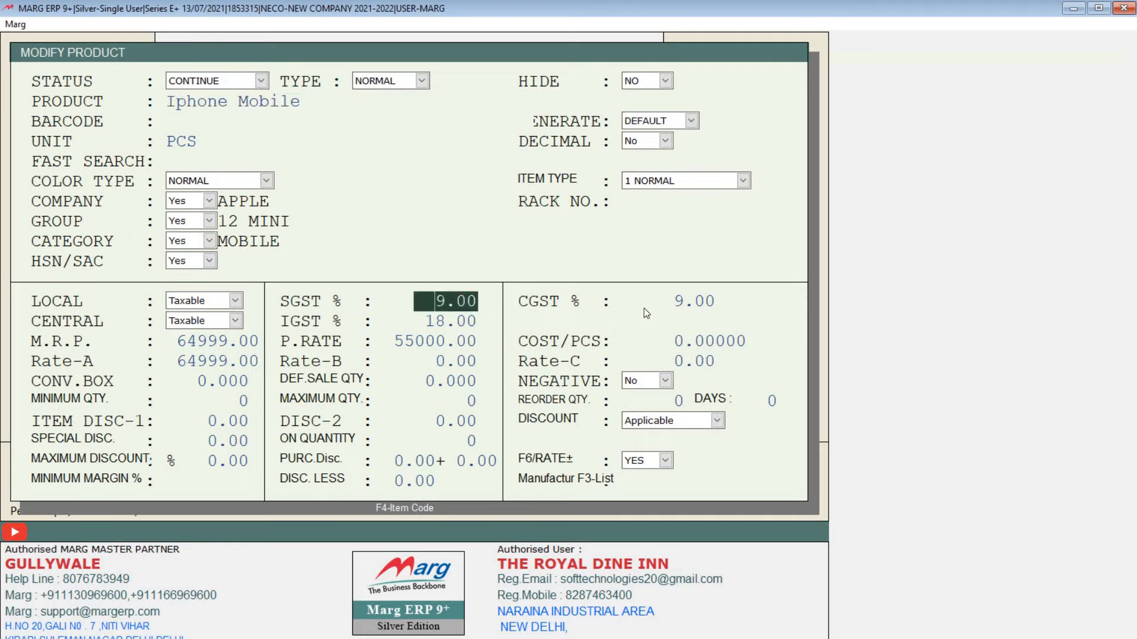
key(Return)
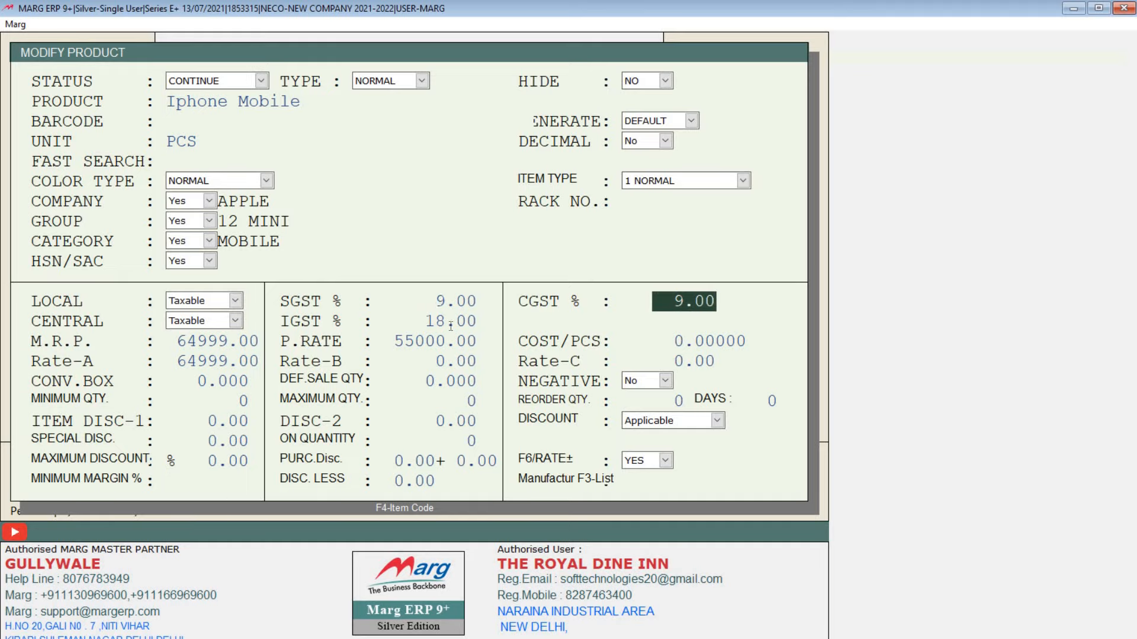
click(450, 326)
drag(394, 344, 467, 346)
click(178, 340)
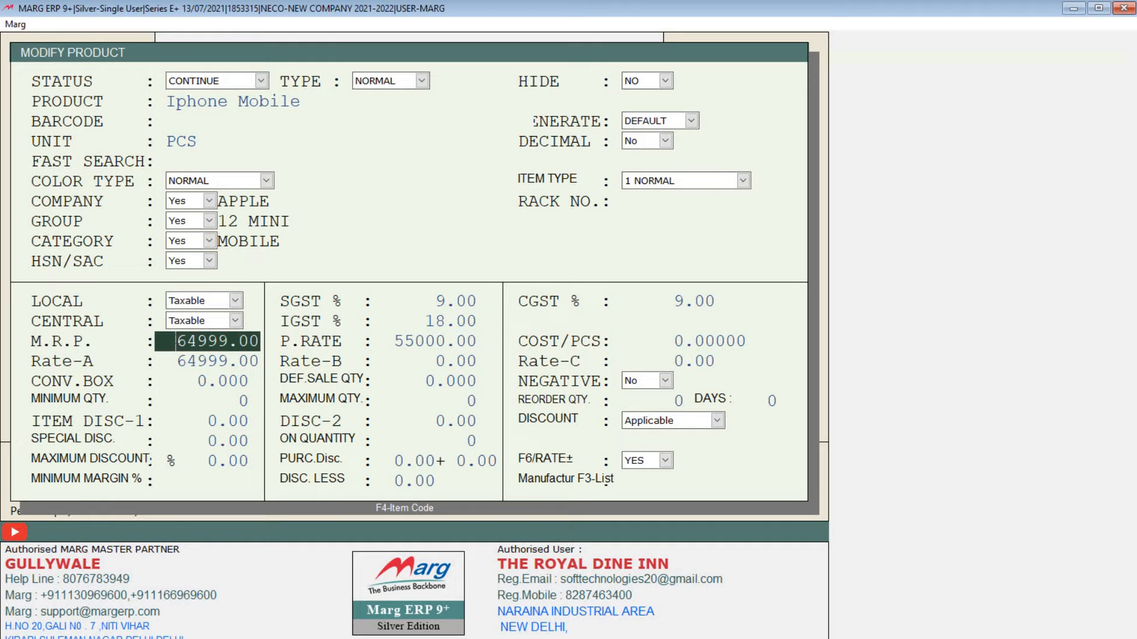
click(198, 361)
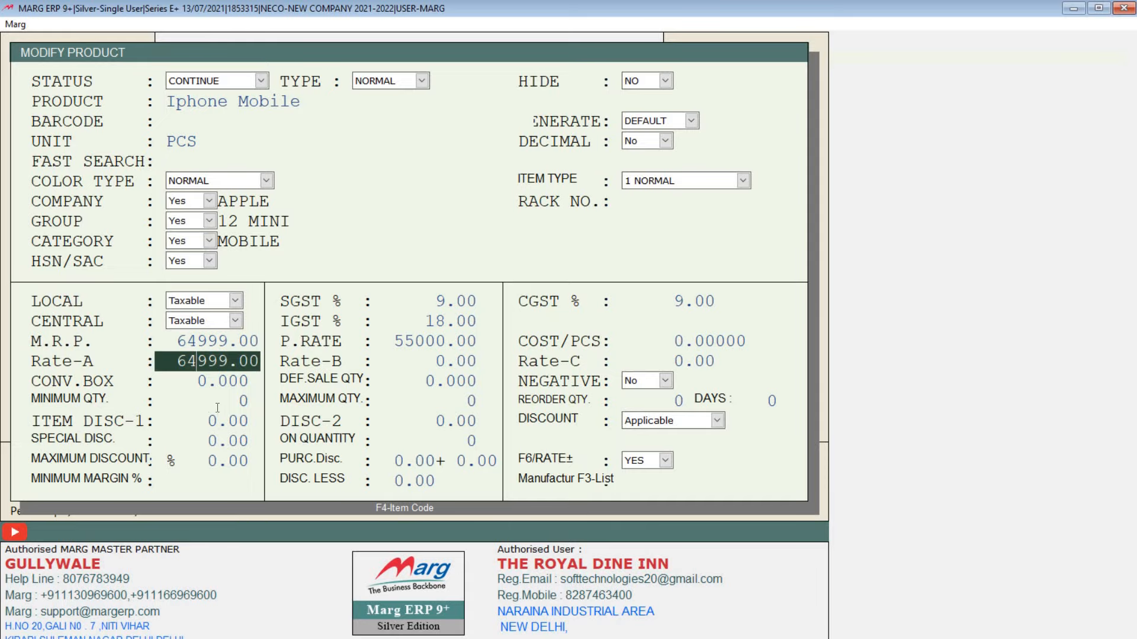
key(Escape)
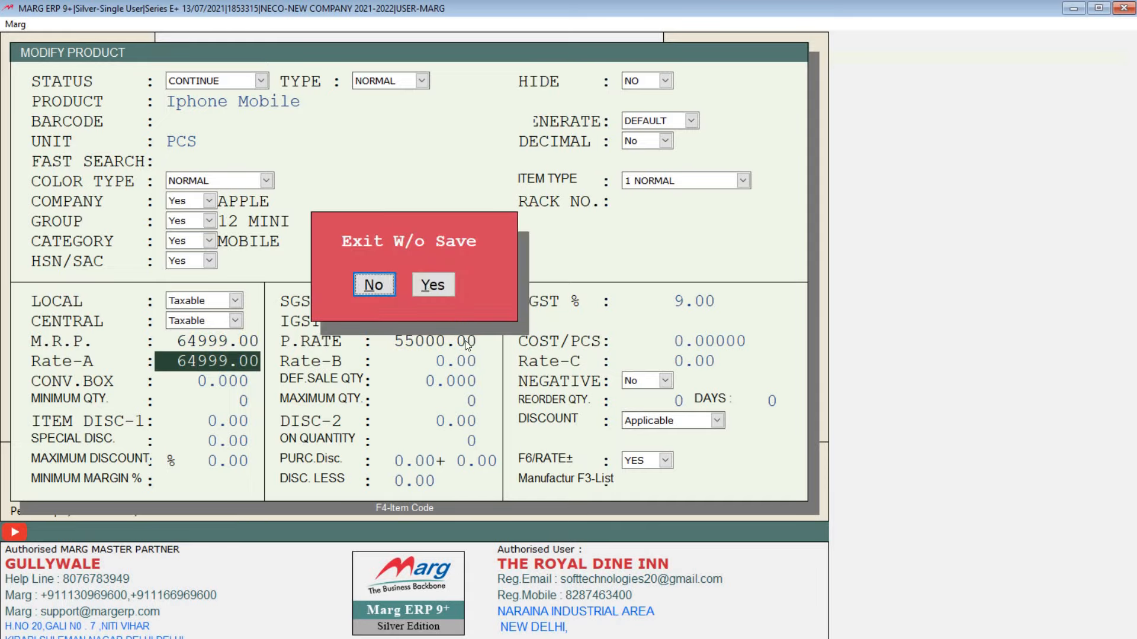
key(Return)
Step: Look through the item list once more from General Item to Vivo Mobile and close the list
key(Up)
key(Up)
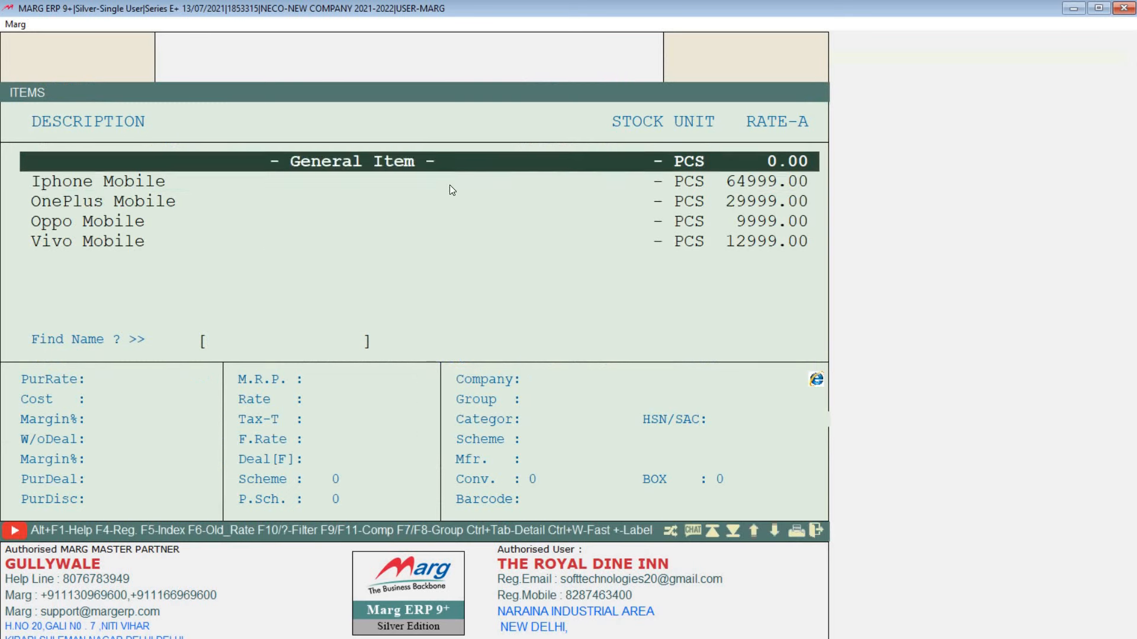
key(Down)
key(Down)
key(Down)
key(Down)
key(Escape)
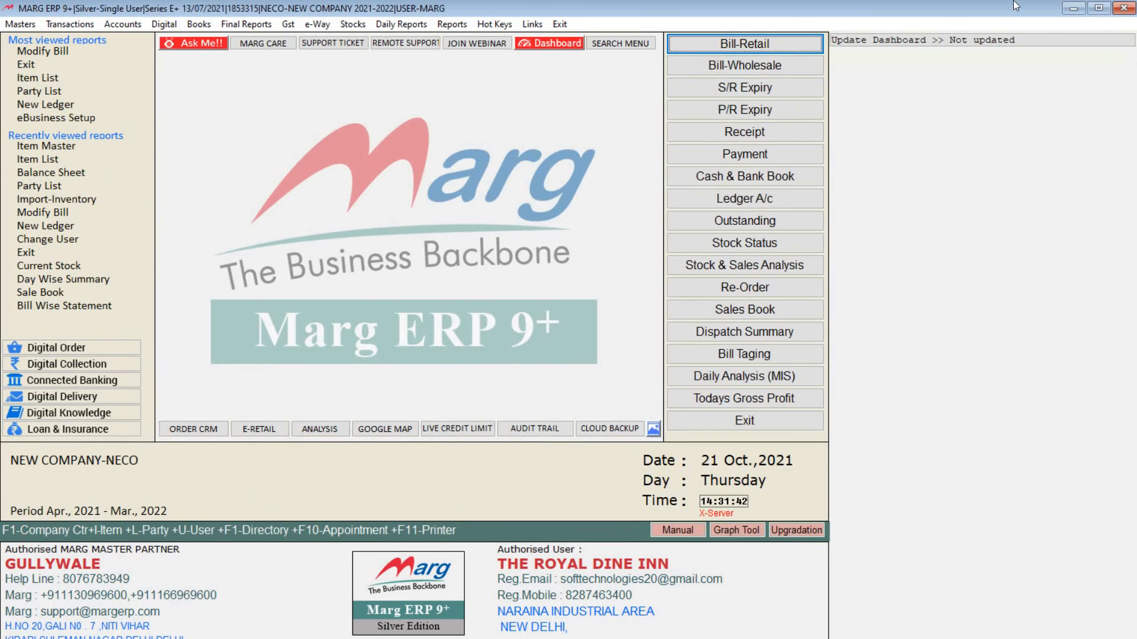
Step: Open the Control Room and search all settings for "ERP BR"
click(19, 25)
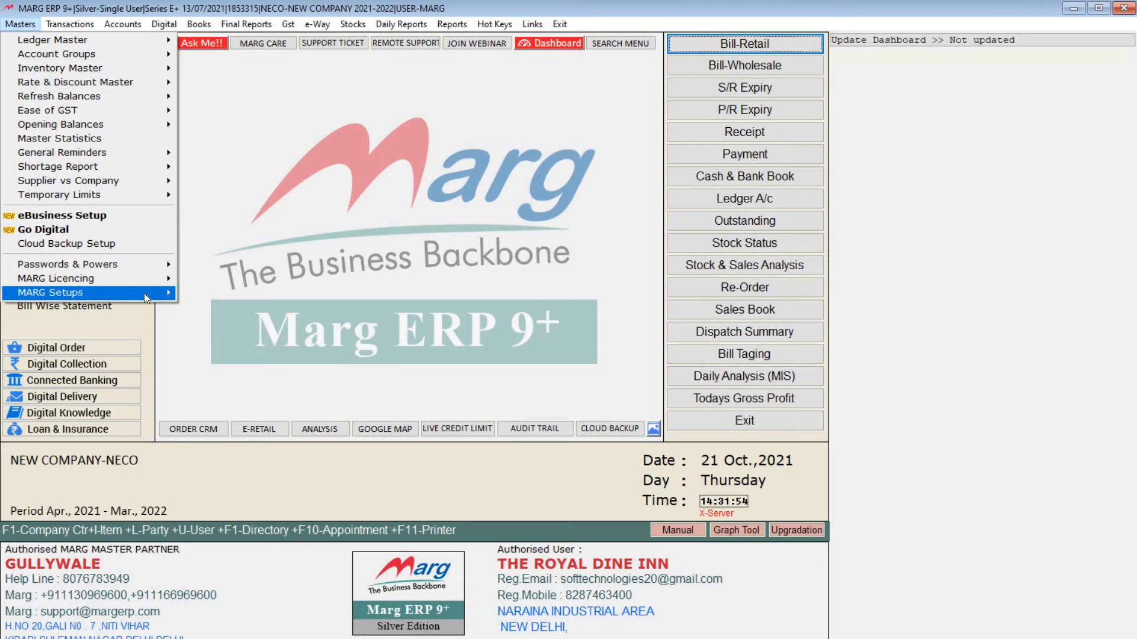
mouse_move(144, 293)
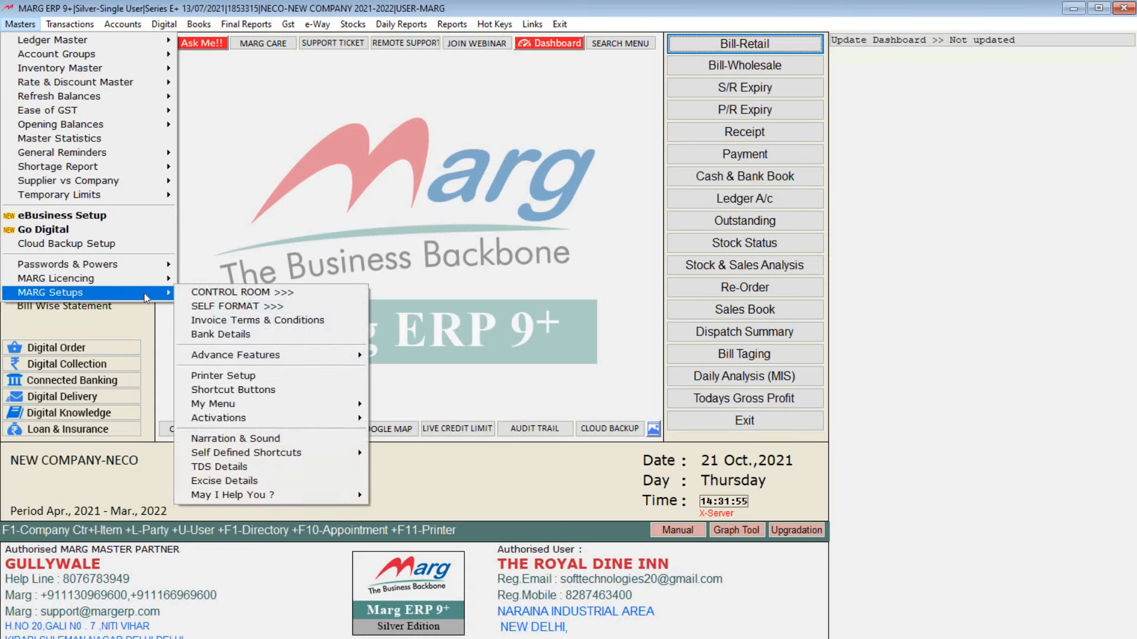
click(307, 296)
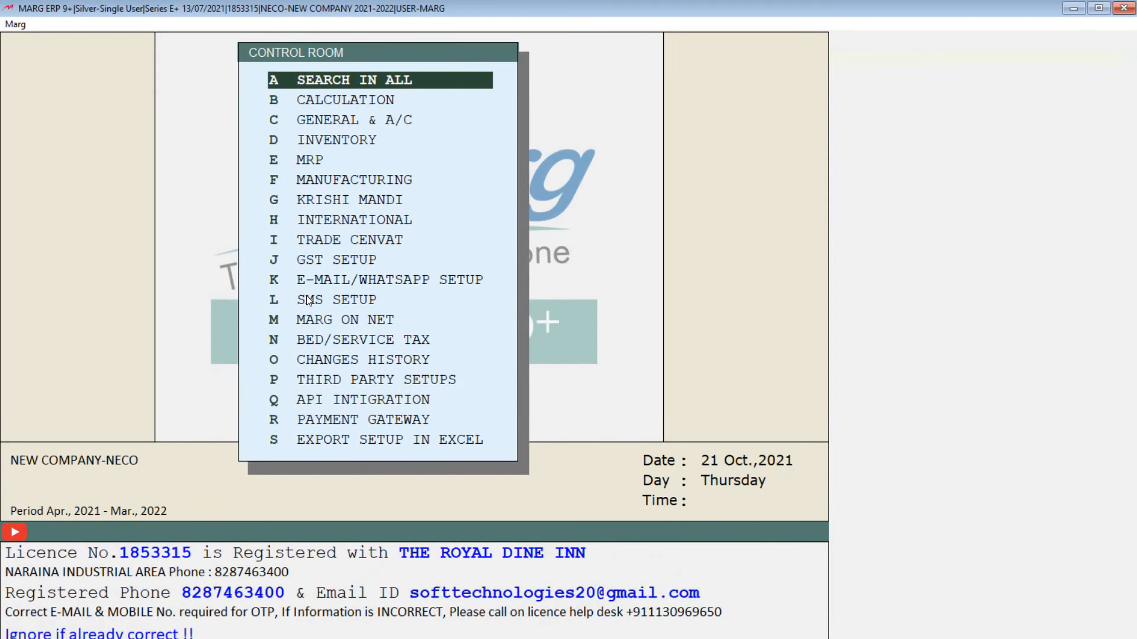
key(Return)
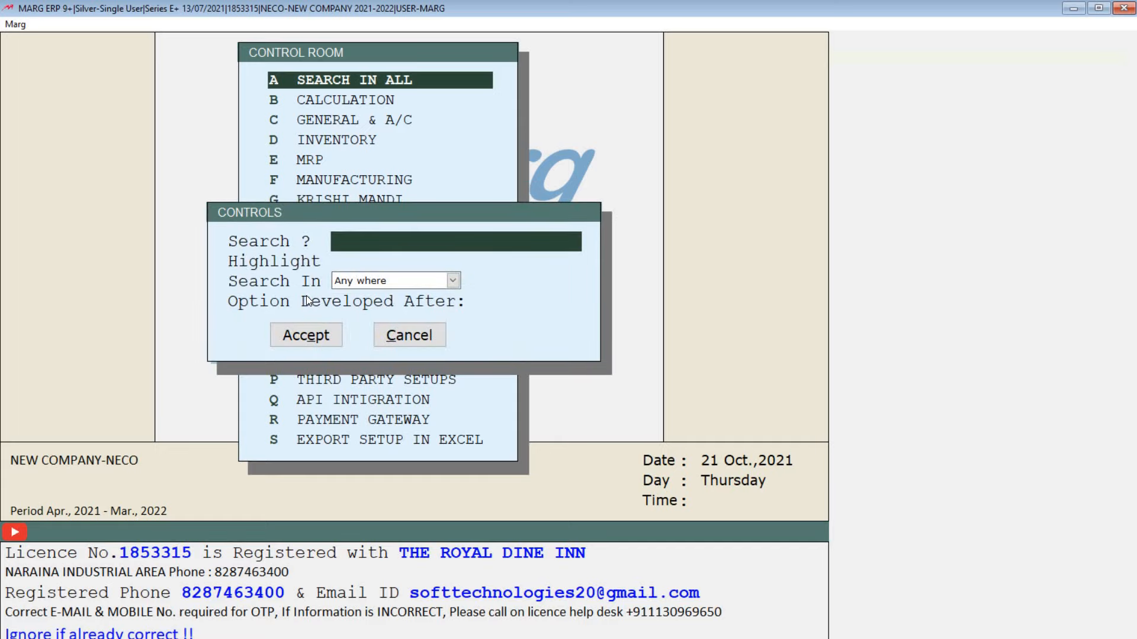
text(ER)
text(BR)
key(Return)
key(Return)
key(Return)
key(Return)
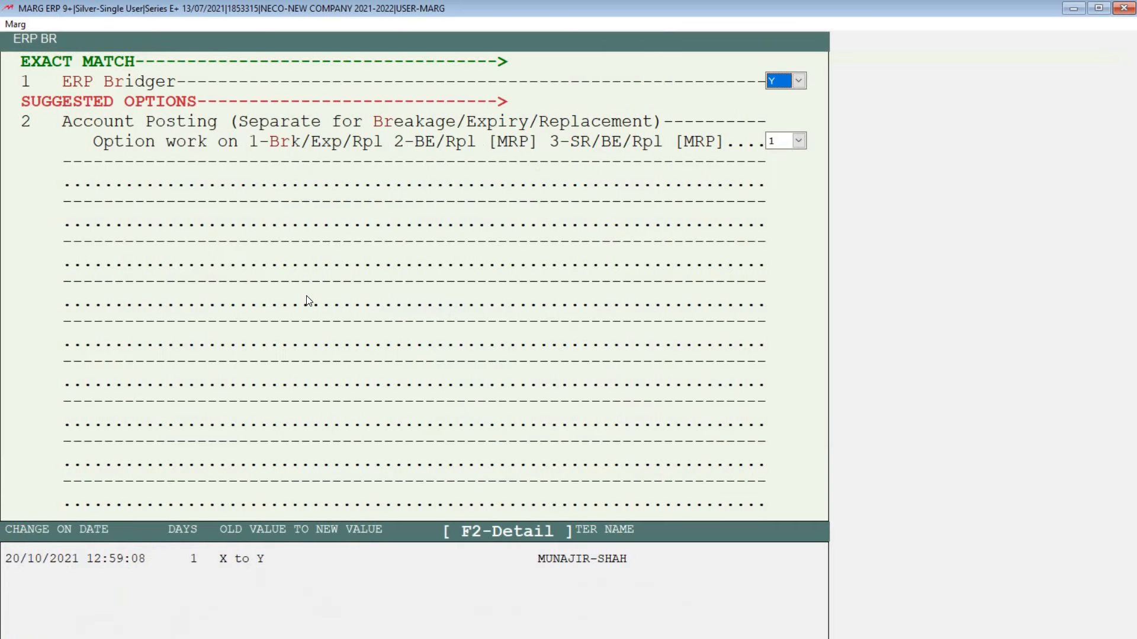
Step: Check the choices of the ERP Bridger option, keep it at Y, and leave the Control Room
key(alt+Down)
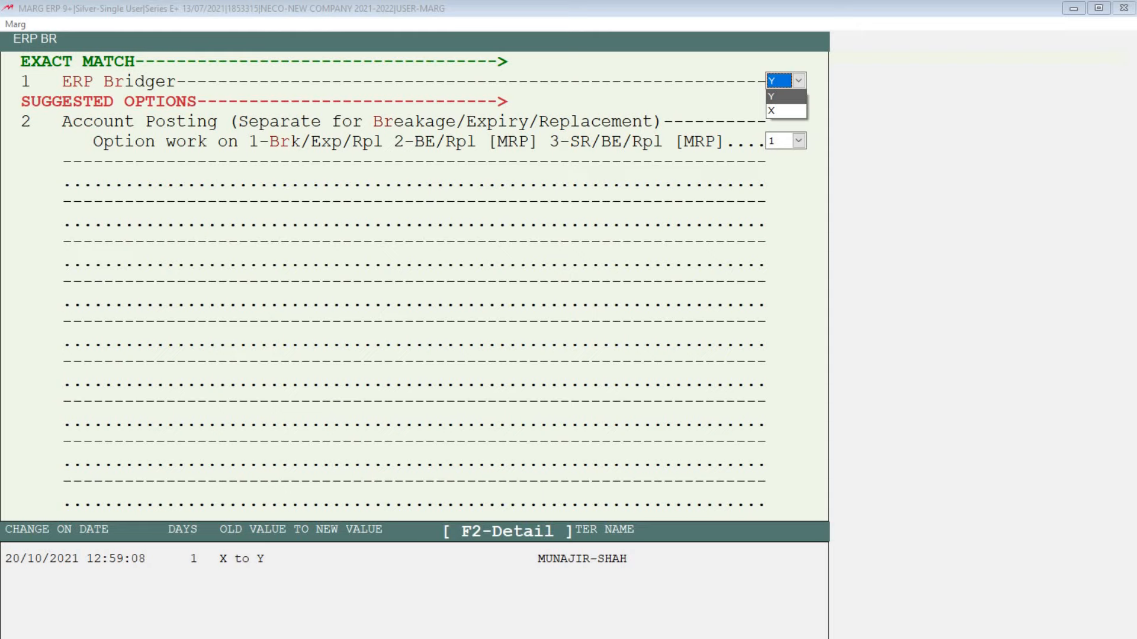
key(Down)
key(Return)
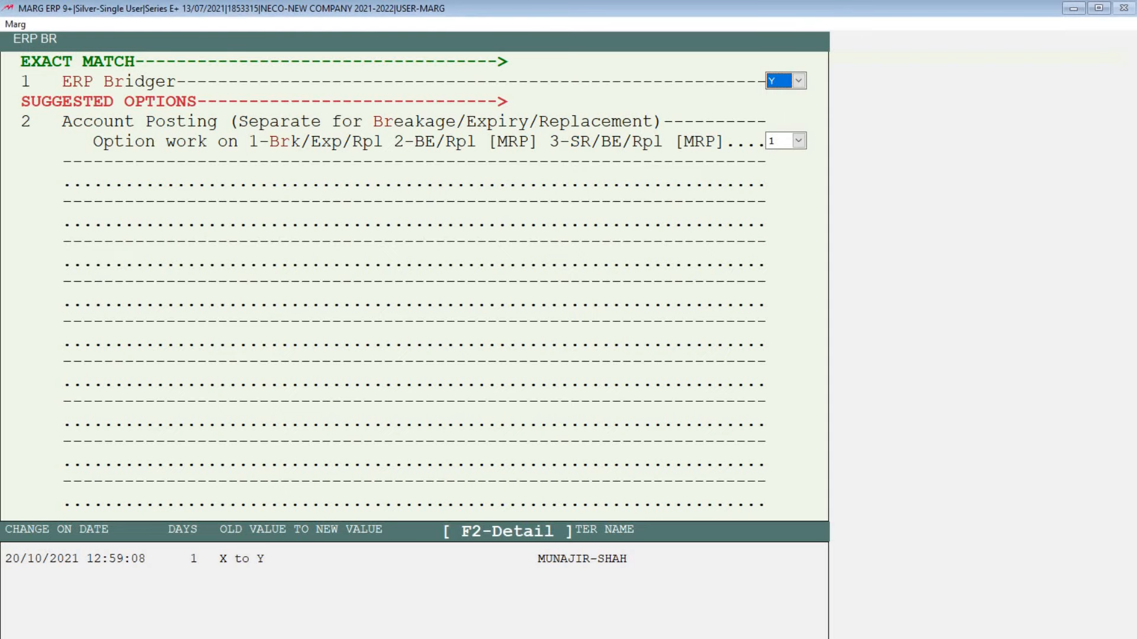
key(Return)
key(Escape)
key(Escape)
key(Right)
key(Return)
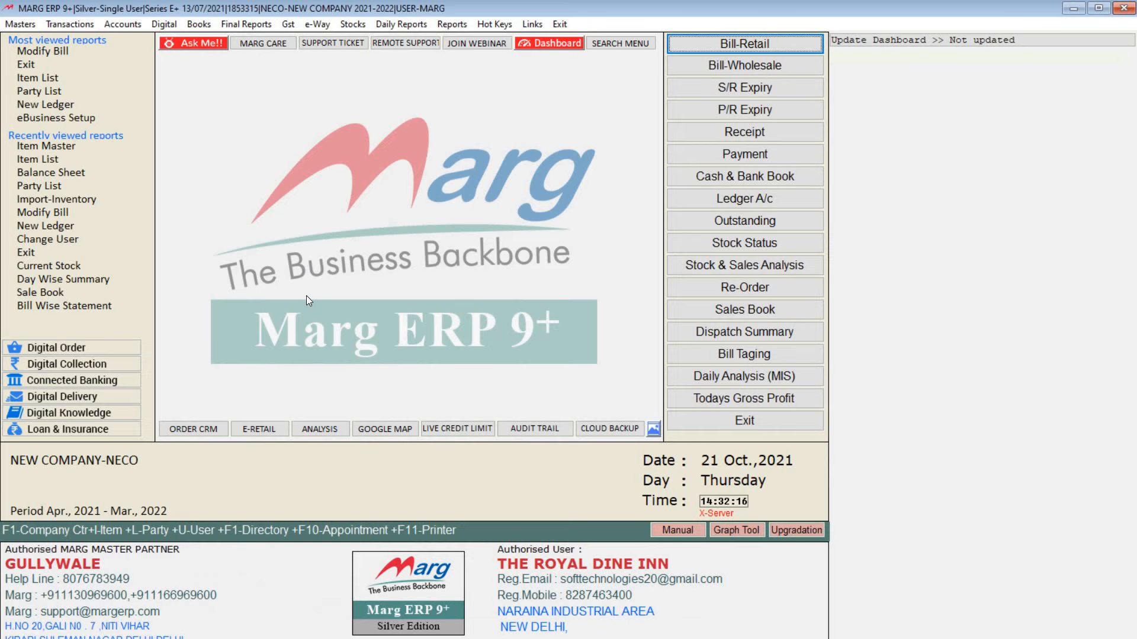
Step: Open the Control Room and search all settings for "DATA IMPORT"
key(alt+m)
key(Up)
key(Right)
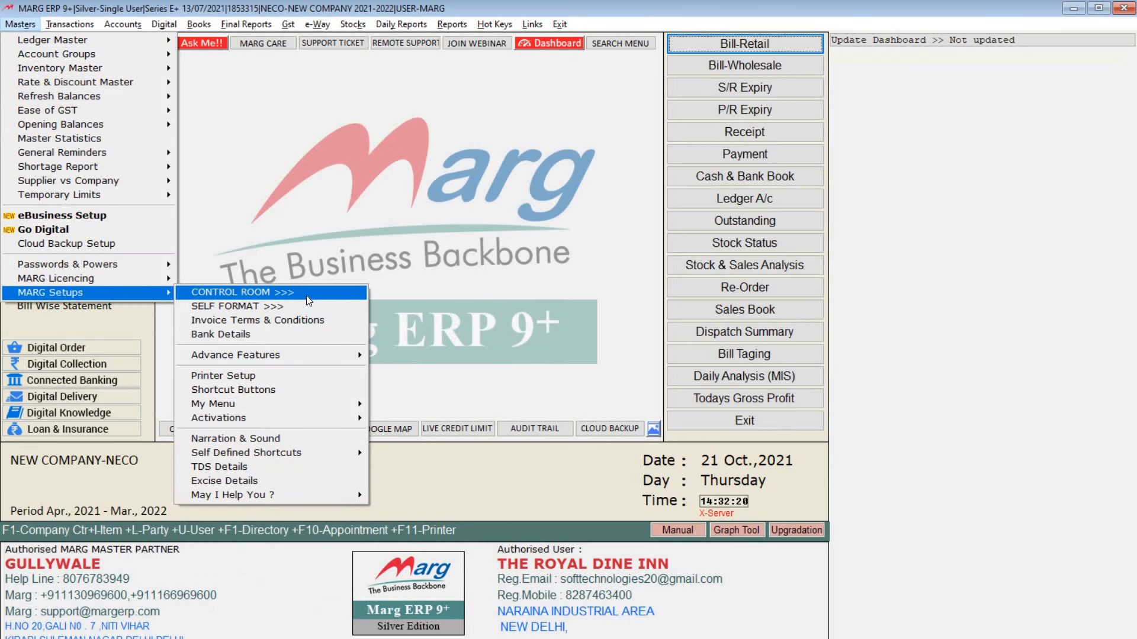
key(Return)
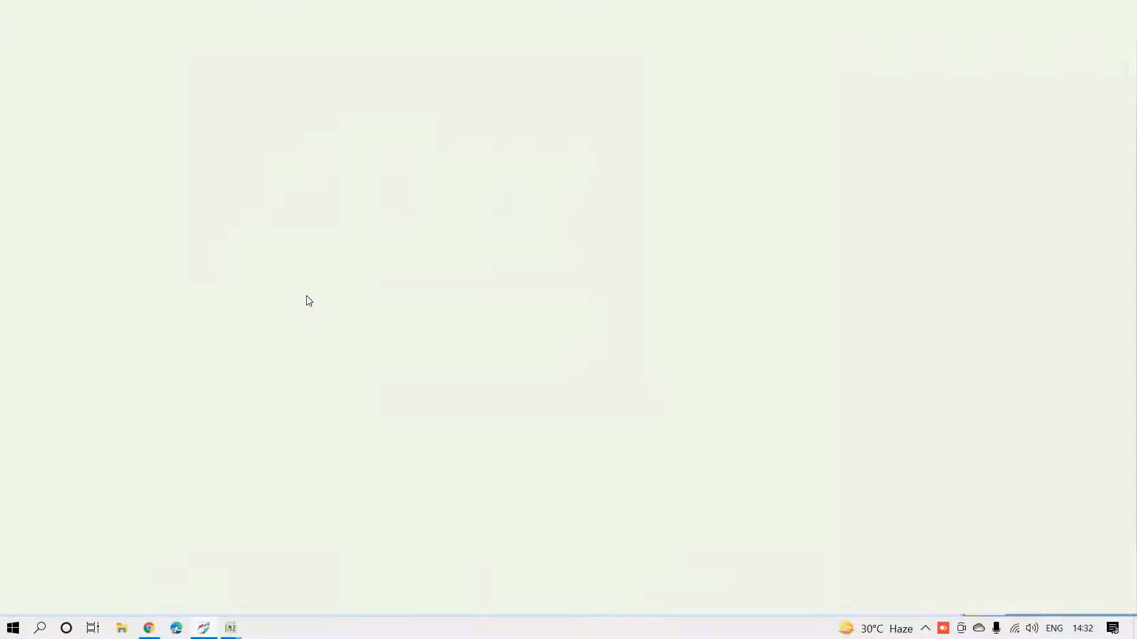
text(DATA)
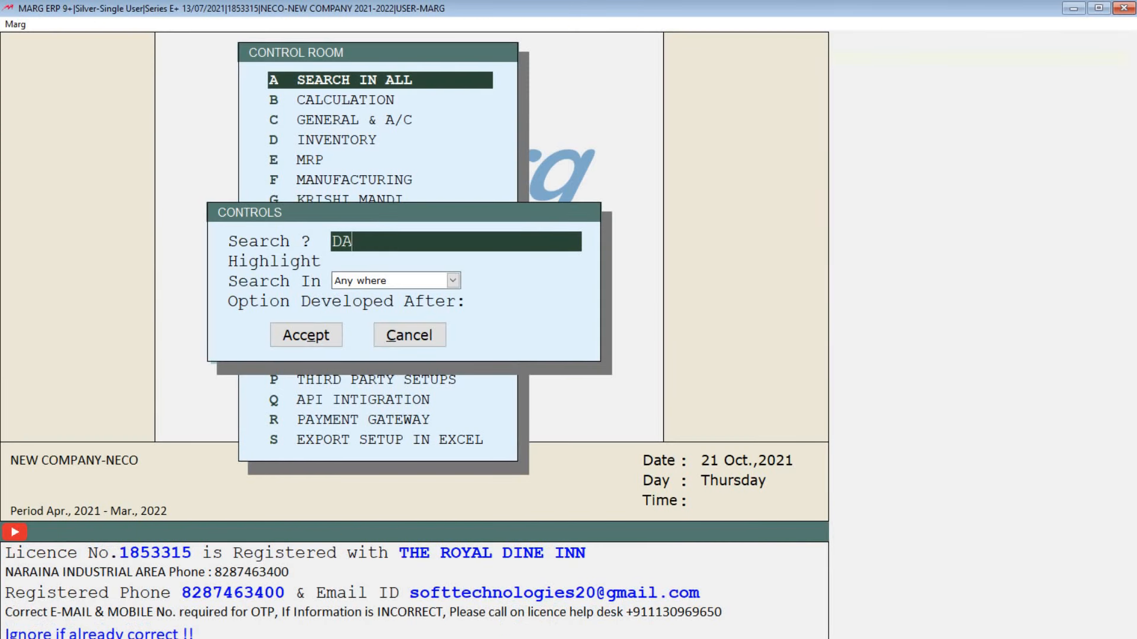
text( IMPORT)
key(Return)
key(Return)
key(Return)
key(Return)
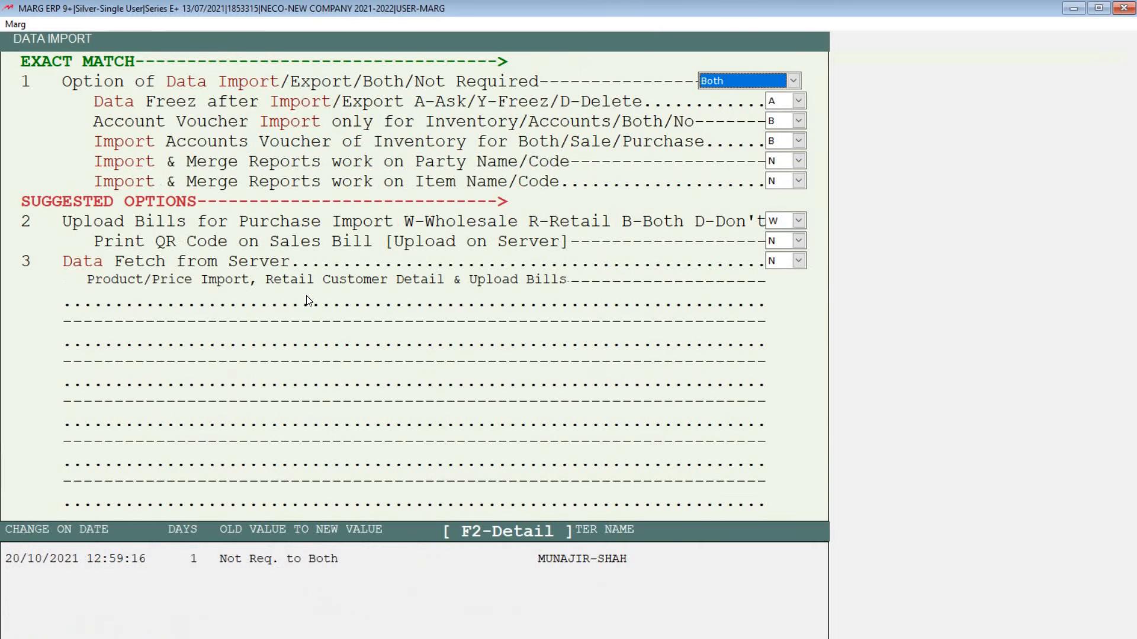
Step: Set the Option of Data Import/Export/Both/Not Required to Both and leave the Control Room, saving the changes
click(711, 81)
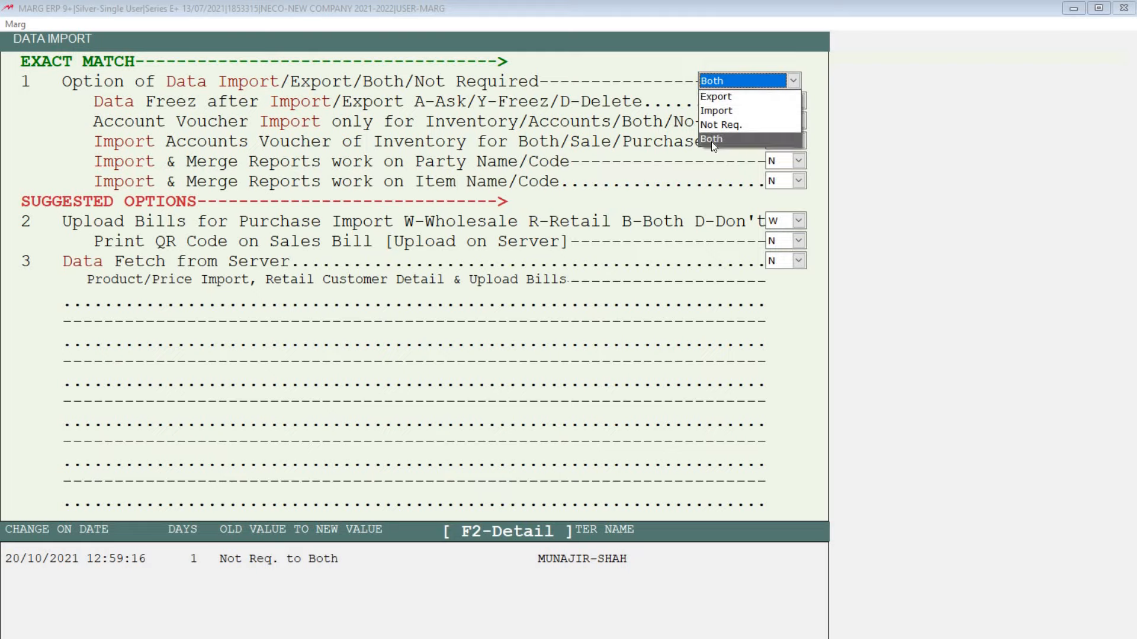
click(727, 123)
click(767, 81)
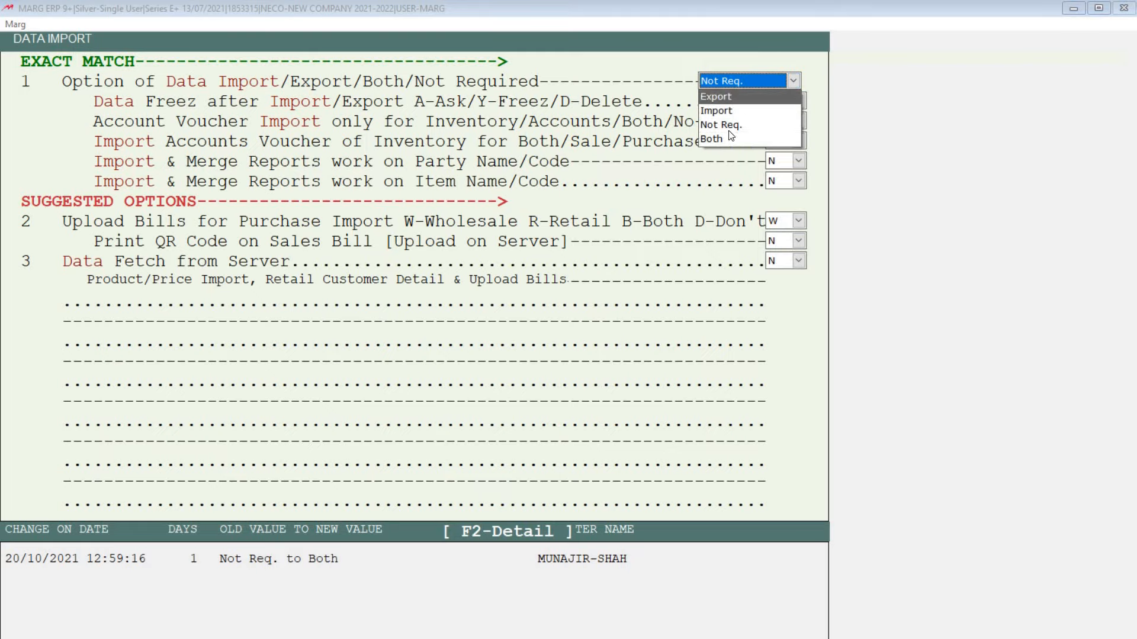
click(726, 140)
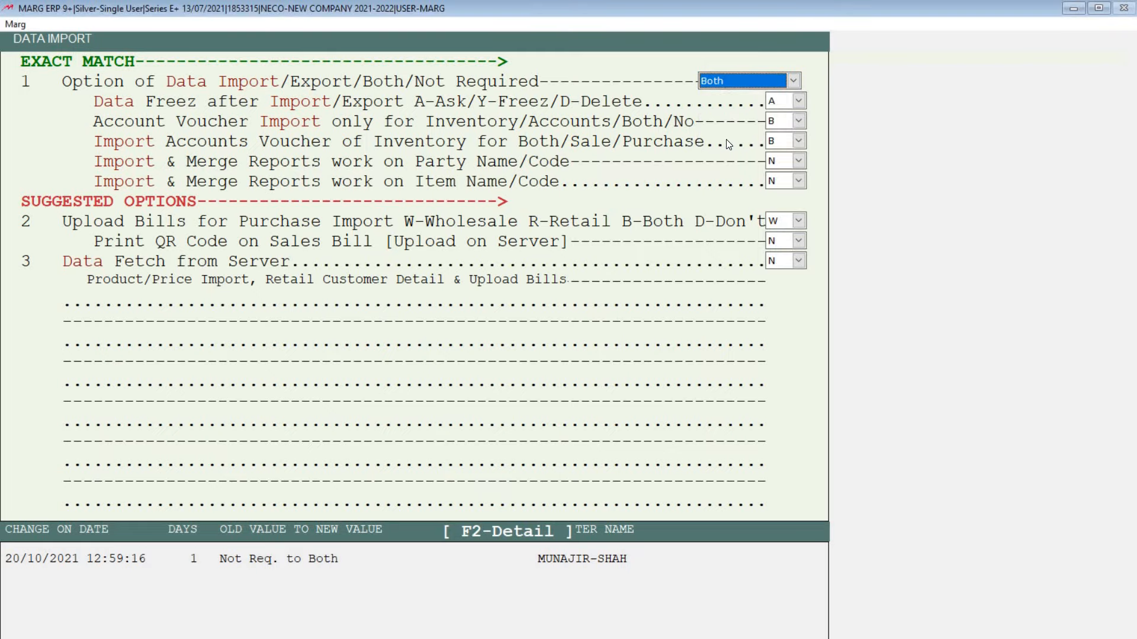
key(Return)
key(Escape)
key(Escape)
key(Right)
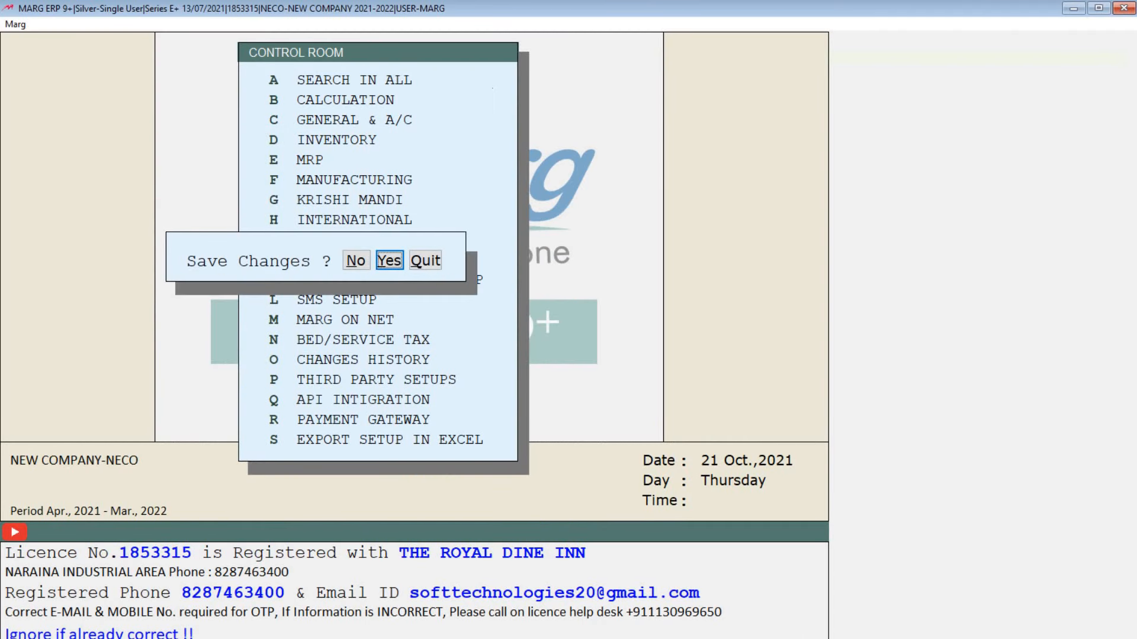
key(Return)
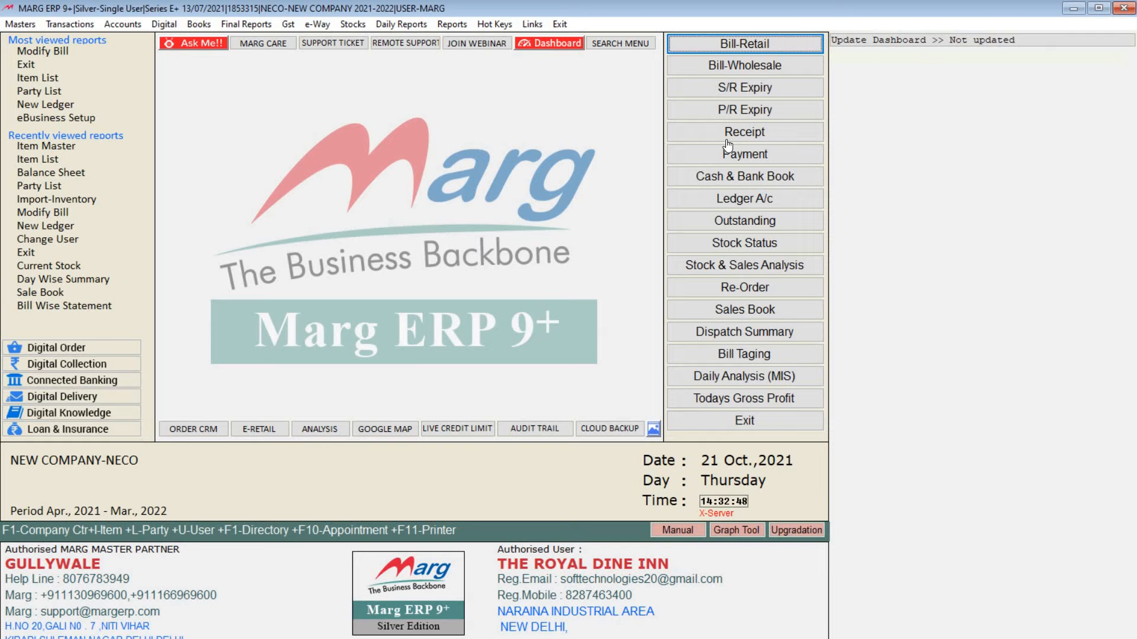
Step: Open the ERP Bridger import for inventory and start a new import method
click(21, 24)
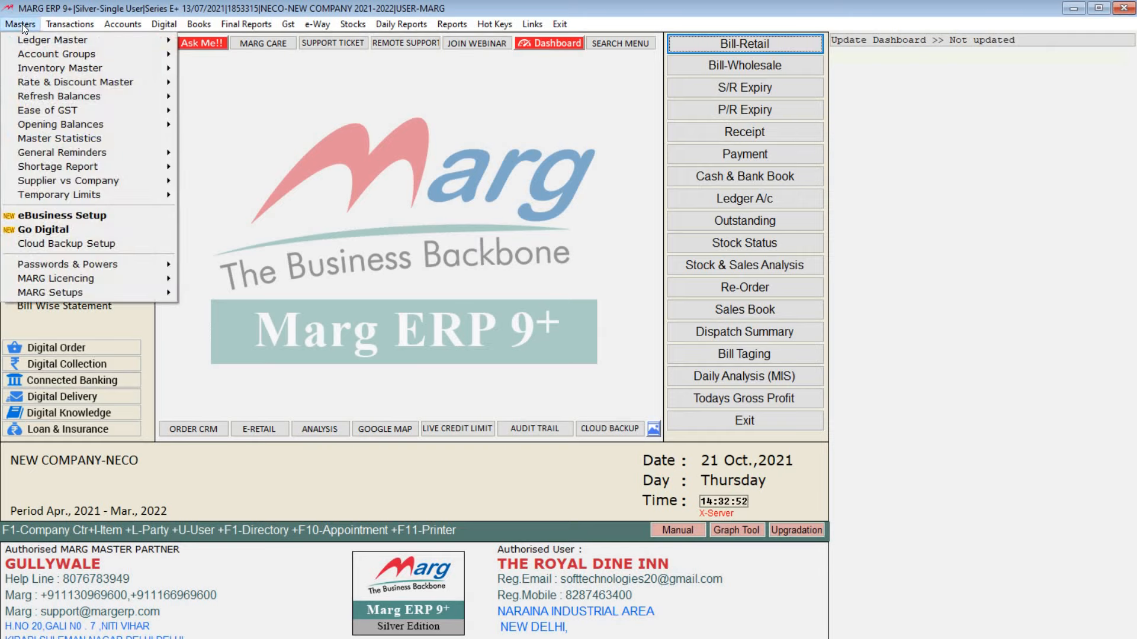
mouse_move(138, 292)
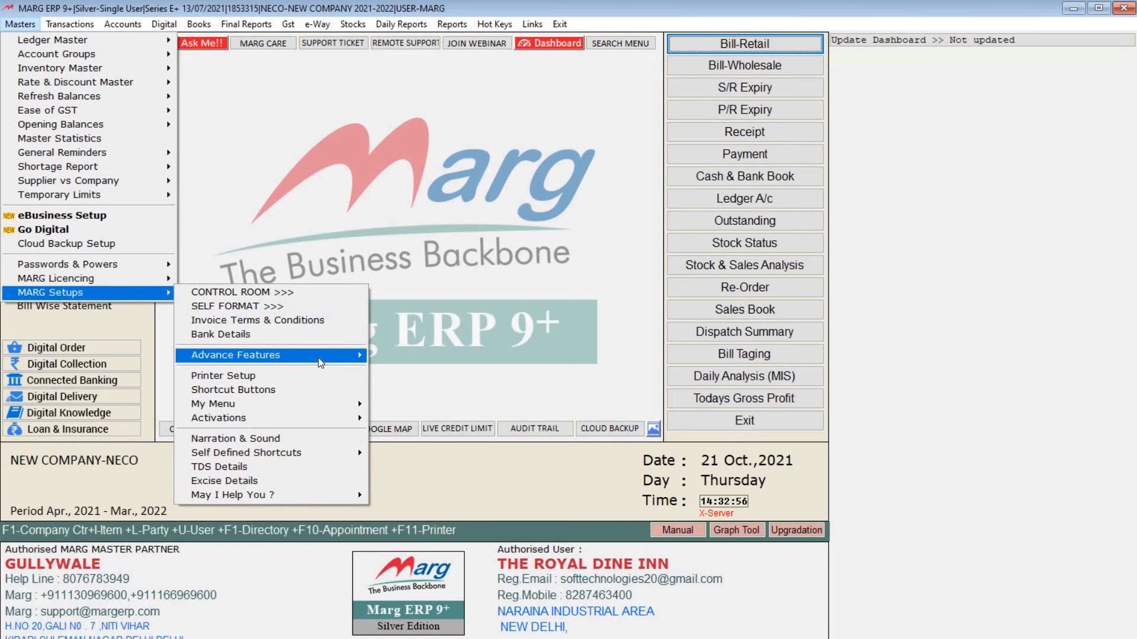
mouse_move(337, 358)
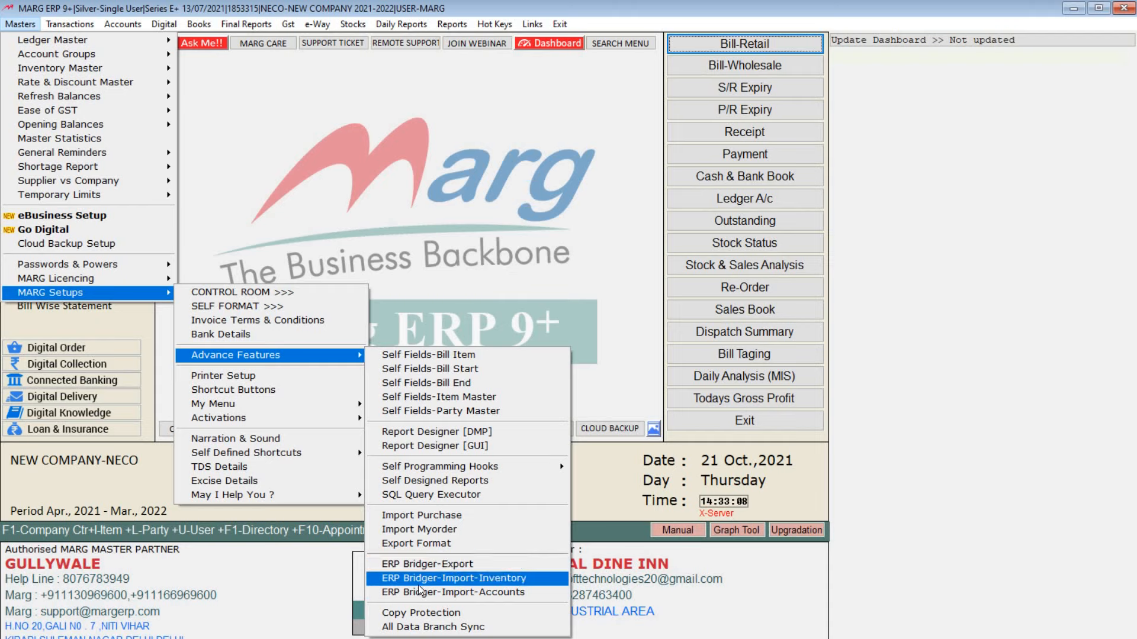
click(446, 580)
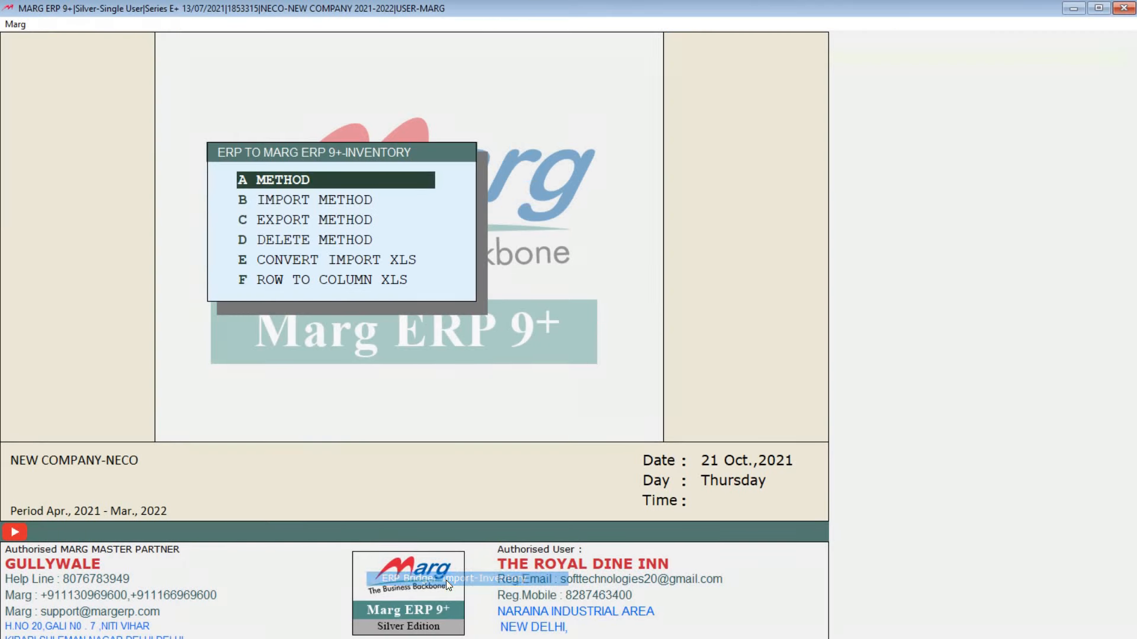
click(287, 184)
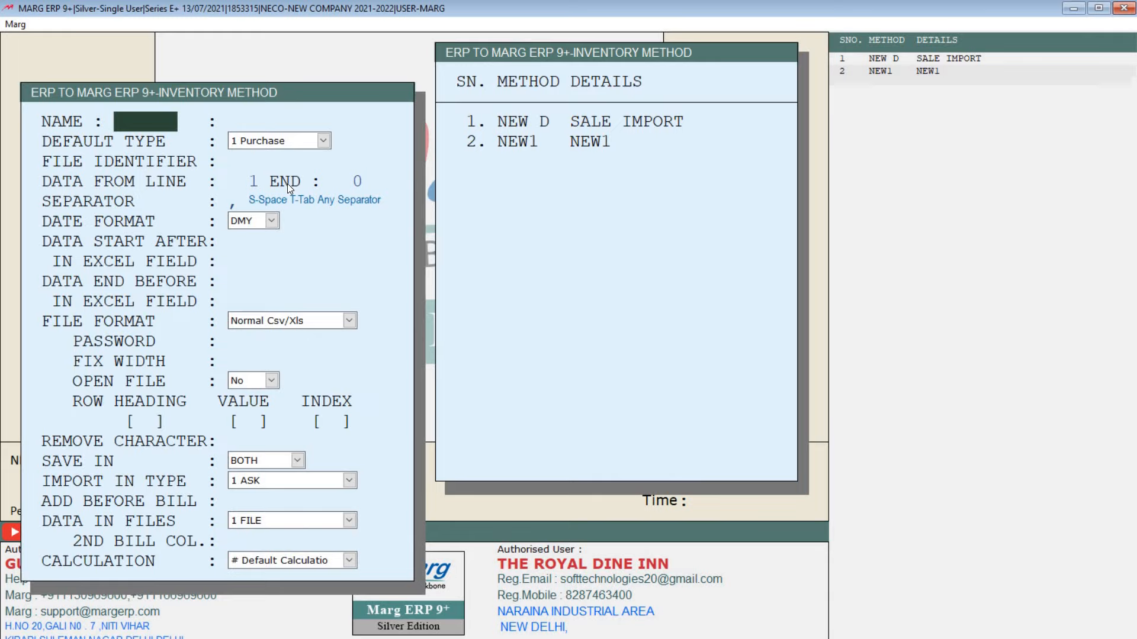
Step: Name the import method DEMO1 with the details SALE/PURCHASE, keeping the default type 1 Purchase and a blank file identifier
text(DEMO1)
key(Return)
key(Return)
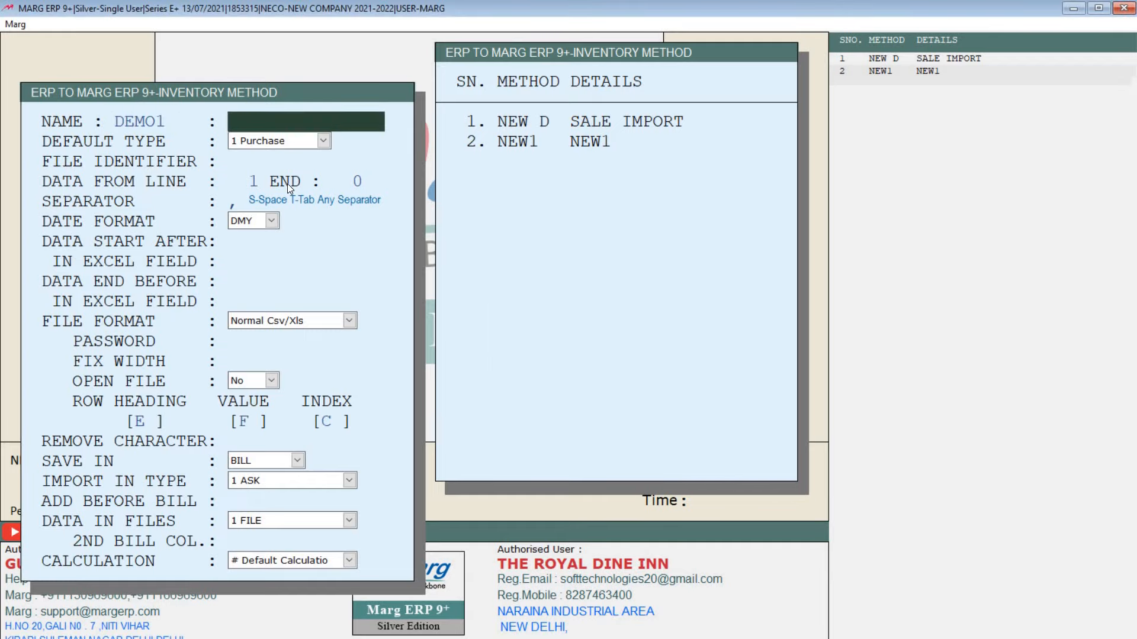
text(SALE/PURCHAS)
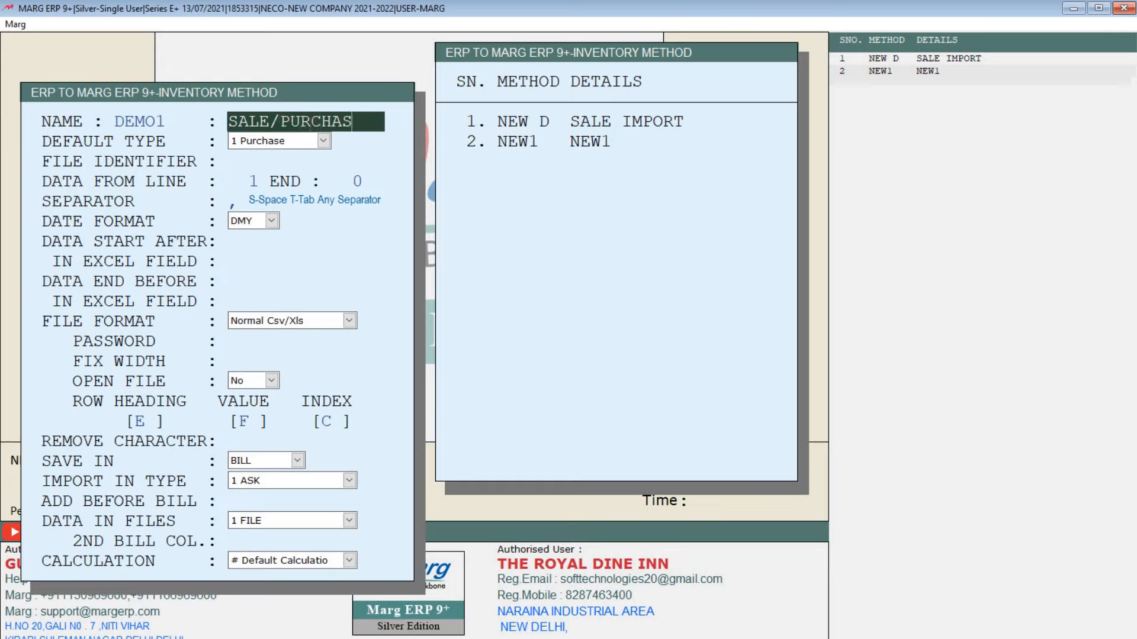
text(E)
key(Return)
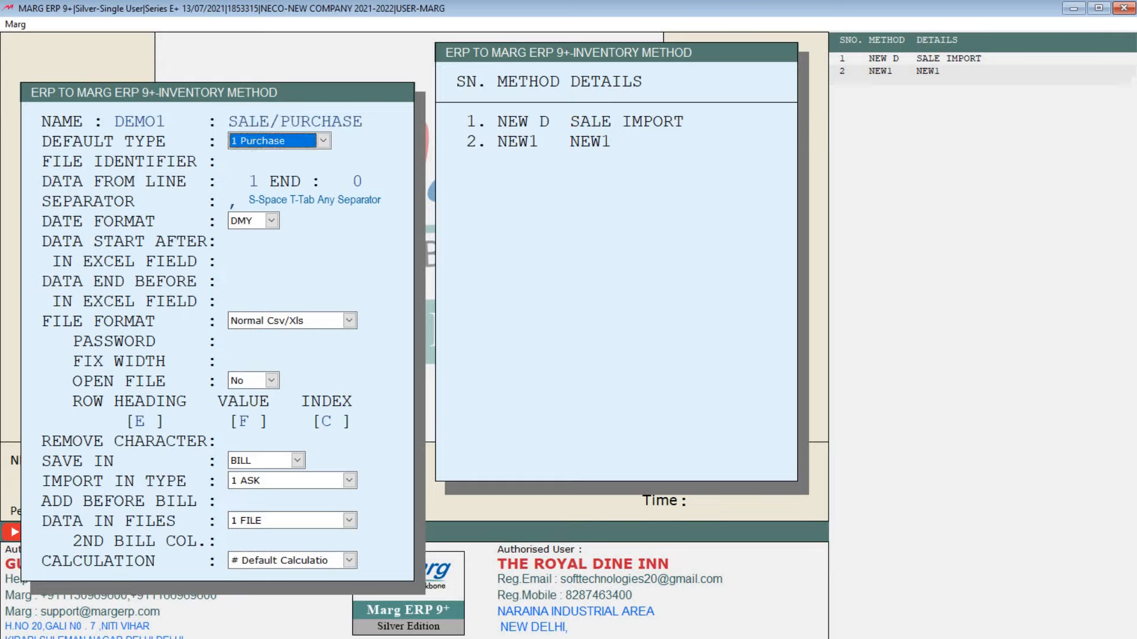
key(Return)
key(Return)
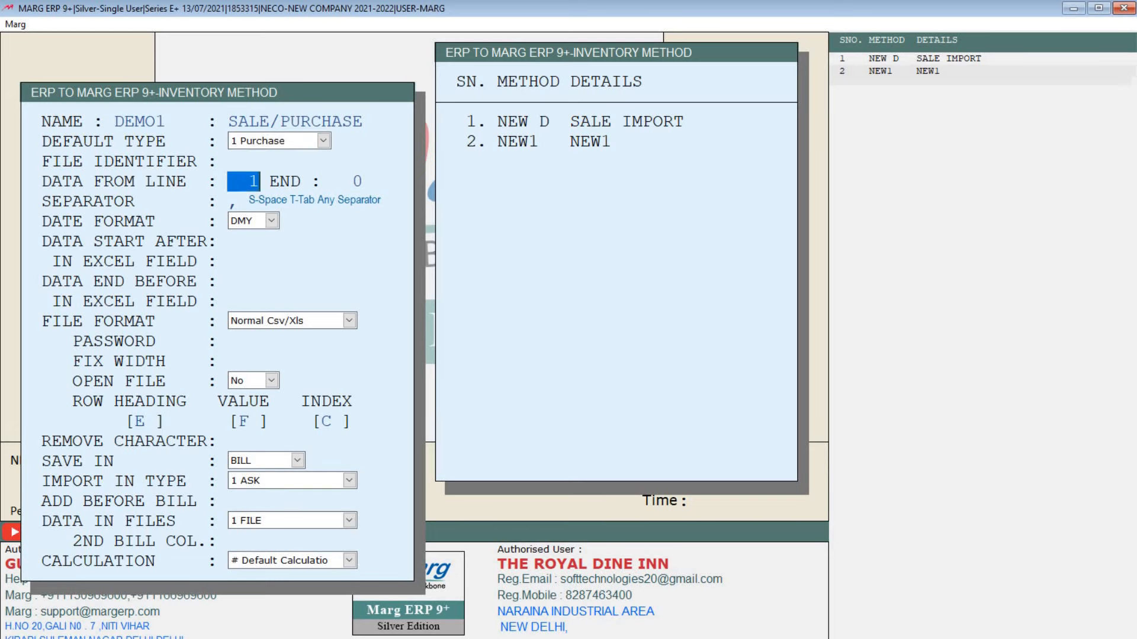
Step: Switch to Excel and look through the sale bill rows in the sale entry template workbook
click(1065, 8)
click(382, 259)
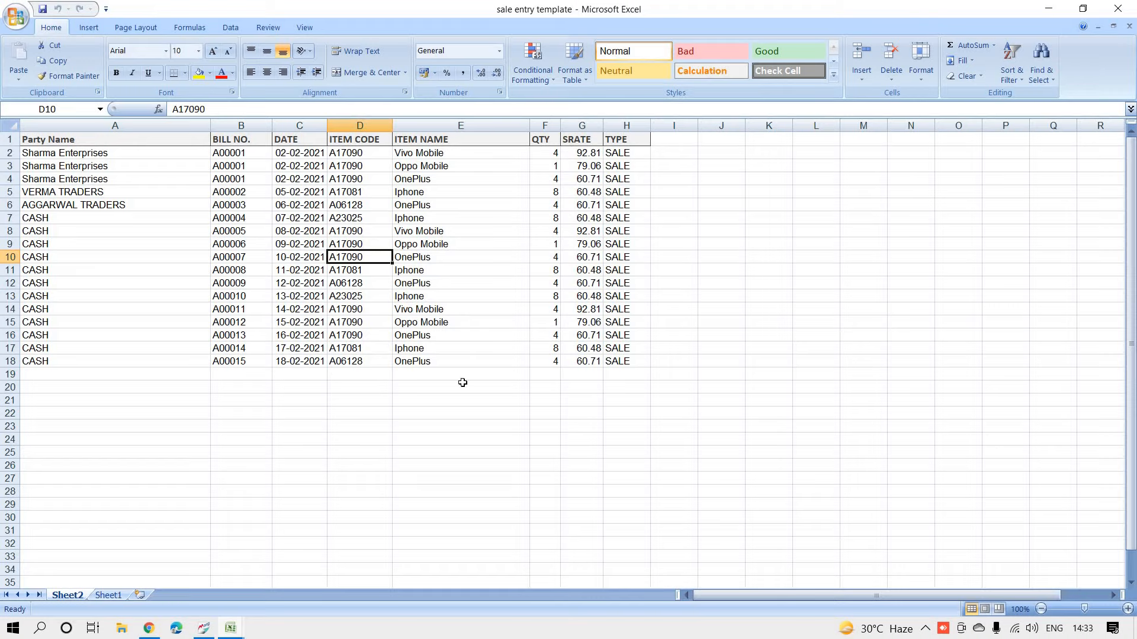
drag(638, 153, 639, 166)
drag(530, 274, 39, 367)
click(239, 289)
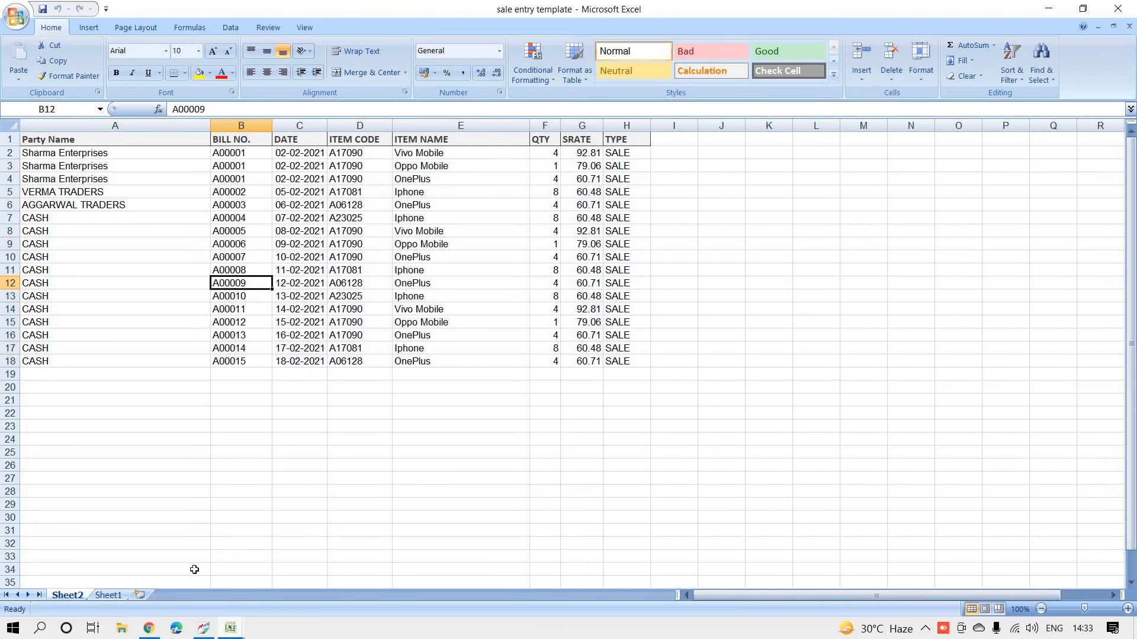
Step: Bring up the Sale and Purchase workbook and review its SALE and PURCHASE rows from the headings to the last entry
mouse_move(231, 628)
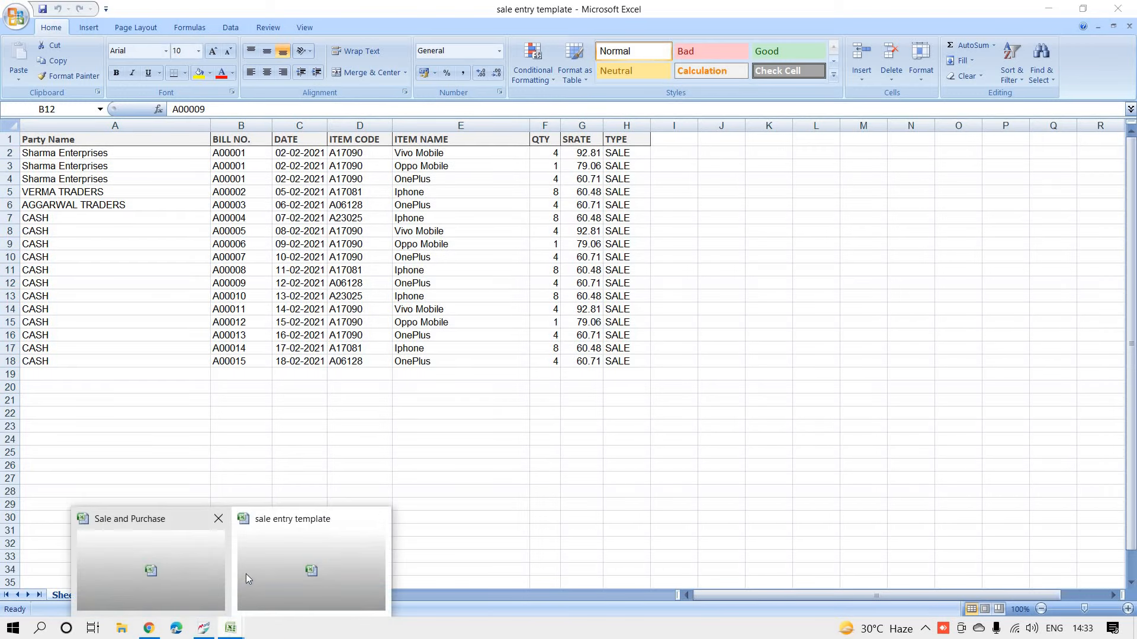
click(139, 562)
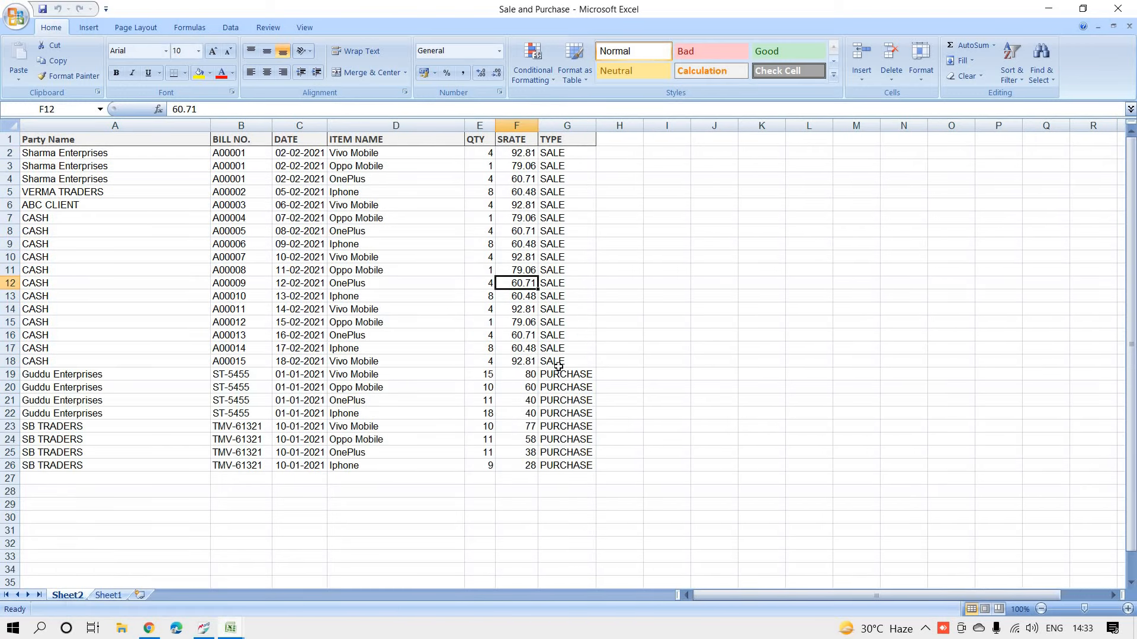
drag(558, 364, 567, 465)
click(591, 259)
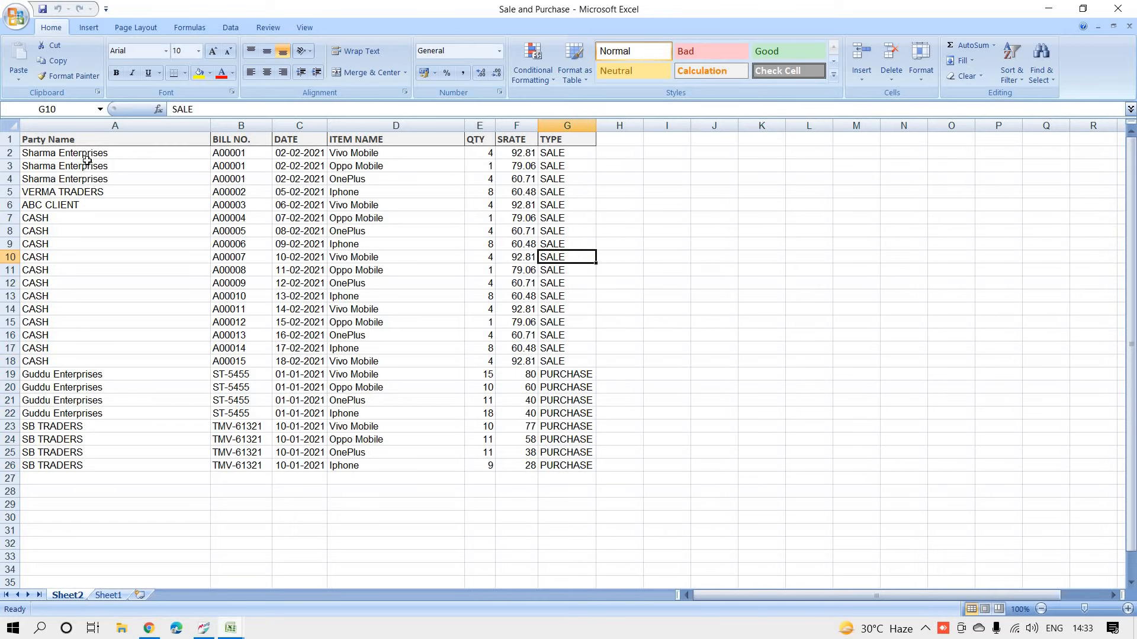
drag(89, 153, 583, 500)
click(627, 427)
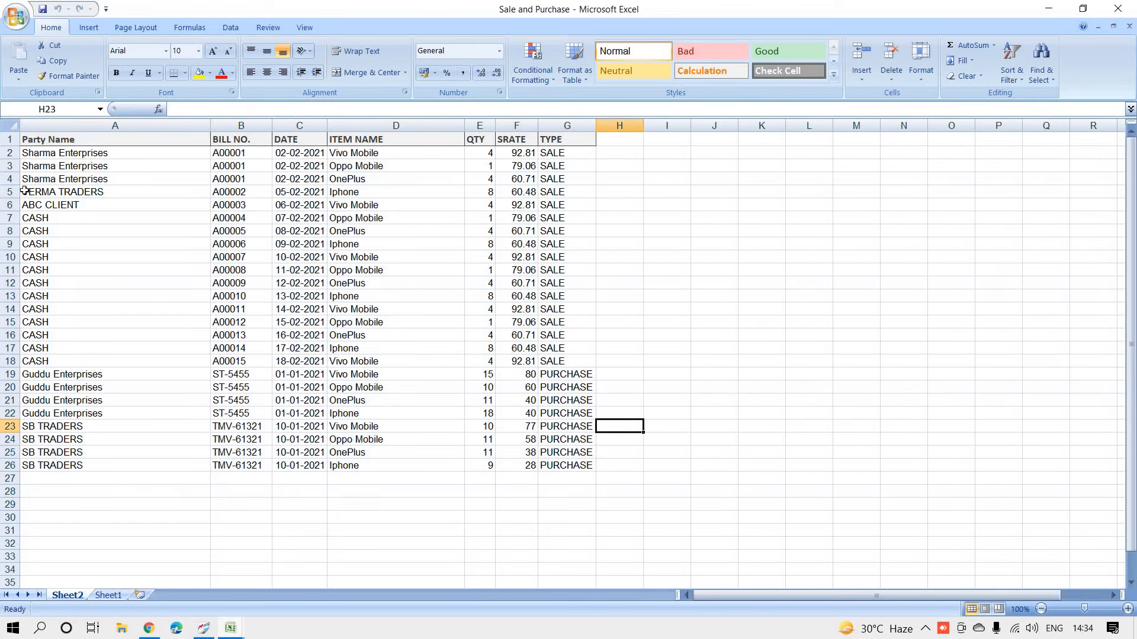
drag(52, 139, 579, 490)
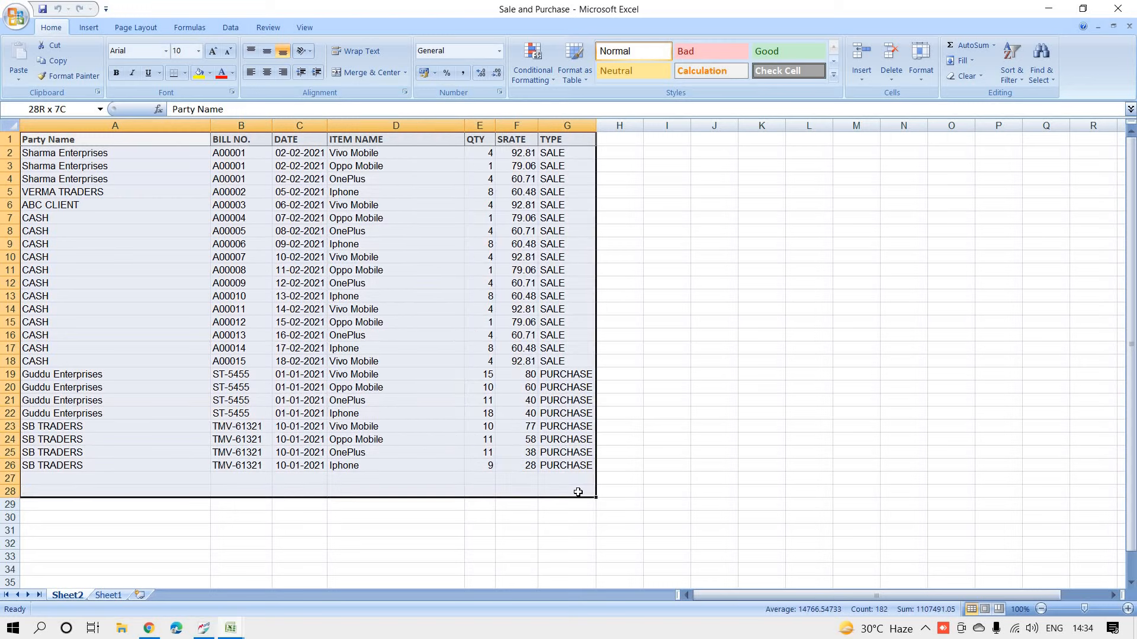
click(255, 373)
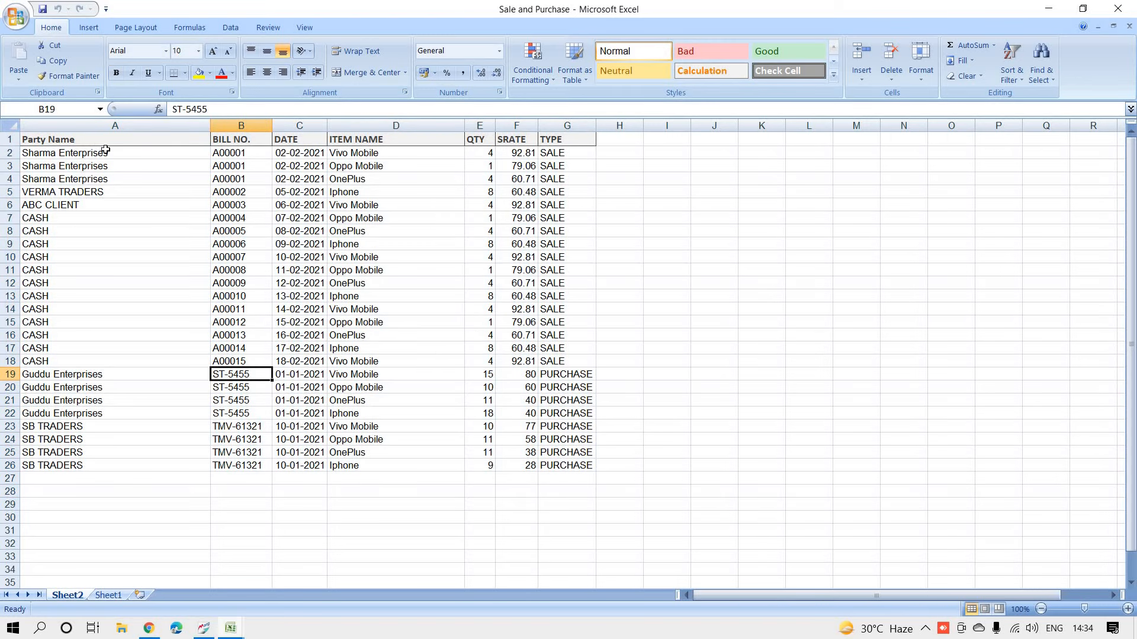
drag(101, 143, 606, 467)
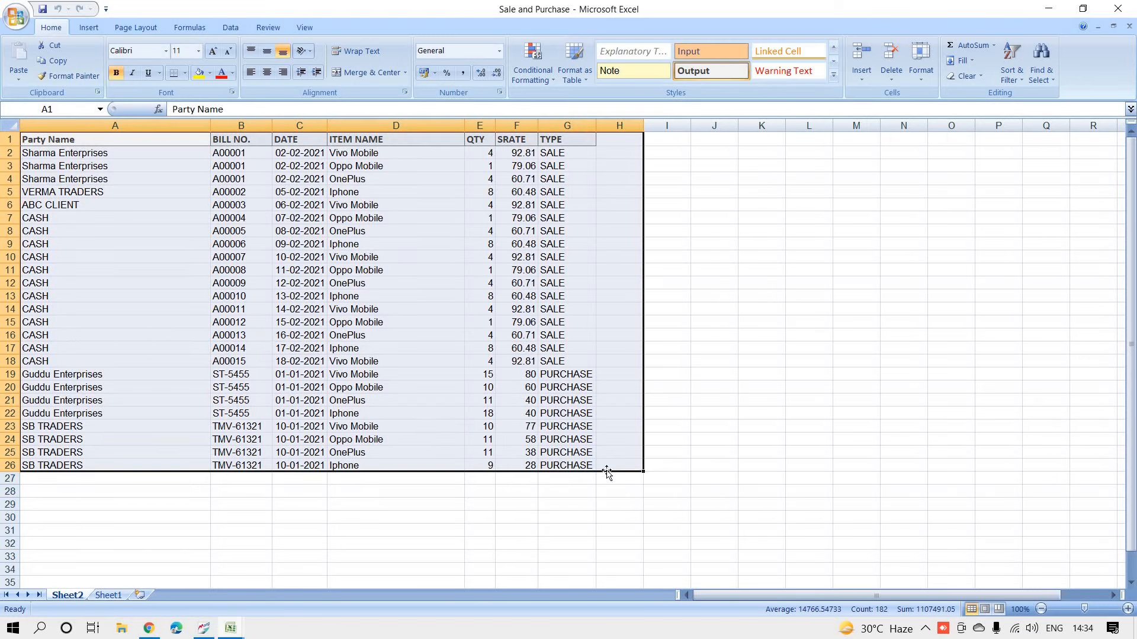
Step: Compare the method's starting line with the Sale and Purchase workbook, checking the data rows below the headings
click(205, 628)
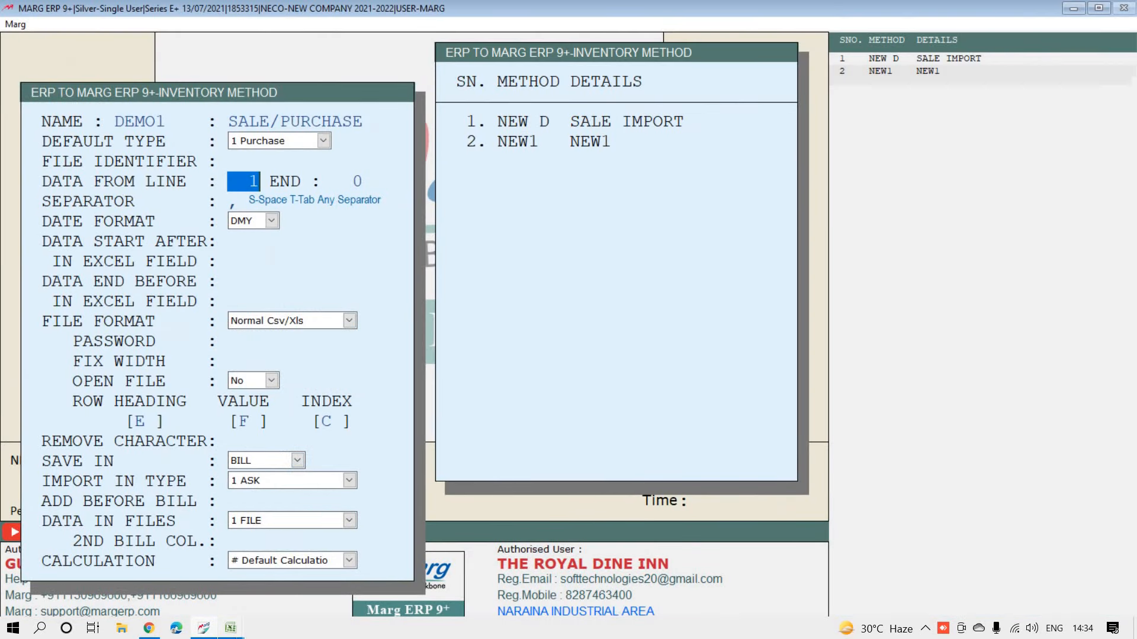
click(231, 628)
click(166, 562)
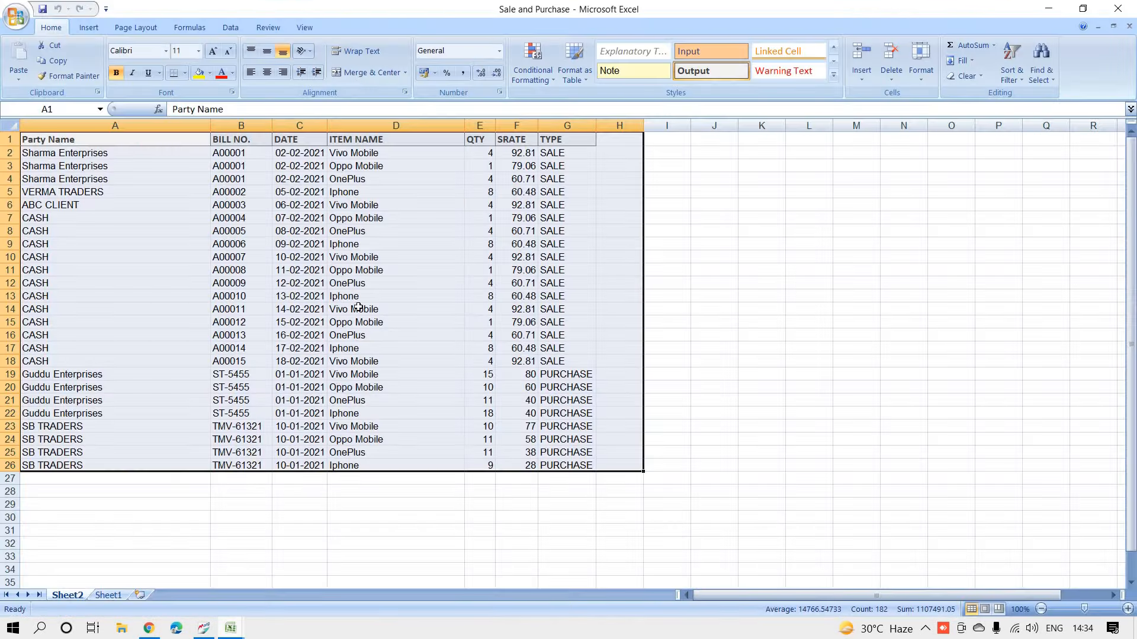
click(396, 309)
drag(26, 155, 482, 466)
drag(591, 481, 592, 482)
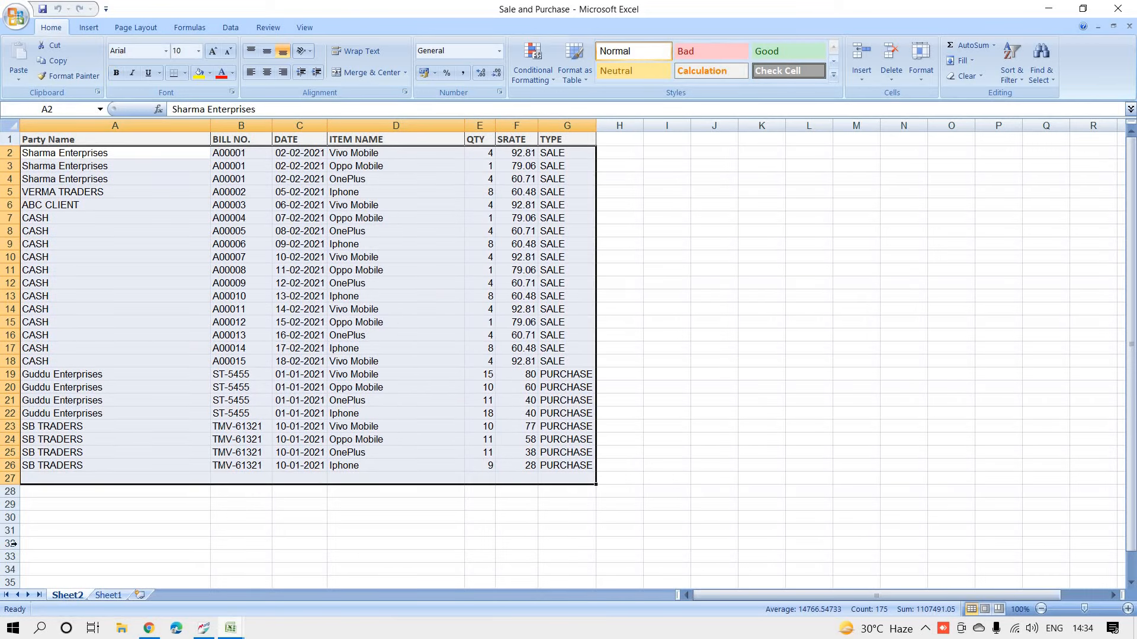
Step: Back in Marg ERP, set the method's data to start from line 2, keeping end 0, the comma separator and DMY date format
click(206, 630)
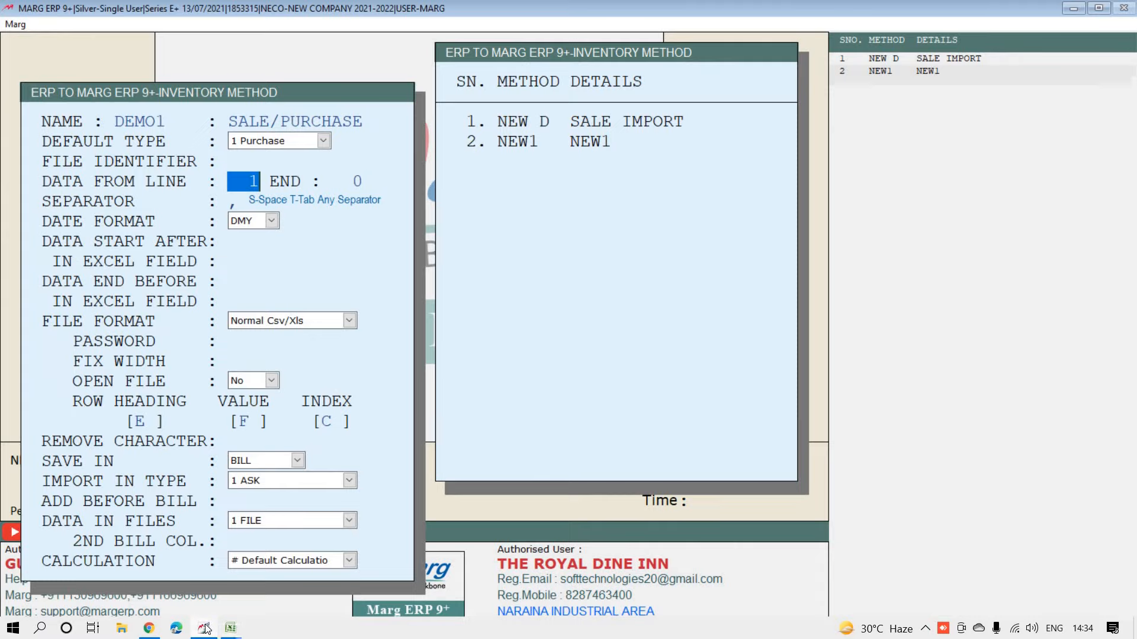
text(2)
key(Return)
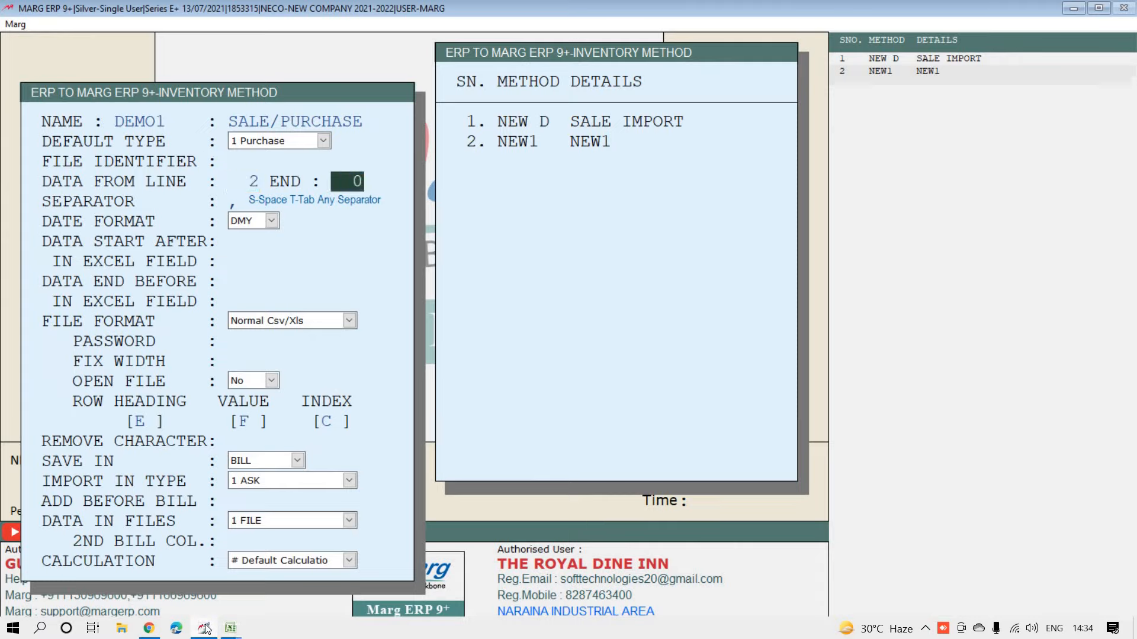
key(Return)
key(Return)
key(Return)
key(Return)
key(Return)
key(Return)
key(Return)
key(Return)
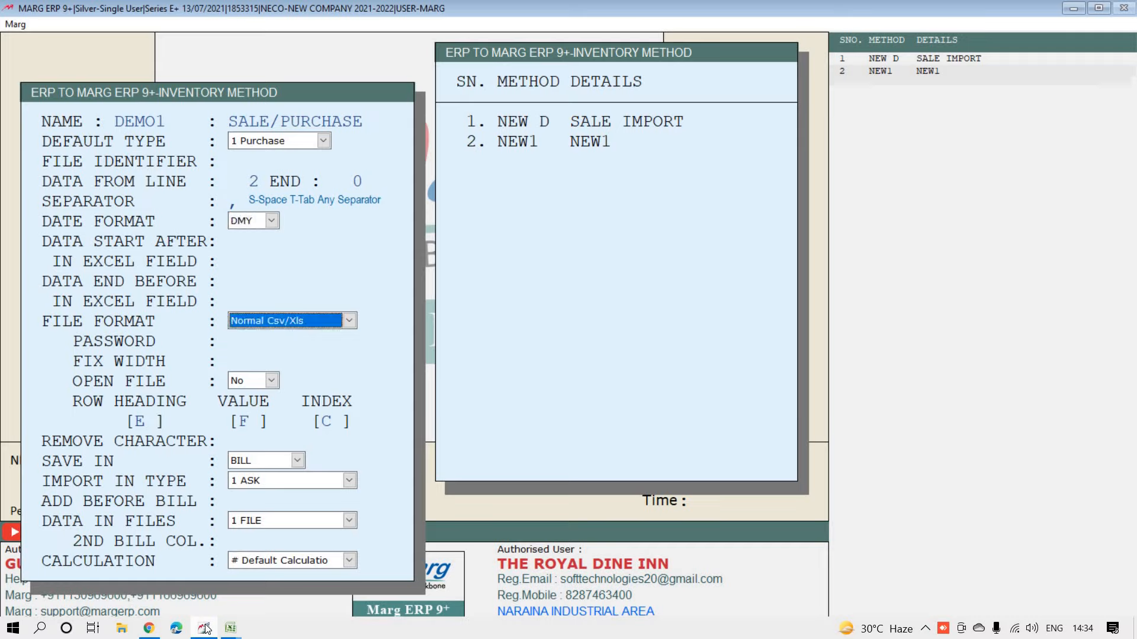
Step: Keep the Normal Csv/Xls file format, Open File No and Save In BILL, and set Import In Type to 2 MAIN_FLAG
key(Return)
key(Return)
key(Return)
key(Return)
key(Return)
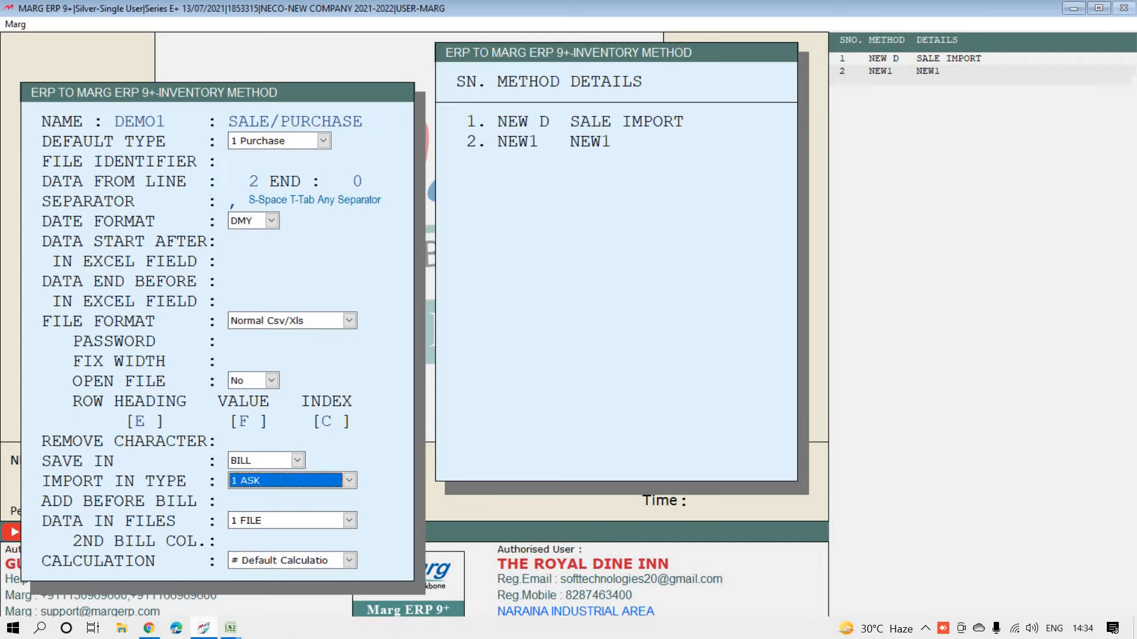
click(295, 480)
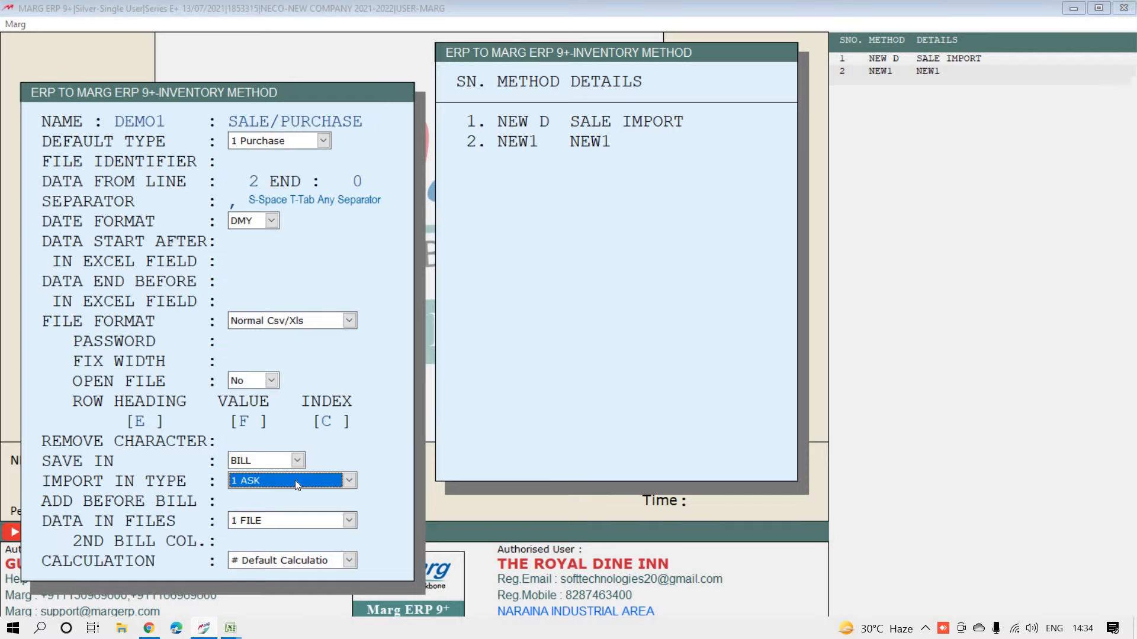
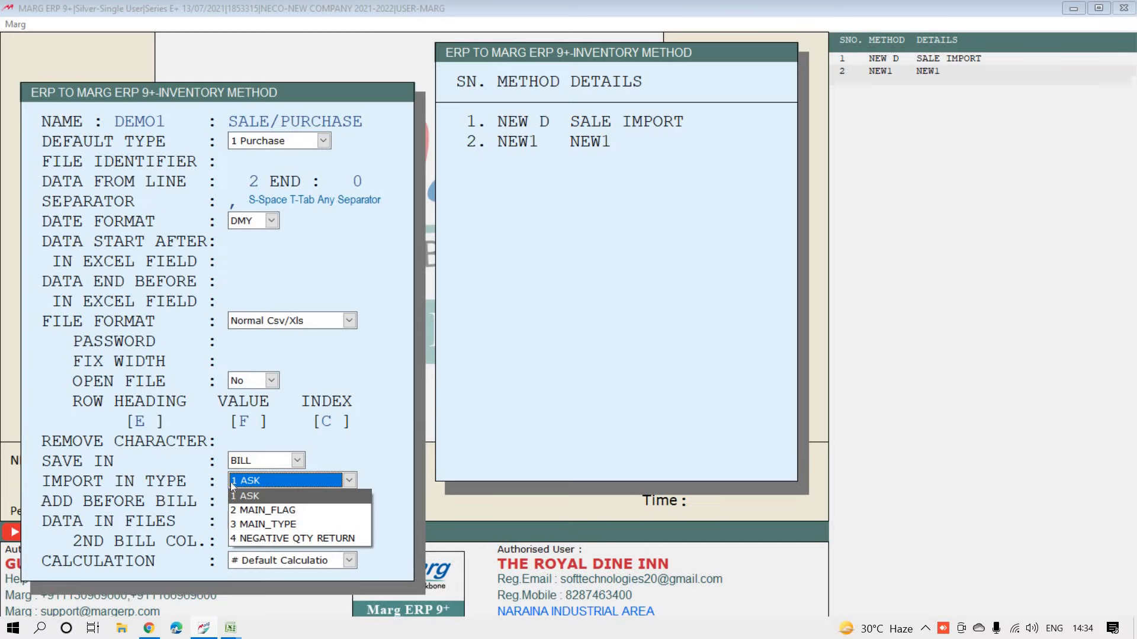
click(289, 510)
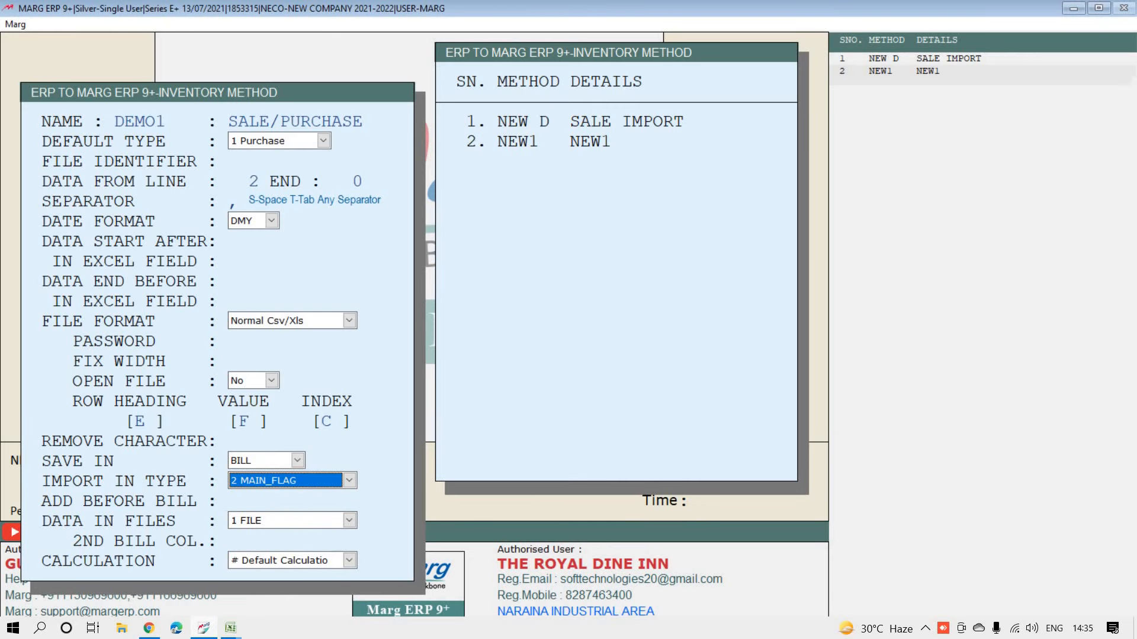
Step: Accept 1 FILE for Data In Files and the default calculation, and bring up the MAIN_FLAG value list
key(Return)
key(Return)
key(Return)
key(Return)
key(Return)
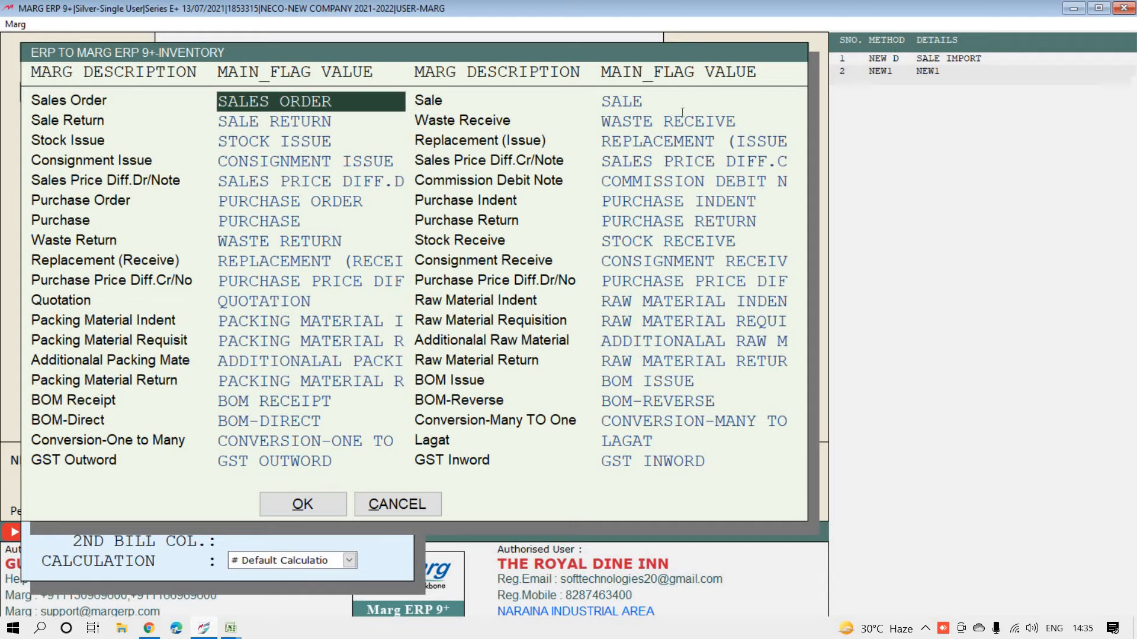
key(Return)
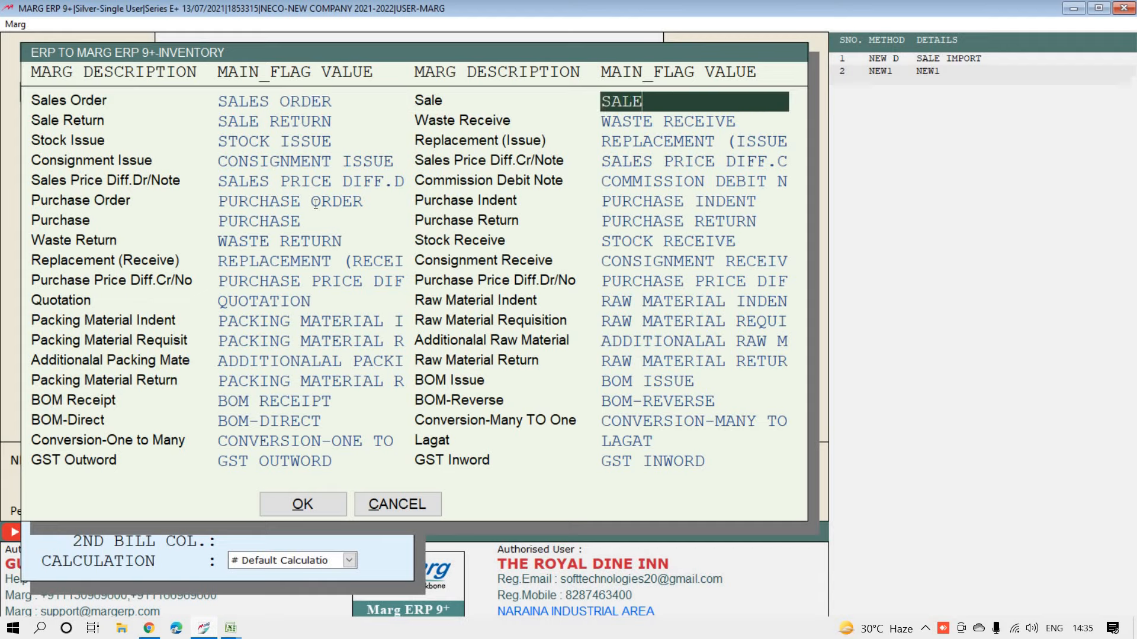
click(304, 221)
drag(302, 220, 215, 220)
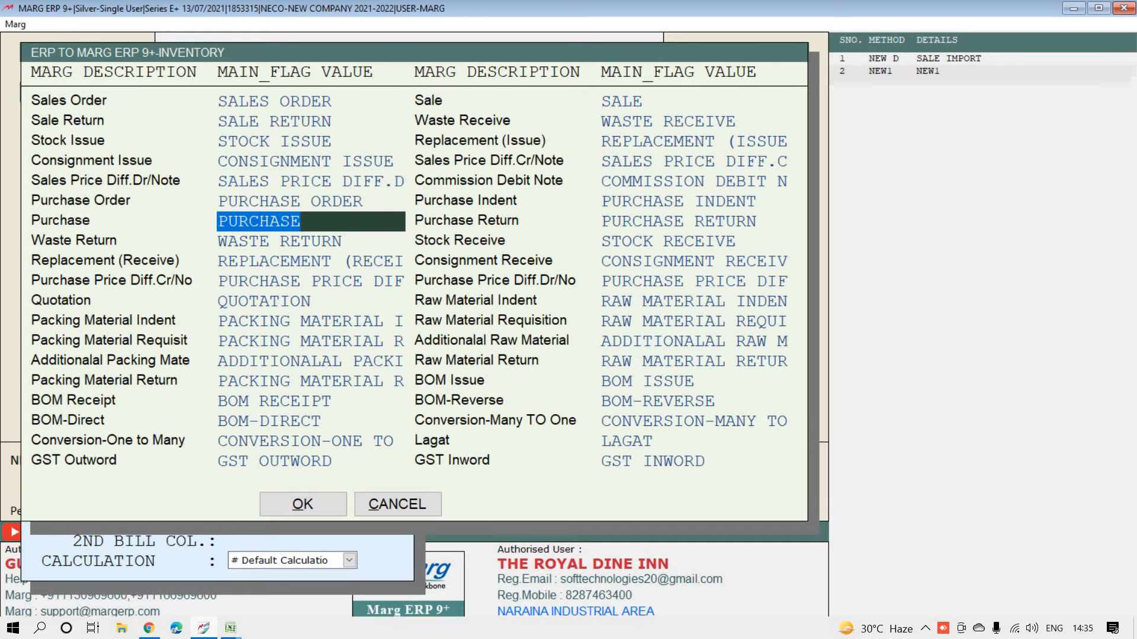
key(Right)
key(Left)
key(Right)
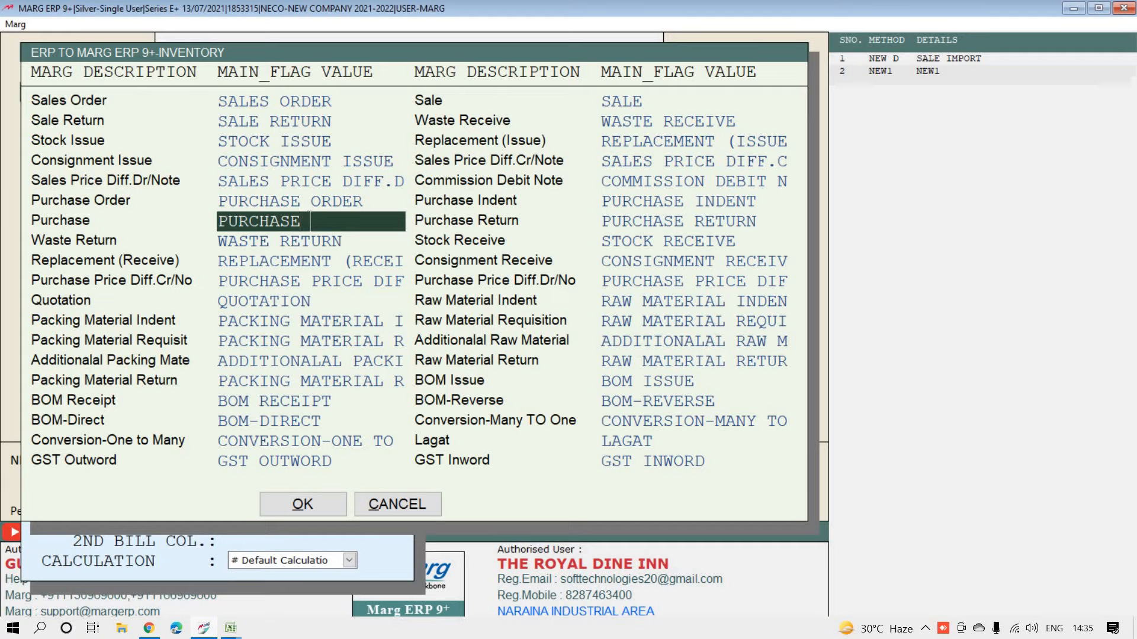
text(FF)
key(BackSpace)
key(BackSpace)
Step: Copy the Purchase MAIN_FLAG value and paste it into TYPE cell G19 of the Sale and Purchase workbook in Excel
double_click(294, 216)
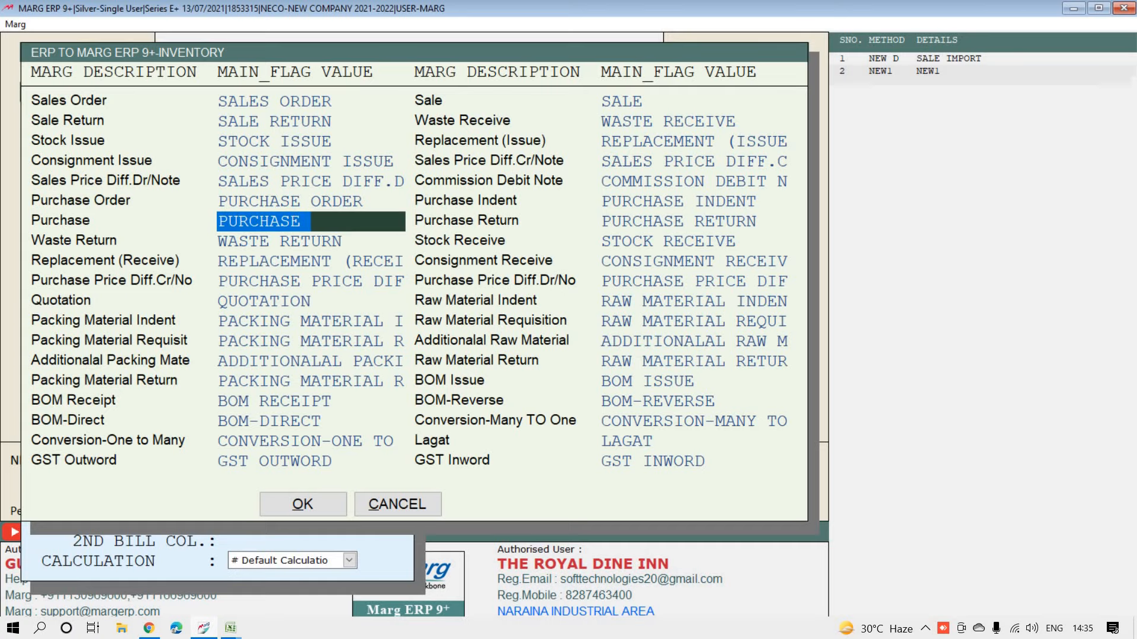
key(End)
key(shift+Home)
key(ctrl+c)
click(232, 630)
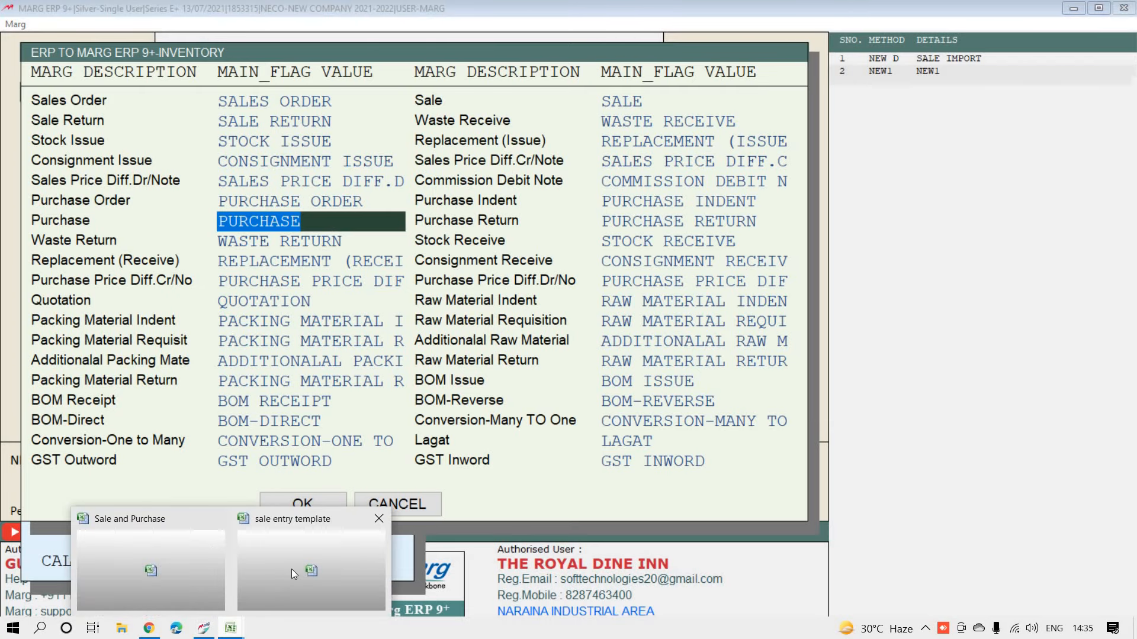
click(183, 545)
click(615, 362)
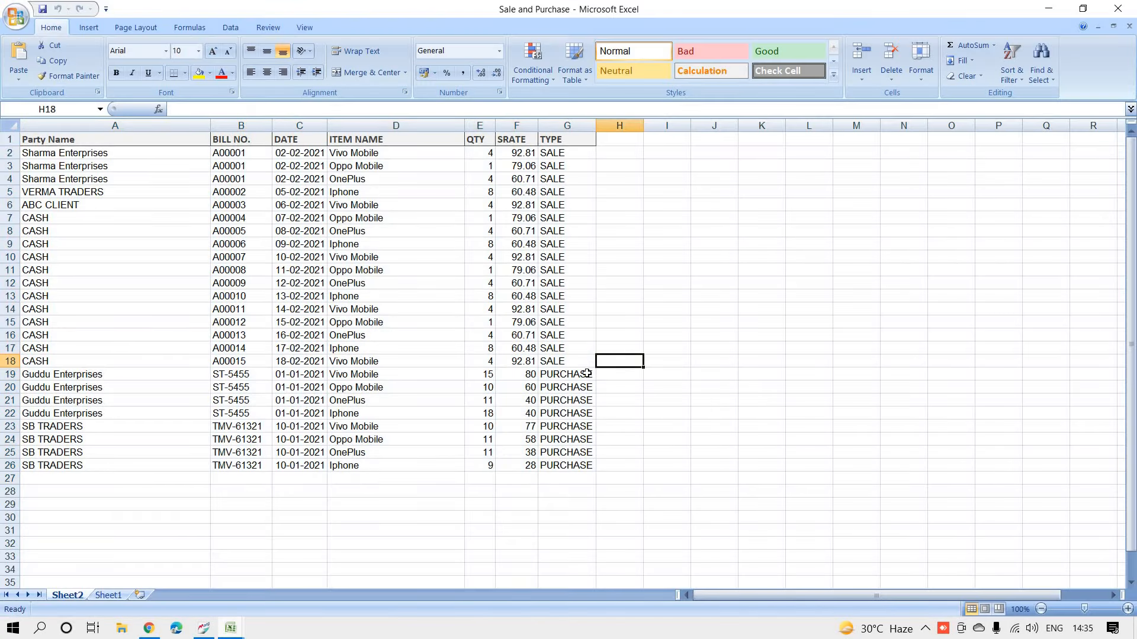
click(586, 373)
key(ctrl+v)
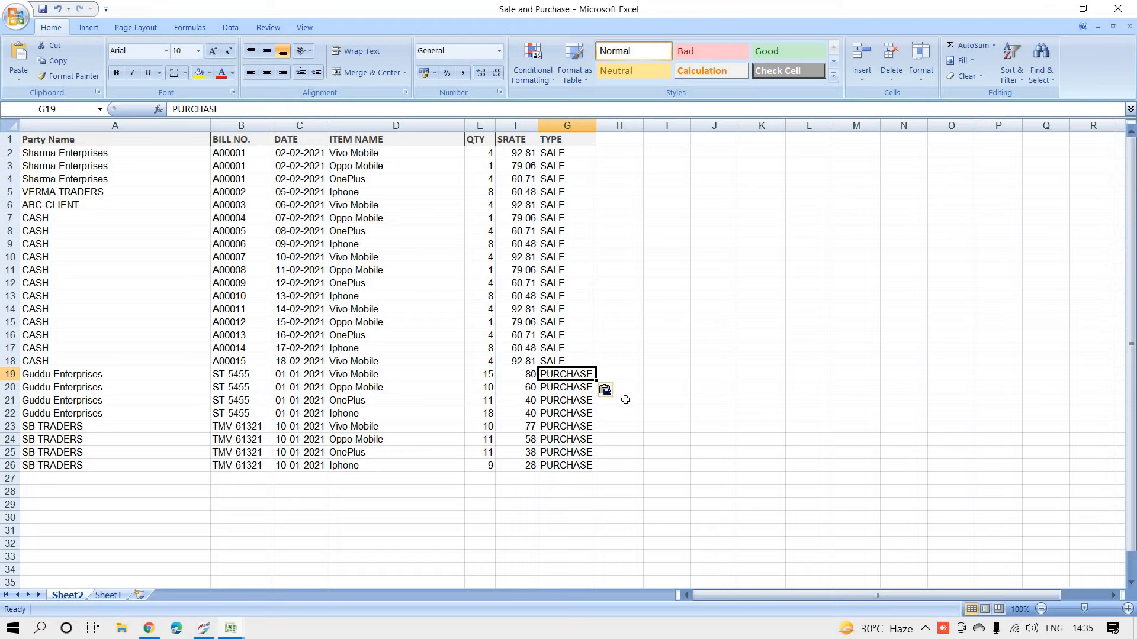
Step: Paste the copied PURCHASE value over the remaining purchase rows of the TYPE column, G20 to G26
drag(561, 466, 562, 389)
key(ctrl+v)
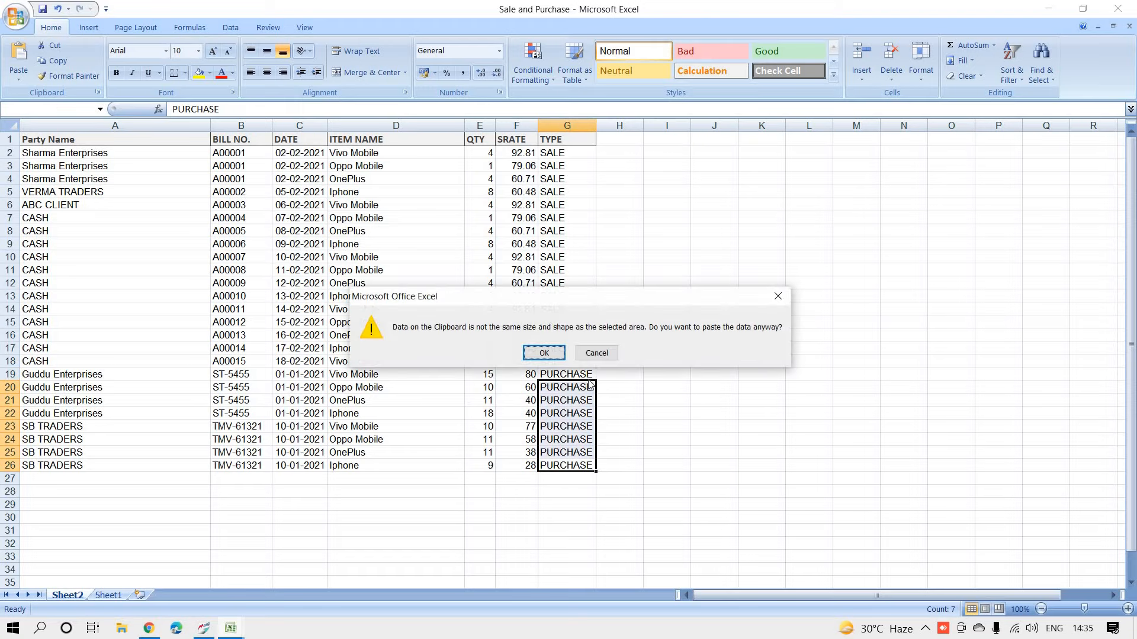
click(543, 354)
click(614, 463)
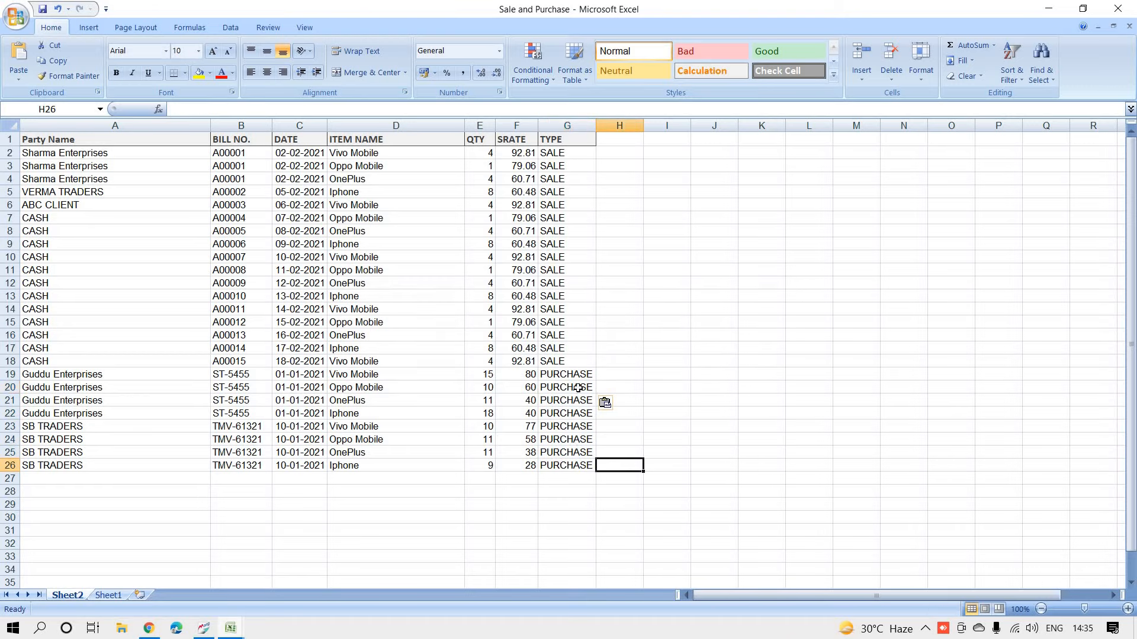
Step: Compare the TYPE column's SALE entries with the Sale, Sale Return and Sales Order flags in Marg ERP, and accept the MAIN_FLAG list
click(567, 450)
drag(565, 167, 554, 258)
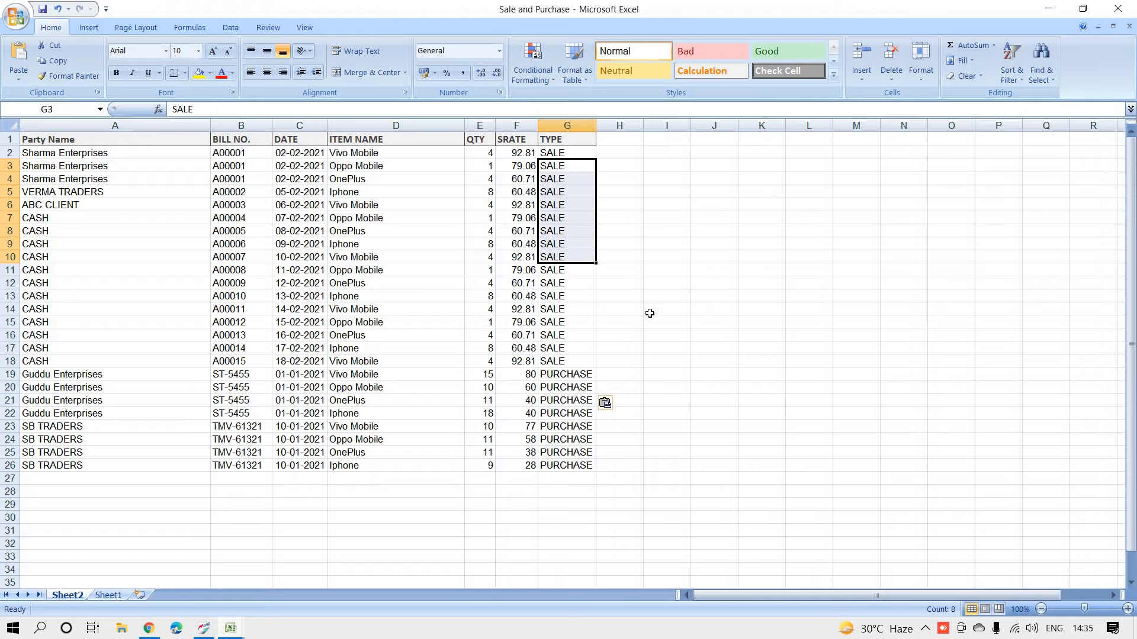
click(209, 628)
click(644, 98)
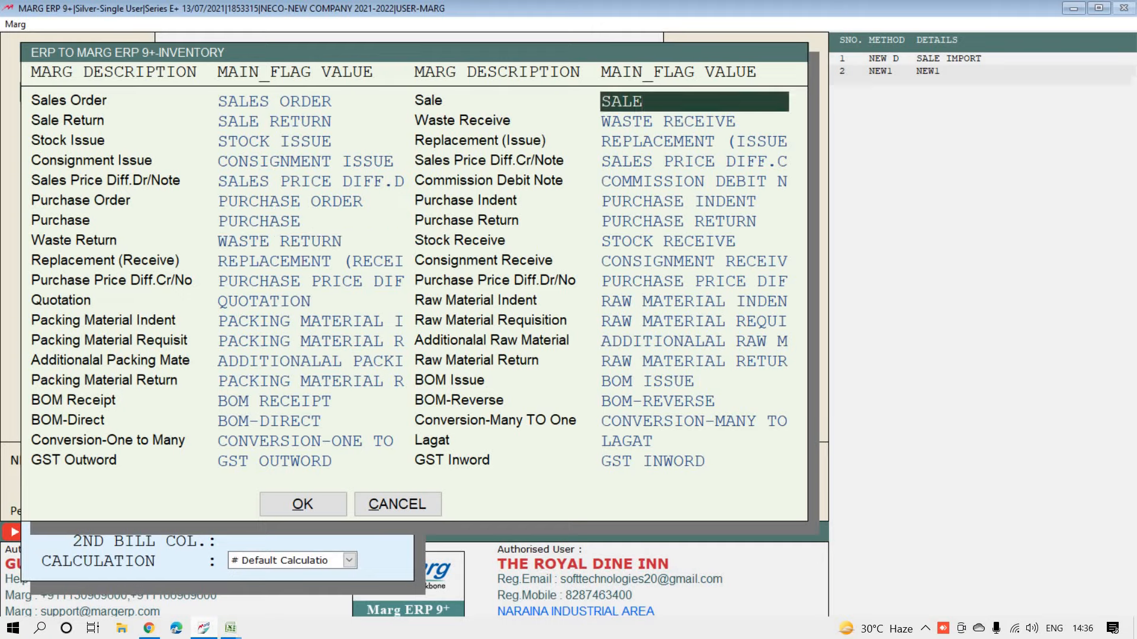
drag(643, 101, 606, 100)
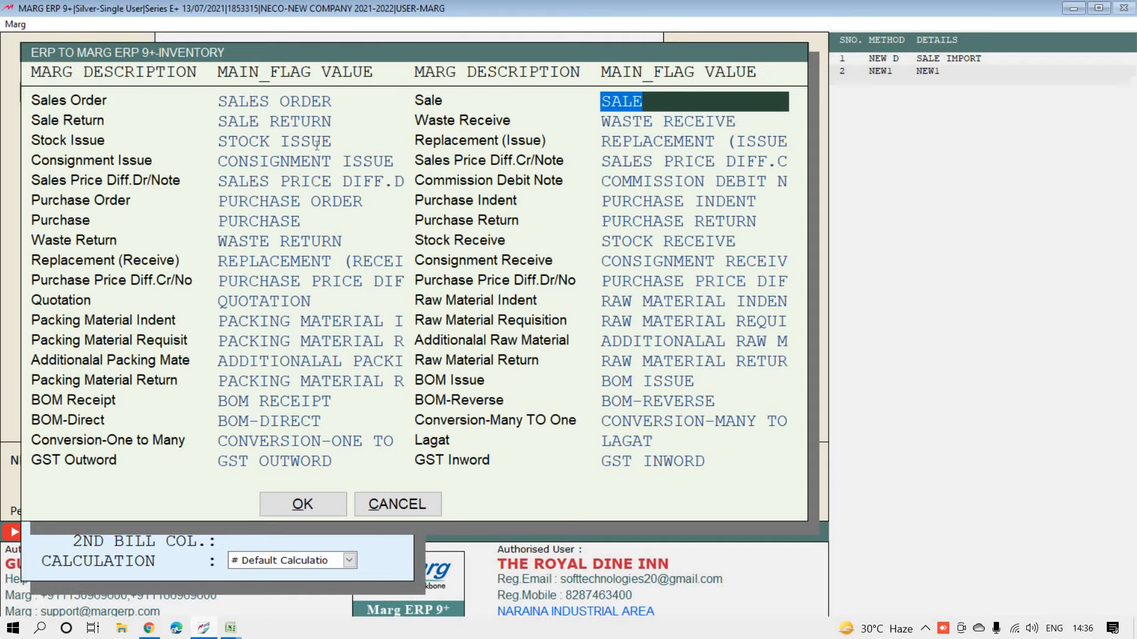
click(253, 125)
drag(217, 123, 329, 124)
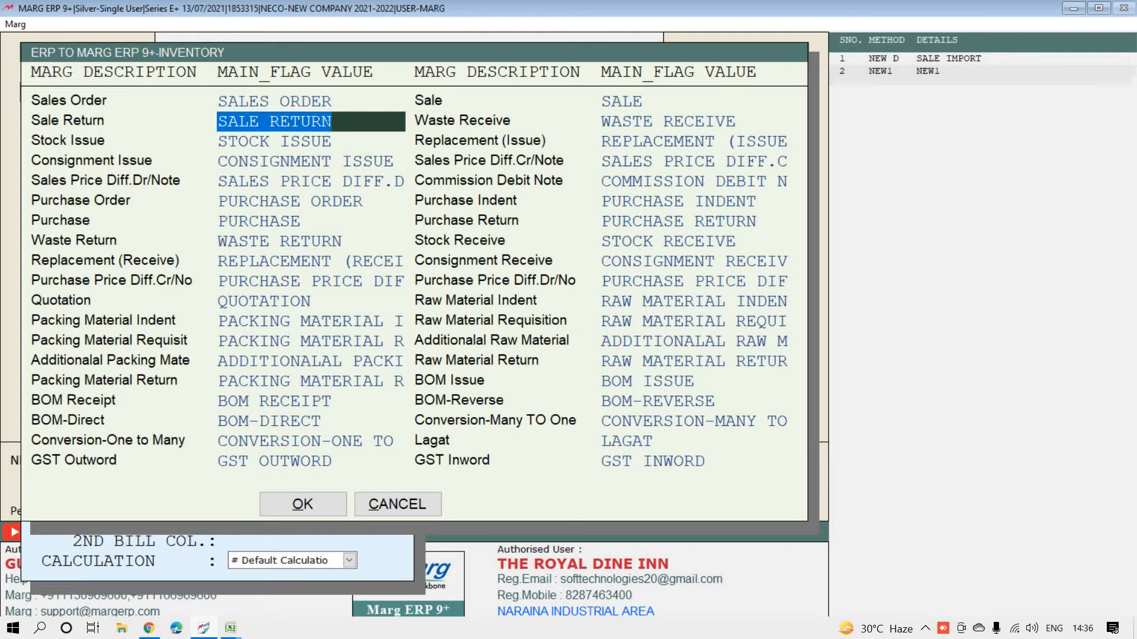
click(333, 102)
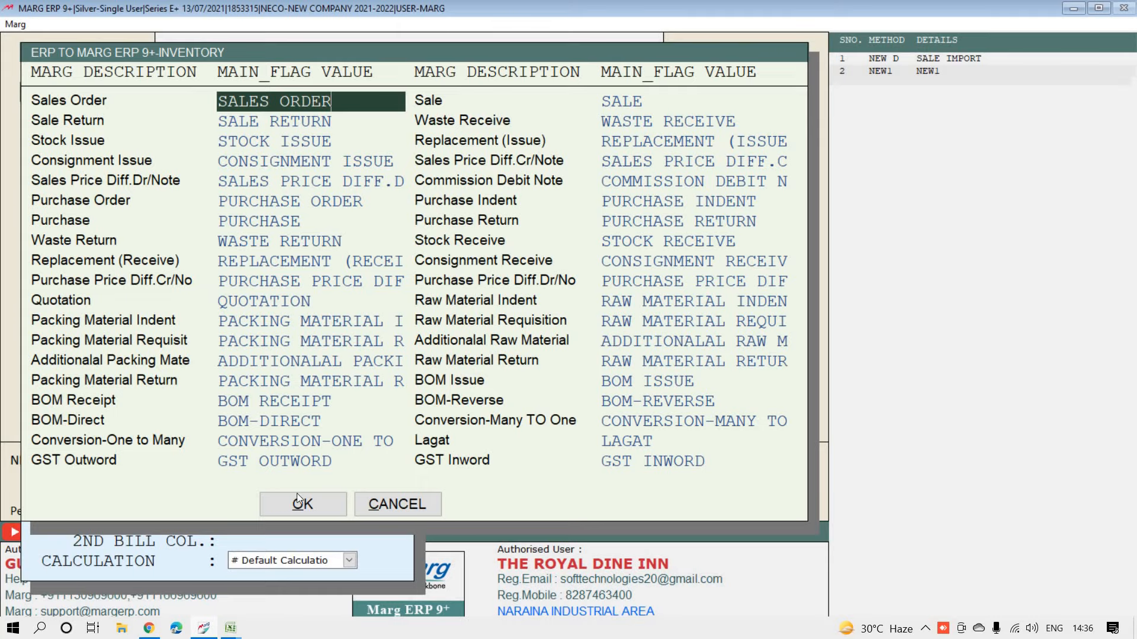
click(314, 508)
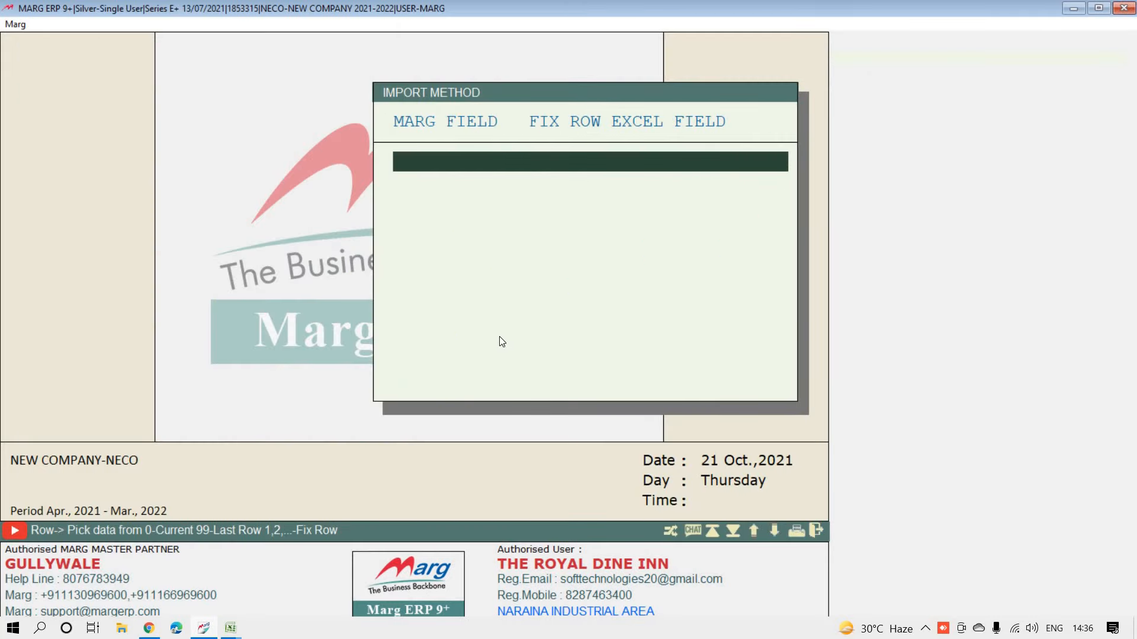
Step: Check the Party Name column in the Sale and Purchase workbook, and add the BILL PARTY NAME variable to Marg ERP's import method
key(Return)
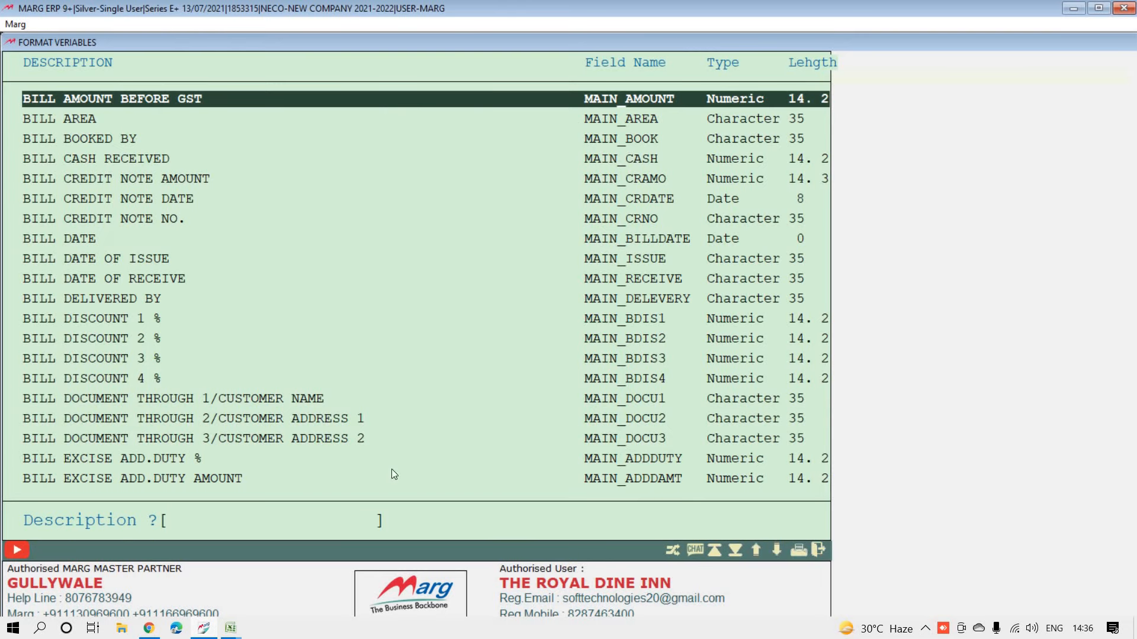
mouse_move(231, 631)
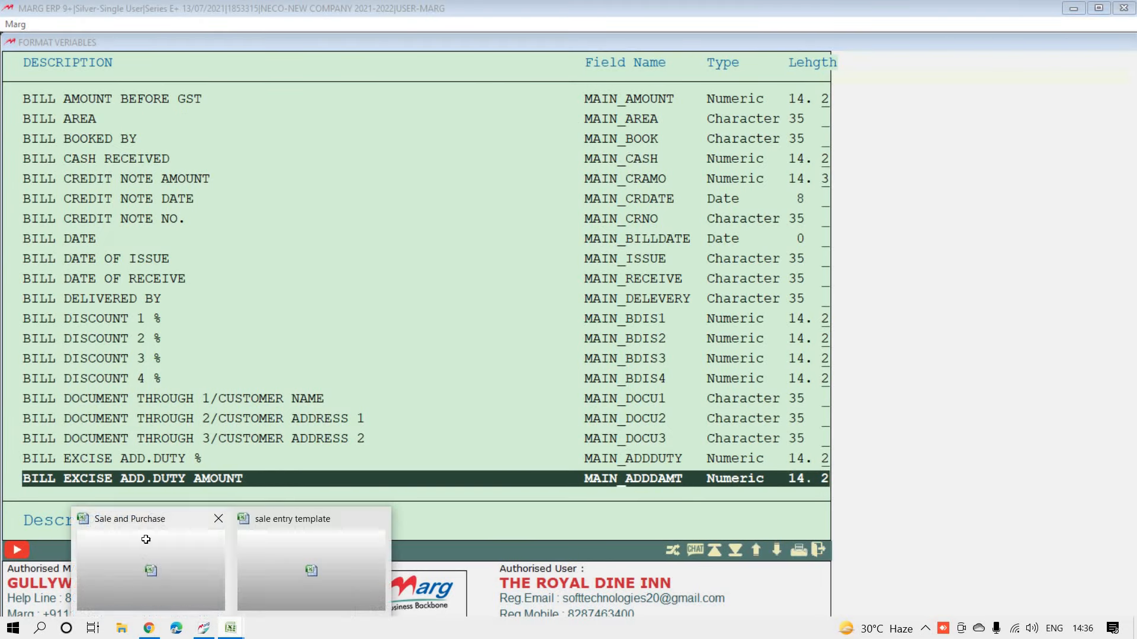
click(204, 596)
click(346, 204)
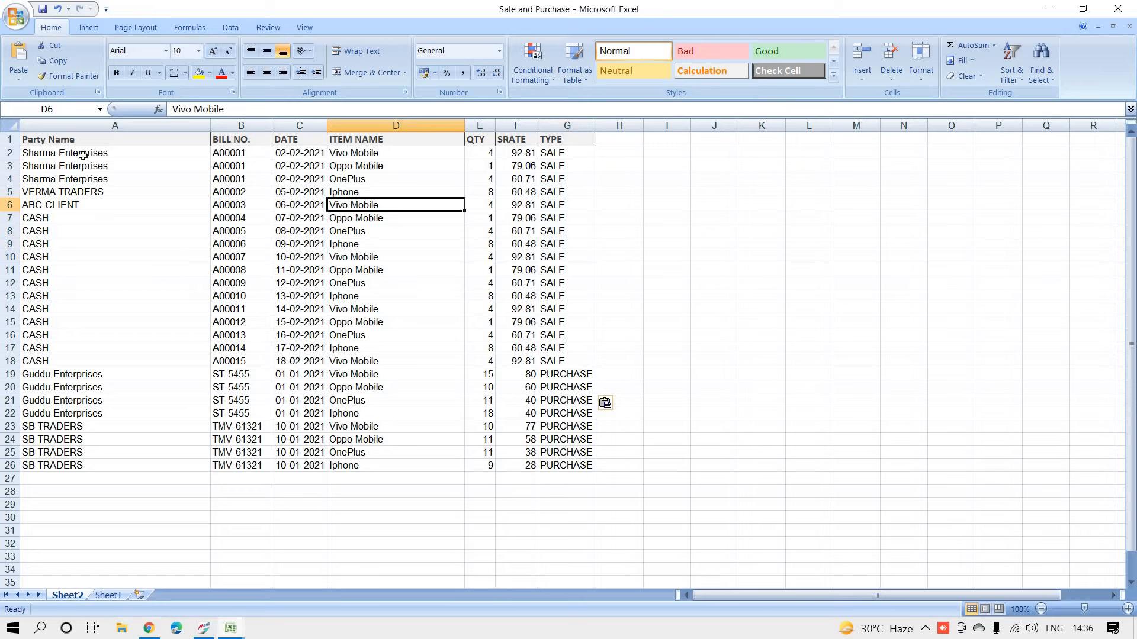
click(90, 125)
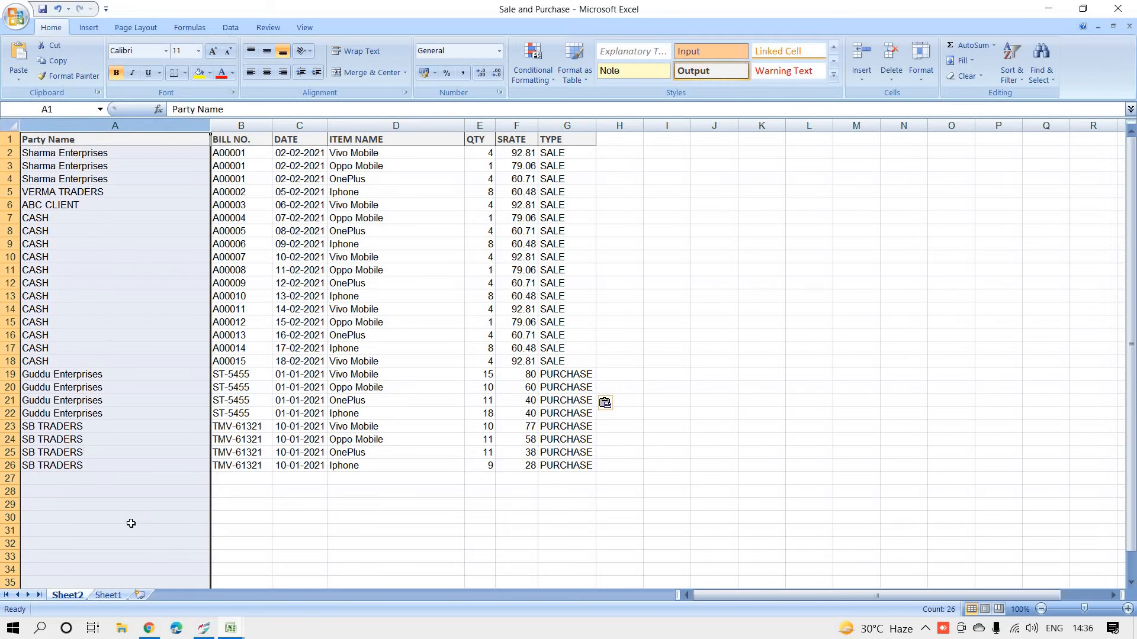
click(204, 629)
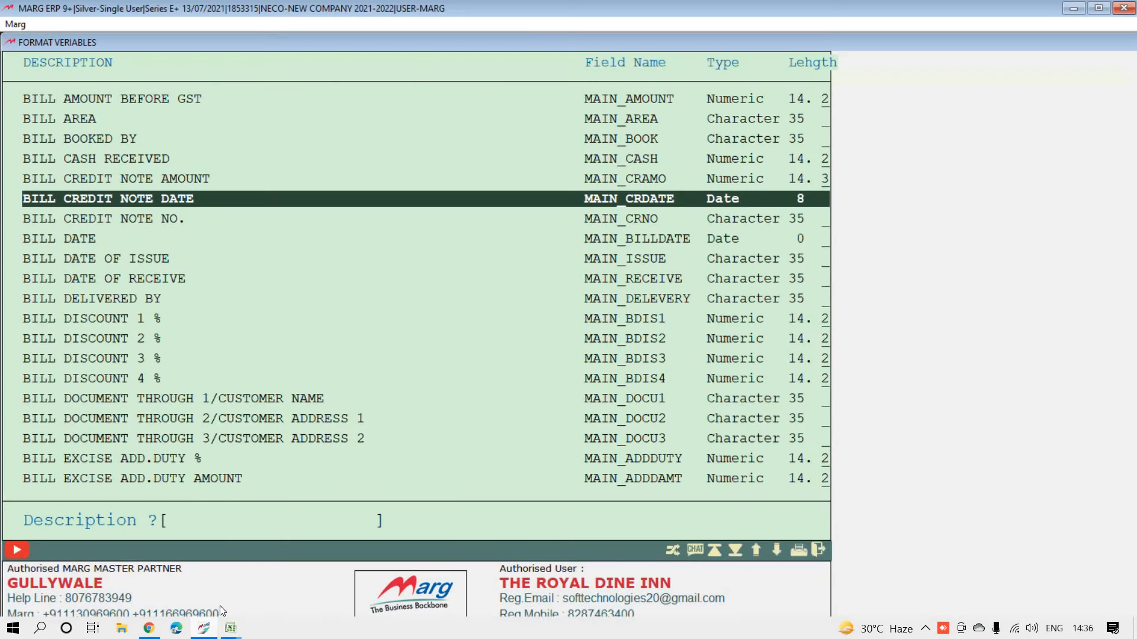
text(PARTY NAME)
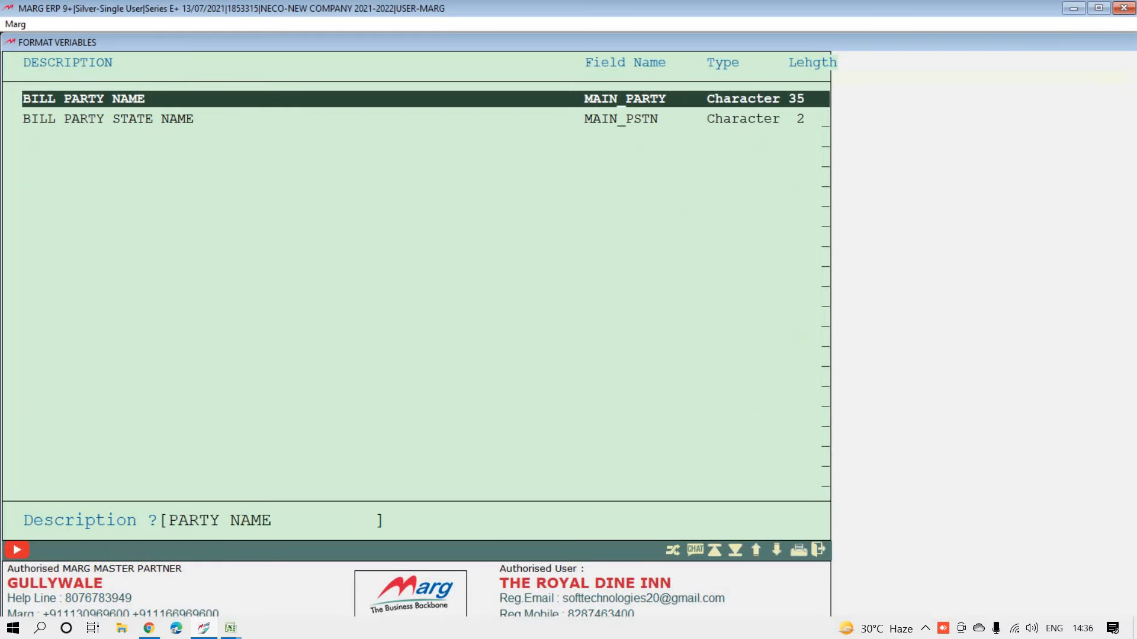
key(Down)
key(Up)
key(Return)
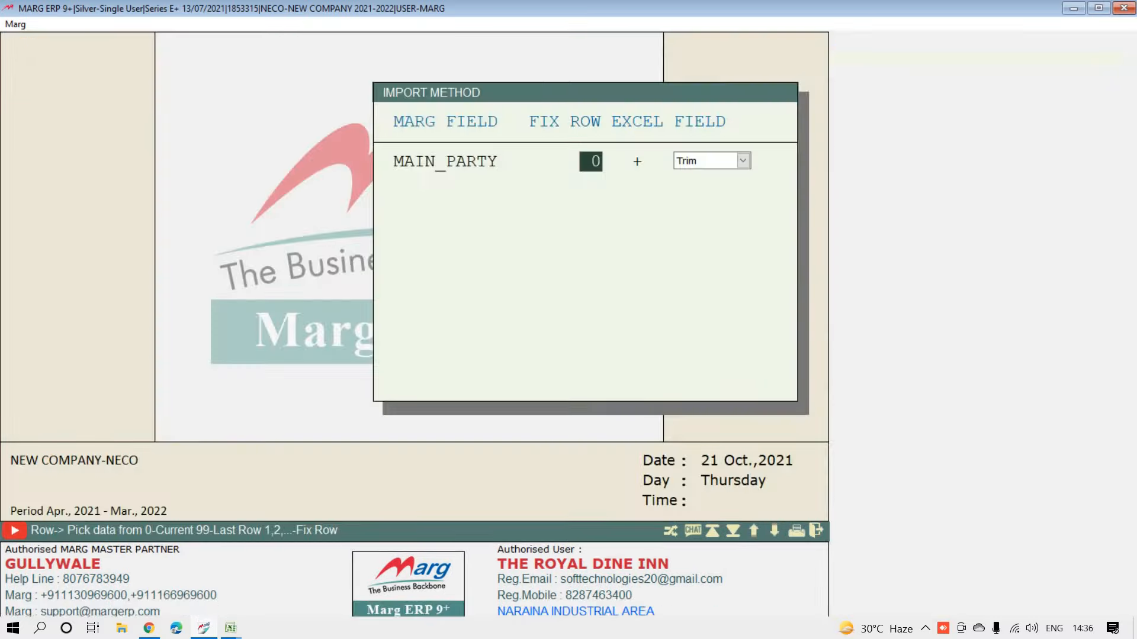
Step: Map MAIN_PARTY to Excel field A with fix row 0 and the Default format
key(Return)
text(A)
key(Return)
key(Return)
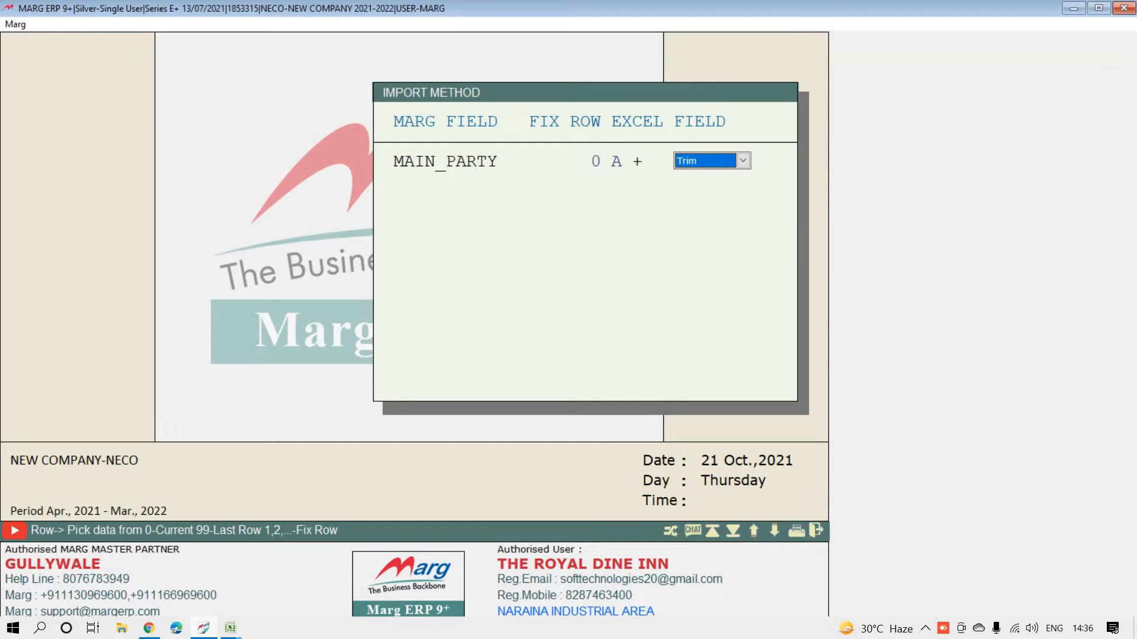
key(Up)
key(Return)
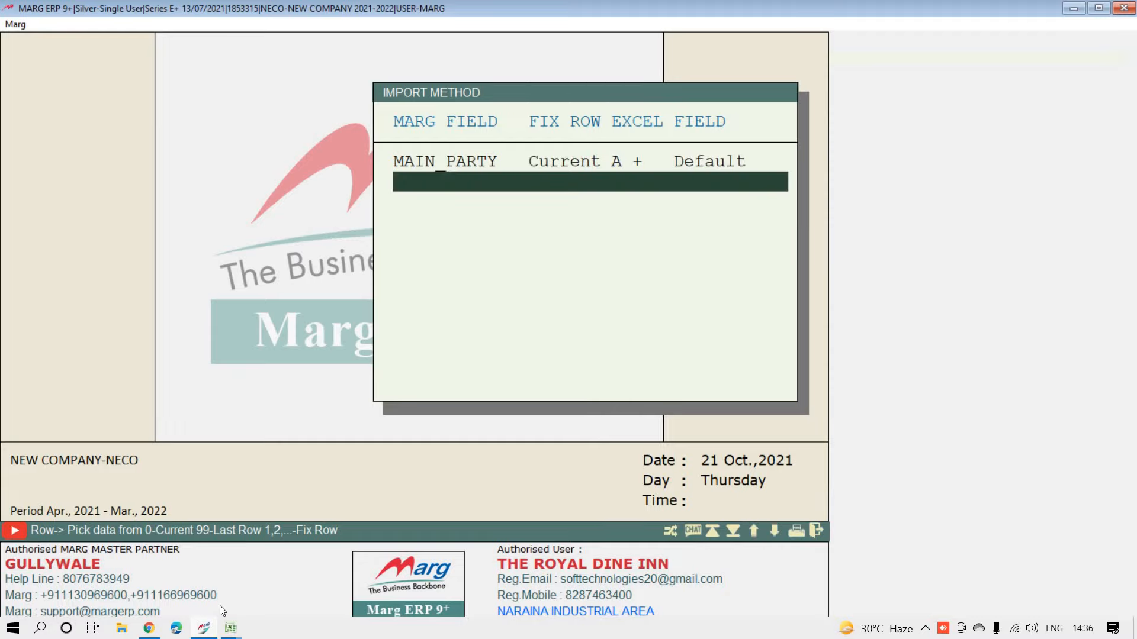
Step: Open the format variables for the second mapping row and look through the bill fields
key(Return)
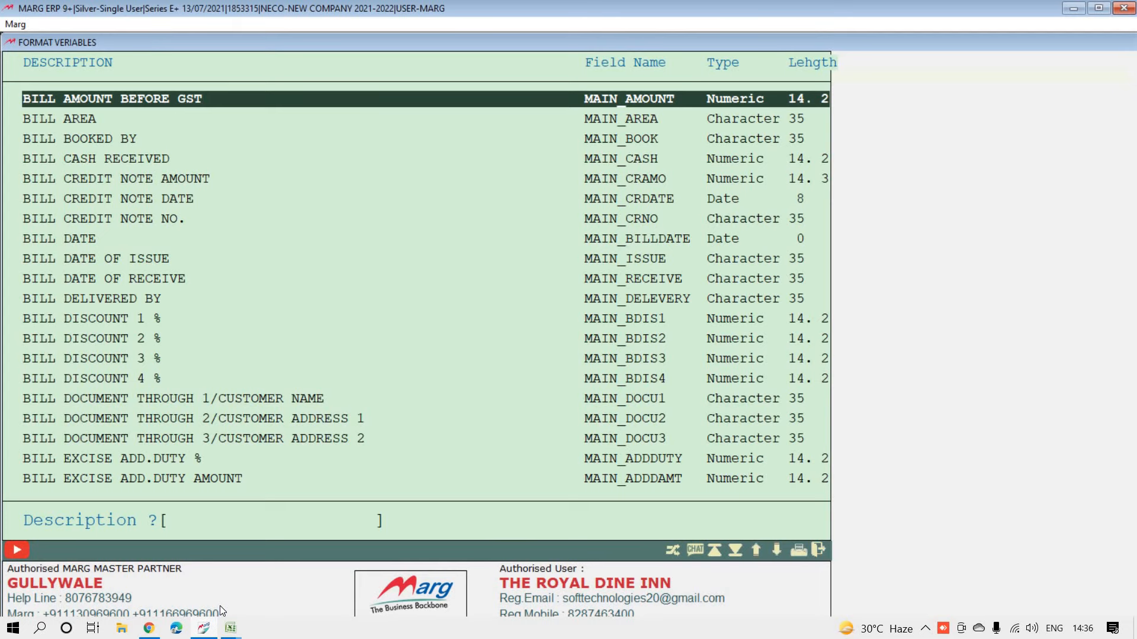
key(Down)
key(Down)
key(Down)
key(Down)
key(Down)
key(Down)
key(Down)
key(Down)
key(Down)
key(Down)
key(Down)
key(Down)
key(Down)
key(Down)
key(Down)
key(Down)
key(Down)
key(Down)
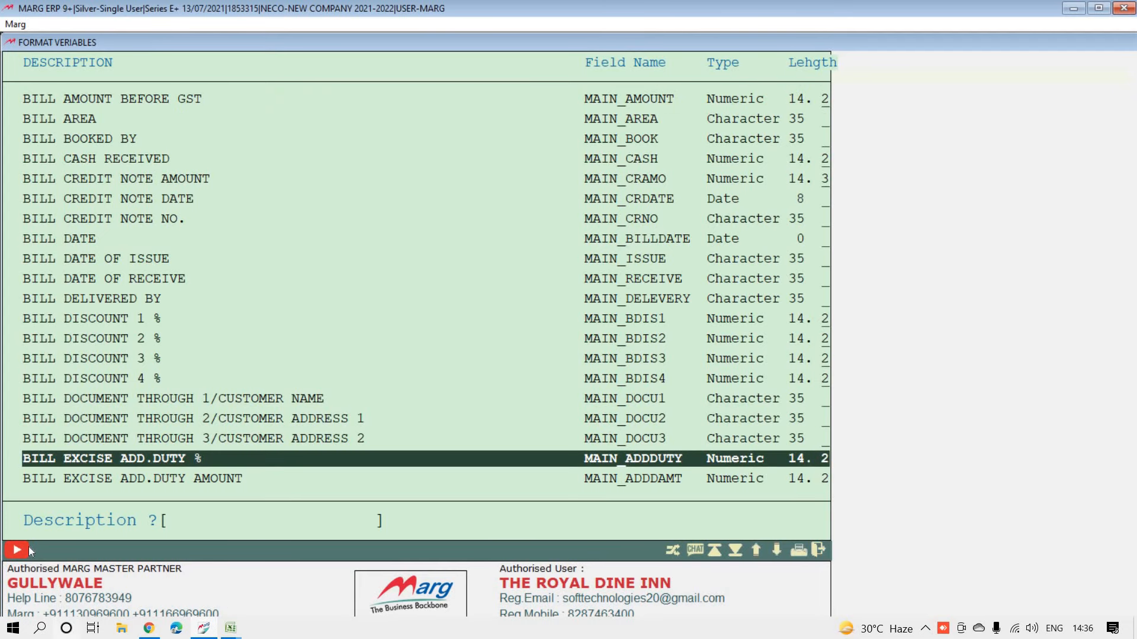
Step: Check the BILL NO. and DATE columns in the Sale and Purchase workbook, and add the BILL NUMBER variable to Marg ERP's import method
click(230, 628)
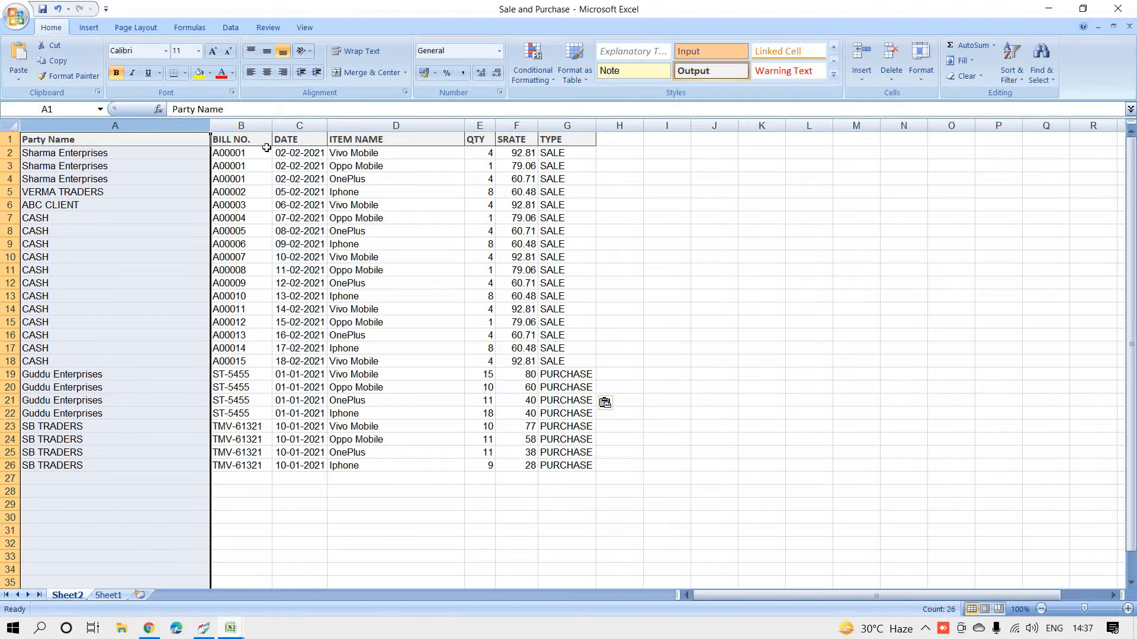
click(257, 126)
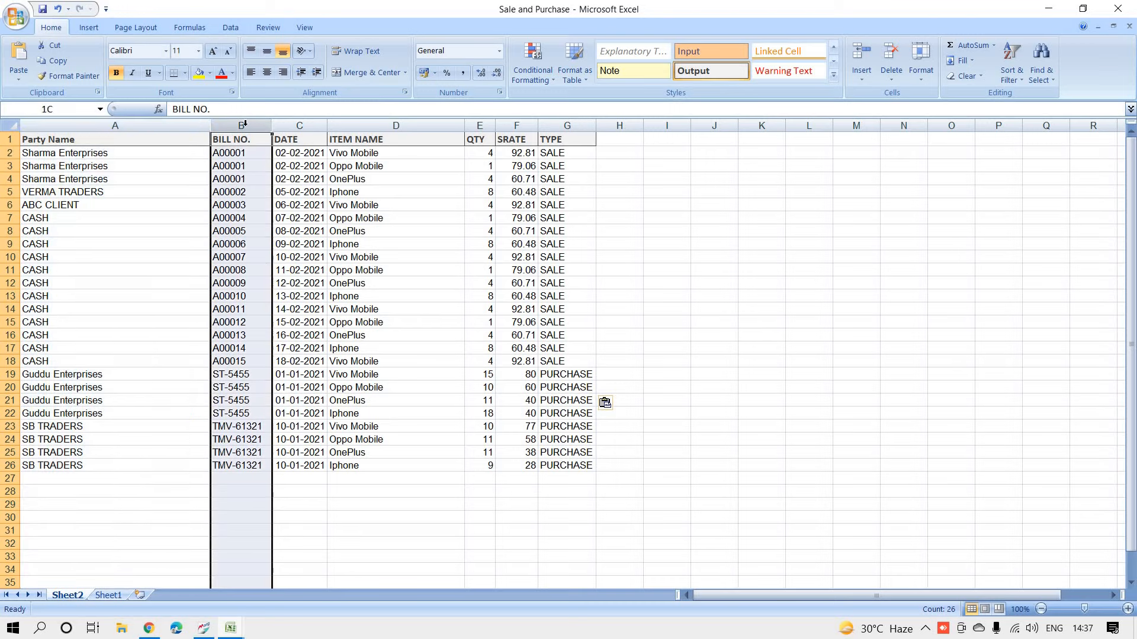
click(299, 126)
click(205, 629)
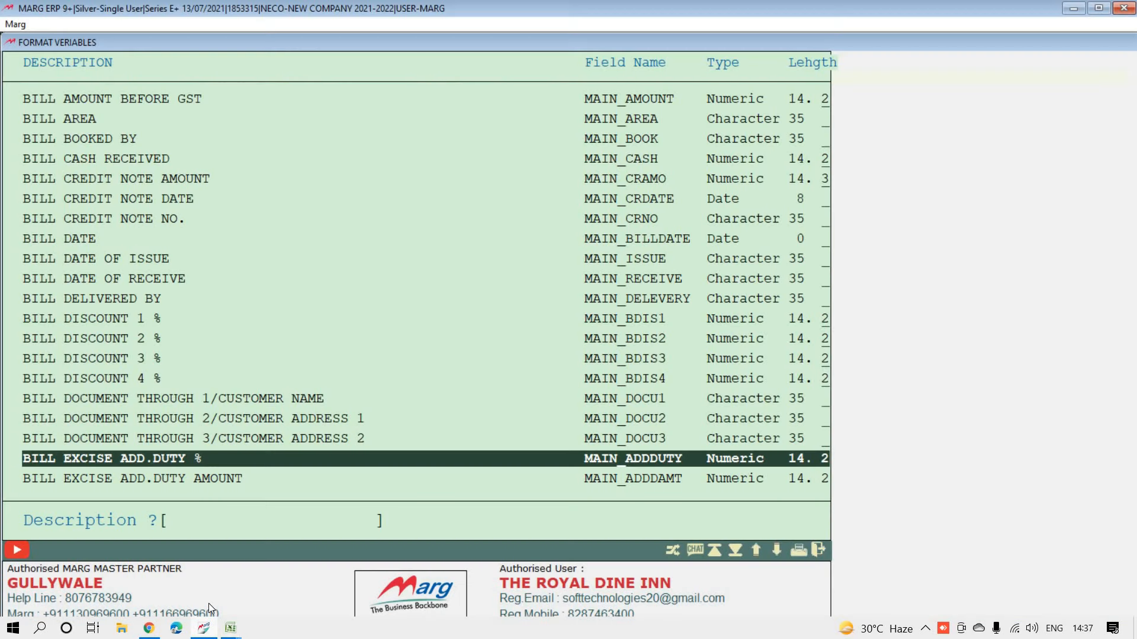
text(BILL)
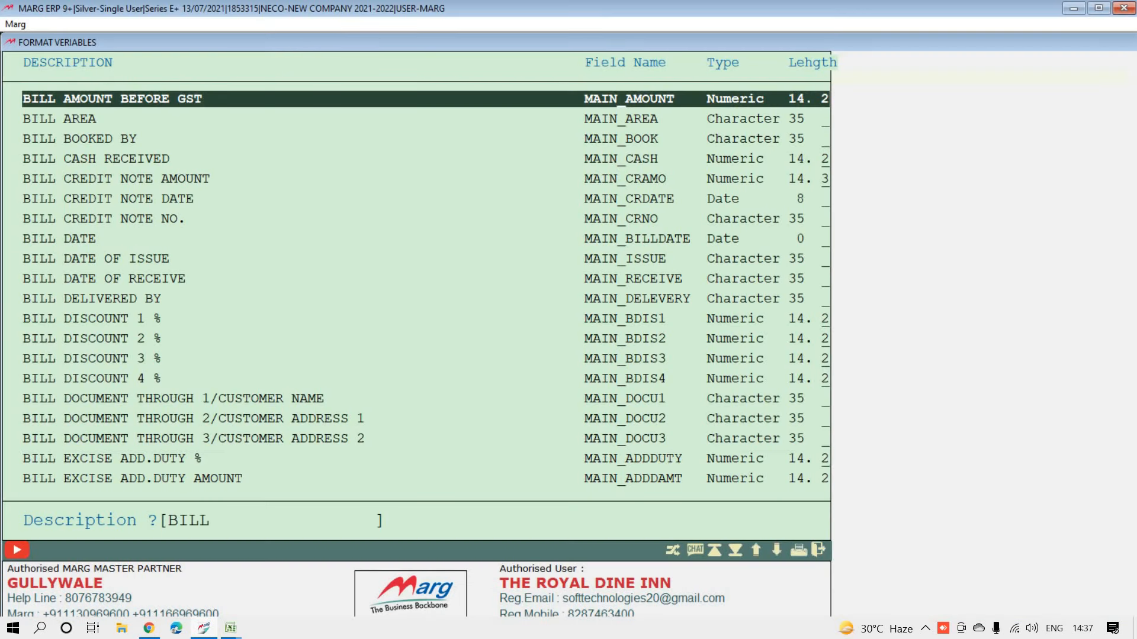
text( NUMBER)
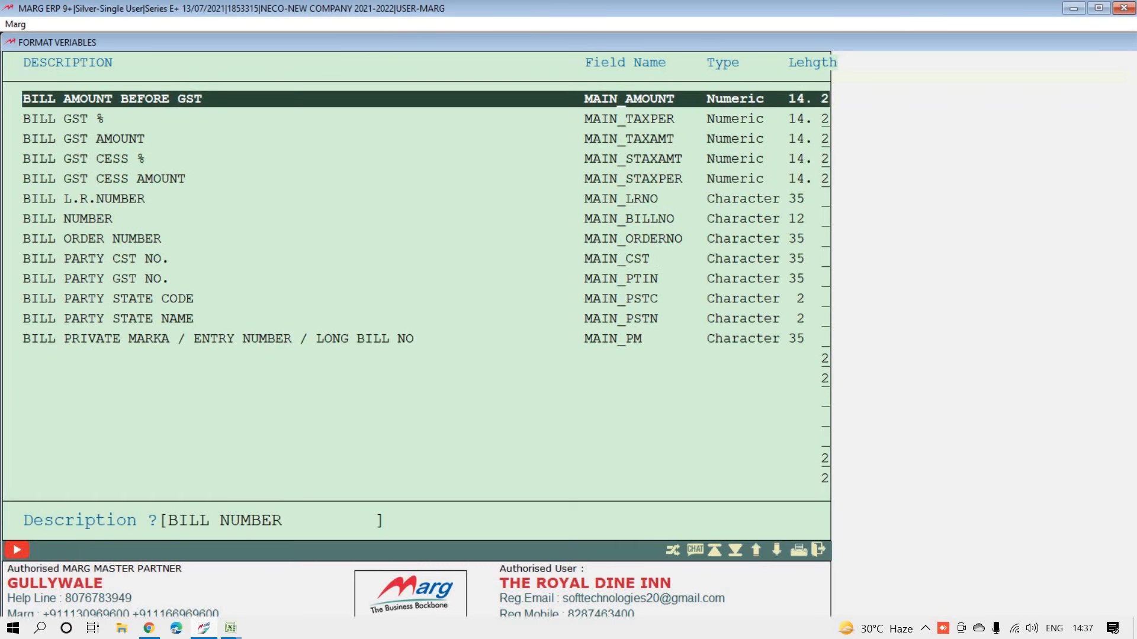
key(Return)
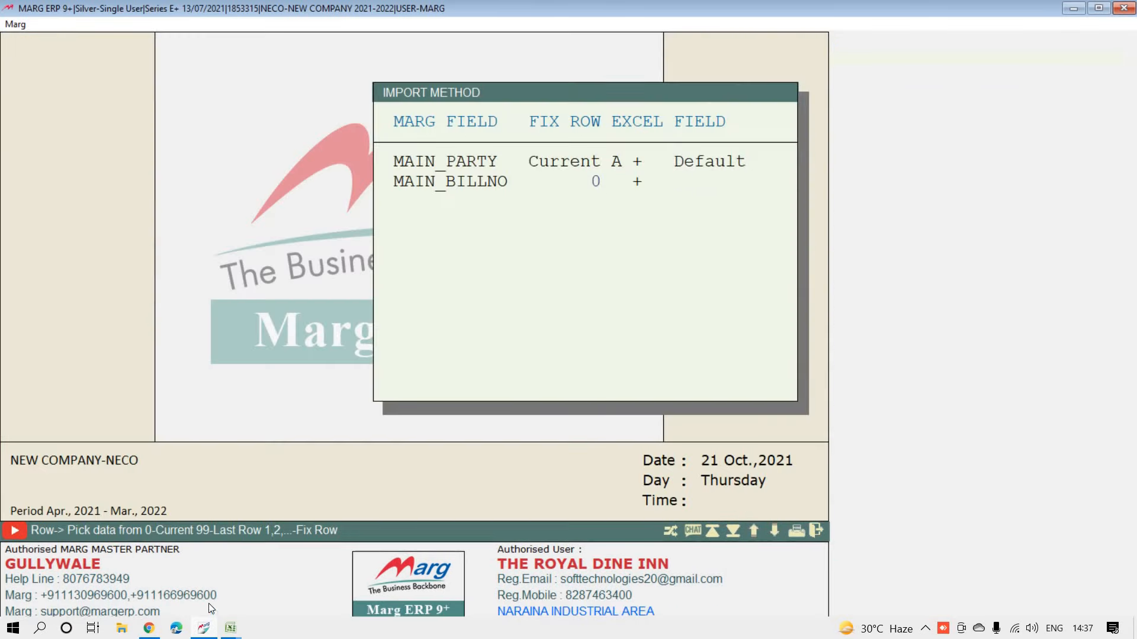
Step: Map MAIN_BILLNO to Excel field B with the Default format
text(B)
key(Return)
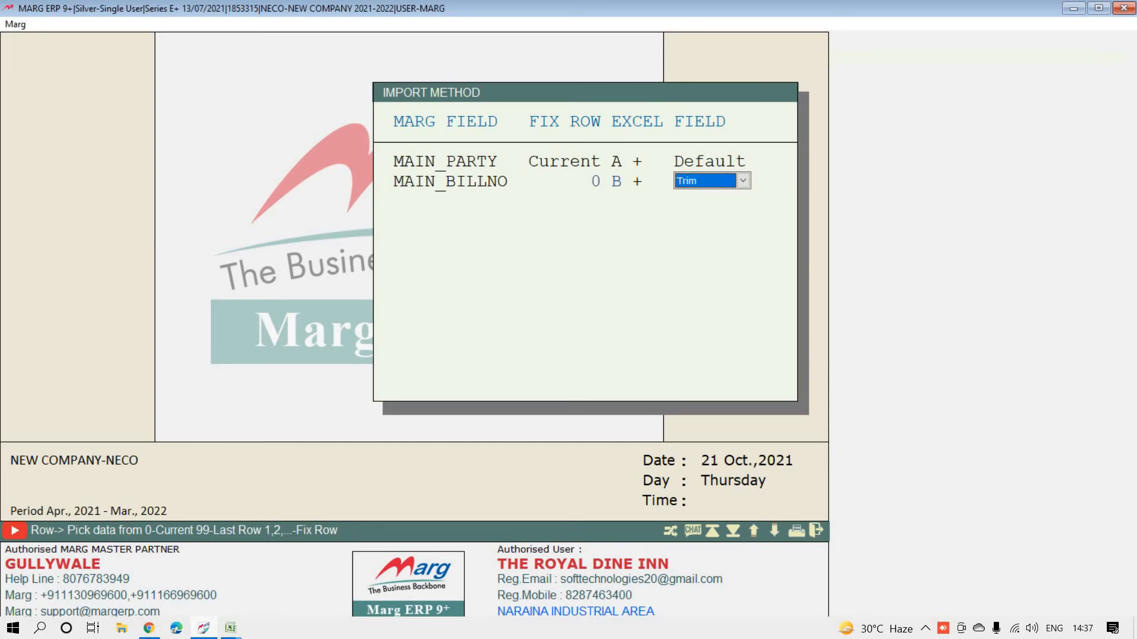
key(Return)
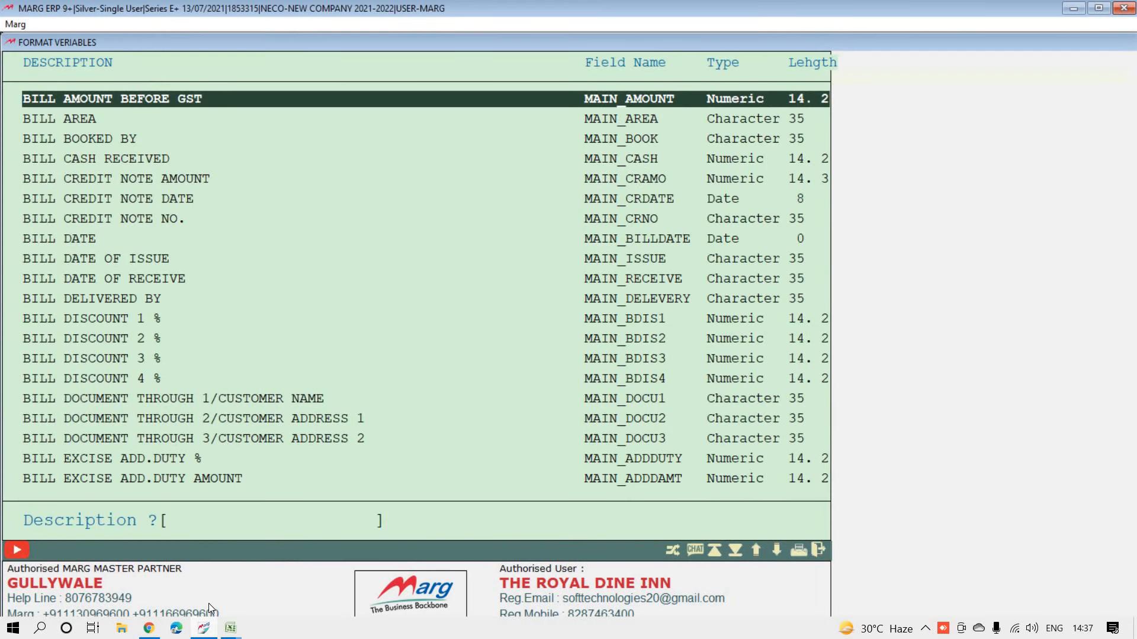
Step: Add the BILL DATE variable to the import method and map it to Excel field C with fix row 0 and the Default format
text(BILL DATE)
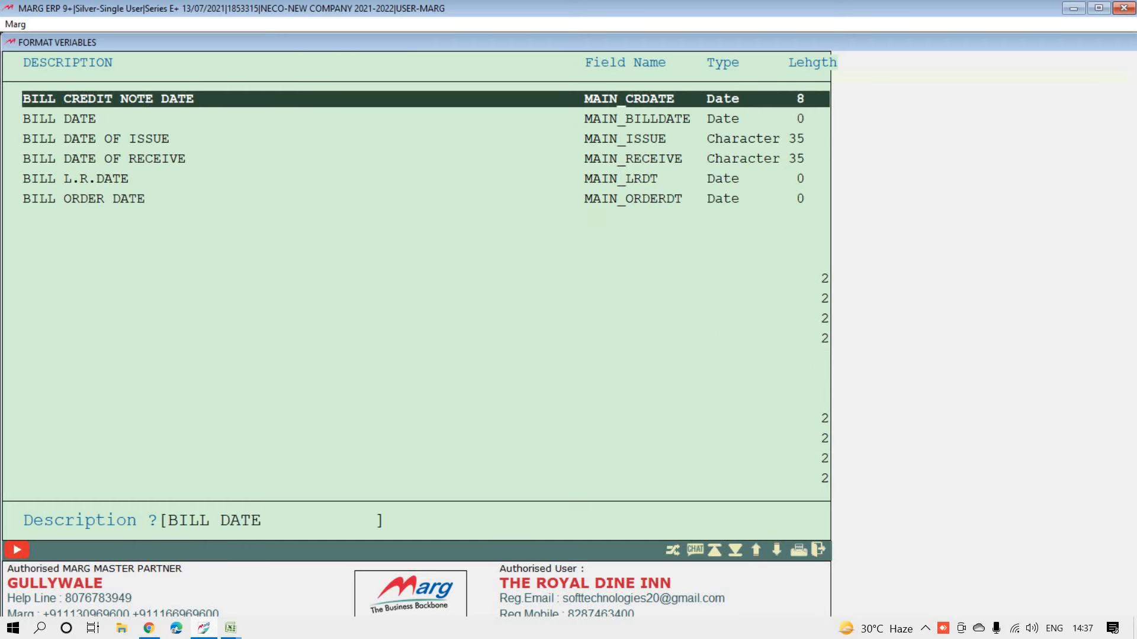
key(Down)
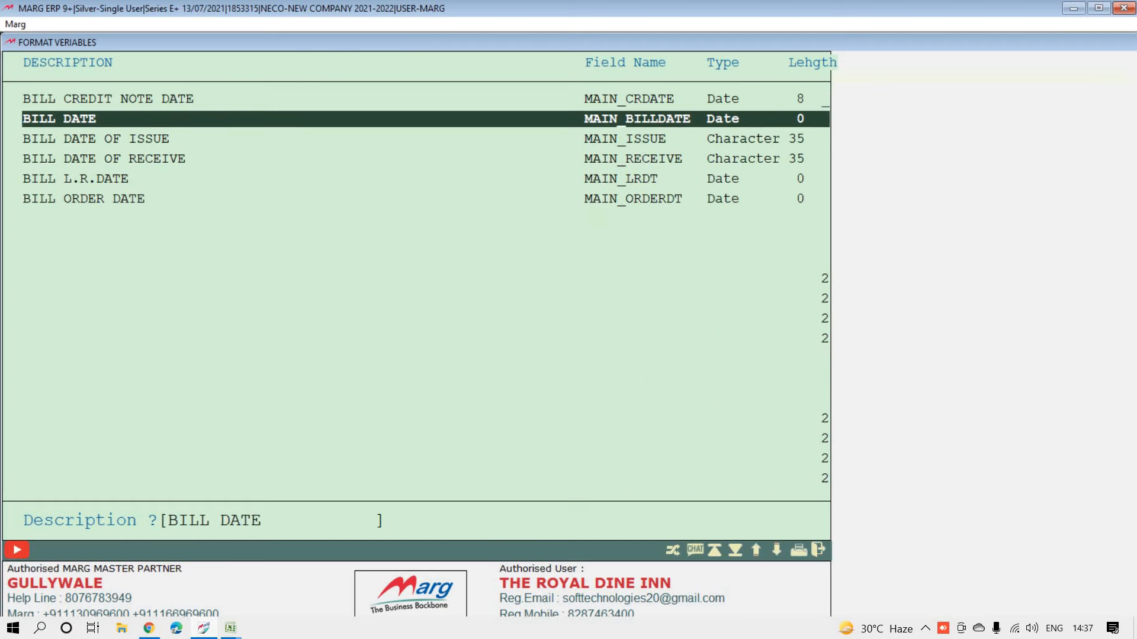
key(Up)
key(Down)
key(Return)
key(Return)
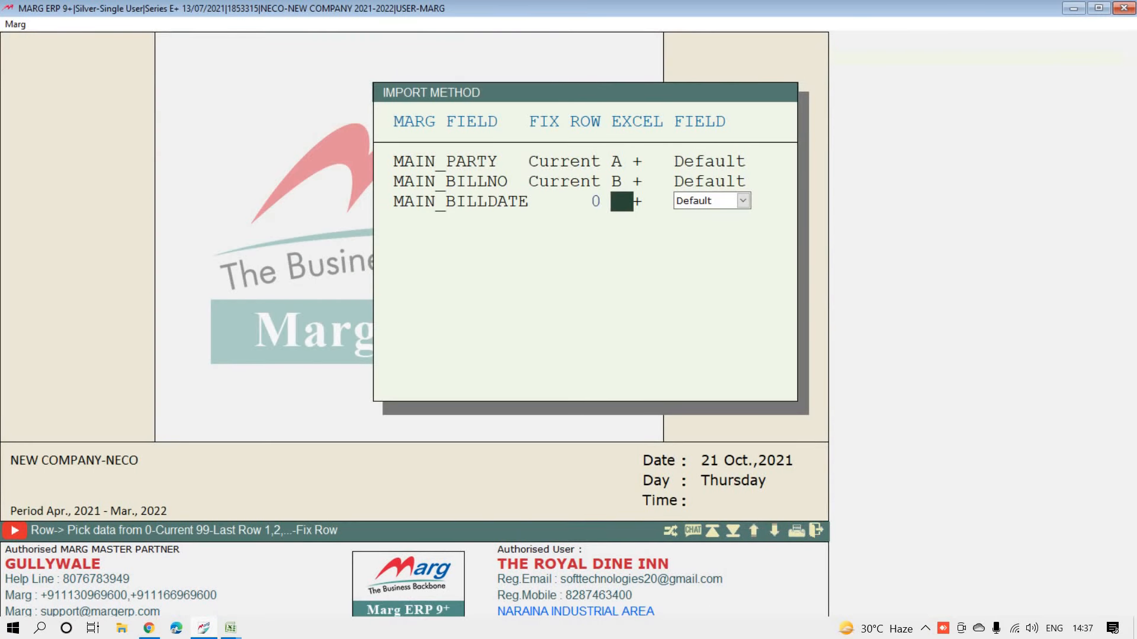
key(Return)
key(Return)
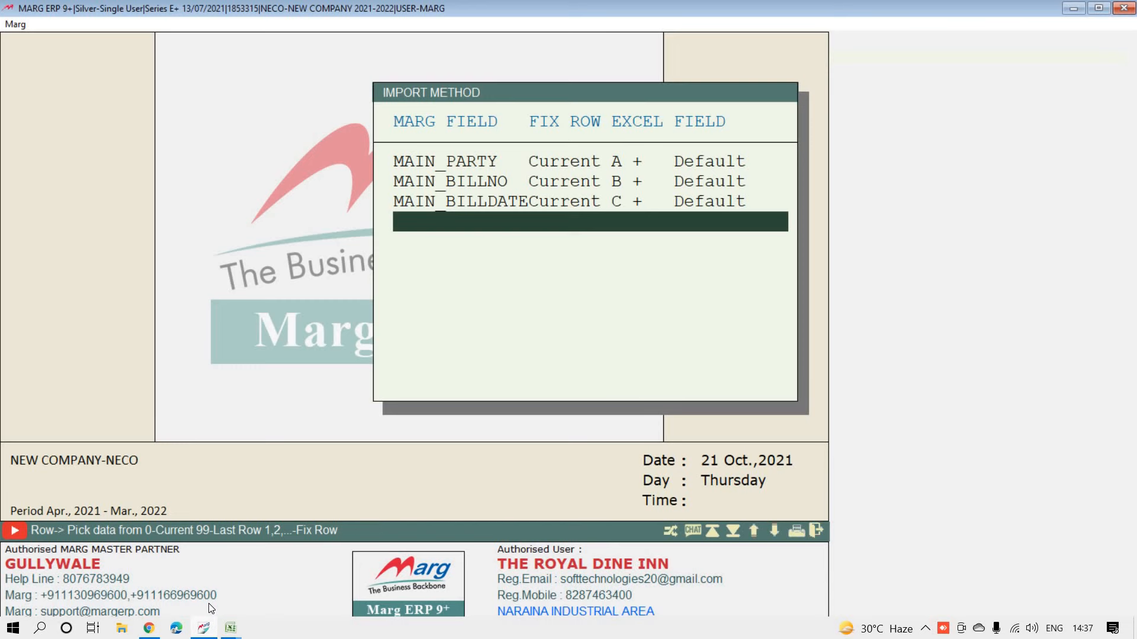
Step: Examine the ITEM NAME column and its item entries in the Sale and Purchase workbook, and return to Marg ERP
click(230, 627)
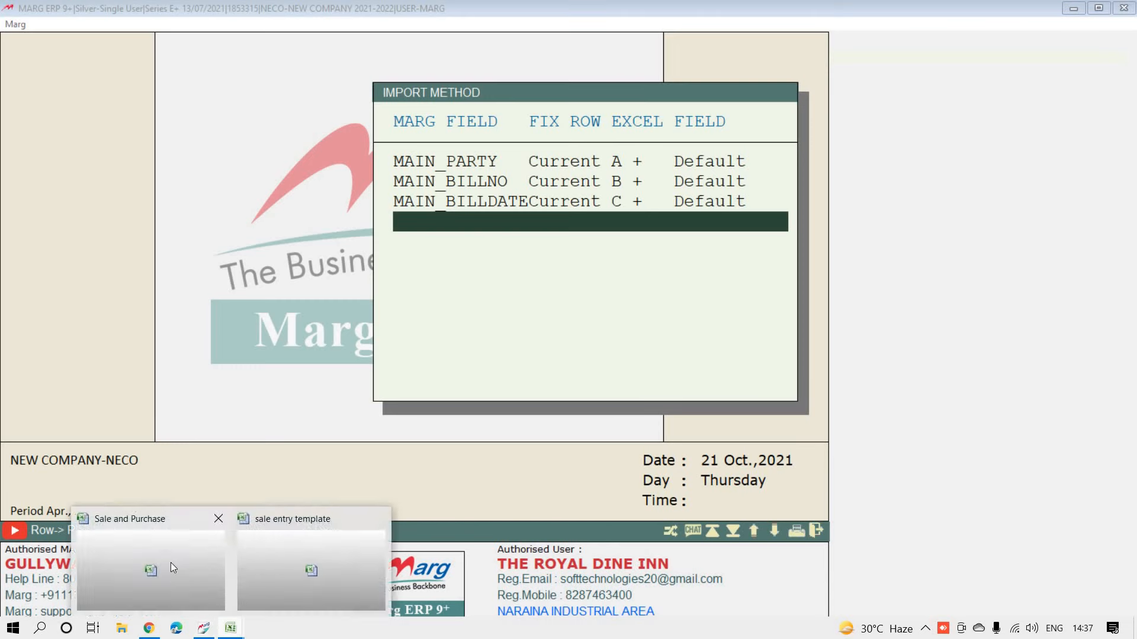
click(170, 565)
click(385, 130)
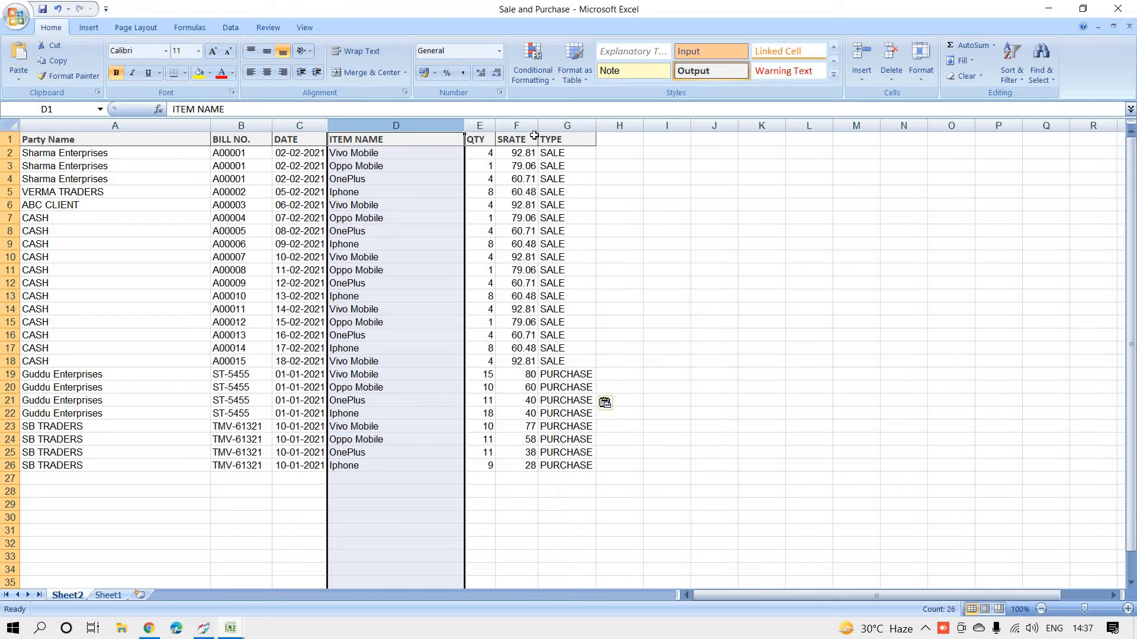
click(428, 136)
click(398, 196)
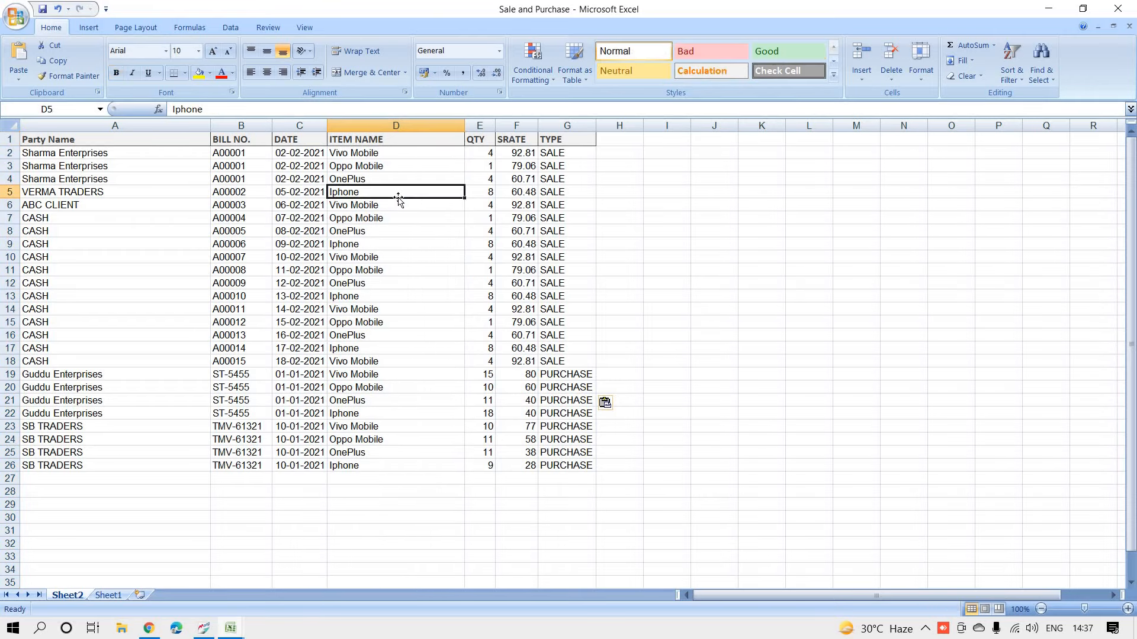
click(394, 152)
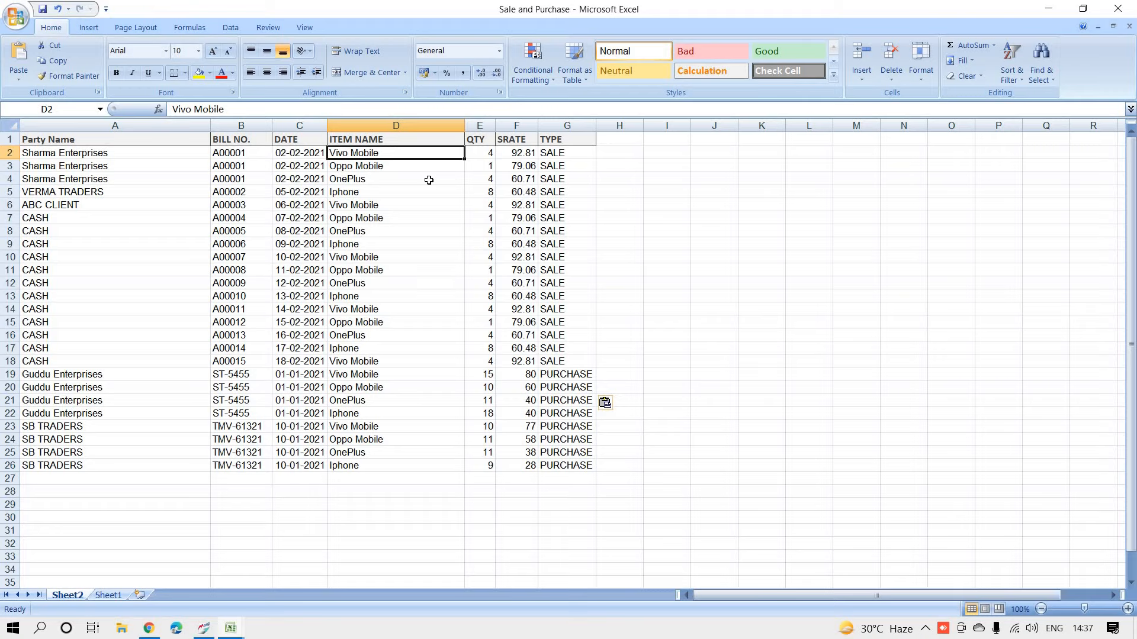
click(373, 138)
click(207, 627)
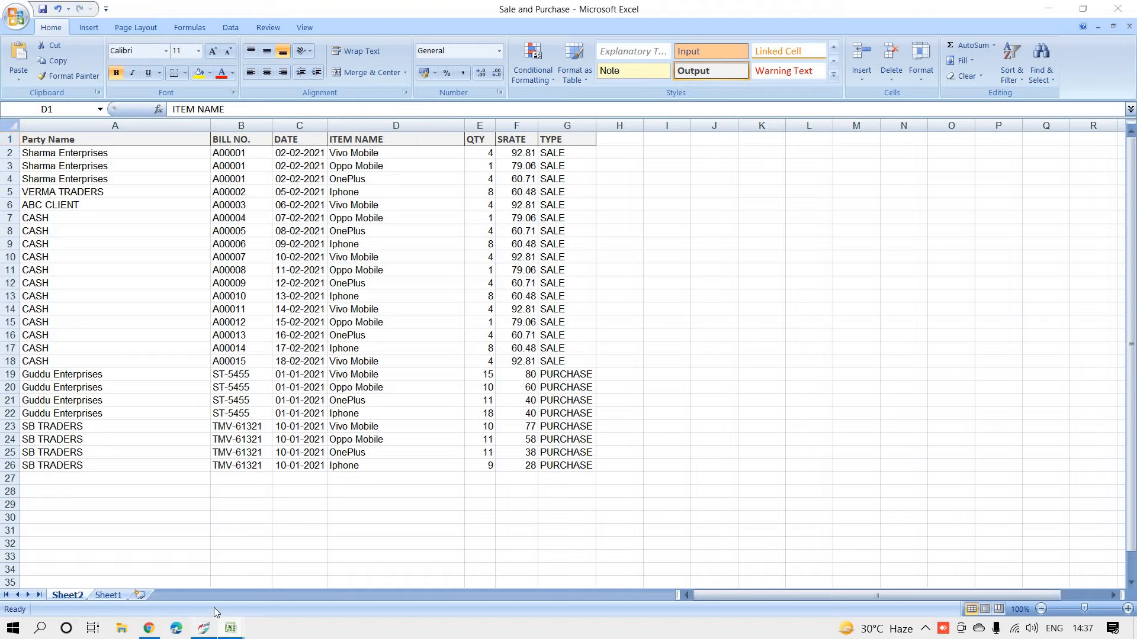
Step: Search the format variables for ITEM NAME and add the ITEM NAME variable to the import method's fourth mapping row
key(Return)
text(I)
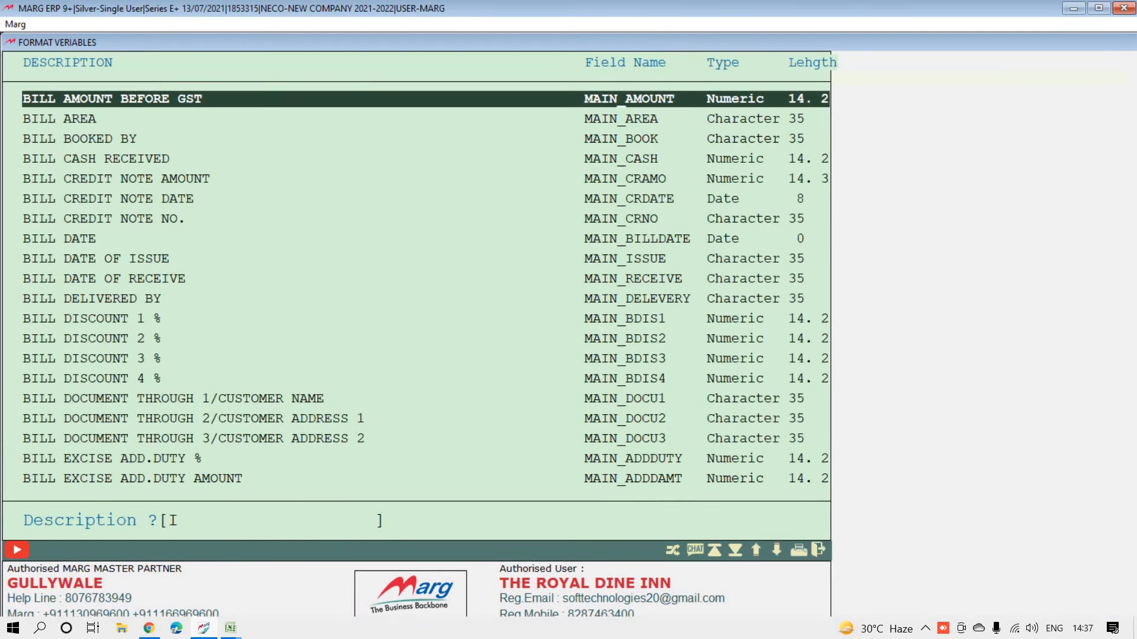
text(TEM NAME)
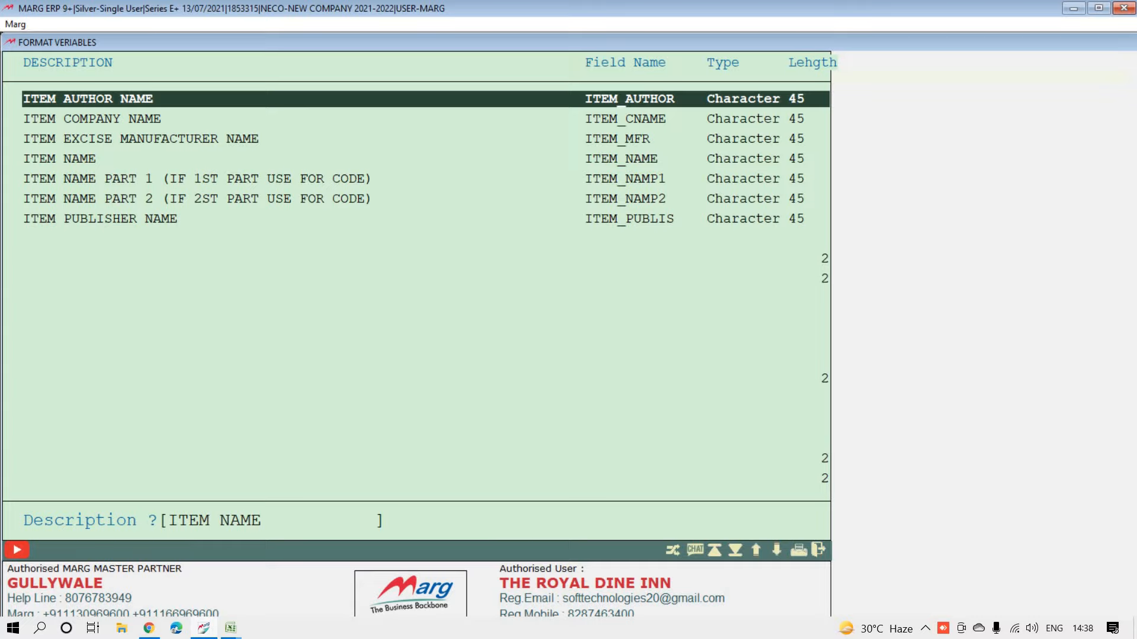
key(Down)
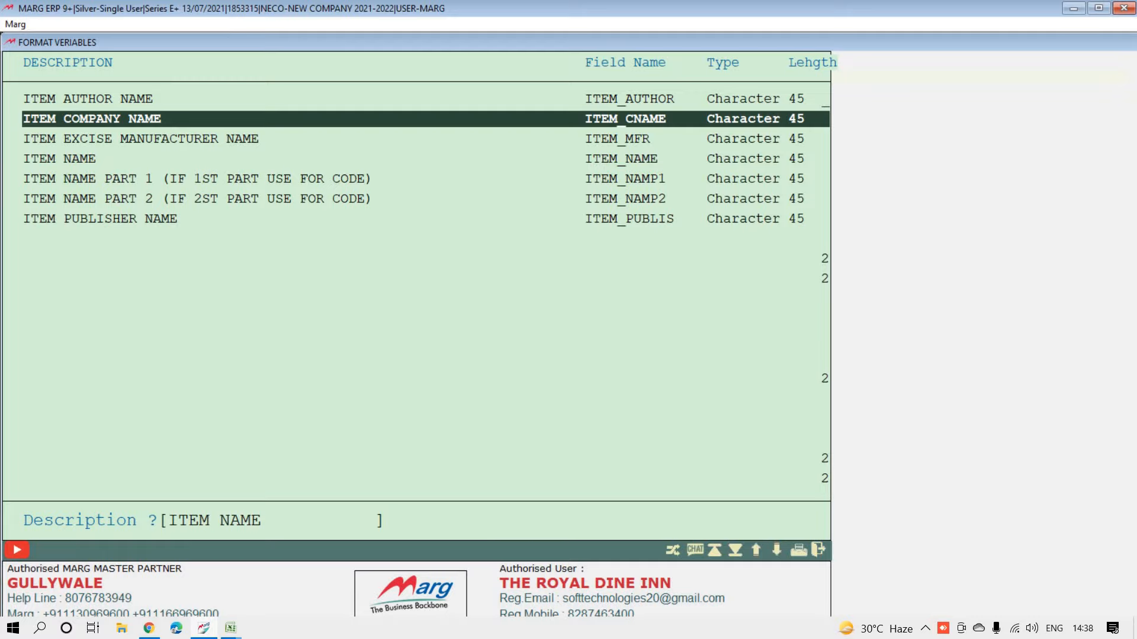
key(Down)
key(Down)
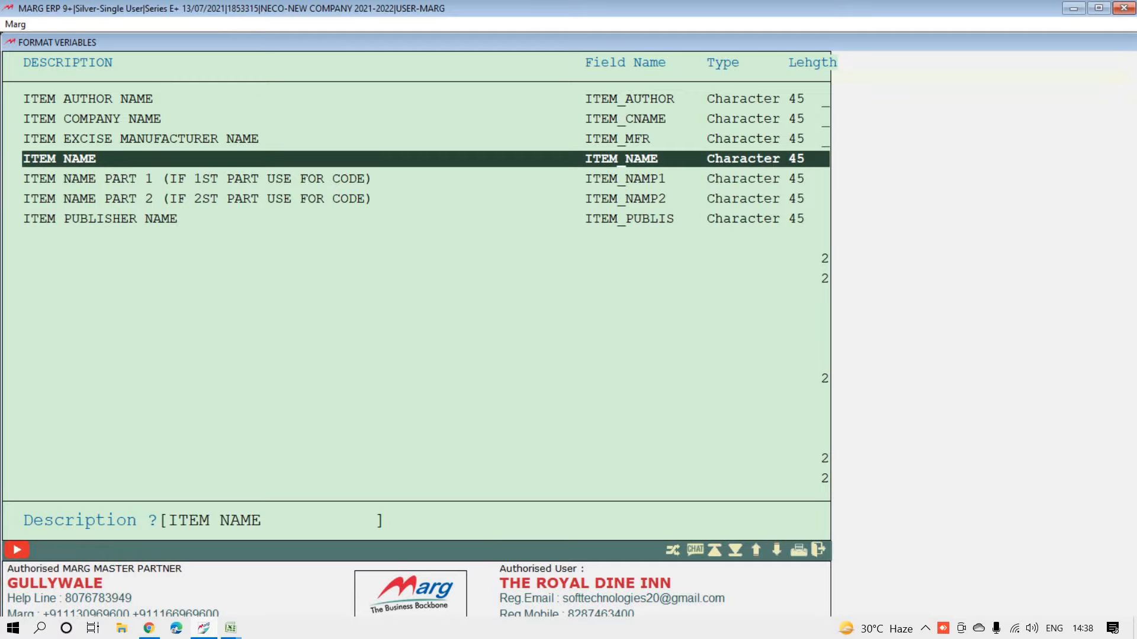
key(Return)
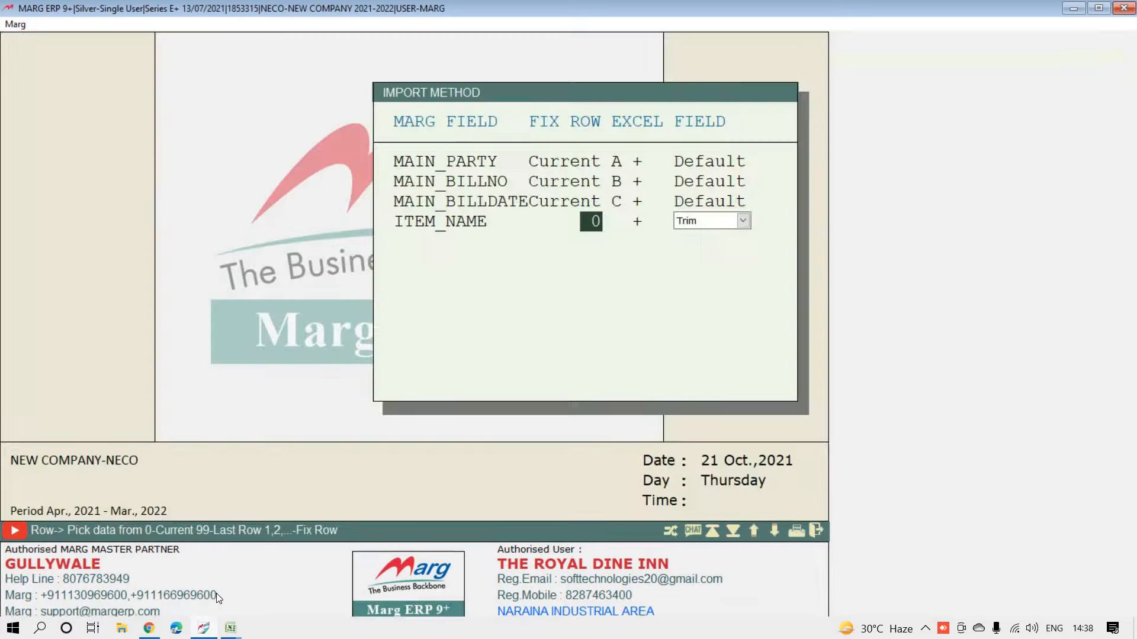
Step: Map ITEM_NAME to Excel field D with fix row 0 and the Default format
key(Return)
text(D)
key(Return)
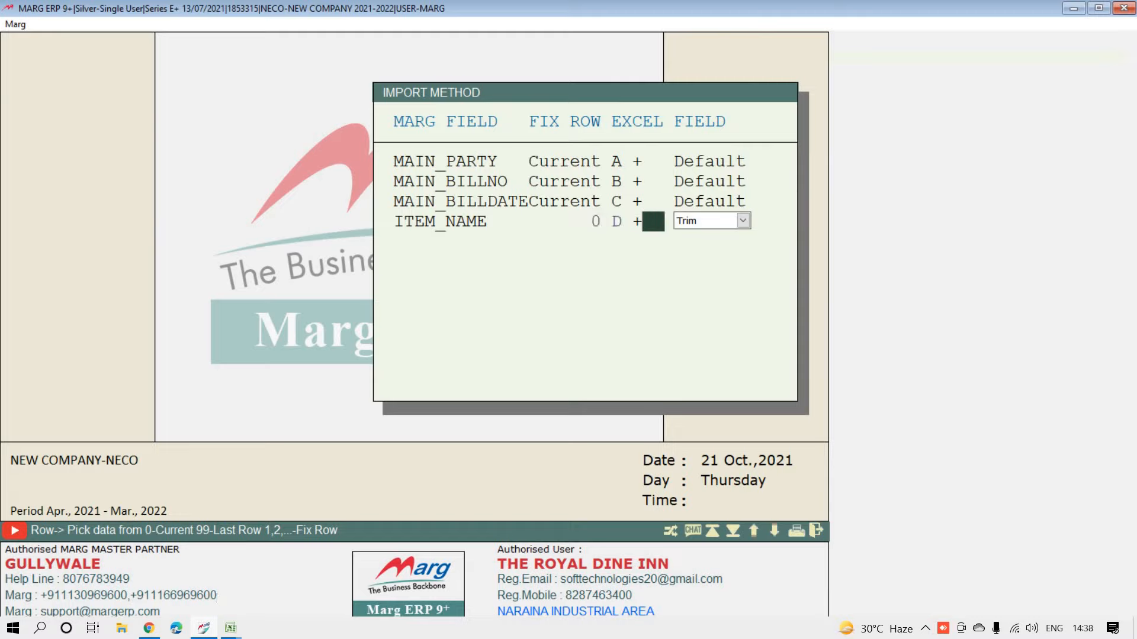
key(Return)
key(Up)
key(Return)
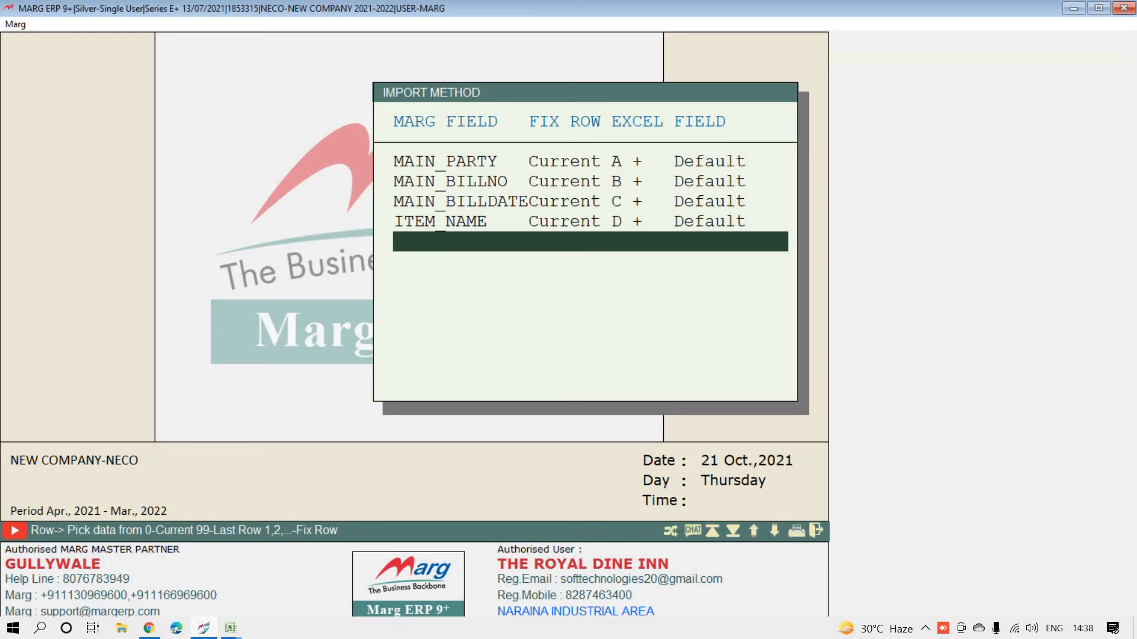
Step: Check the QTY column in the Sale and Purchase workbook, and add the ITEM QUANTITY / GROSS WEIGHT variable to Marg ERP's import method
click(231, 627)
click(151, 568)
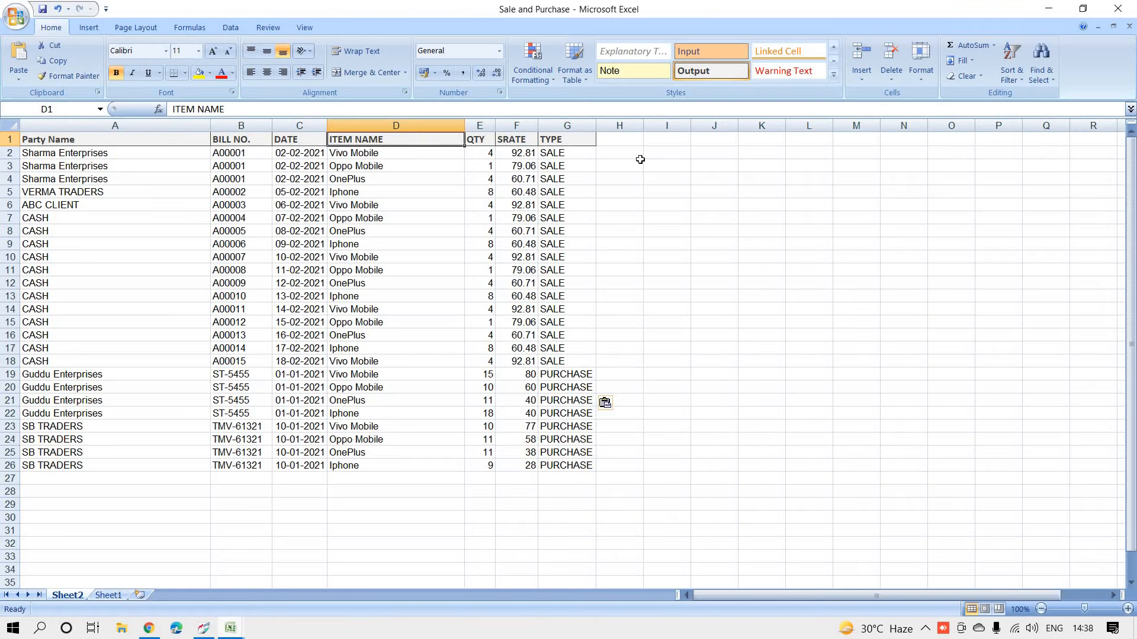
click(480, 154)
click(483, 141)
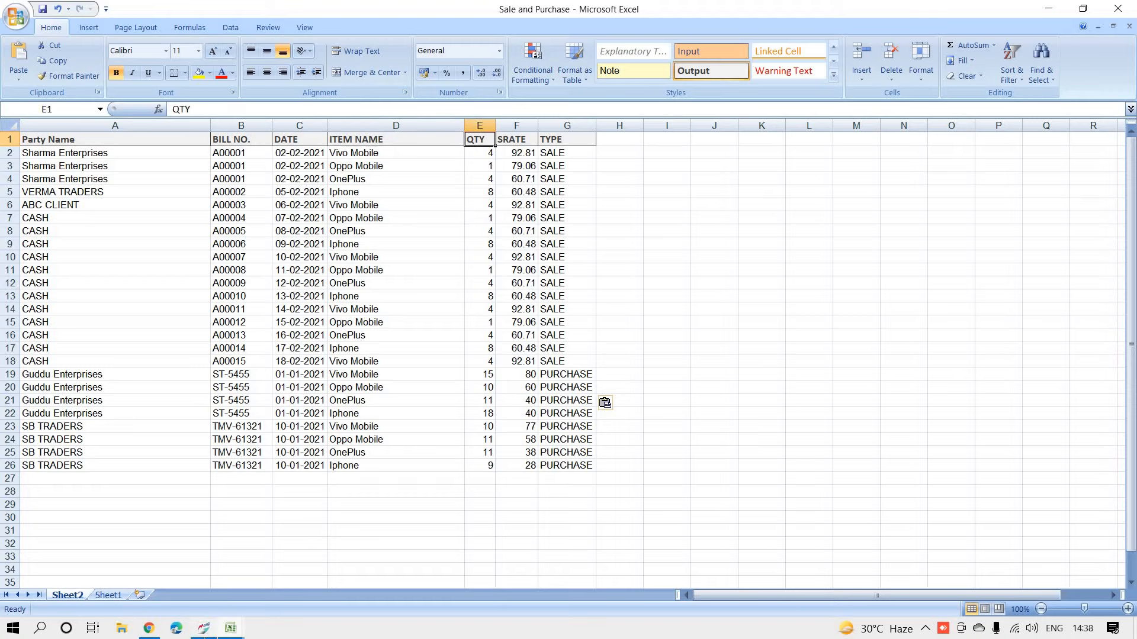
click(204, 628)
key(Return)
text(Q)
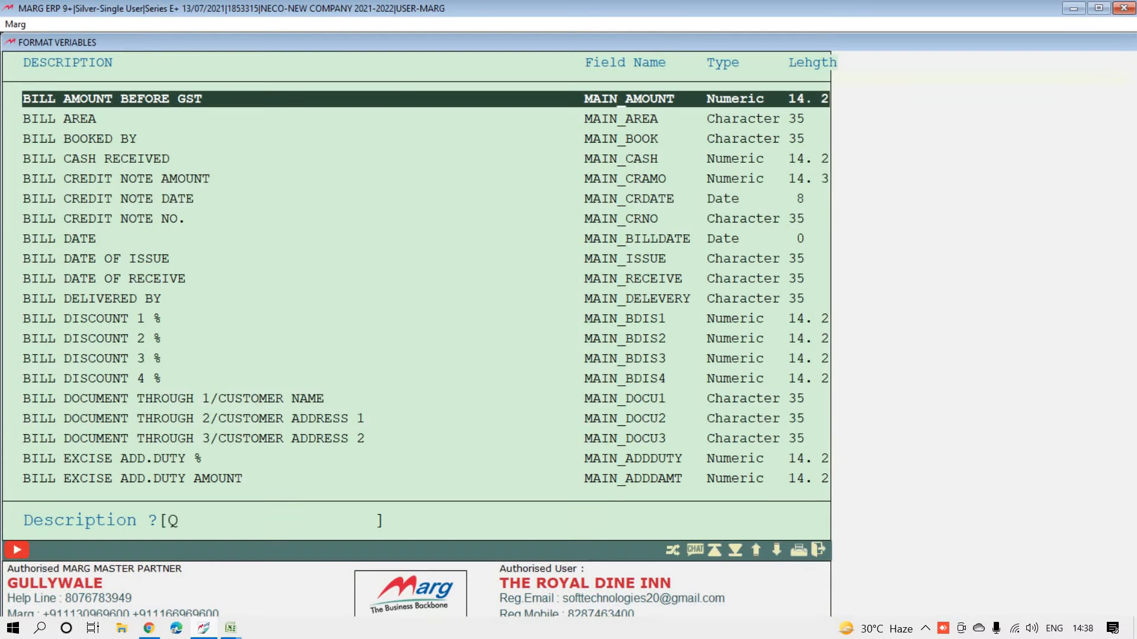
text(UANTITY)
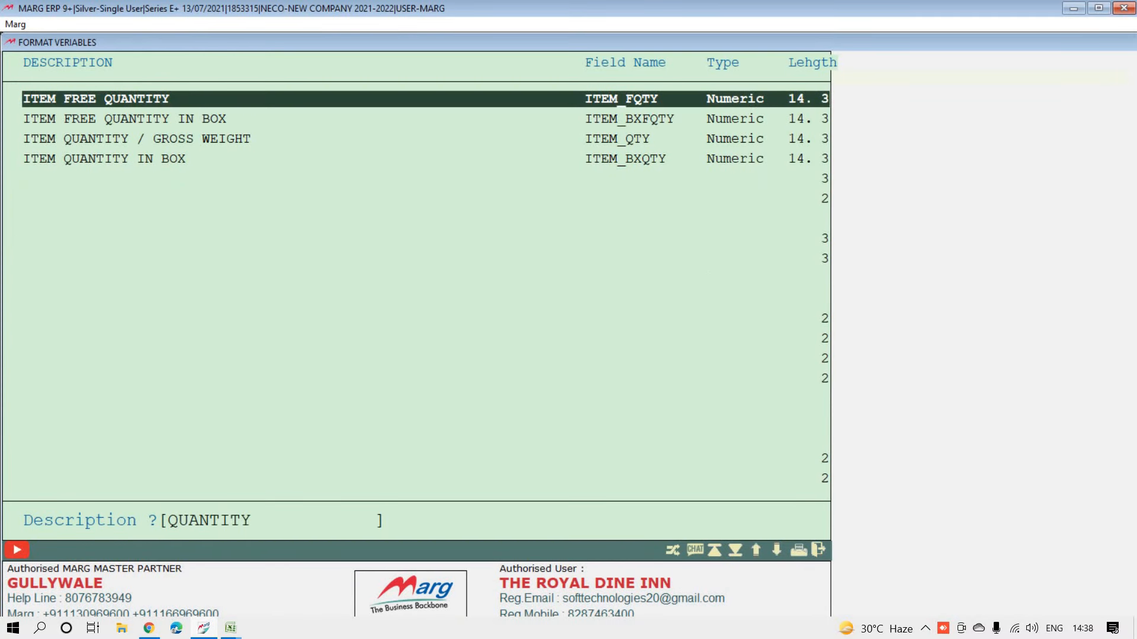
key(Down)
key(Down)
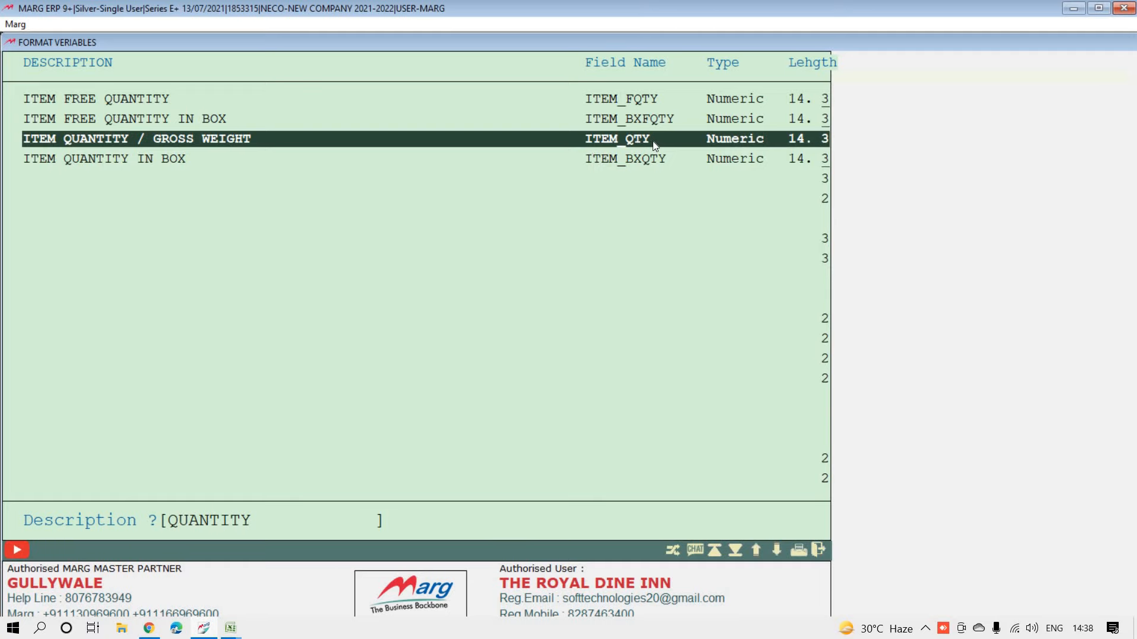
key(Return)
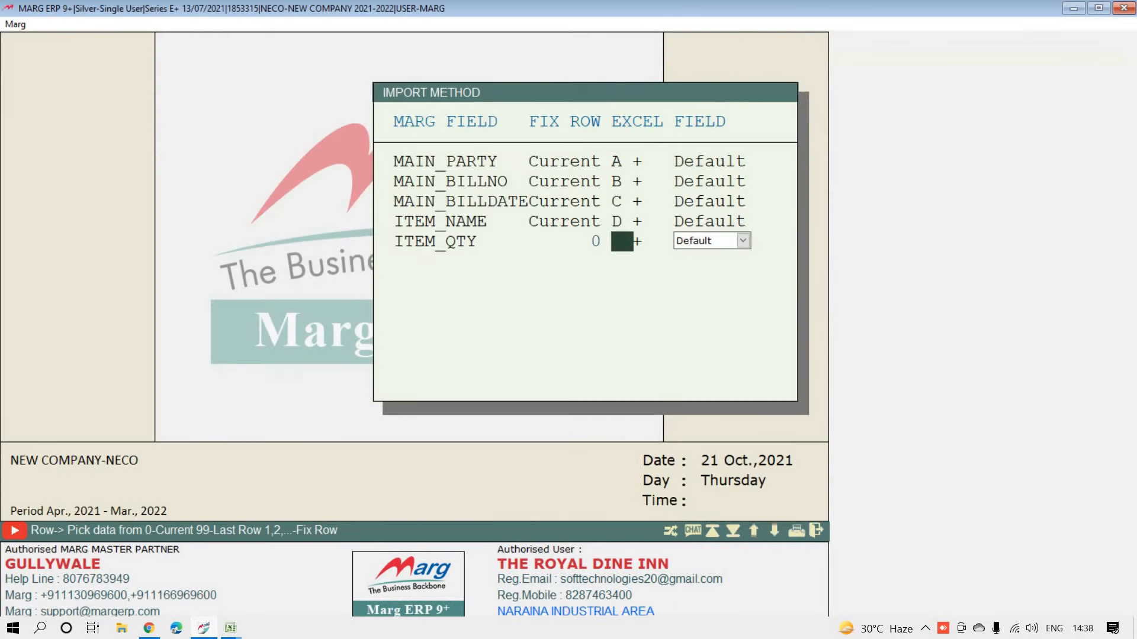
Step: Map ITEM_QTY to Excel field E with the Default format
text(E)
key(Return)
key(Return)
key(Return)
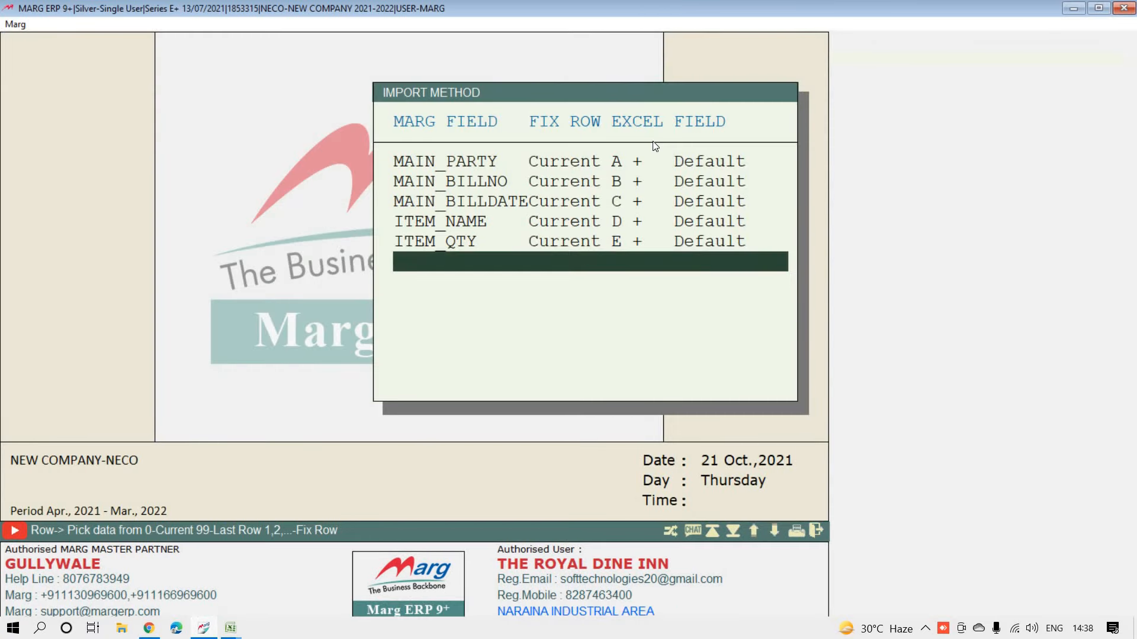
Step: Check the SRATE and TYPE columns in the Sale and Purchase workbook, and add the ITEM RATE variable to Marg ERP's import method
click(230, 628)
click(152, 563)
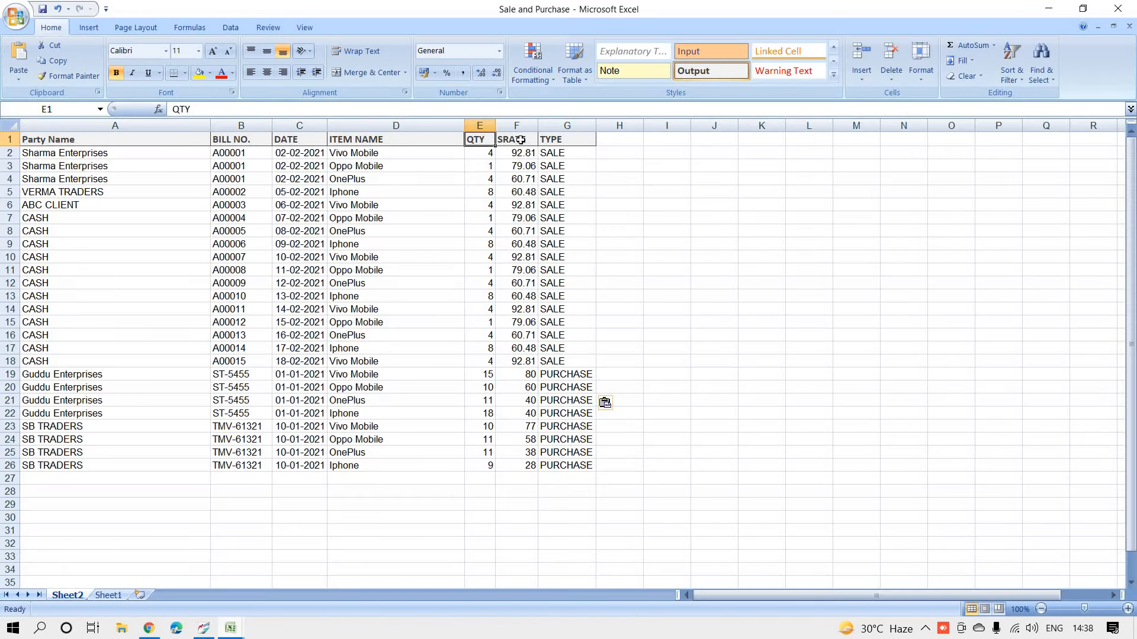
drag(517, 144, 482, 402)
drag(560, 141, 541, 390)
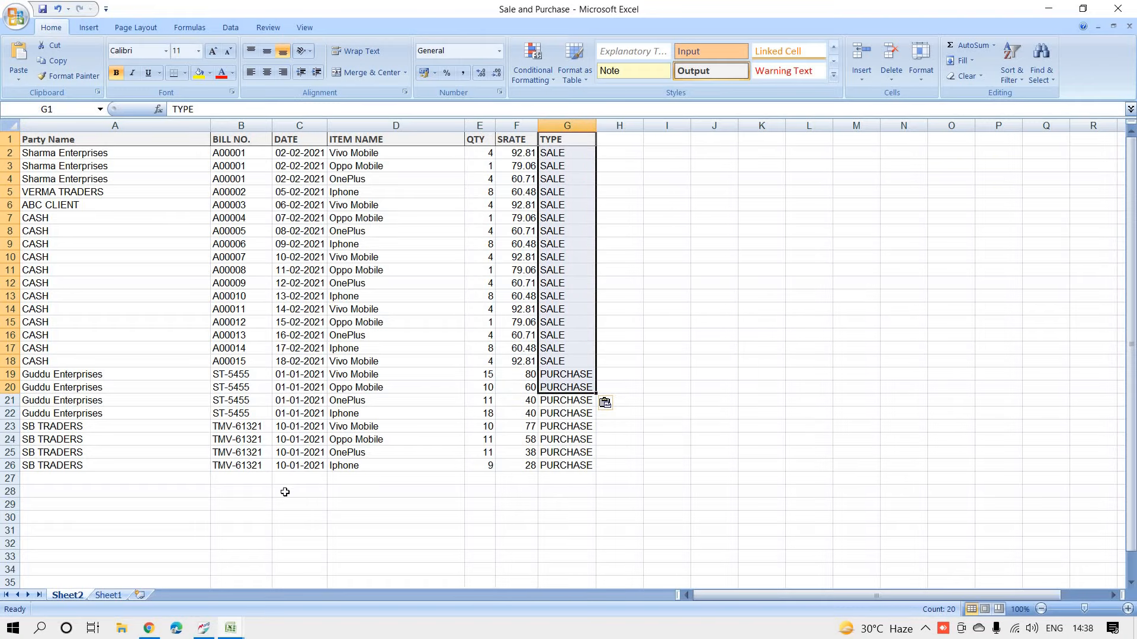
click(204, 627)
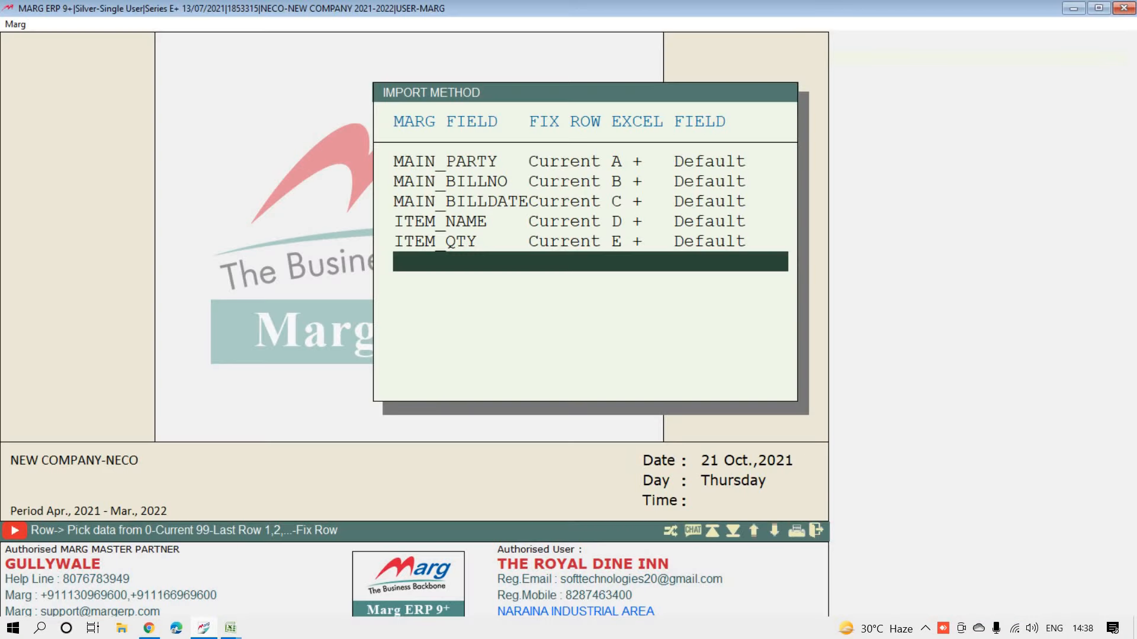
key(Return)
text(S)
key(BackSpace)
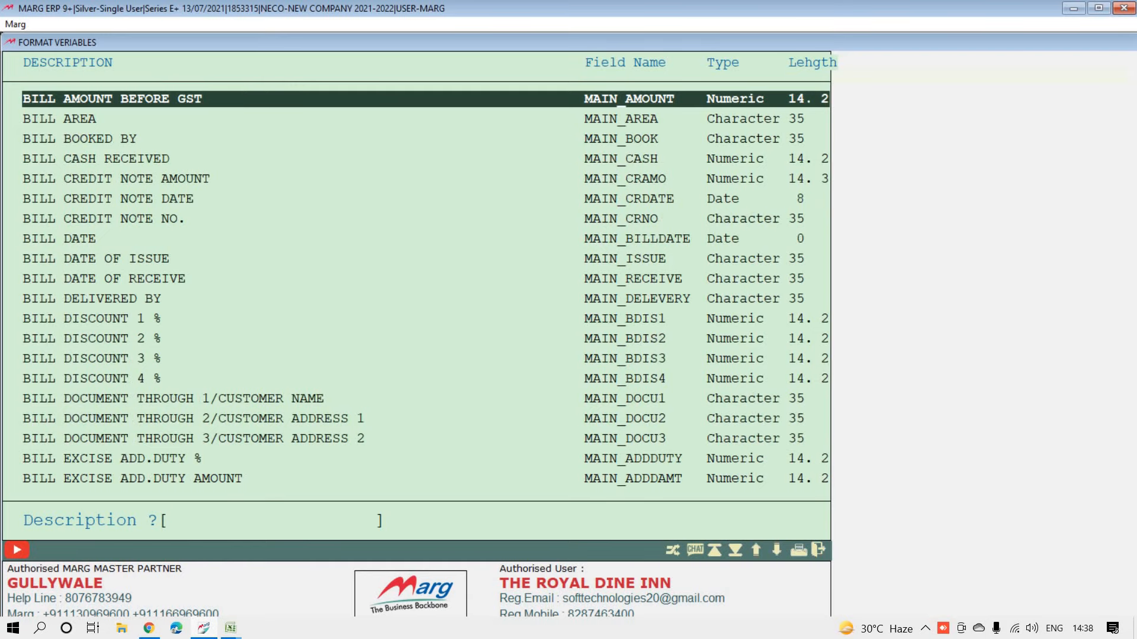
text(ITEM)
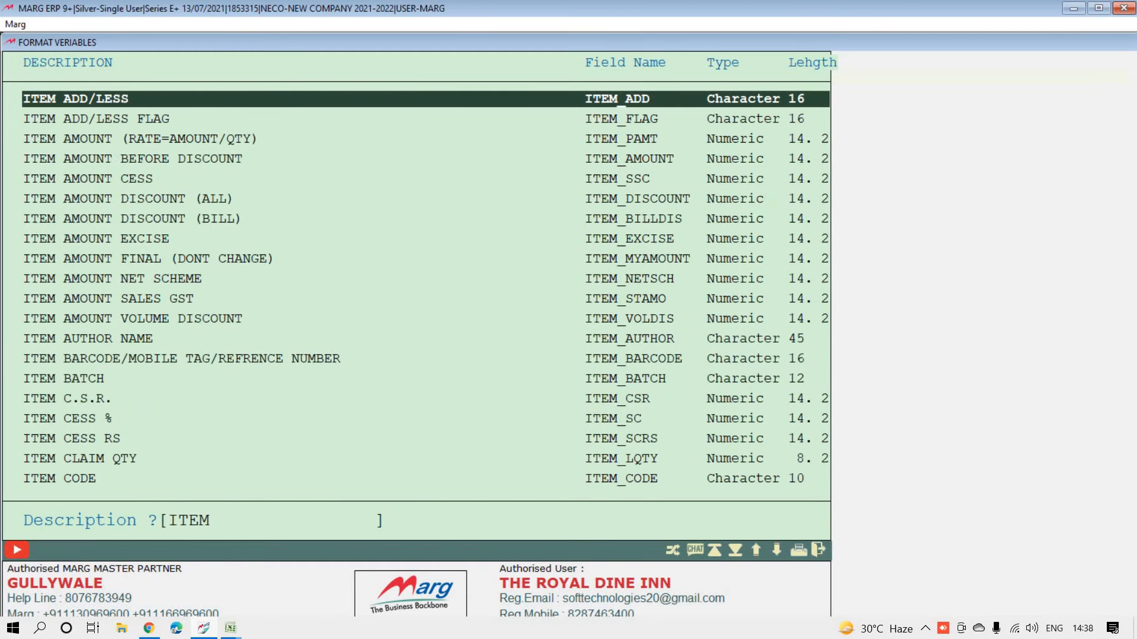
text( RATE)
key(Down)
key(Down)
key(Down)
key(Down)
key(Down)
key(Down)
key(Down)
key(Down)
key(Down)
key(Down)
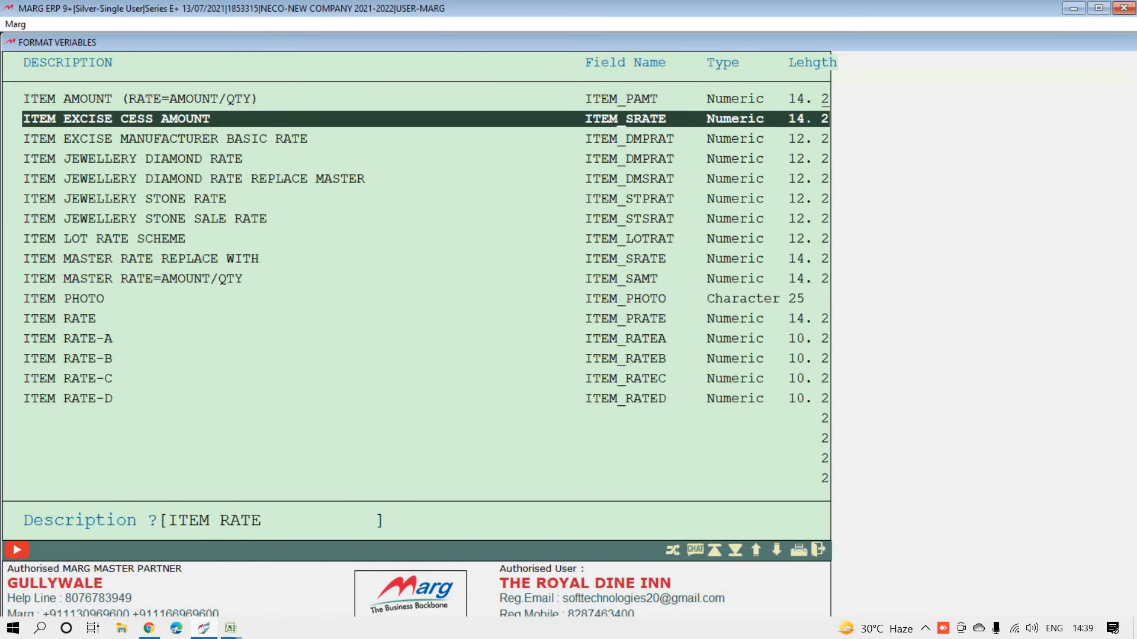
key(Down)
key(Return)
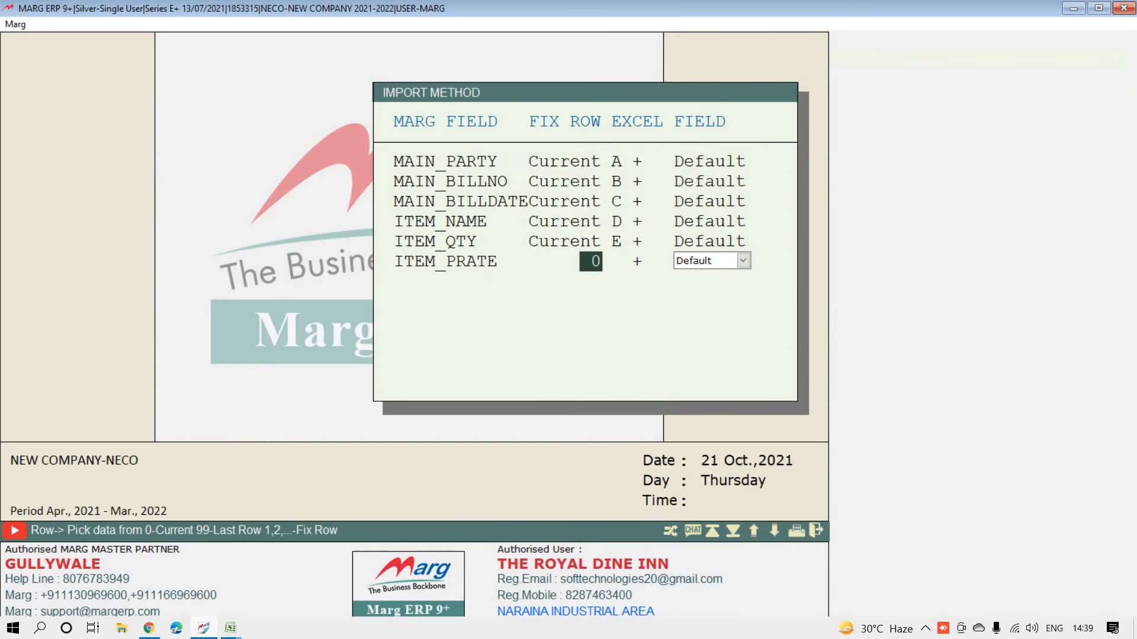
Step: Map ITEM_PRATE to Excel field F with fix row 0 and the Default format
key(Return)
text(F)
key(Return)
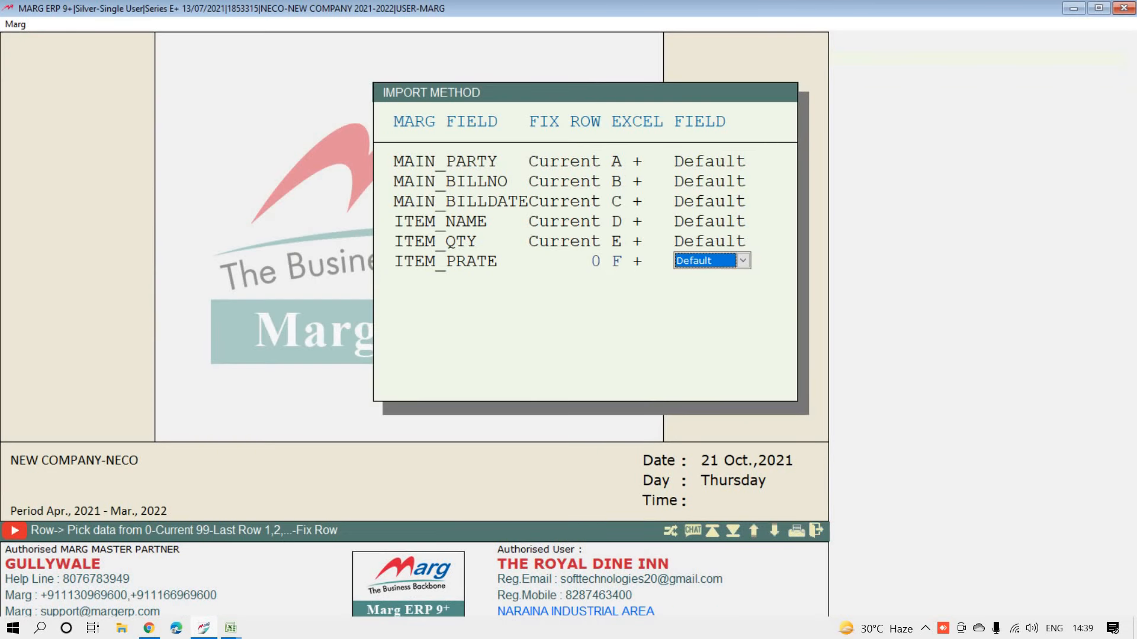
key(Return)
Step: Search the format variables for FLAG and add the BILL TYPE FLAG variable to the import method's seventh mapping row
key(Return)
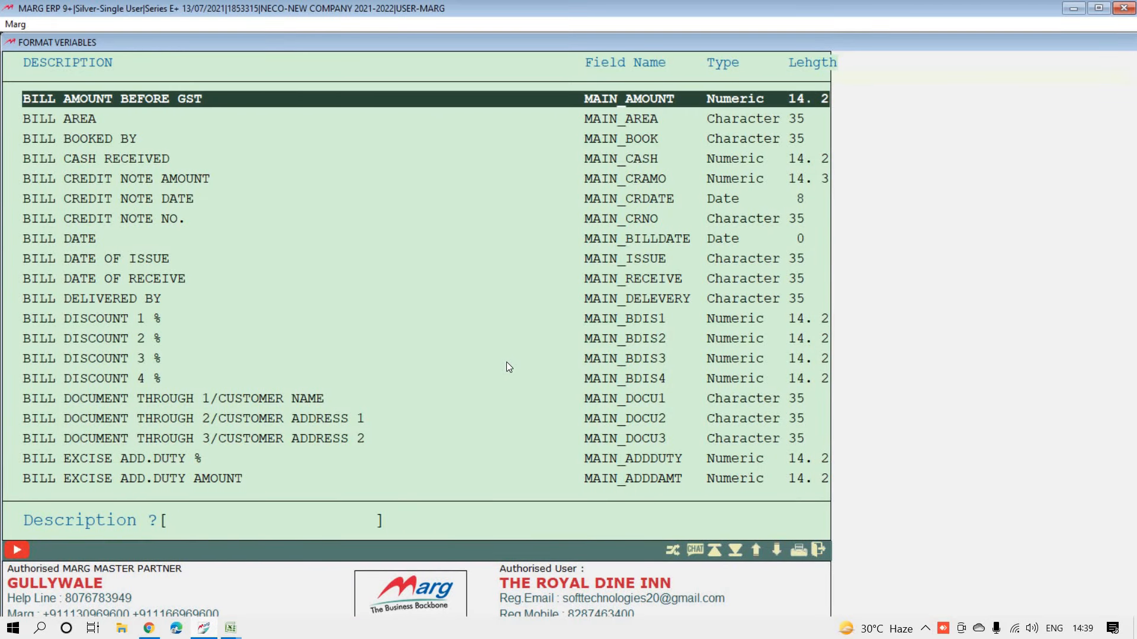
text(FLAG)
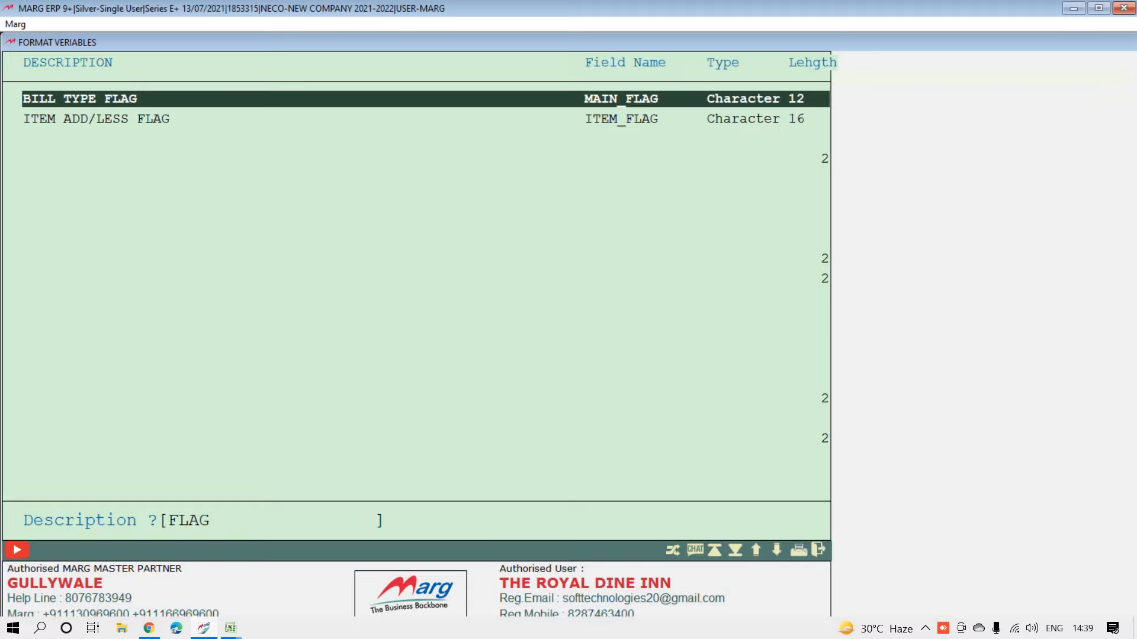
key(Down)
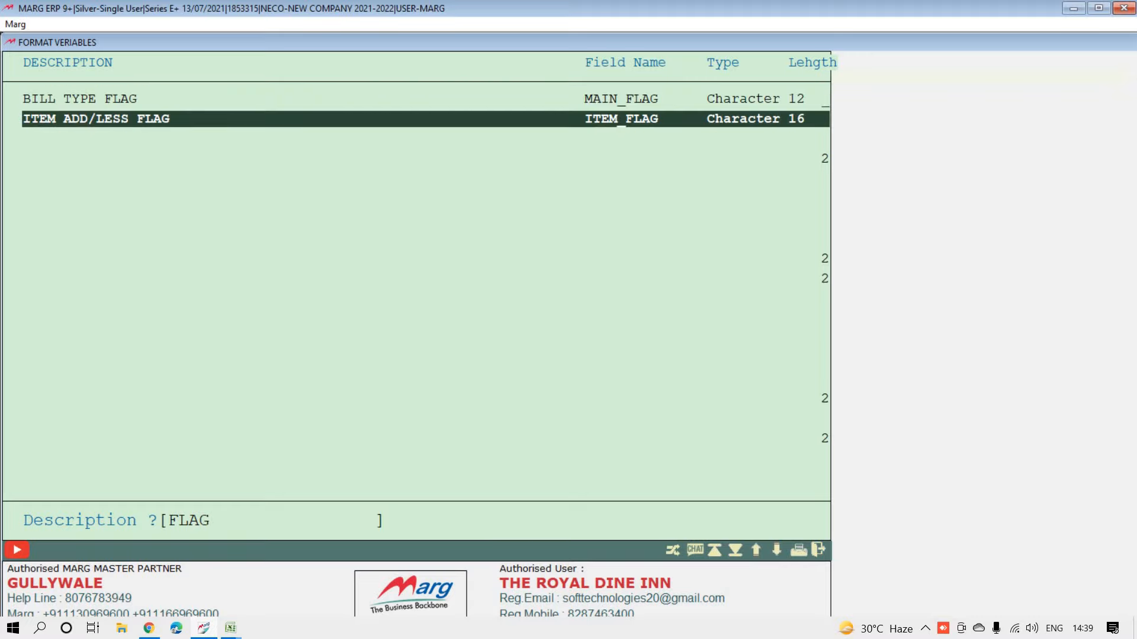
key(Up)
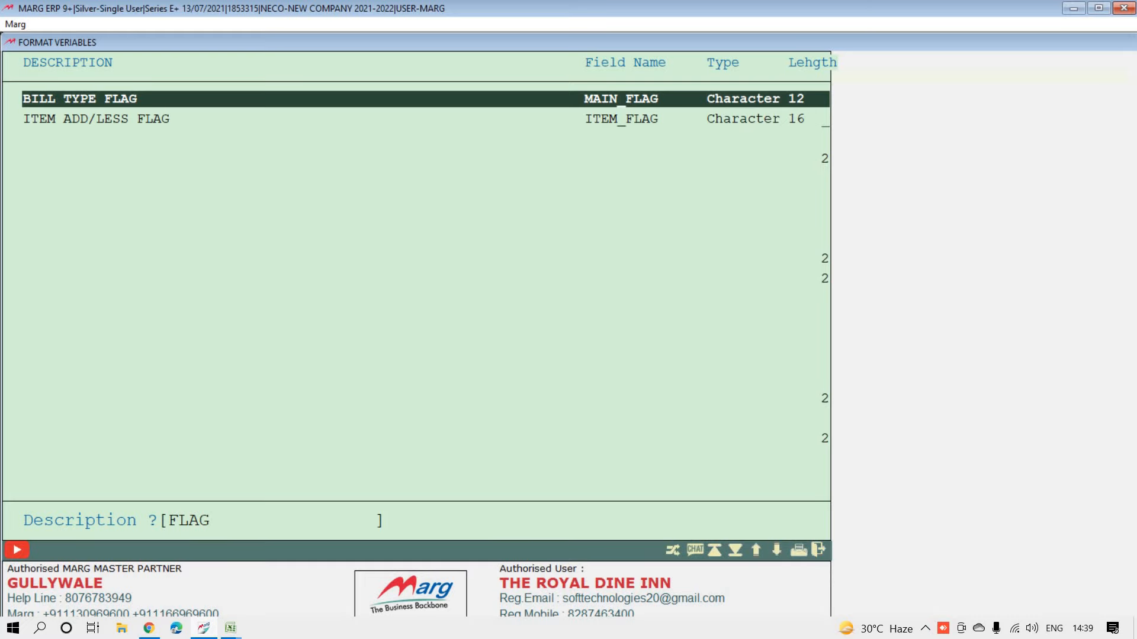
key(Return)
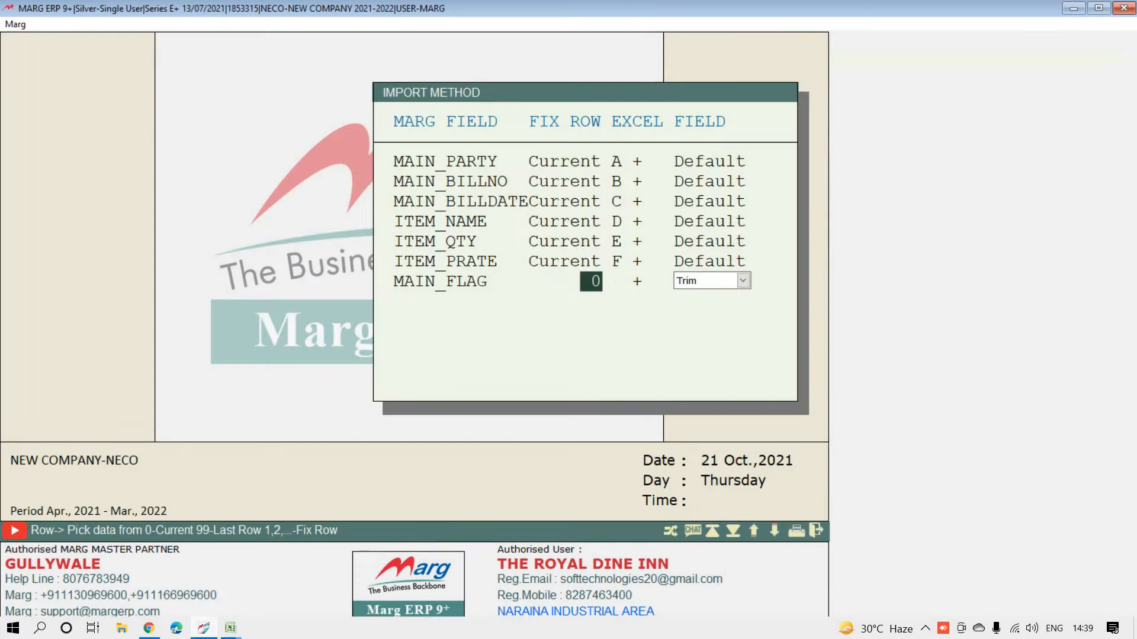
Step: Check the TYPE column in the Sale and Purchase workbook, and map MAIN_FLAG to Excel field G with the Default format in Marg ERP
key(Return)
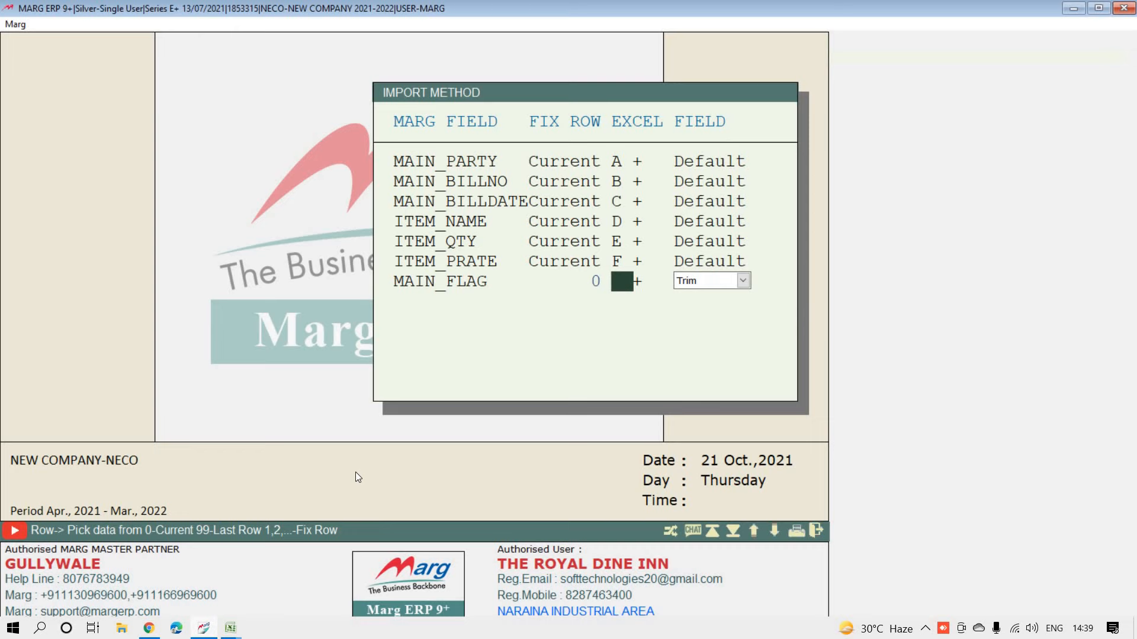
click(231, 627)
click(154, 560)
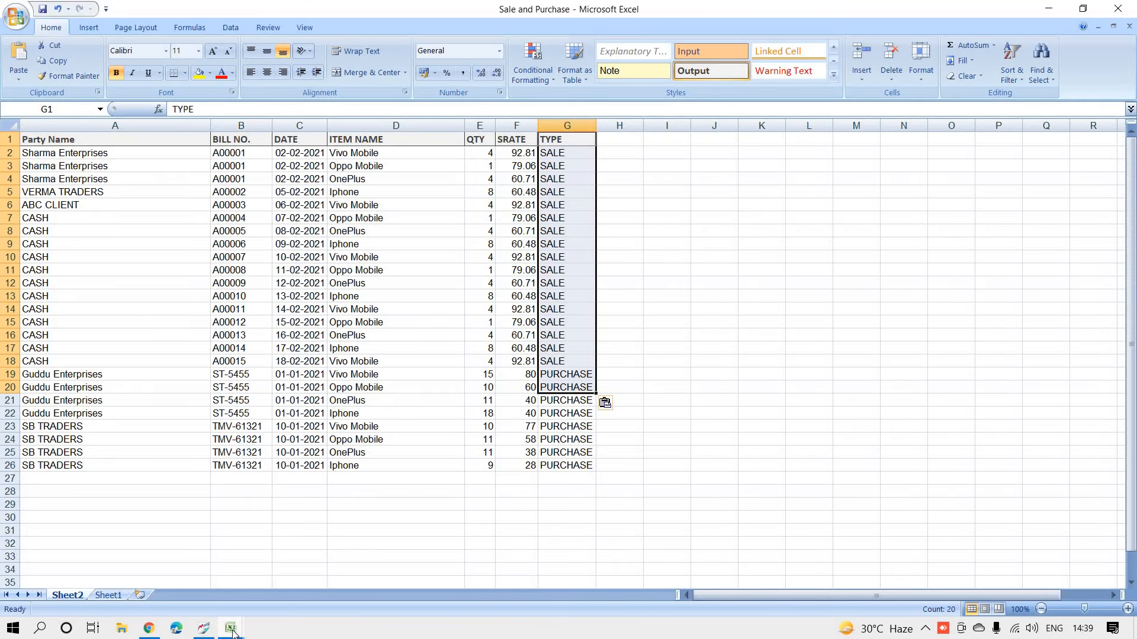
click(204, 628)
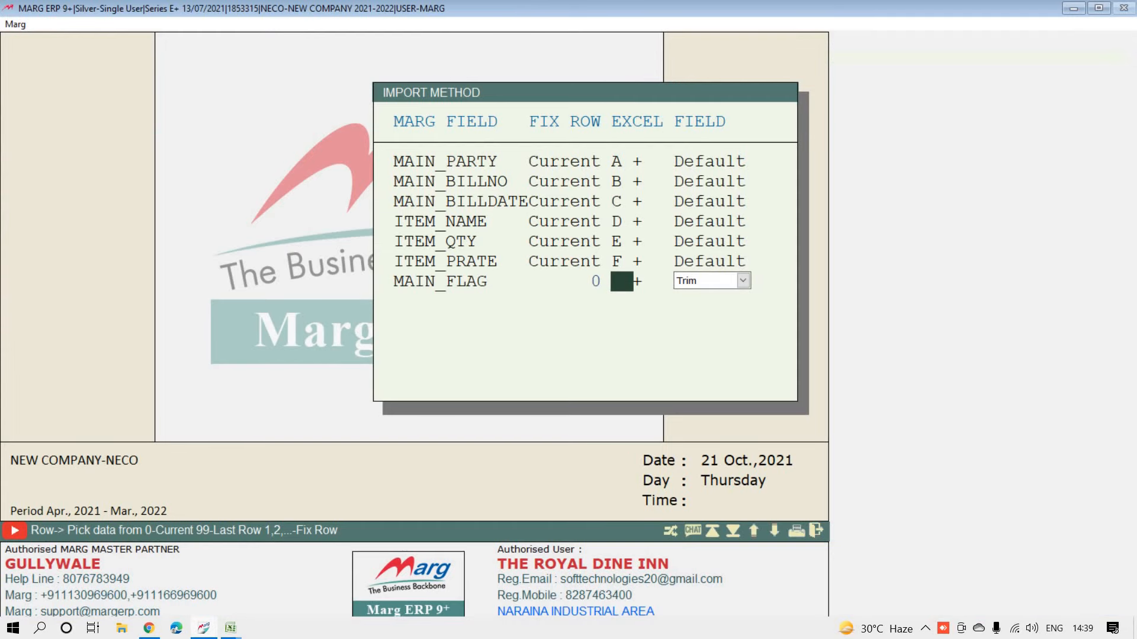
text(G)
key(Return)
key(Return)
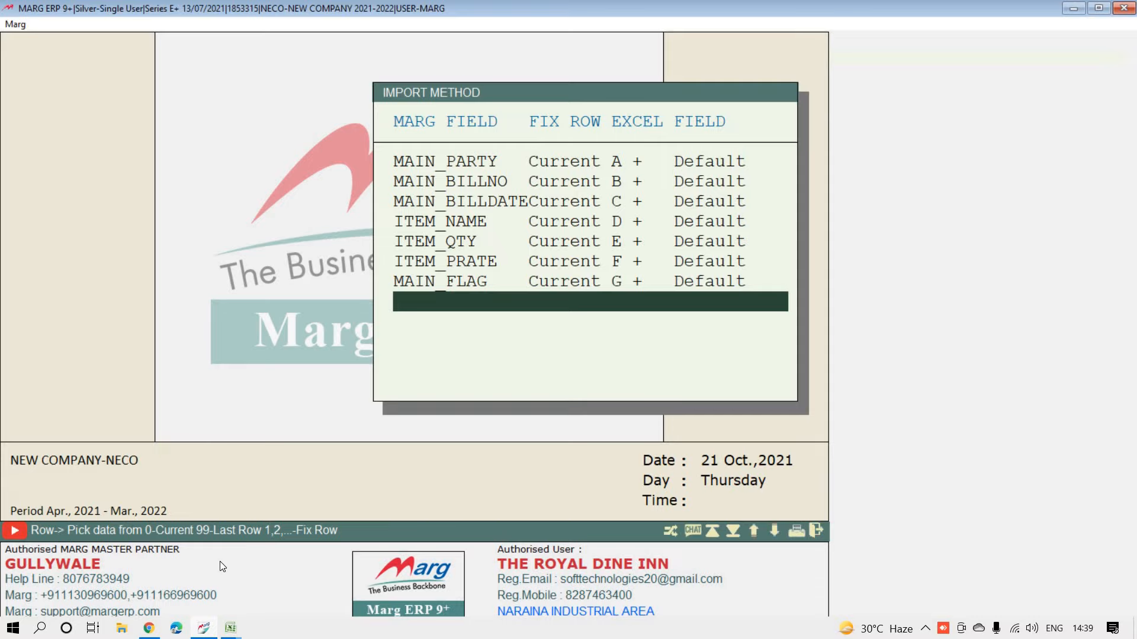
Step: Close the import method setup and open the ERP Bridger's inventory import form
key(Escape)
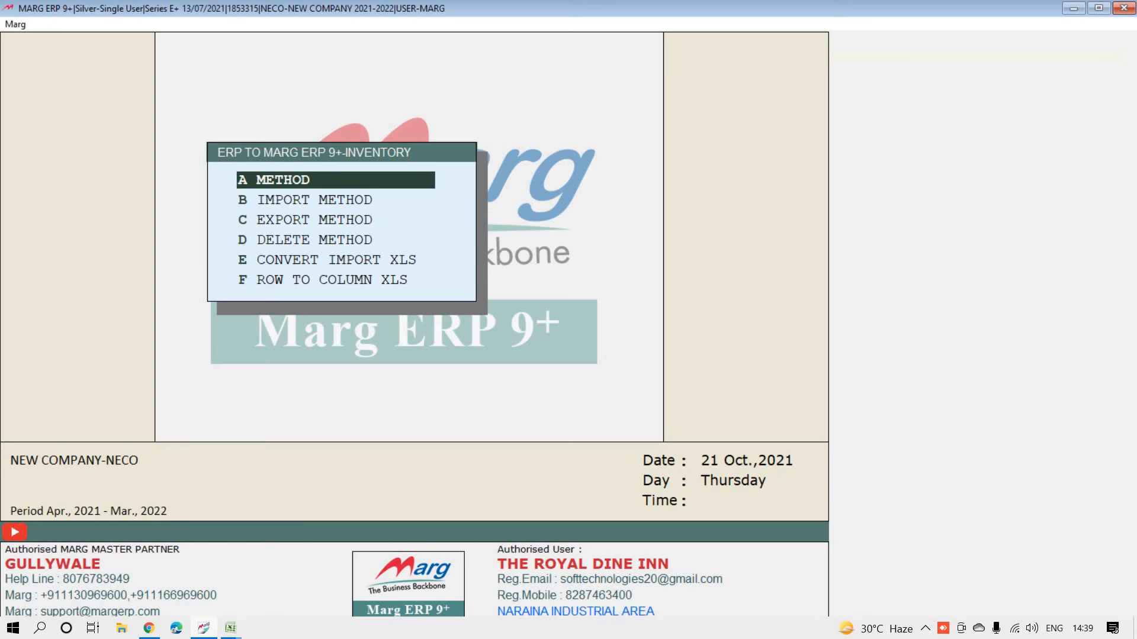
key(Escape)
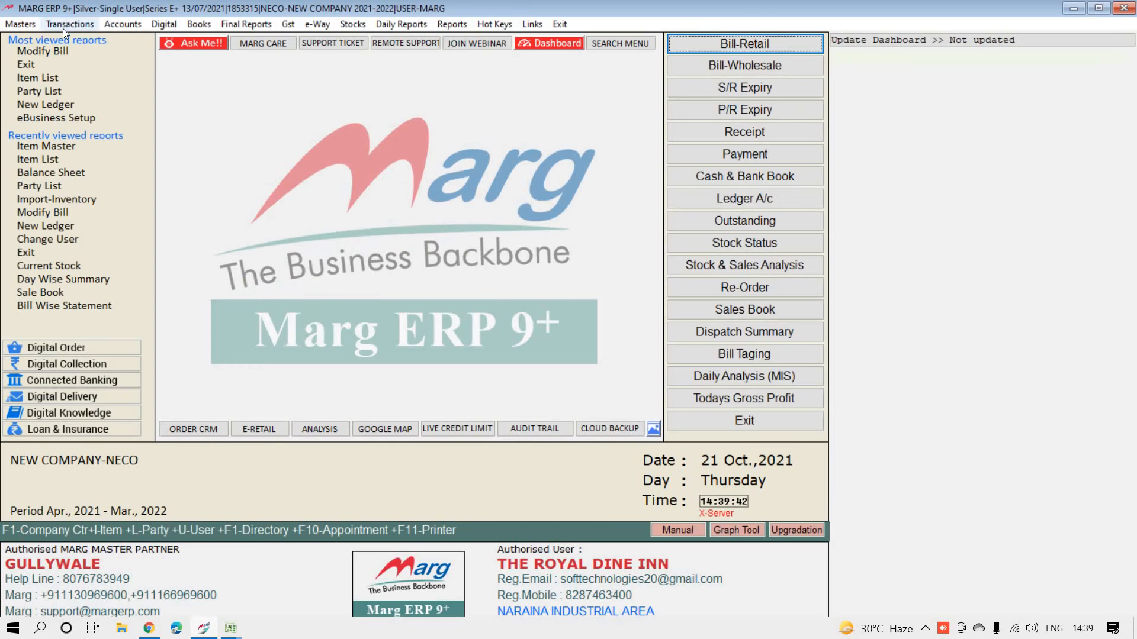
click(19, 25)
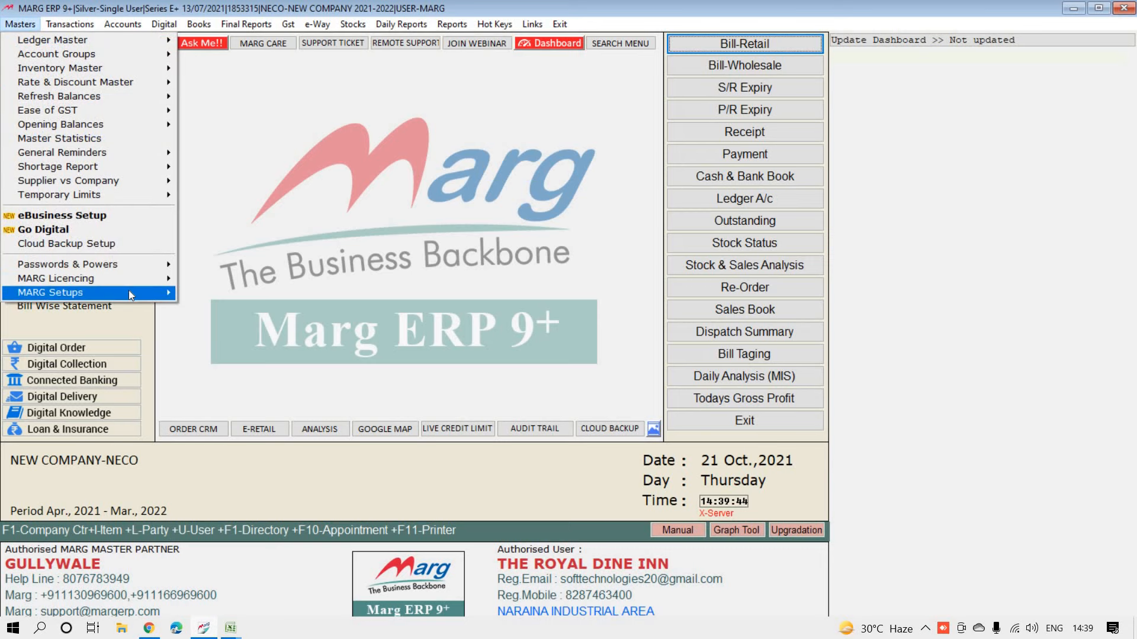
mouse_move(129, 290)
mouse_move(48, 28)
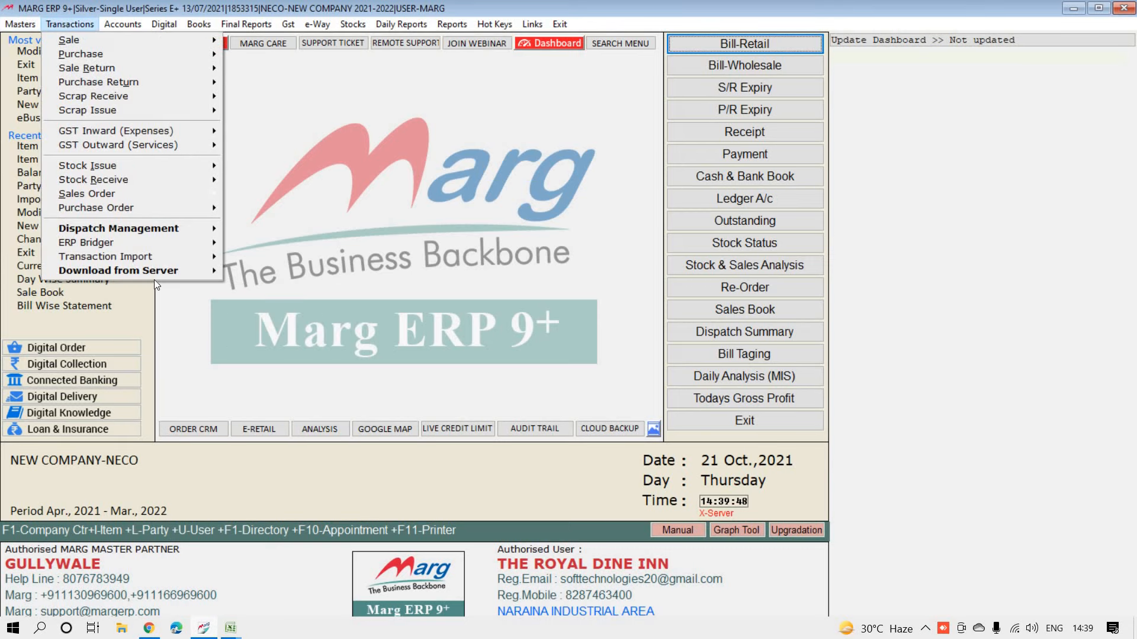
mouse_move(81, 243)
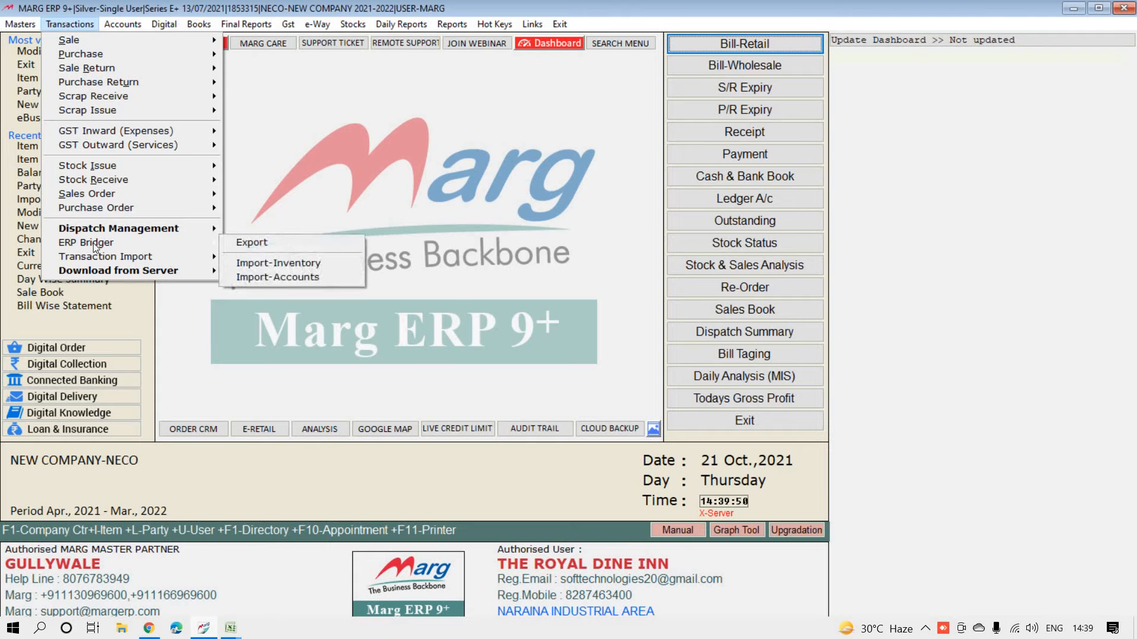
click(282, 270)
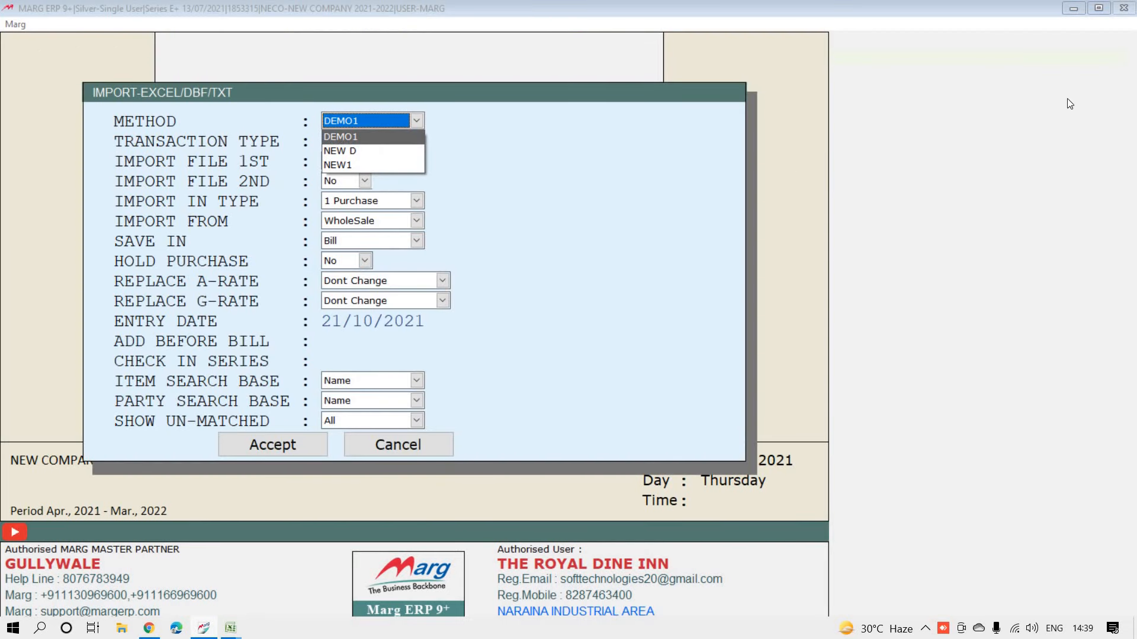
Step: Switch to Excel and close the Sale and Purchase workbook
click(236, 629)
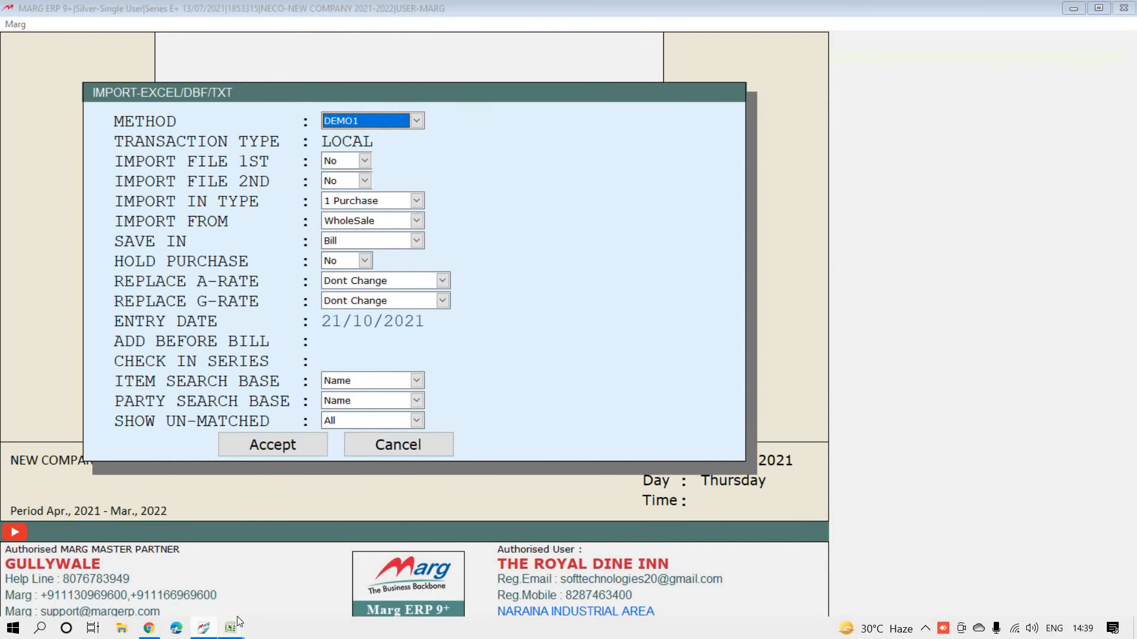
click(194, 553)
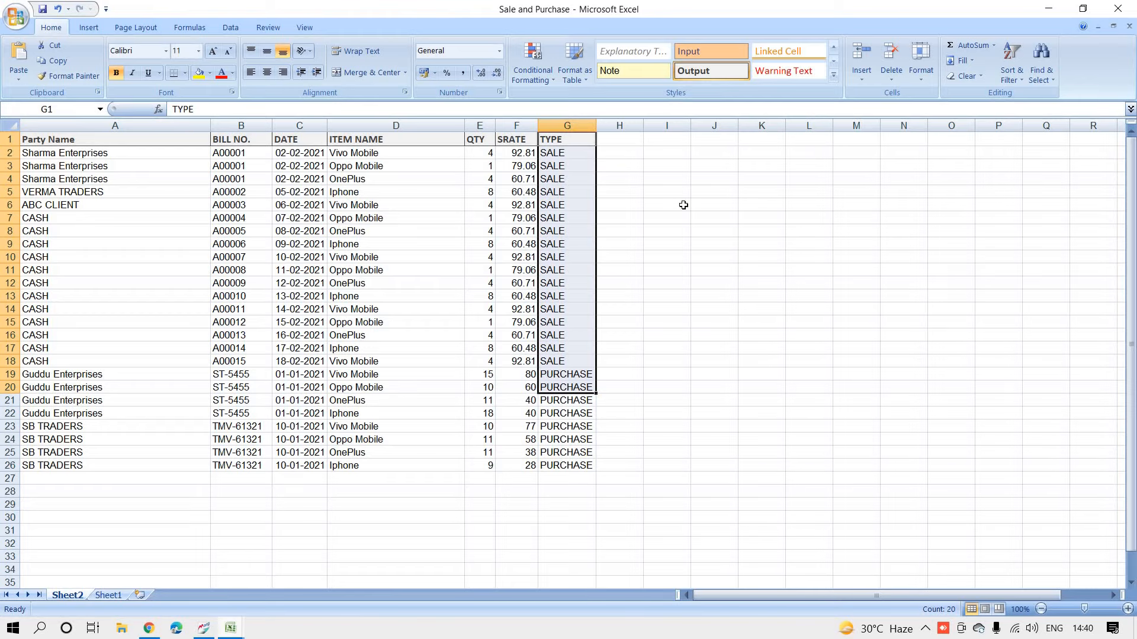
click(756, 180)
click(1118, 8)
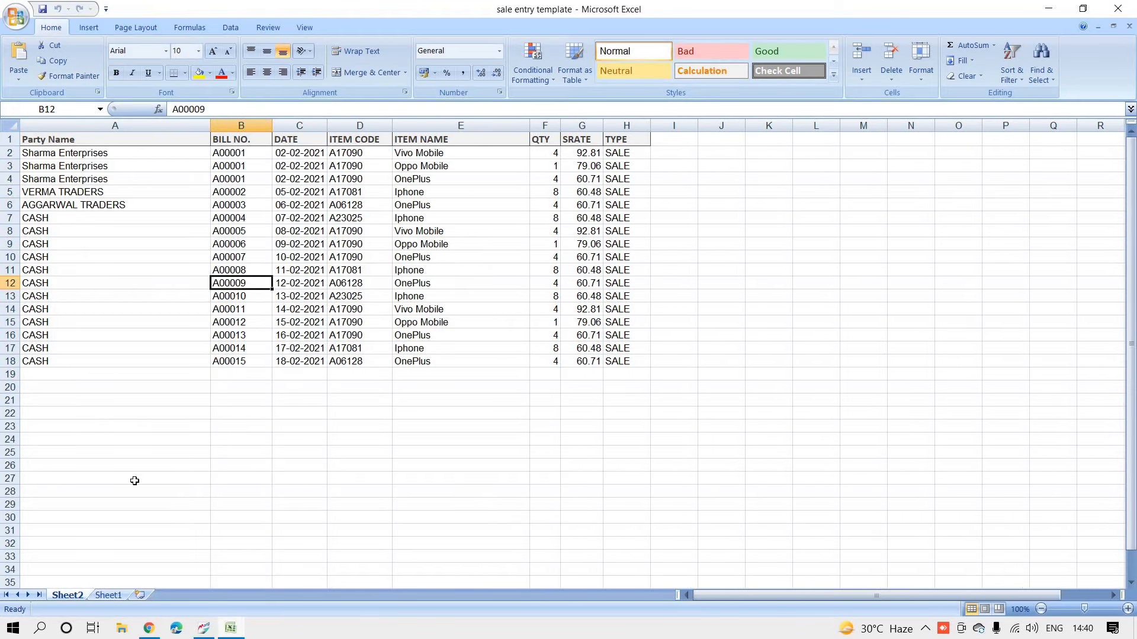
Step: Return to Marg ERP and choose DEMO1 as the method for the import
click(205, 629)
key(space)
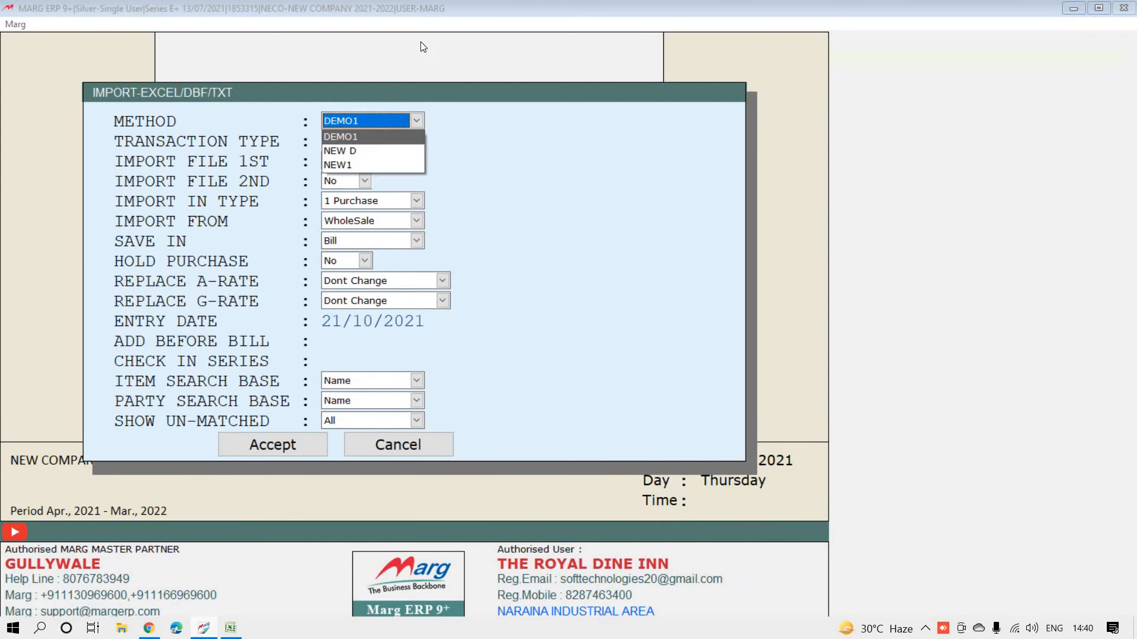
key(Down)
key(Down)
key(Up)
key(Up)
key(Return)
Step: Set Import File 1st to Yes and select SALE AND PURCHASE.XLSX from the desktop folder as the import file
key(space)
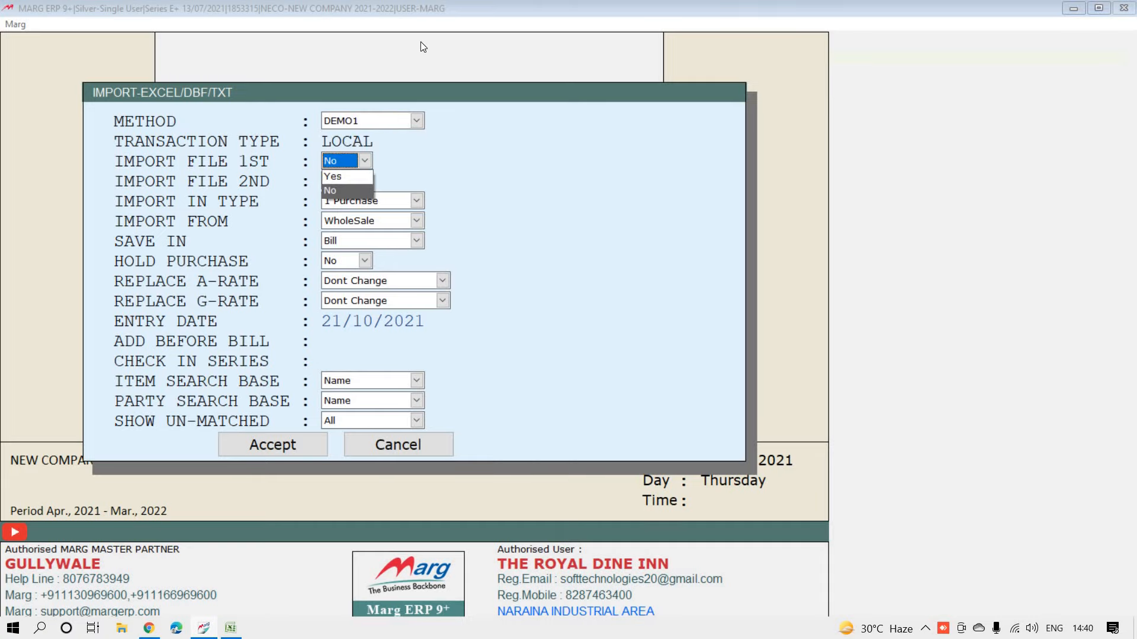
key(Return)
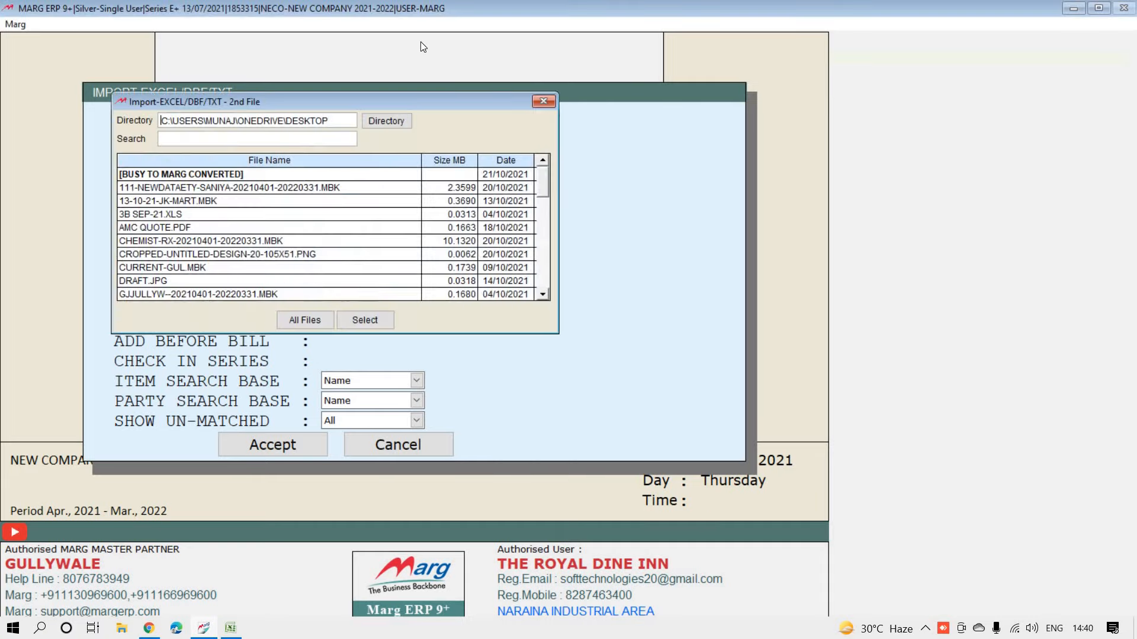
key(Down)
key(Down)
key(Down)
key(Down)
key(Down)
key(Down)
key(Down)
key(Down)
key(Down)
key(Down)
key(Down)
key(Down)
key(Down)
key(Down)
key(Down)
key(Down)
key(Down)
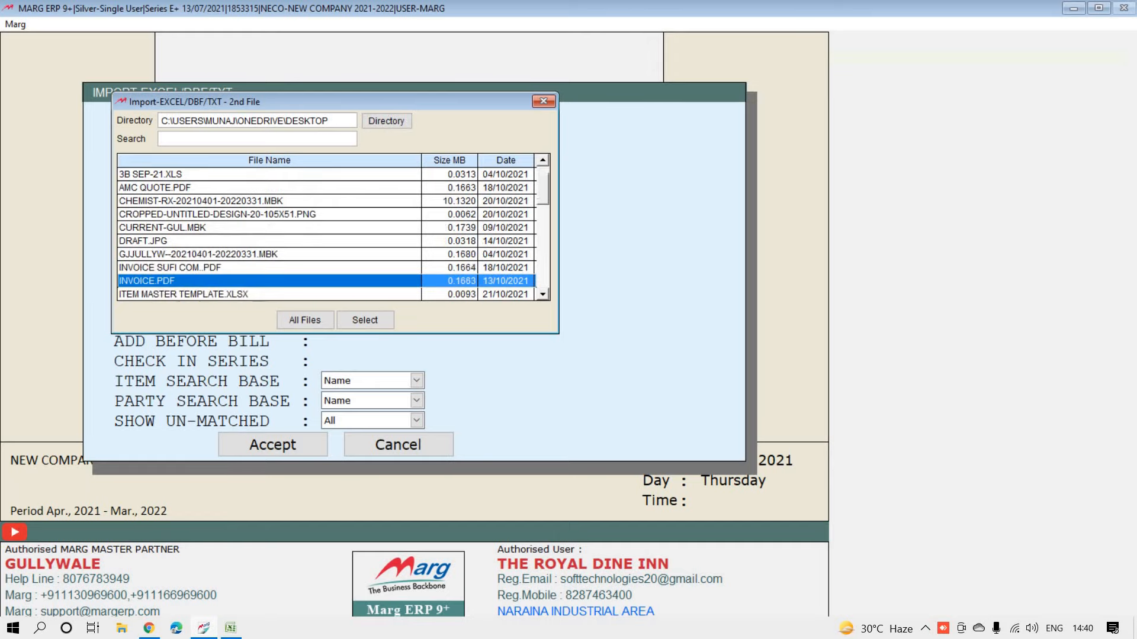
key(Down)
key(Down)
key(Down)
key(Down)
key(Down)
key(Down)
key(Down)
key(Down)
key(Down)
key(Down)
key(Down)
key(Down)
key(Down)
key(Down)
key(Down)
key(Down)
key(Down)
key(Down)
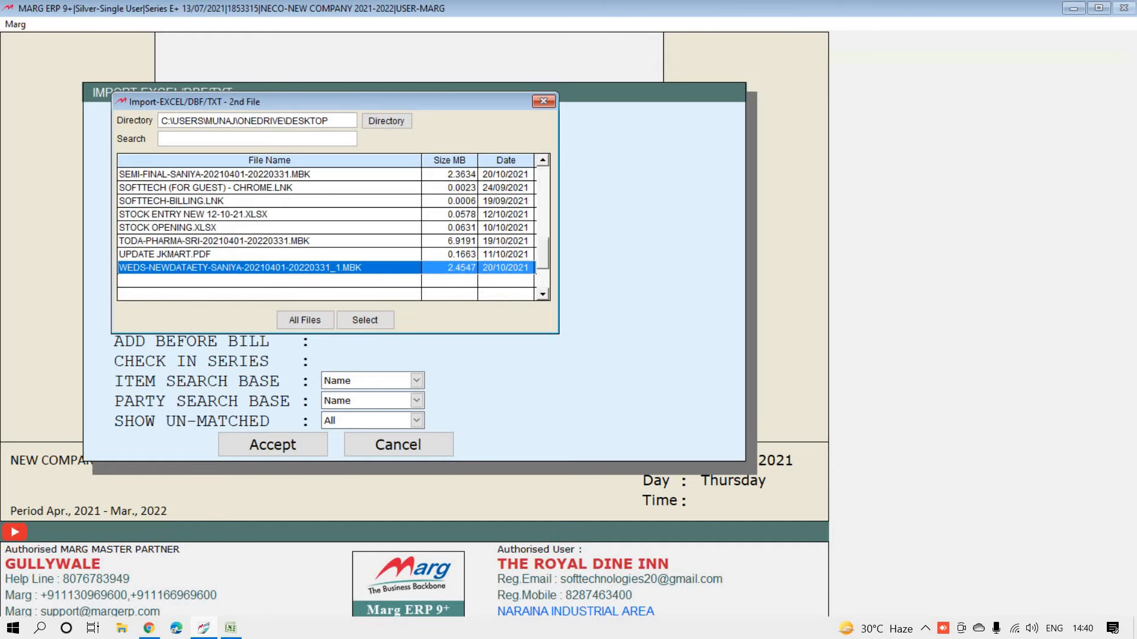
key(Up)
key(Up)
key(Up)
key(Up)
key(Up)
key(Up)
key(Up)
key(Up)
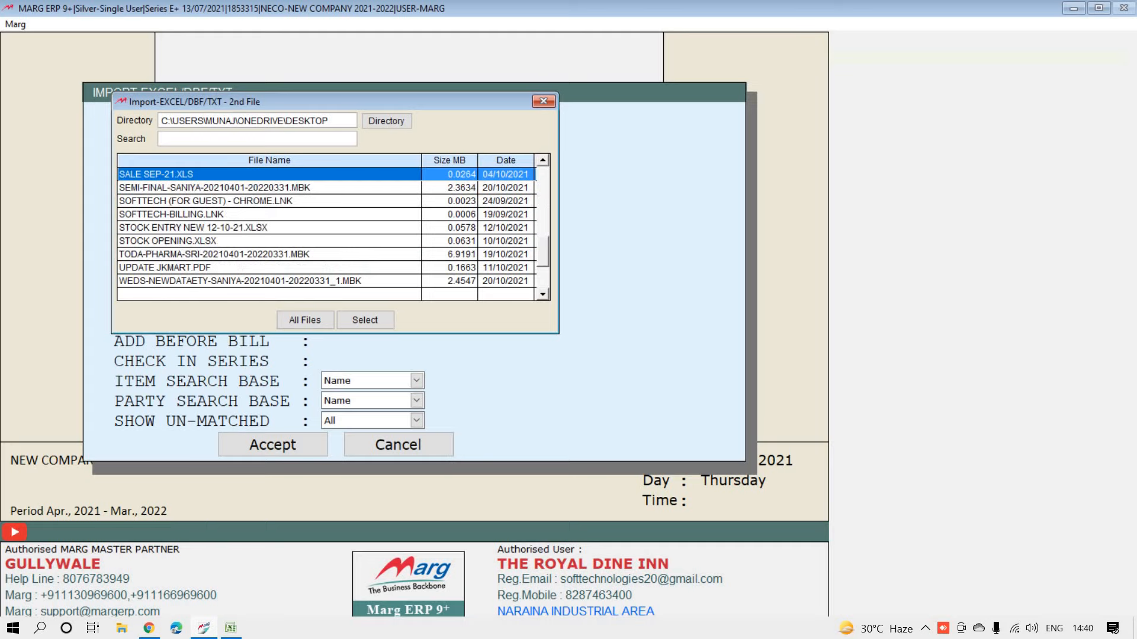
key(Up)
key(Up)
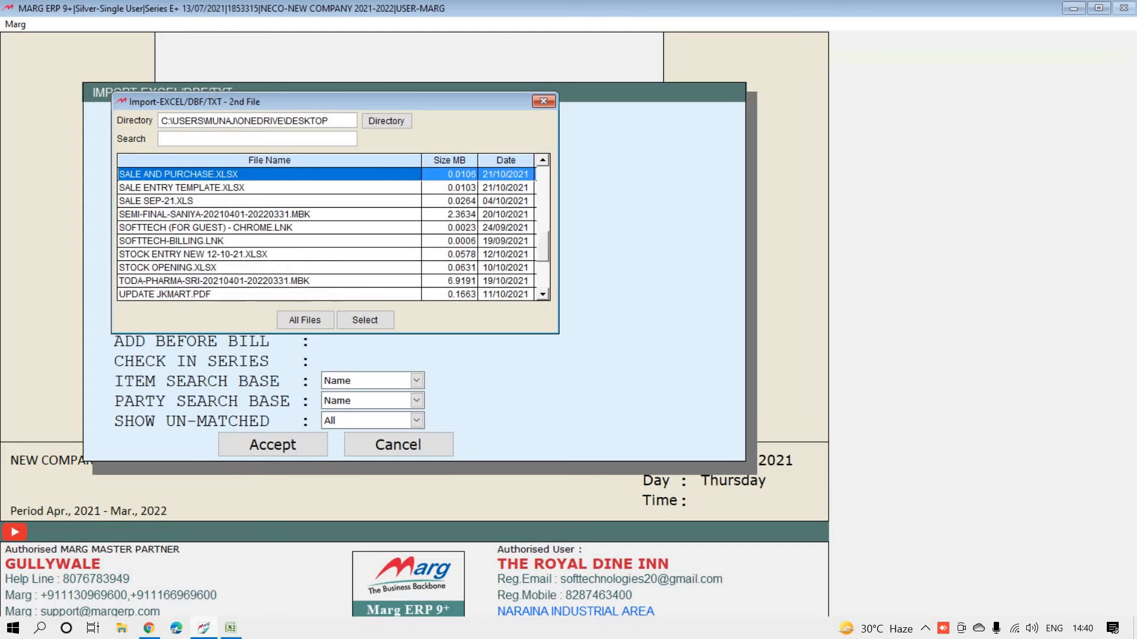
key(Up)
key(Down)
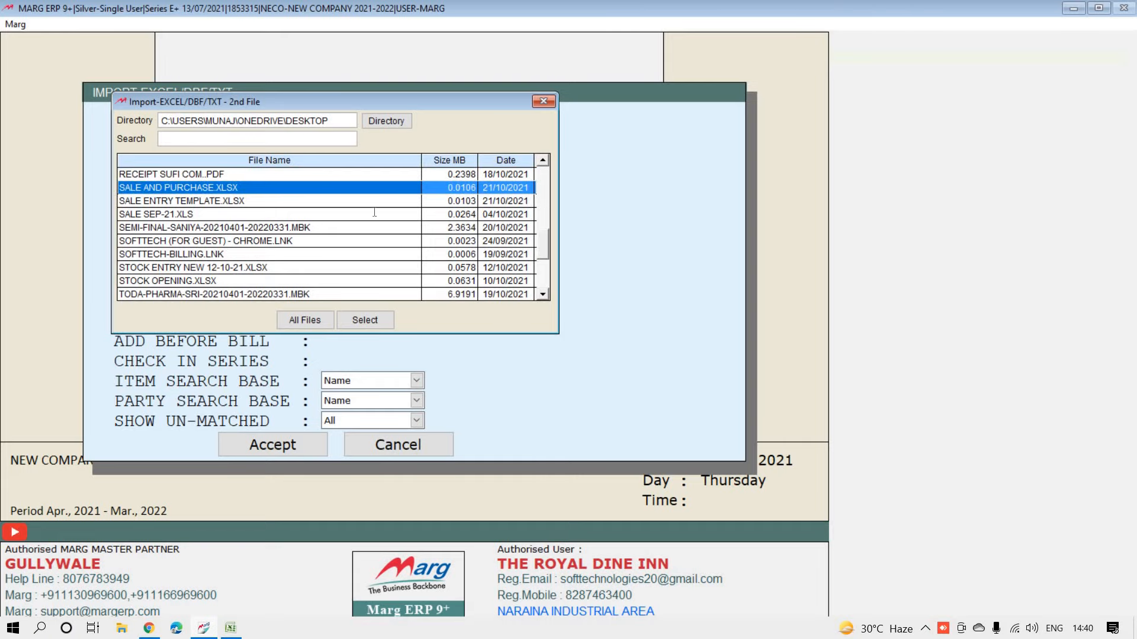
click(364, 320)
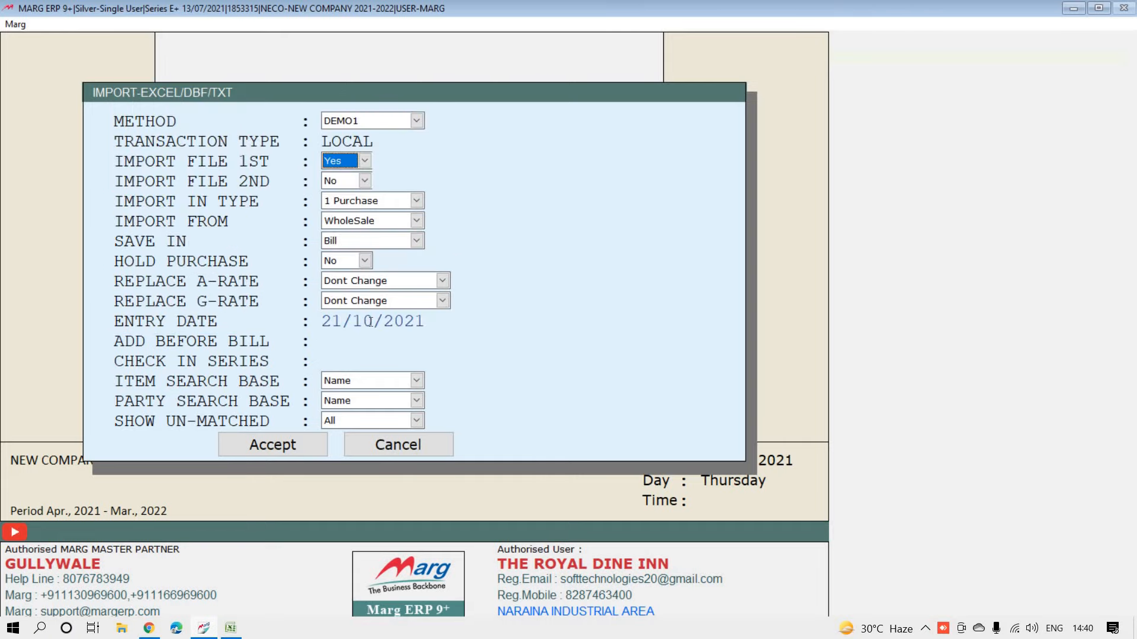
Step: Confirm the desktop import file, keeping Import In Type as 1 Purchase and Import From as WholeSale
key(Return)
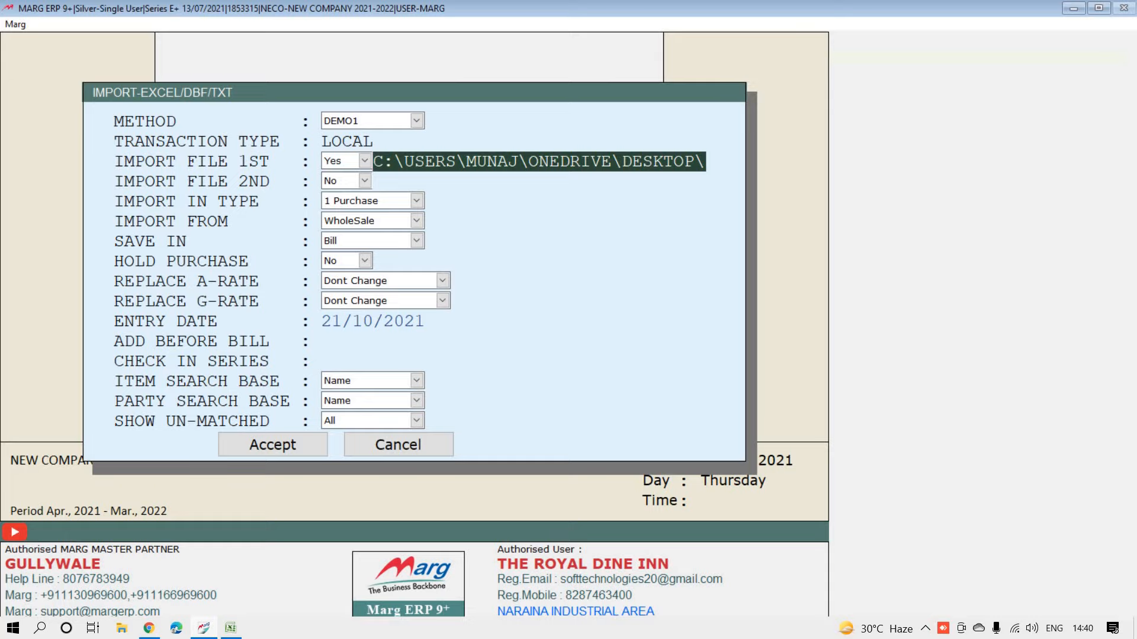
key(Return)
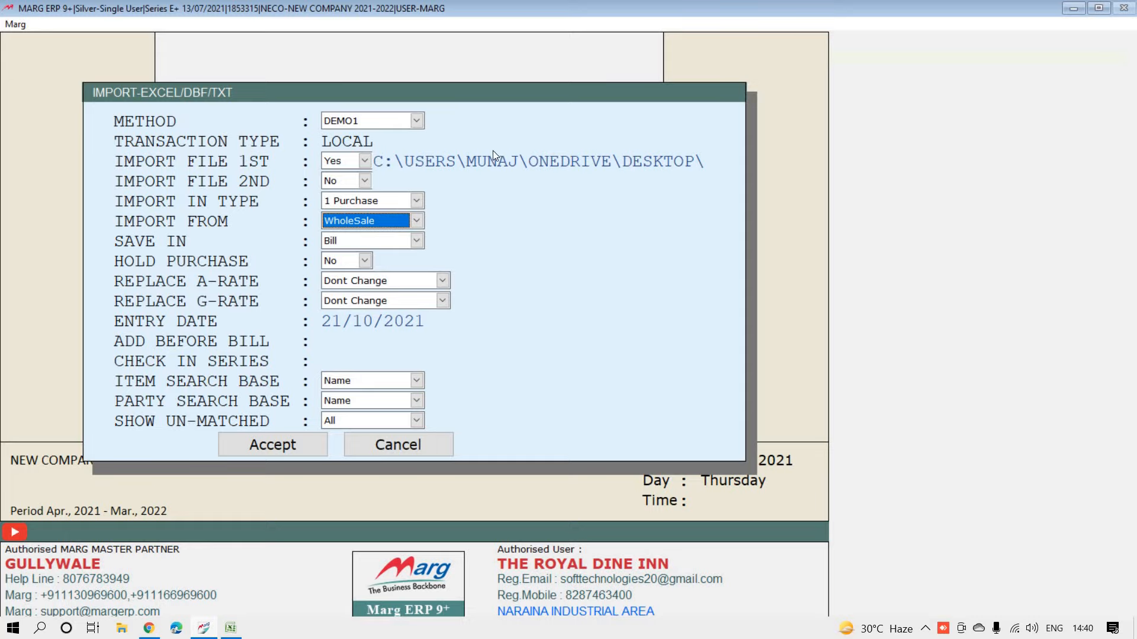
click(337, 220)
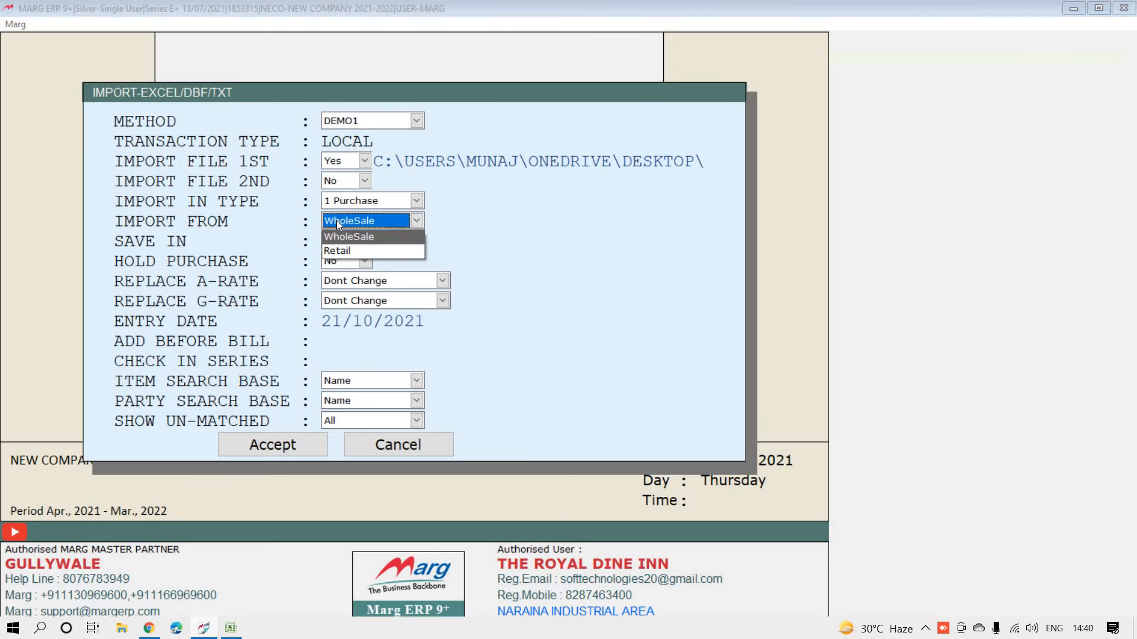
click(336, 221)
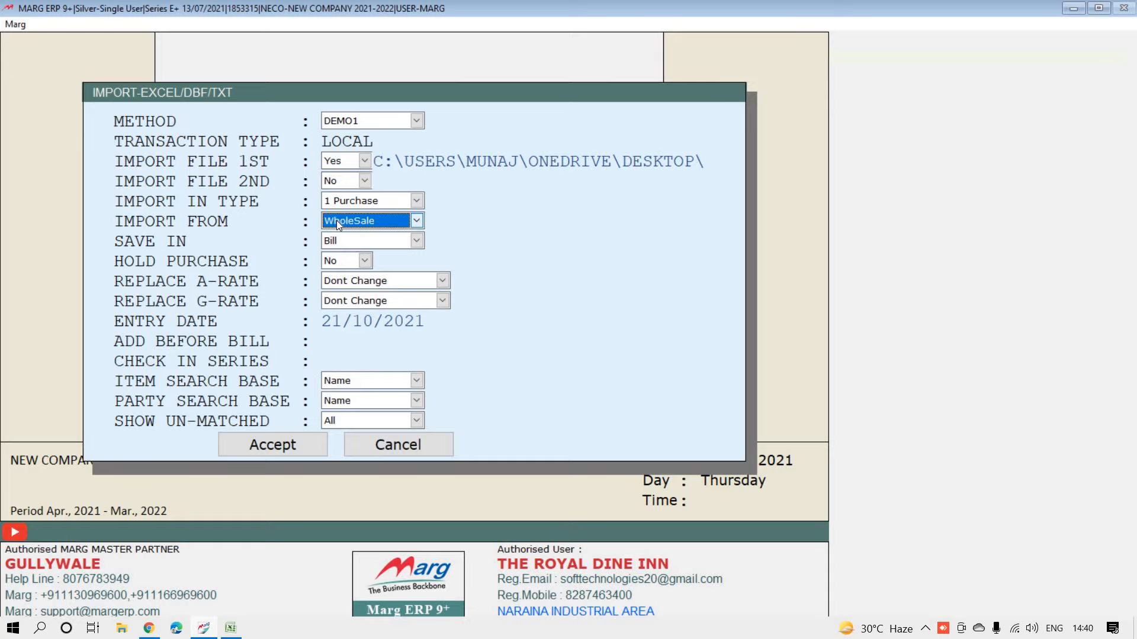
click(433, 163)
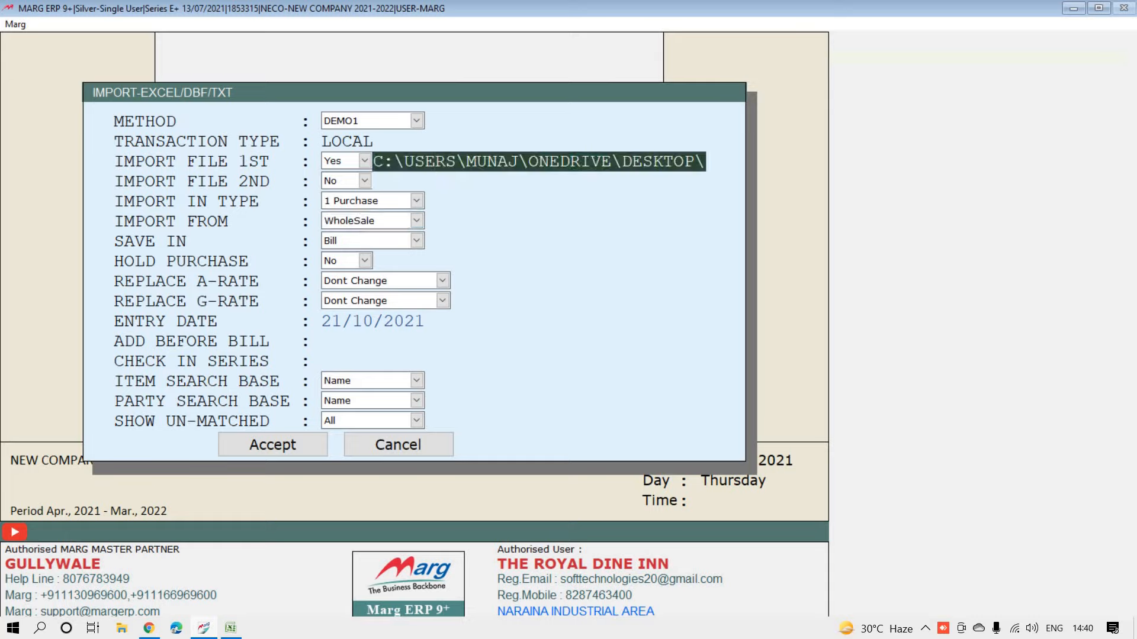
key(Return)
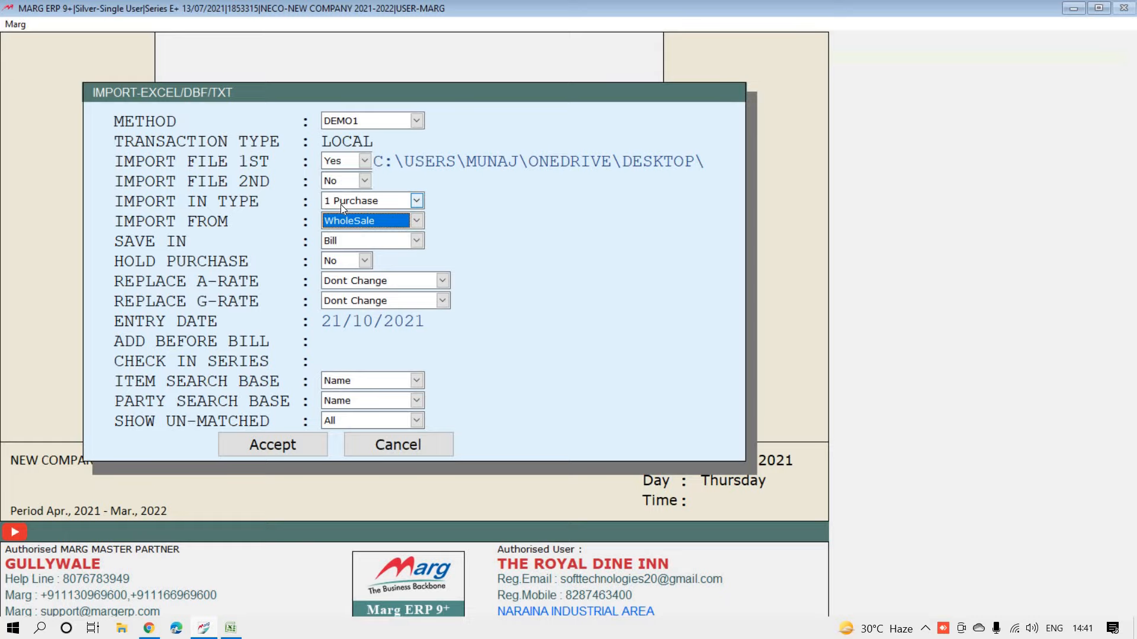
key(Return)
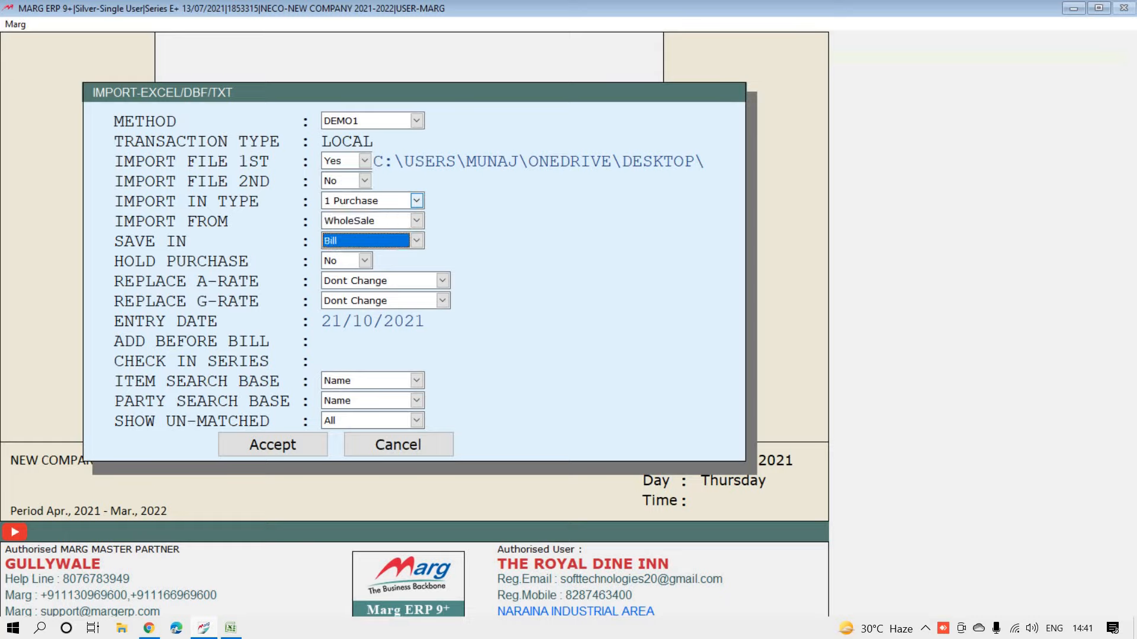
Step: Check the Save In choices and choose Bill for the imported entries
key(Return)
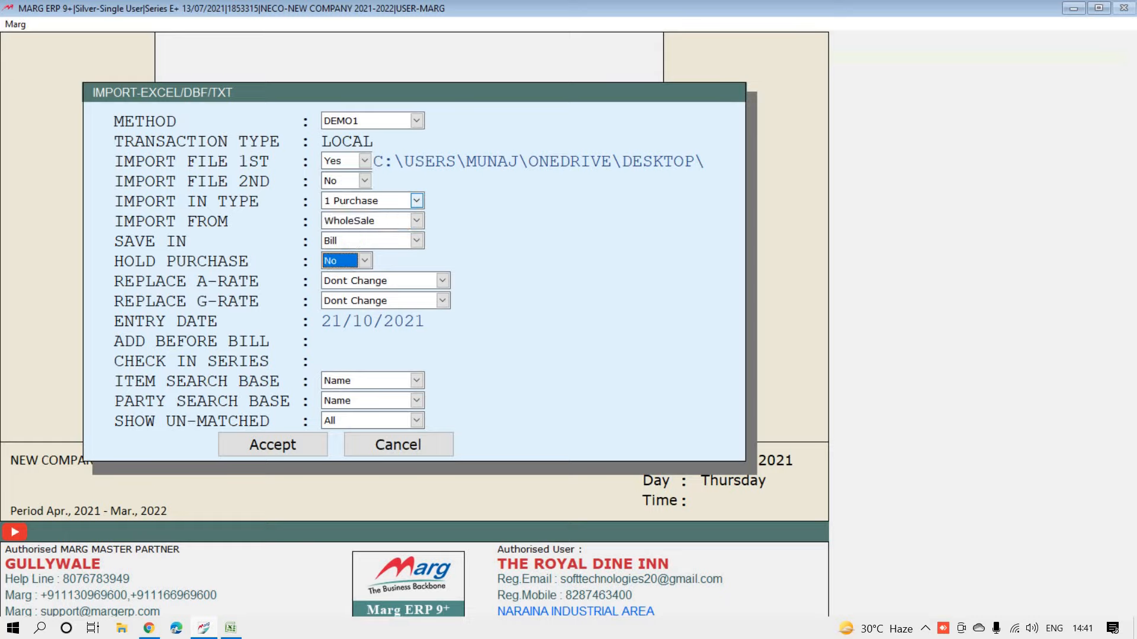
key(Up)
key(alt+Down)
key(Down)
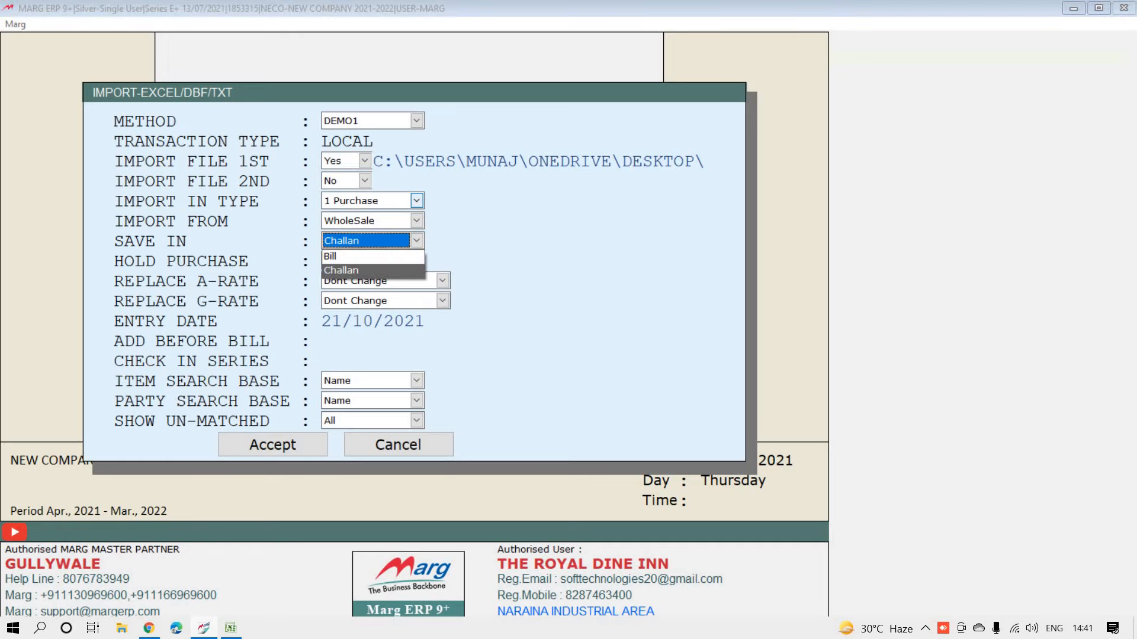
key(Up)
key(Return)
key(Return)
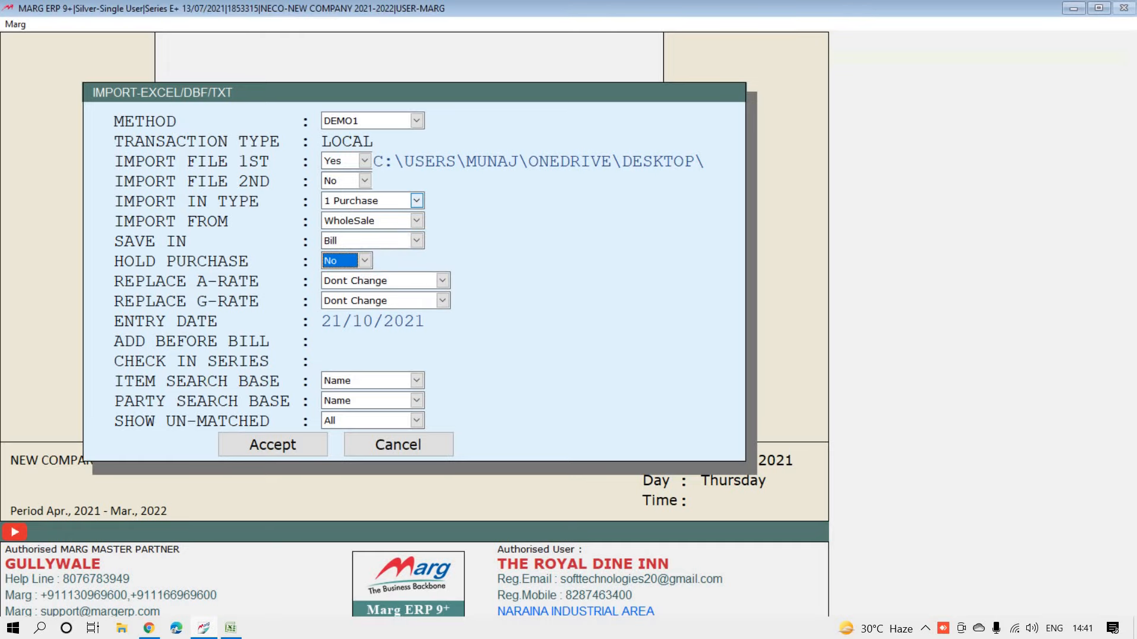
Step: Keep Hold Purchase No, both rate replacements on Dont Change, entry date 21/10/2021, both search bases on Name and Show Un-Matched on All
key(Return)
key(Return)
key(Return)
key(Return)
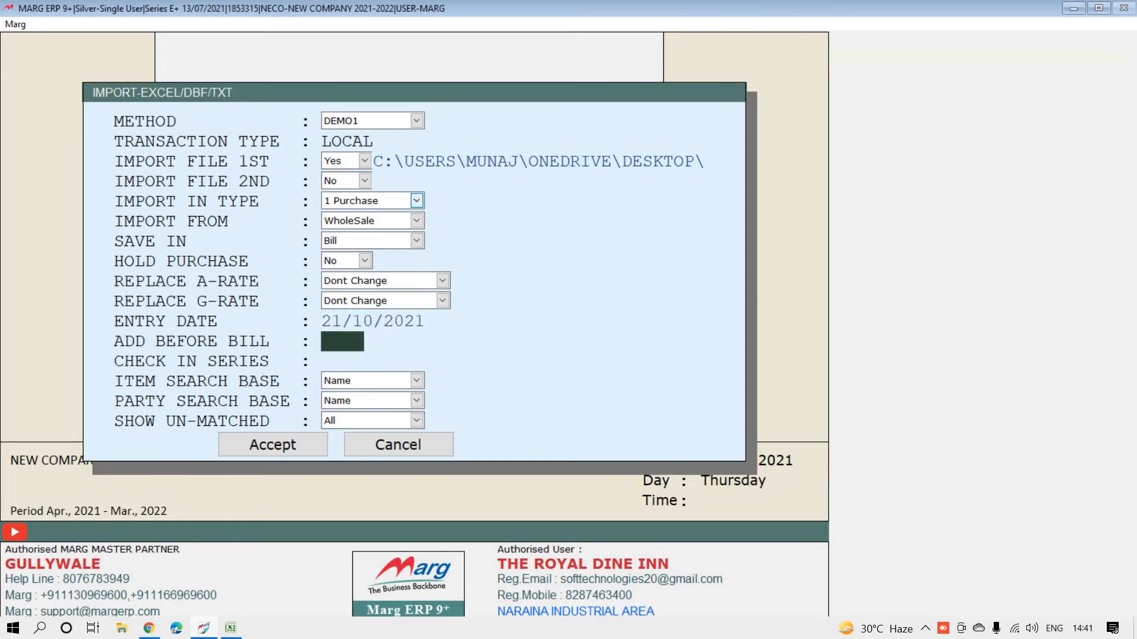
key(Return)
key(Return)
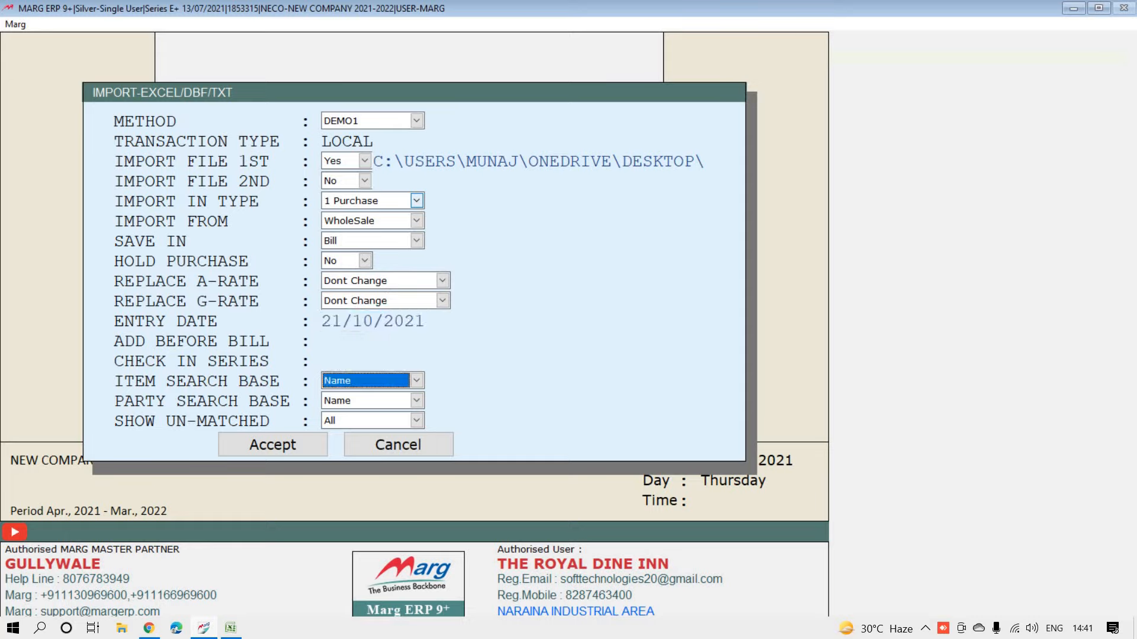
key(Return)
key(Return)
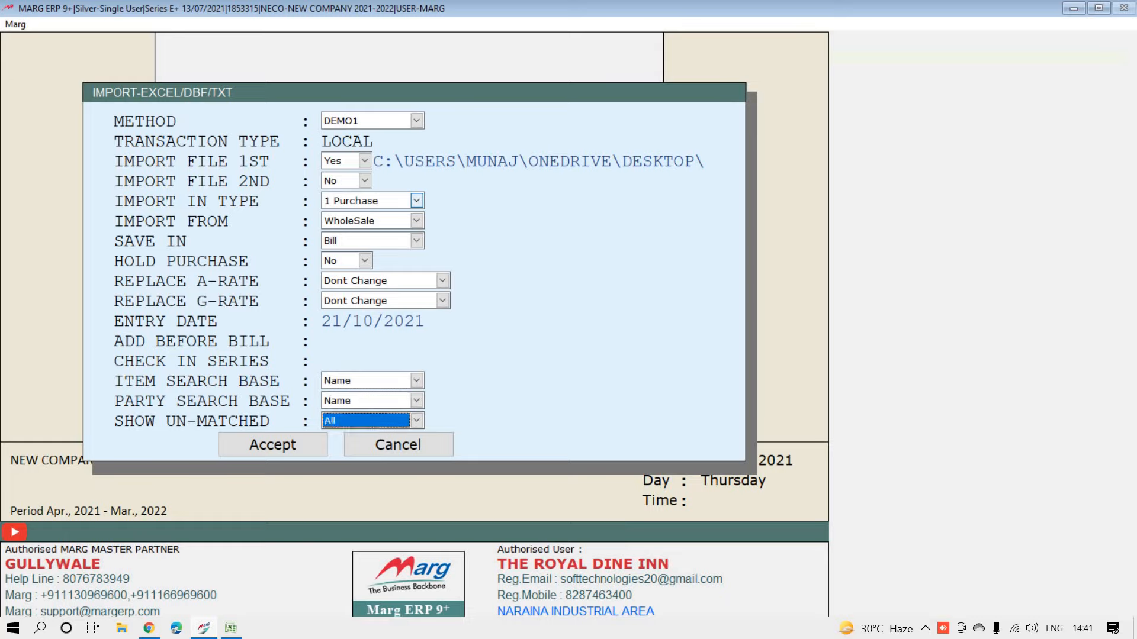
key(Up)
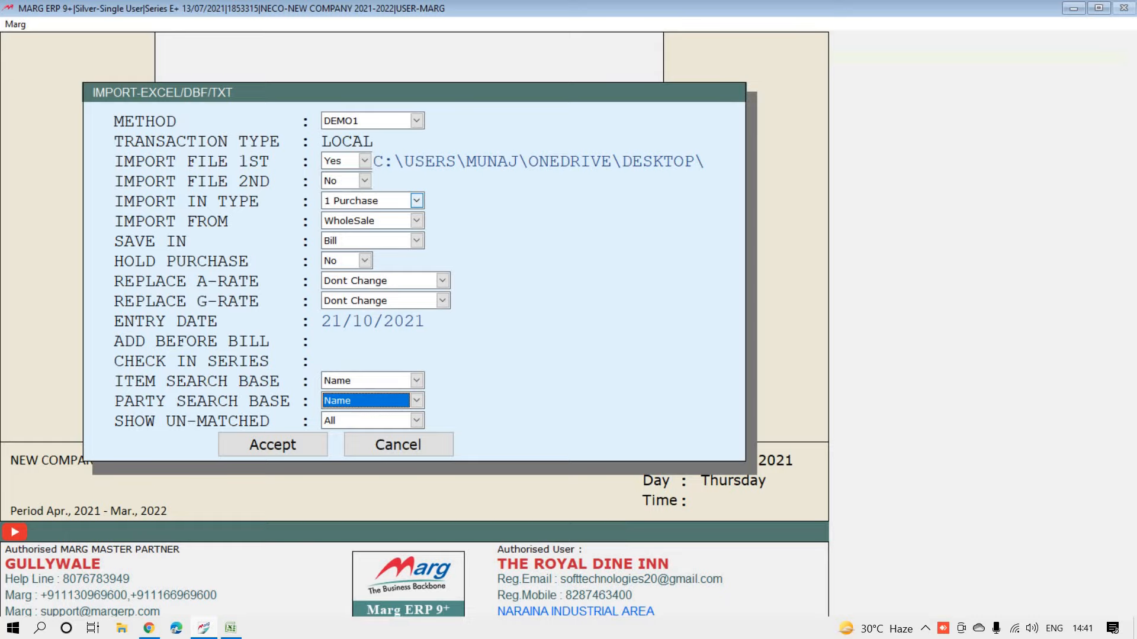
key(Return)
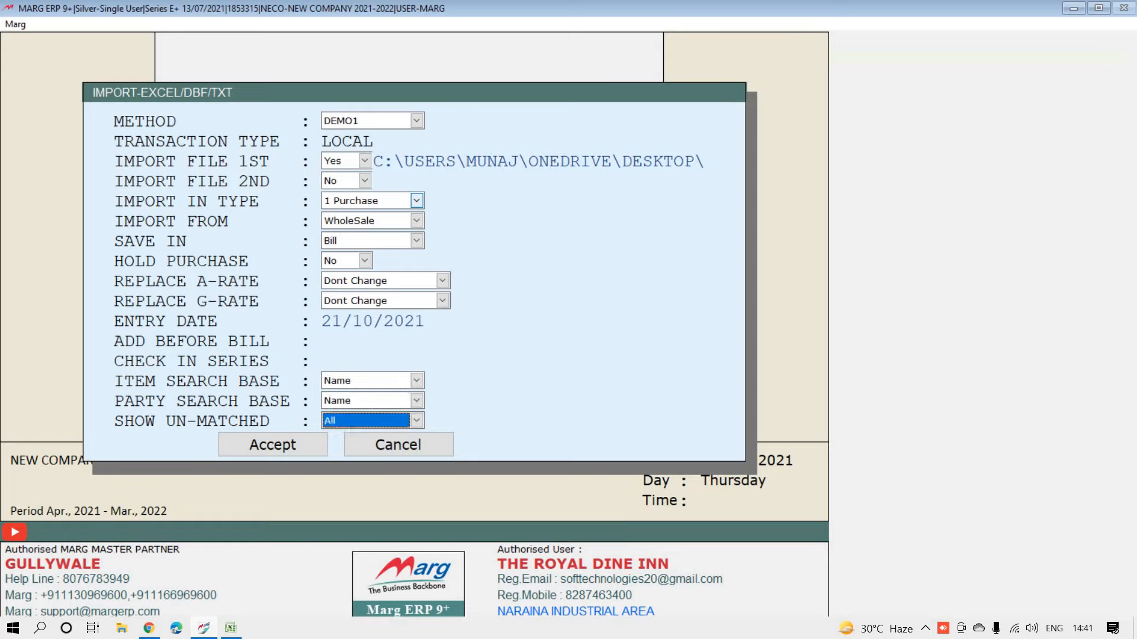
key(Return)
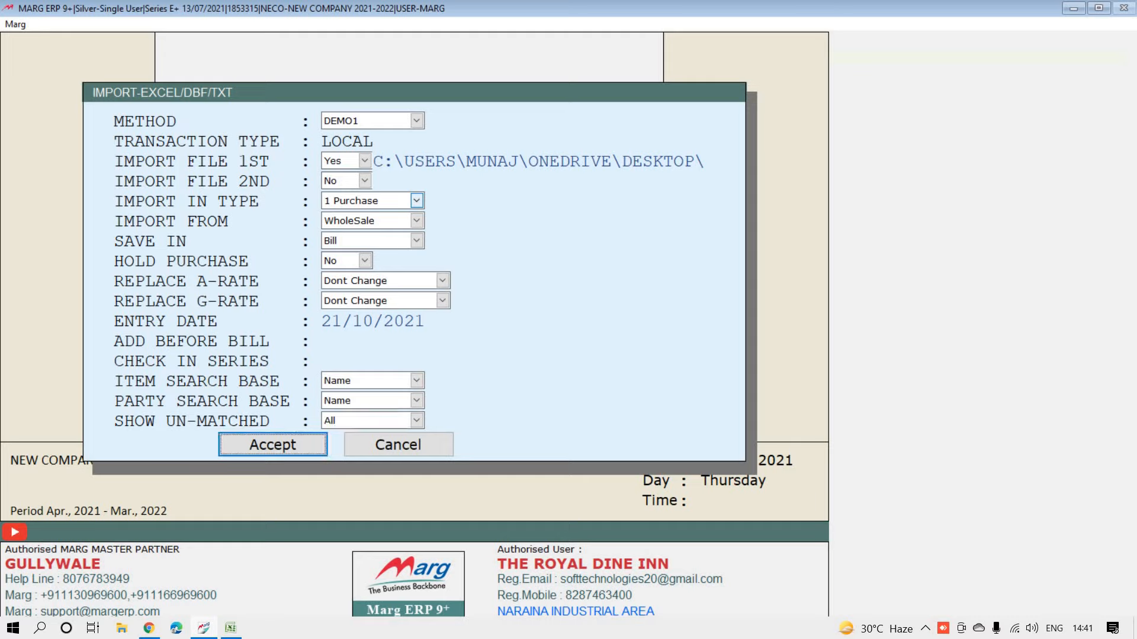
Step: Accept the import settings and choose LOCAL as the purchase type
key(Return)
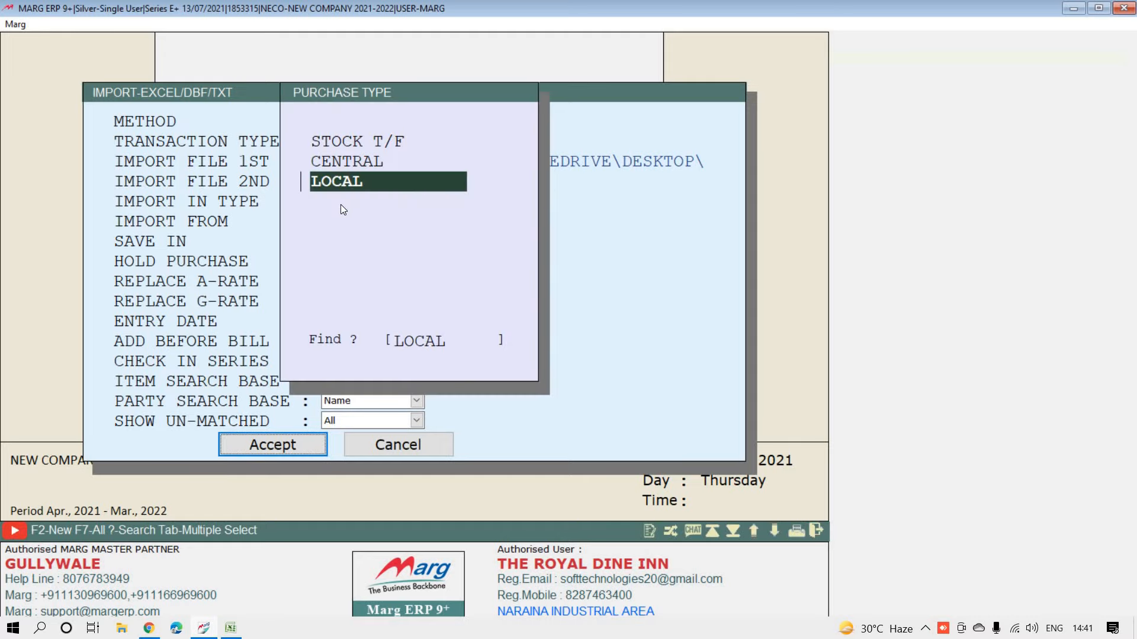
key(Up)
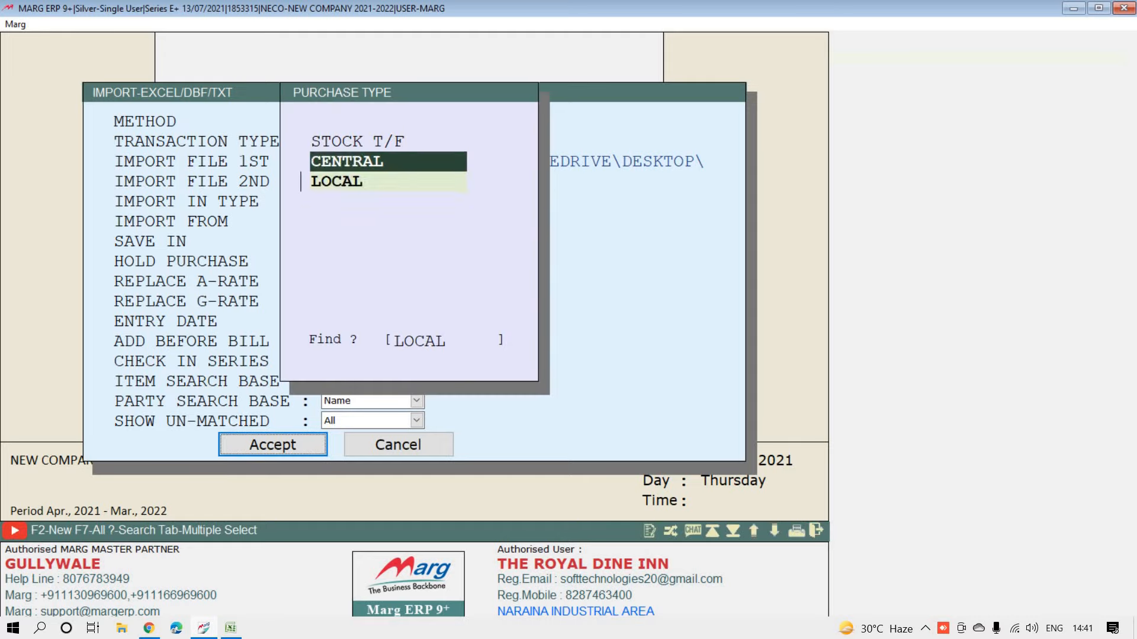
key(Down)
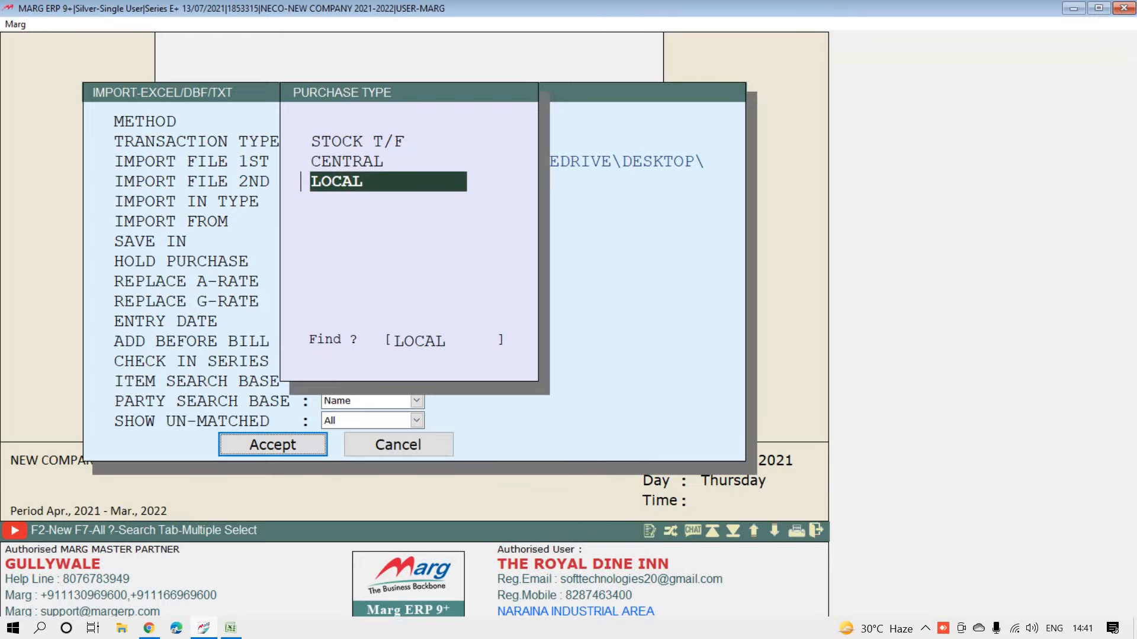
key(Return)
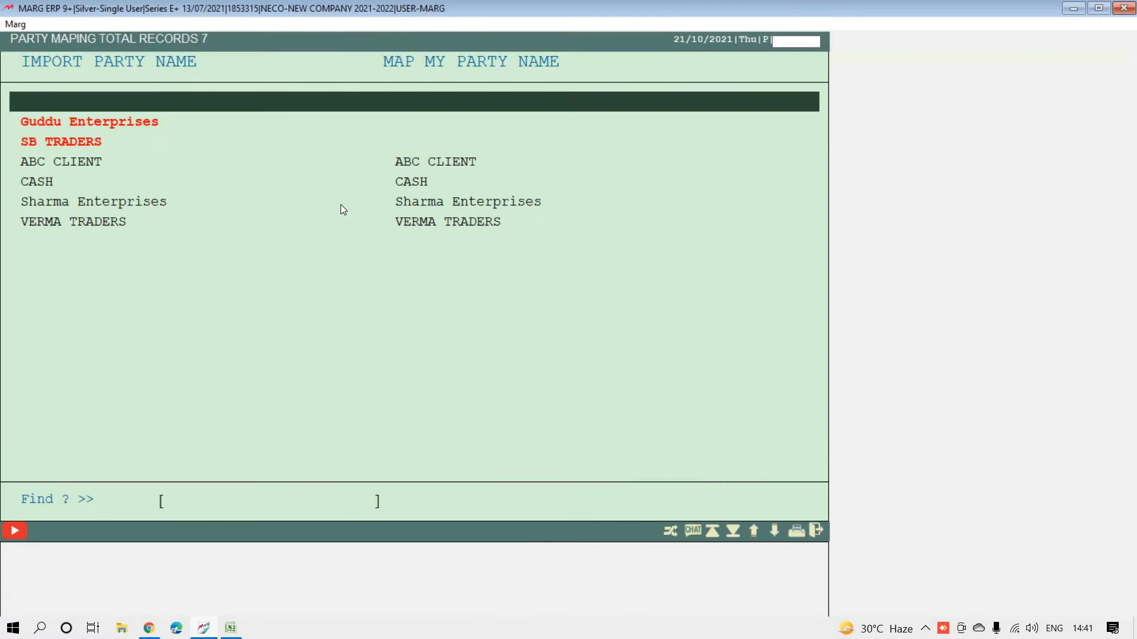
Step: Examine the party mapping list for imported parties that have no matching ledger
key(Down)
key(Down)
key(Down)
key(Down)
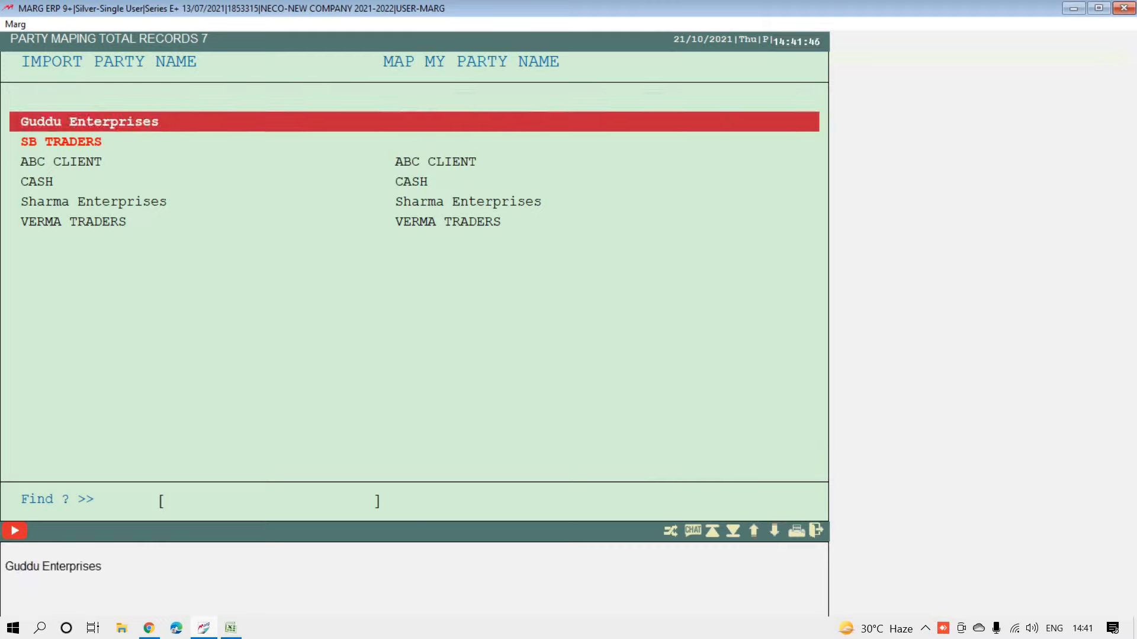
key(Down)
key(Down)
key(Up)
key(Home)
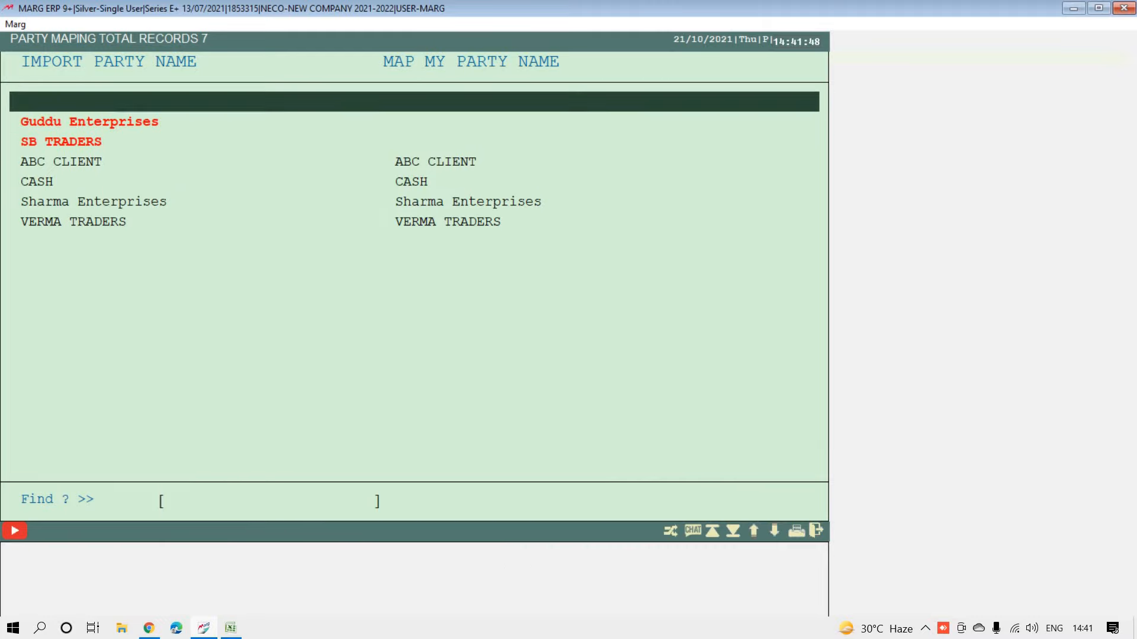
key(Down)
key(Down)
key(Down)
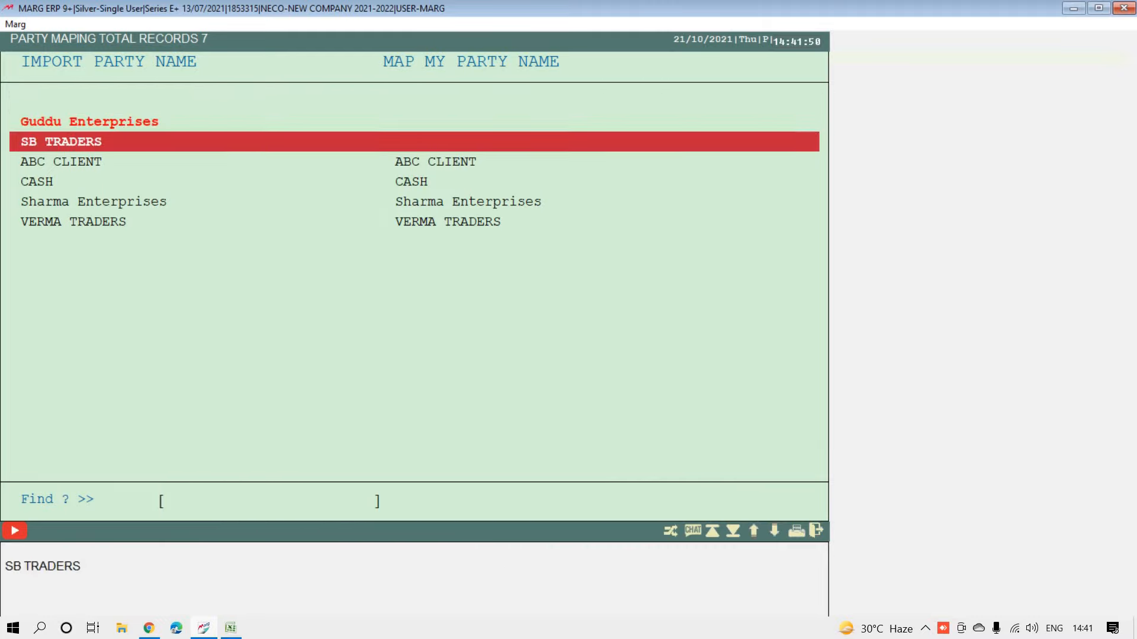
key(Up)
key(Up)
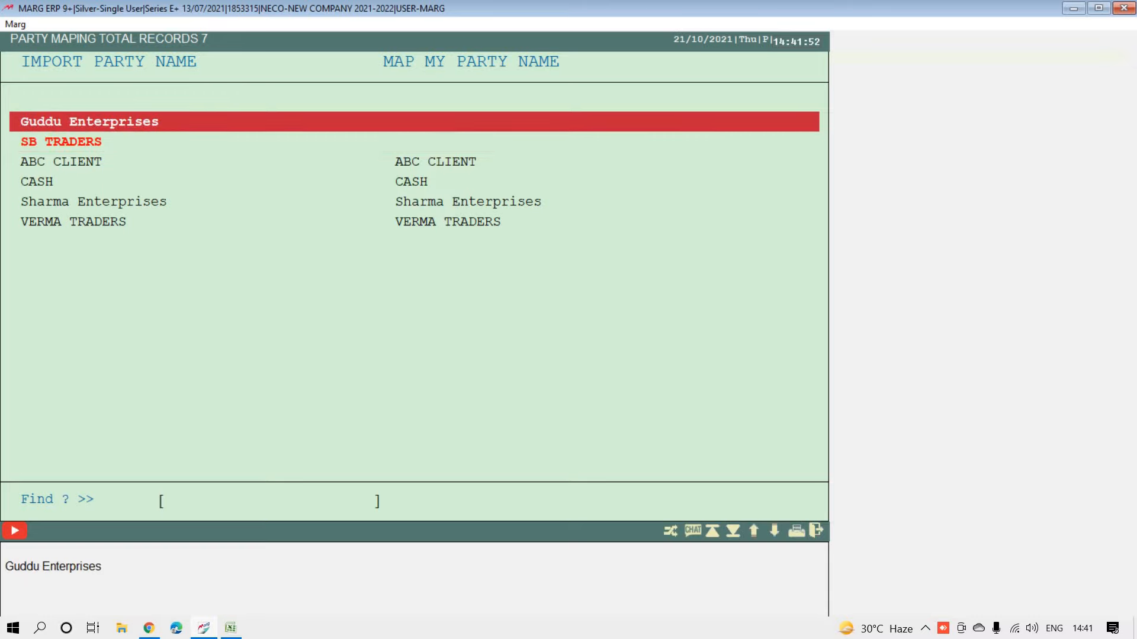
key(Down)
key(Up)
key(Down)
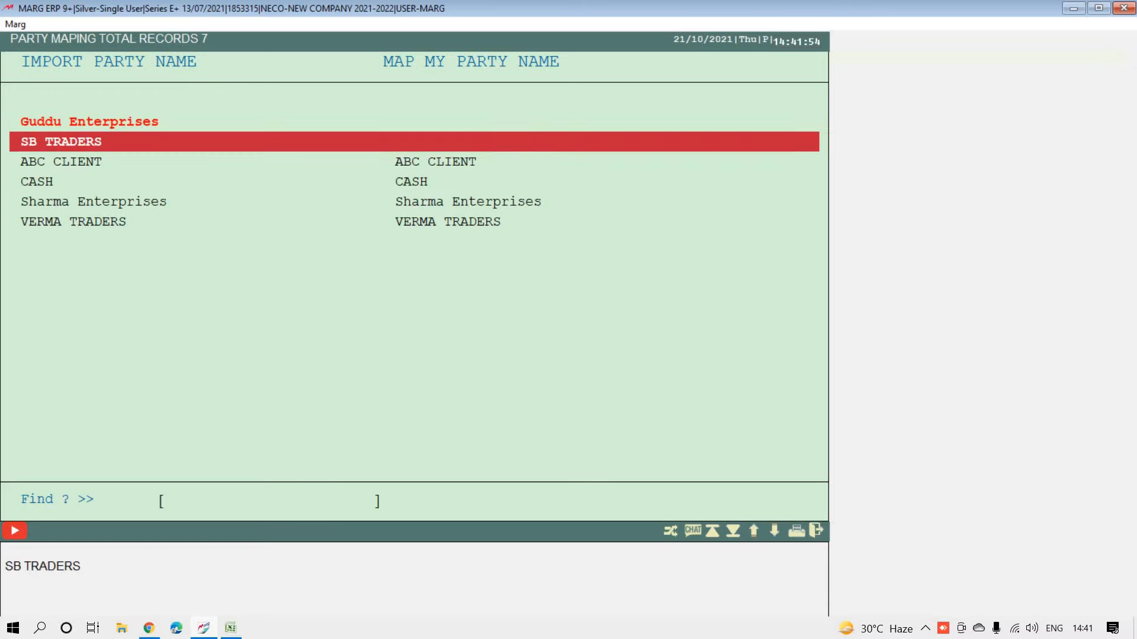
key(Up)
key(Down)
key(Up)
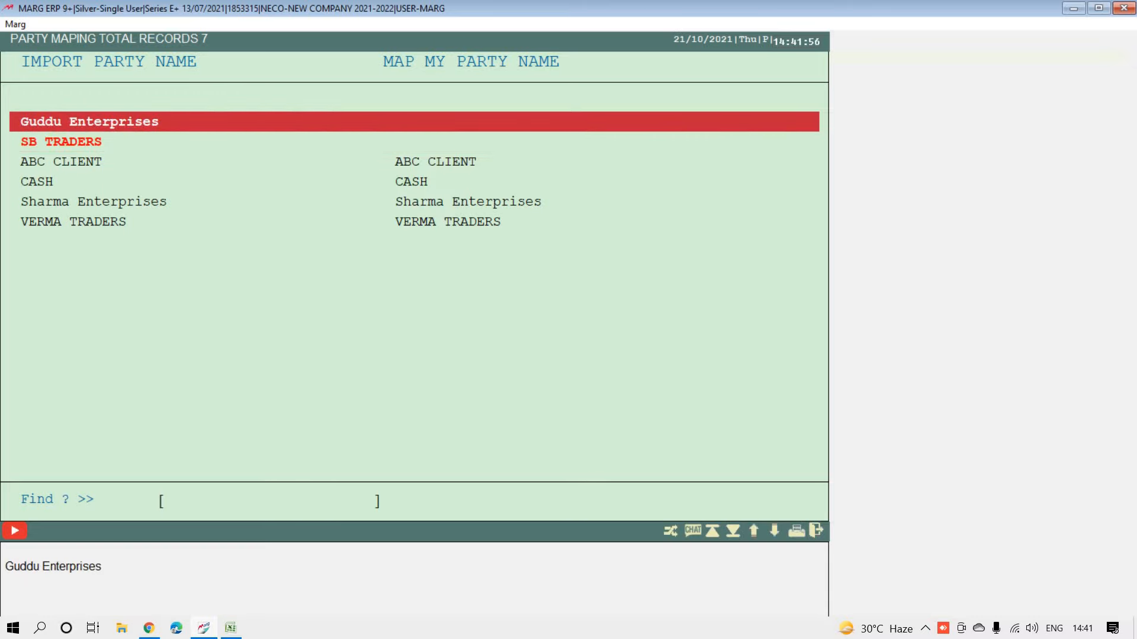
Step: Open the mapping for Guddu Enterprises and look through the ledgers starting with G for a match
key(Return)
text(G)
key(Down)
key(Down)
key(Down)
key(Down)
key(Down)
key(Down)
key(Down)
key(Down)
key(Down)
key(Down)
key(Down)
key(Down)
key(Down)
key(Down)
key(Down)
key(Down)
key(Down)
key(Down)
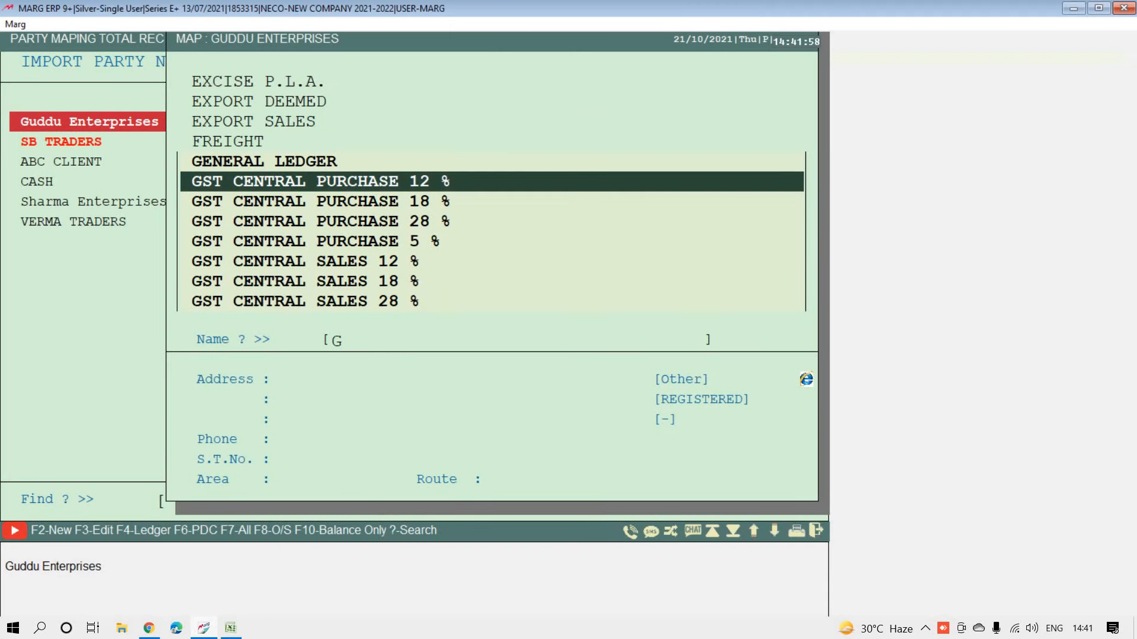
key(Up)
key(Up)
key(Up)
key(Up)
key(Up)
key(Up)
key(Up)
key(Up)
key(Up)
key(Up)
key(Up)
key(Up)
key(Up)
key(Up)
key(Up)
key(Up)
key(Up)
key(Up)
key(Up)
key(Up)
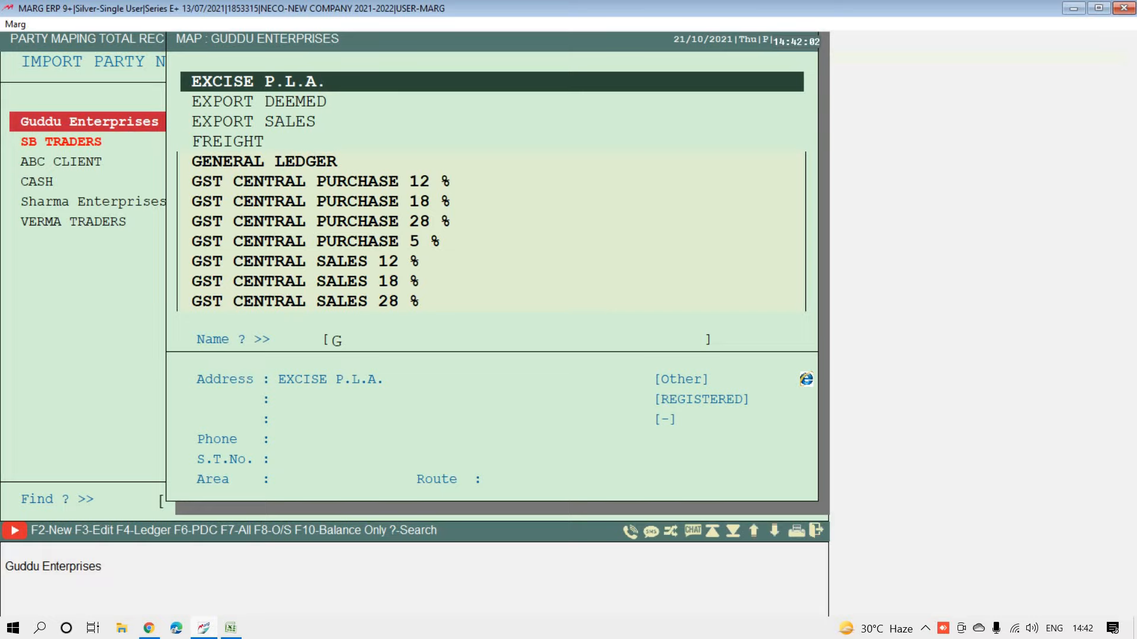
key(Down)
key(Down)
key(Down)
key(Down)
key(Down)
key(Down)
key(Down)
key(Down)
key(Down)
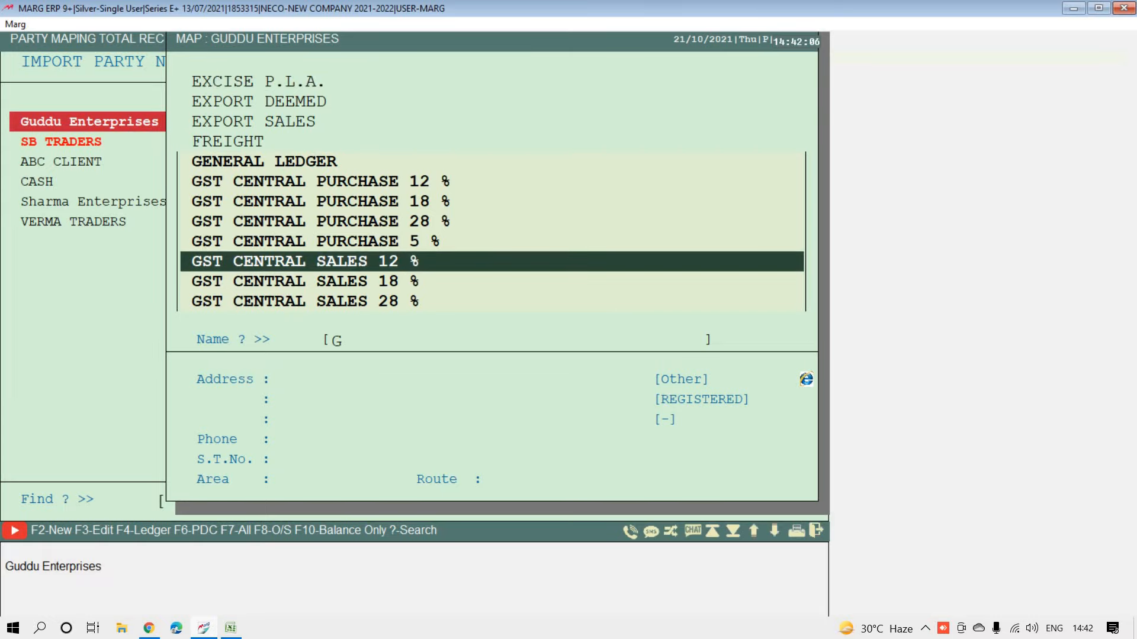
Step: Create a new Guddu Enterprises ledger under SUNDRY DEBTORS and map the imported party to it
key(F2)
key(Return)
key(Return)
key(Return)
key(Return)
key(Return)
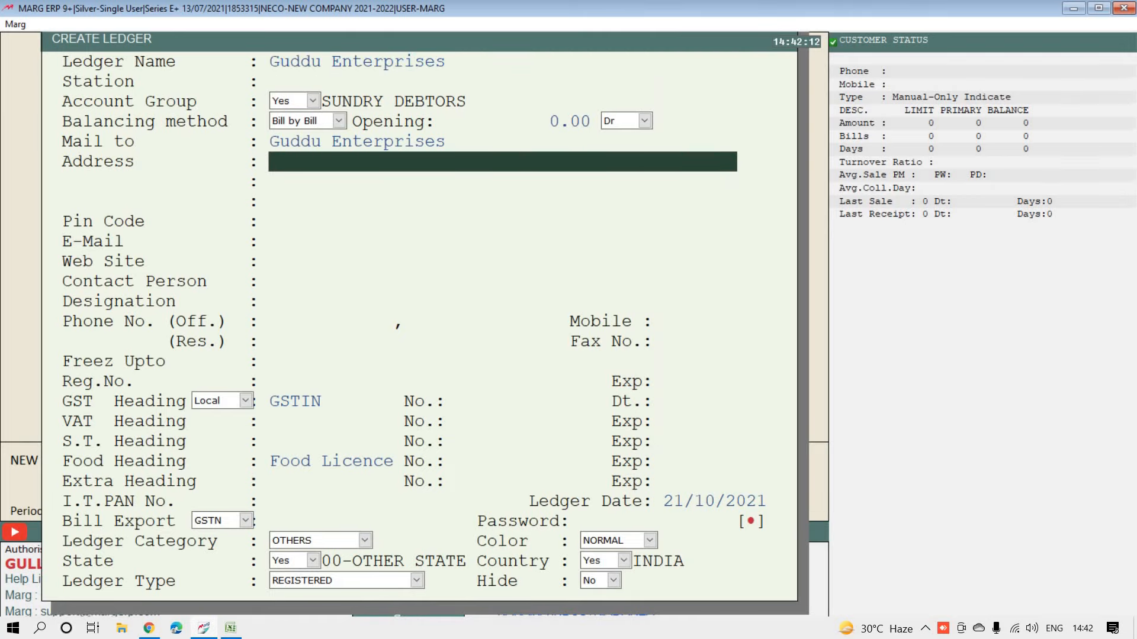
key(Return)
key(Return)
key(Return)
key(Return)
key(Return)
key(Return)
key(Return)
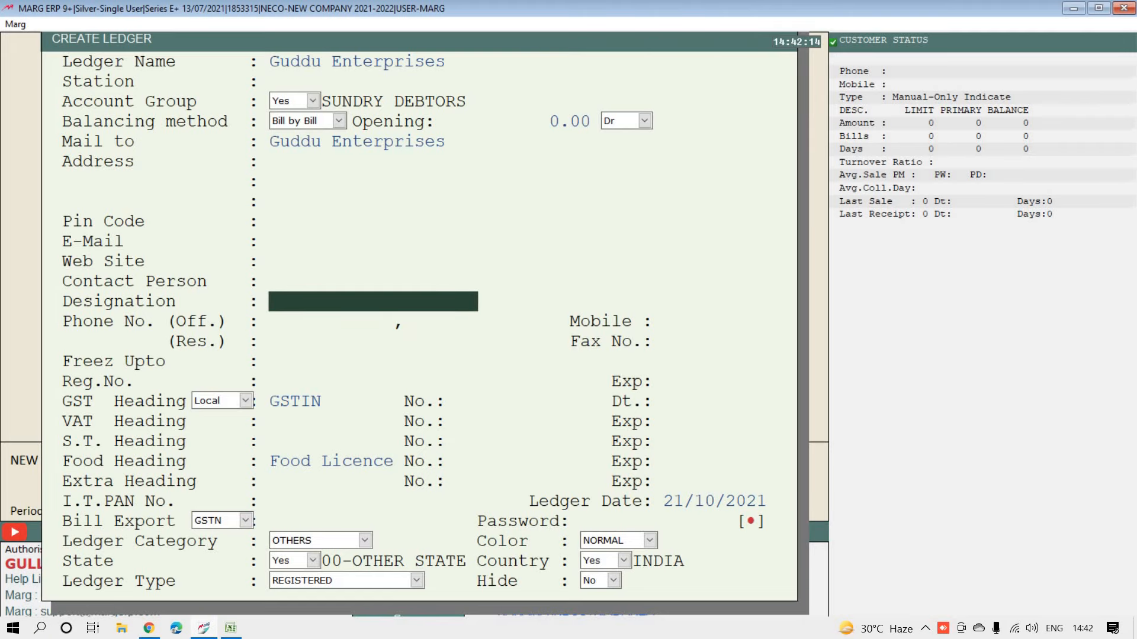
key(Page_Down)
key(Escape)
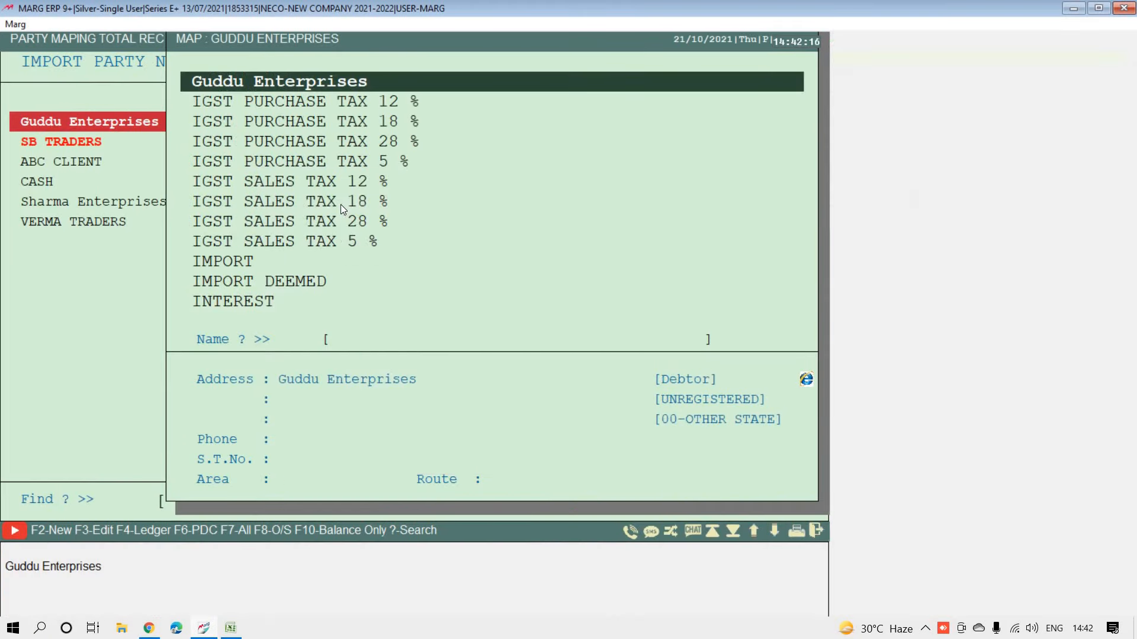
key(Return)
Step: Create a new SB TRADERS ledger under SUNDRY DEBTORS and map the imported party to it
key(Return)
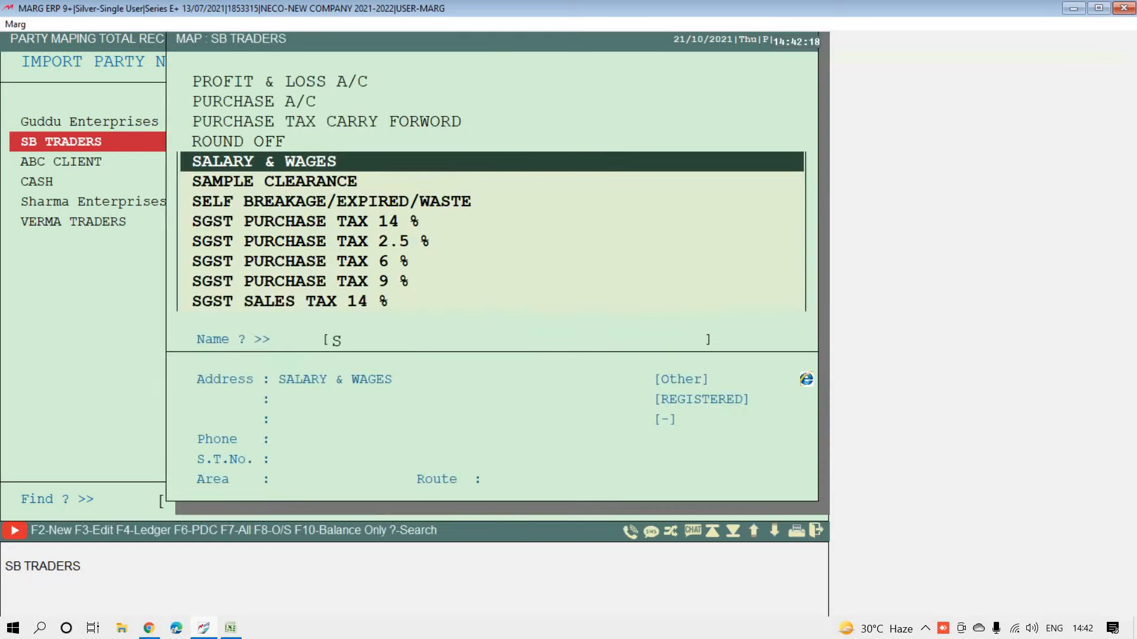
key(F2)
key(Return)
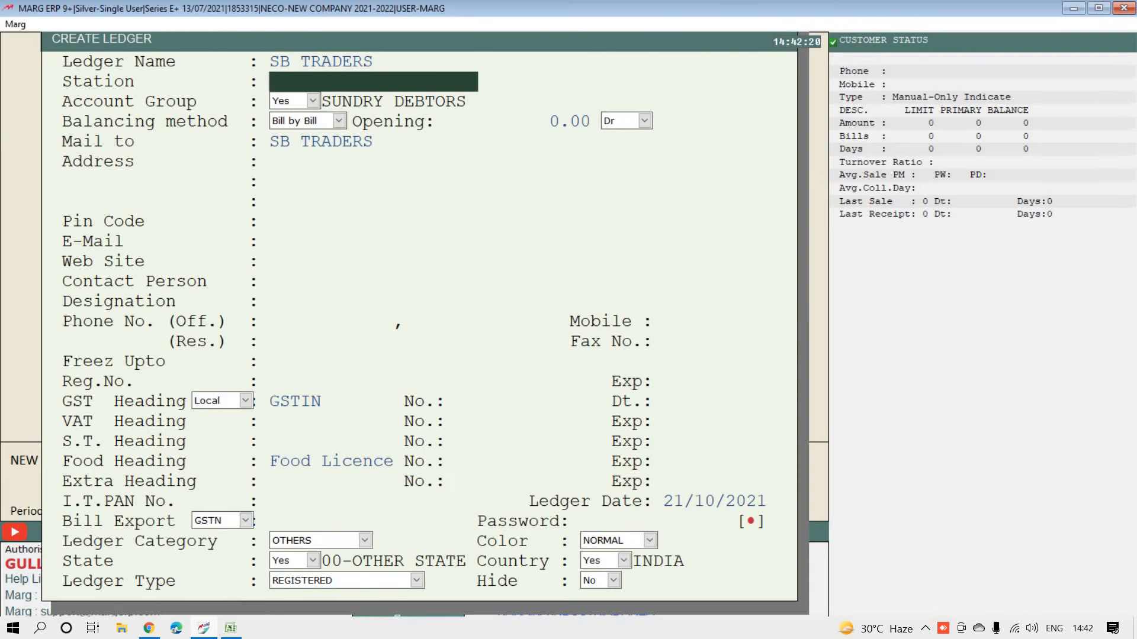
key(Page_Down)
key(Escape)
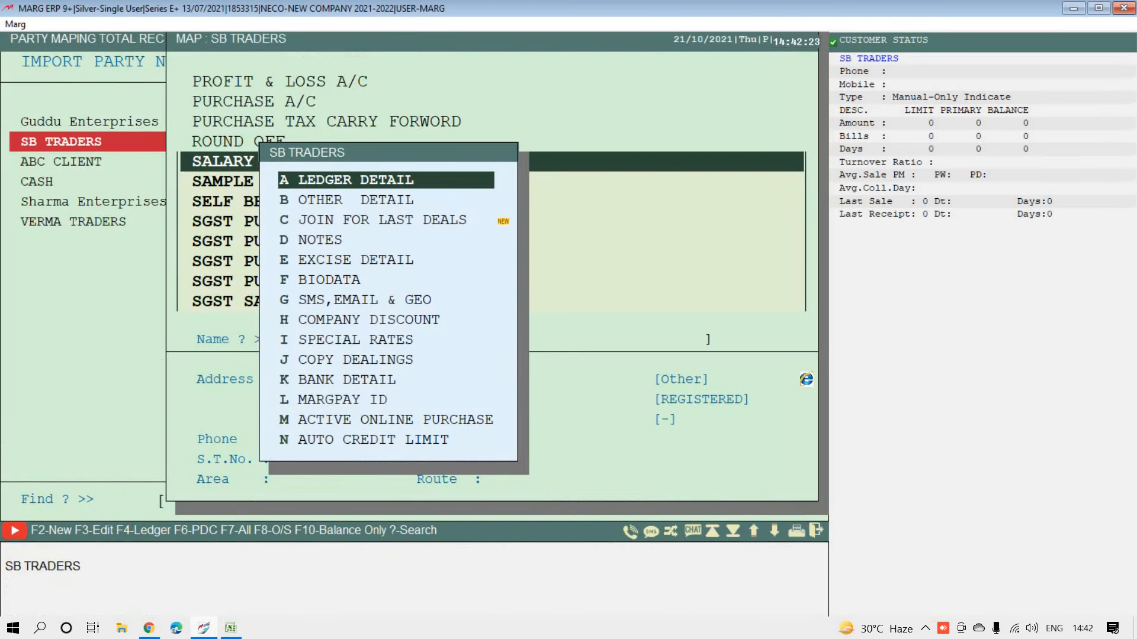
key(Escape)
key(Return)
Step: Go through the remaining mapped parties down to VERMA TRADERS and save the party mapping
key(Down)
key(Down)
key(Down)
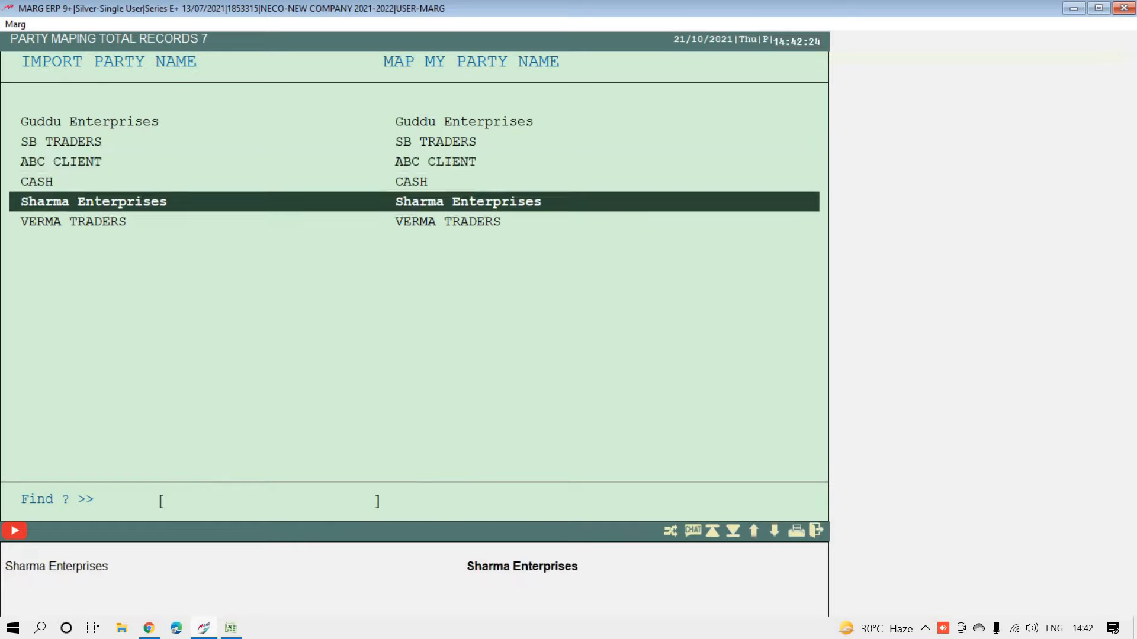
key(Escape)
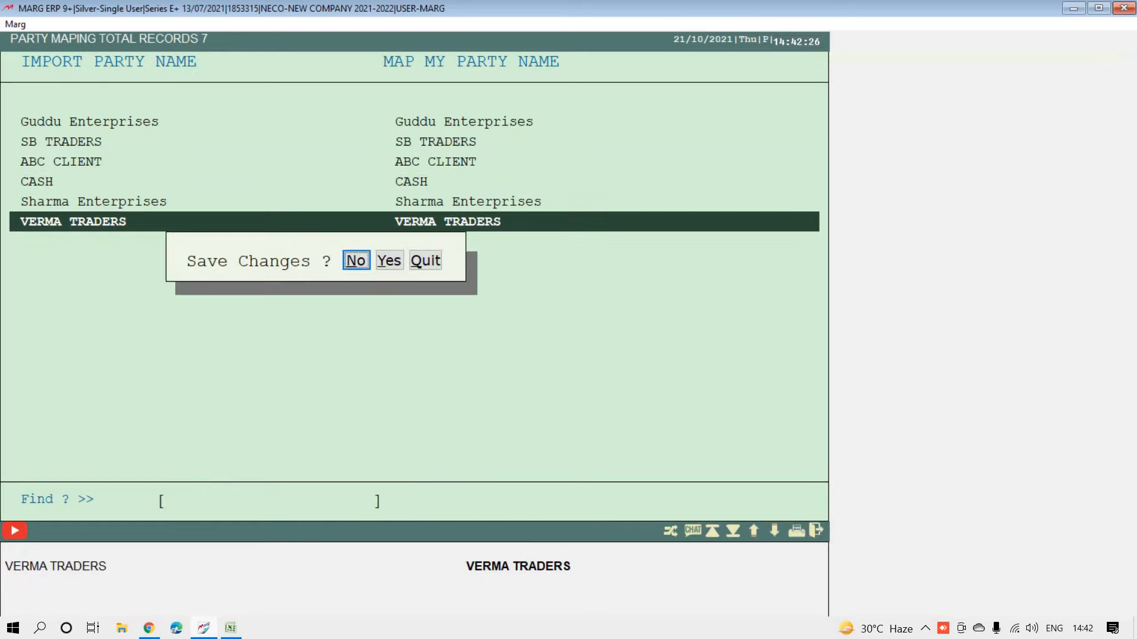
key(Right)
key(Return)
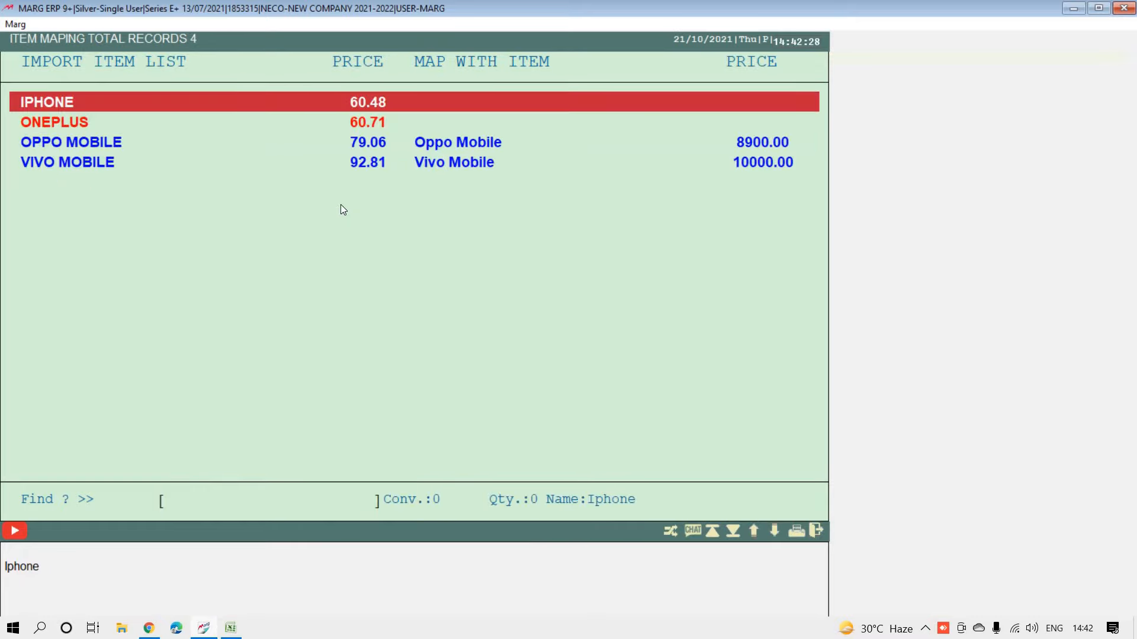
Step: Map the imported IPHONE item to Iphone Mobile, allowing the purchase rate difference and keeping the conversion at 0.000
key(Down)
key(Down)
key(Down)
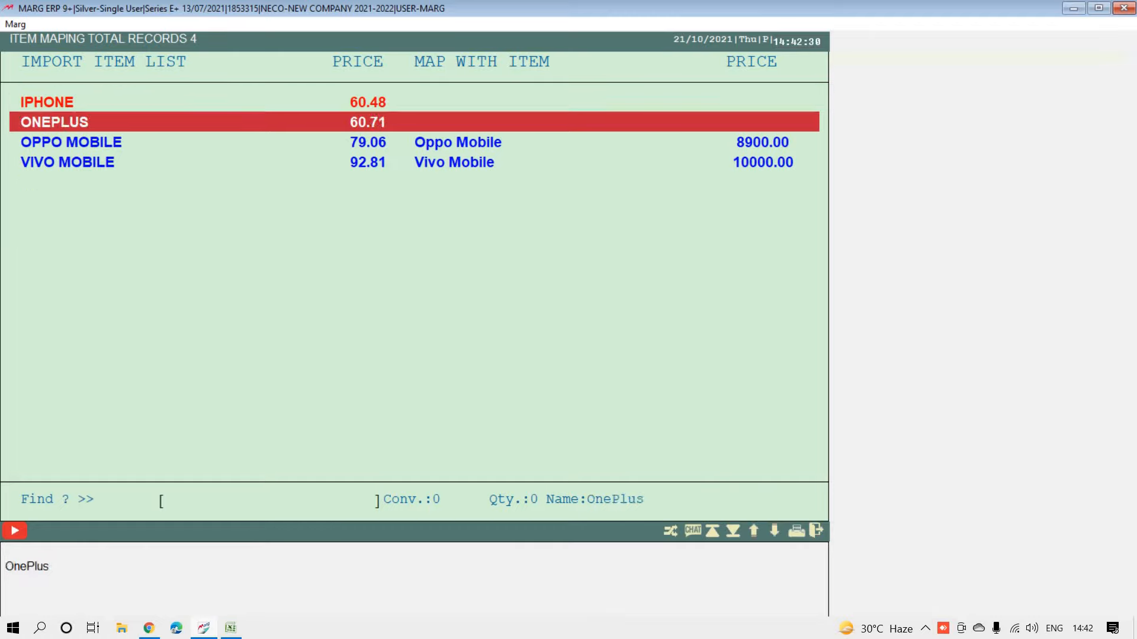
key(Up)
key(Up)
key(Up)
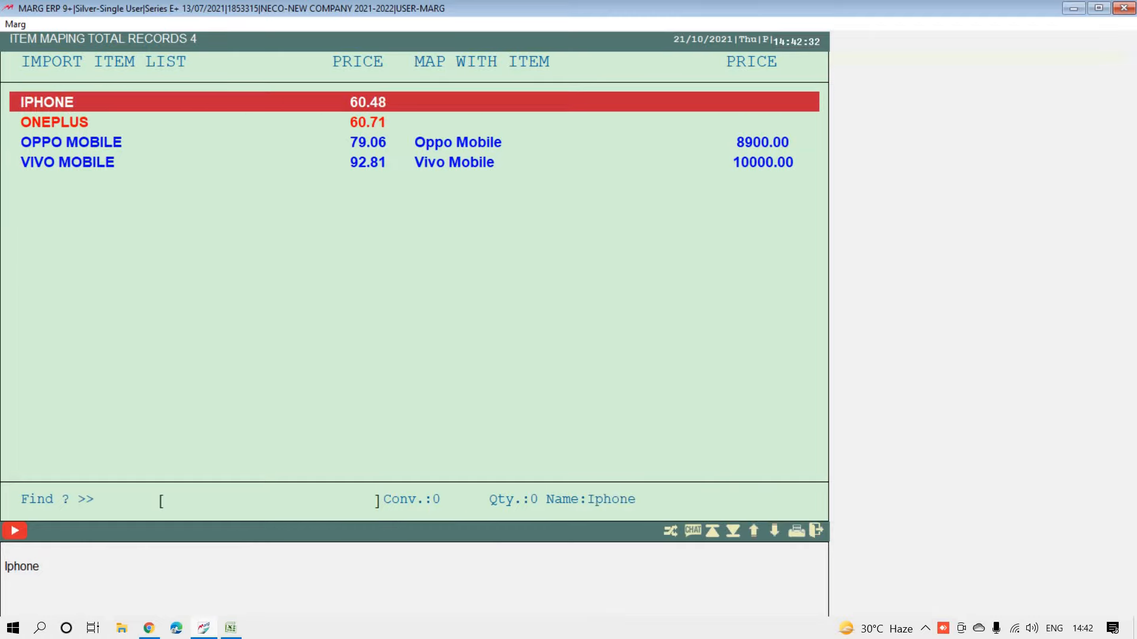
key(Return)
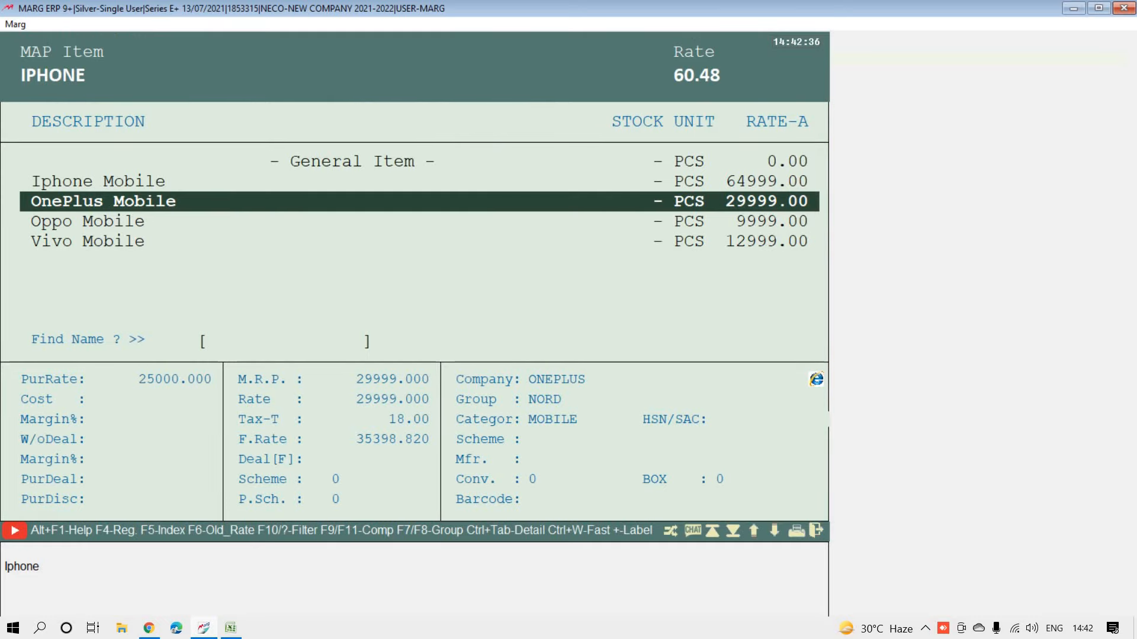
key(Up)
key(Return)
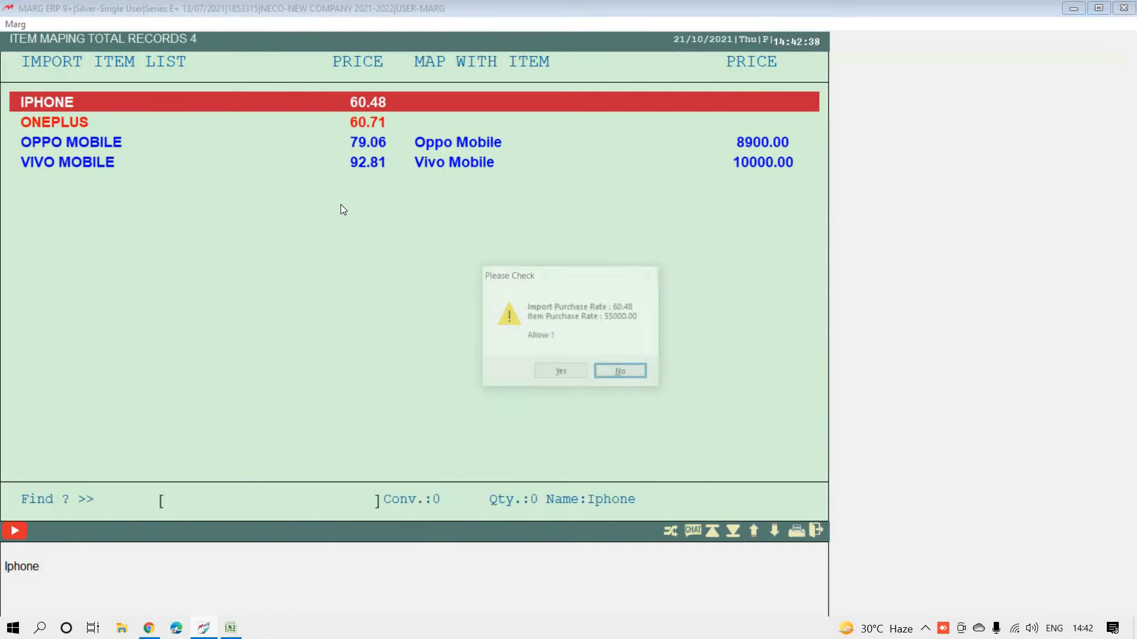
key(Left)
key(Return)
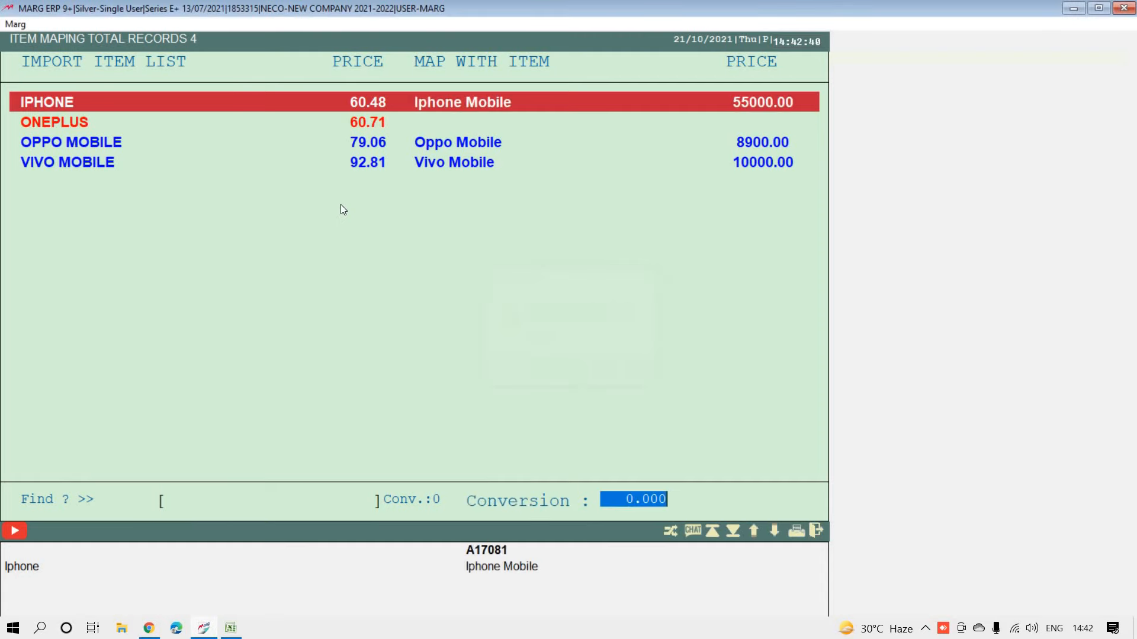
key(Return)
Step: Map the imported ONEPLUS item to OnePlus Mobile, allowing the purchase rate difference and keeping the conversion at 0.000
key(Return)
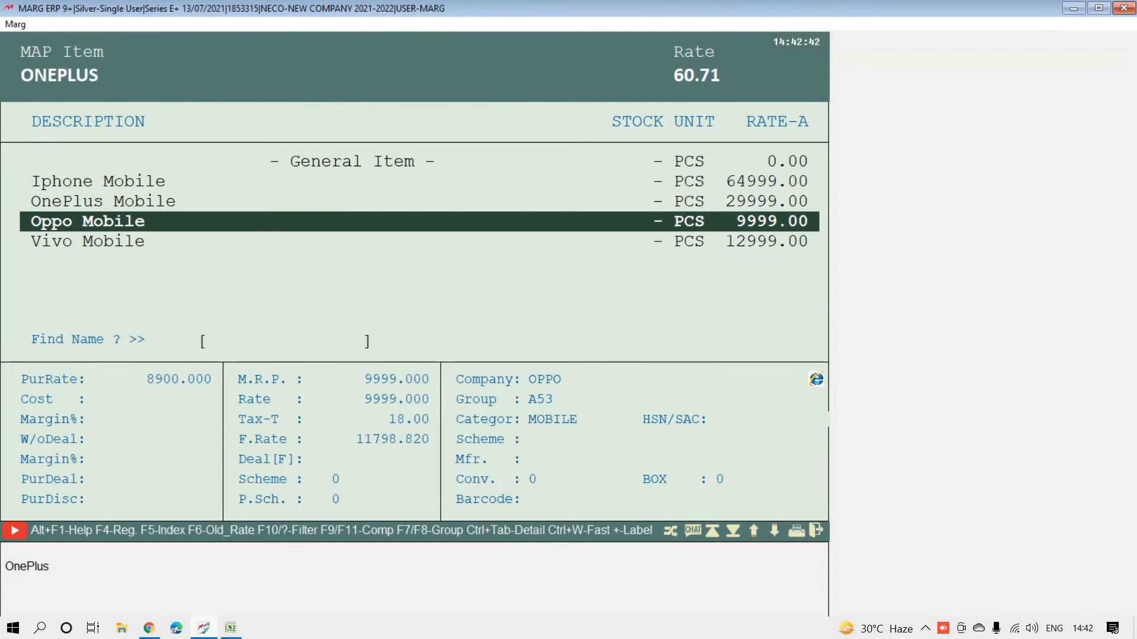
key(Up)
key(Return)
key(Left)
key(Return)
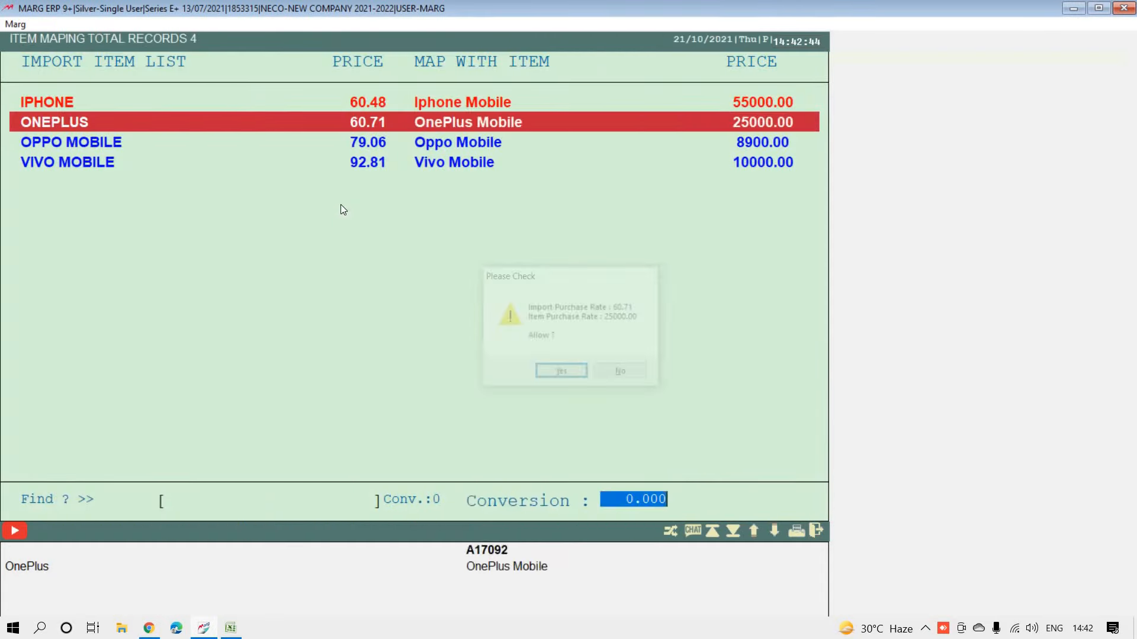
key(Return)
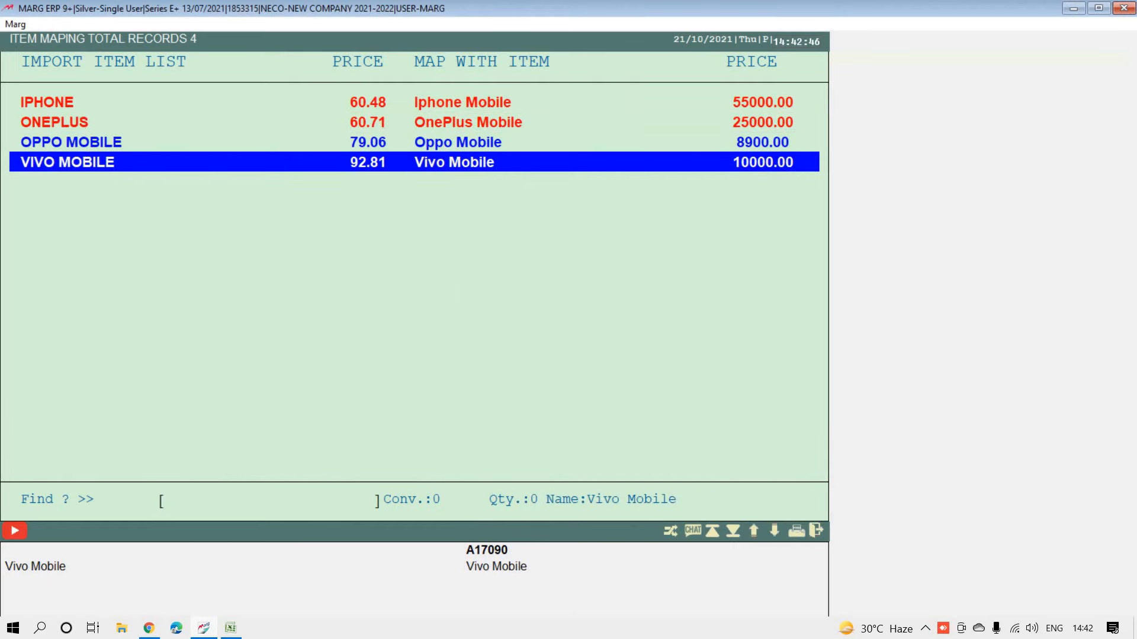
Step: Save the item mapping and complete the bill import
key(Escape)
key(Right)
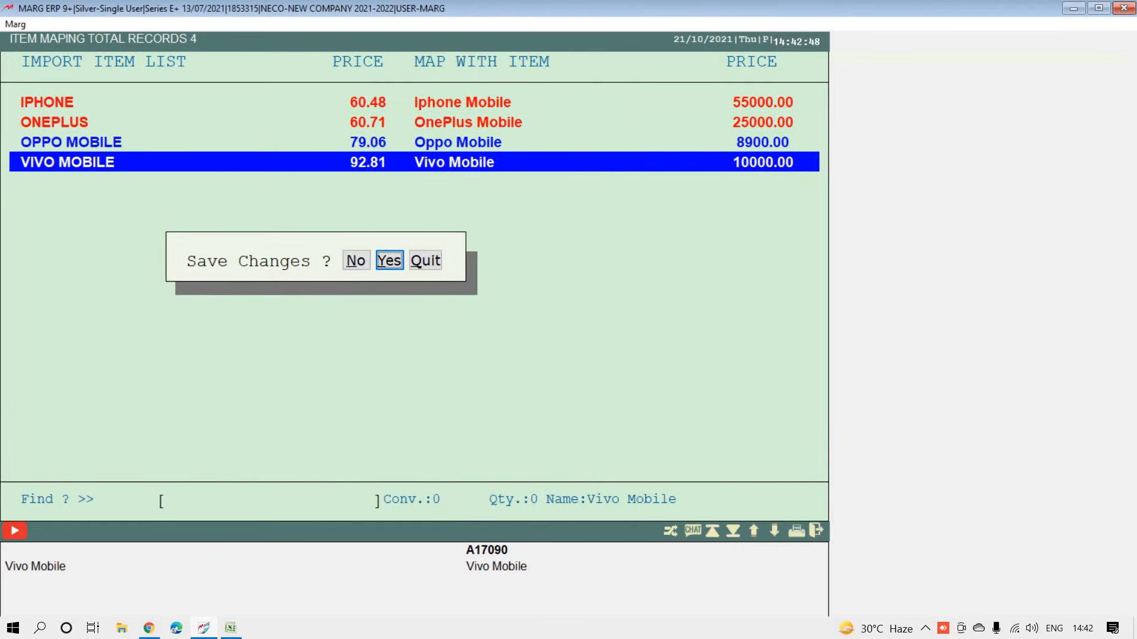
key(Return)
key(Return)
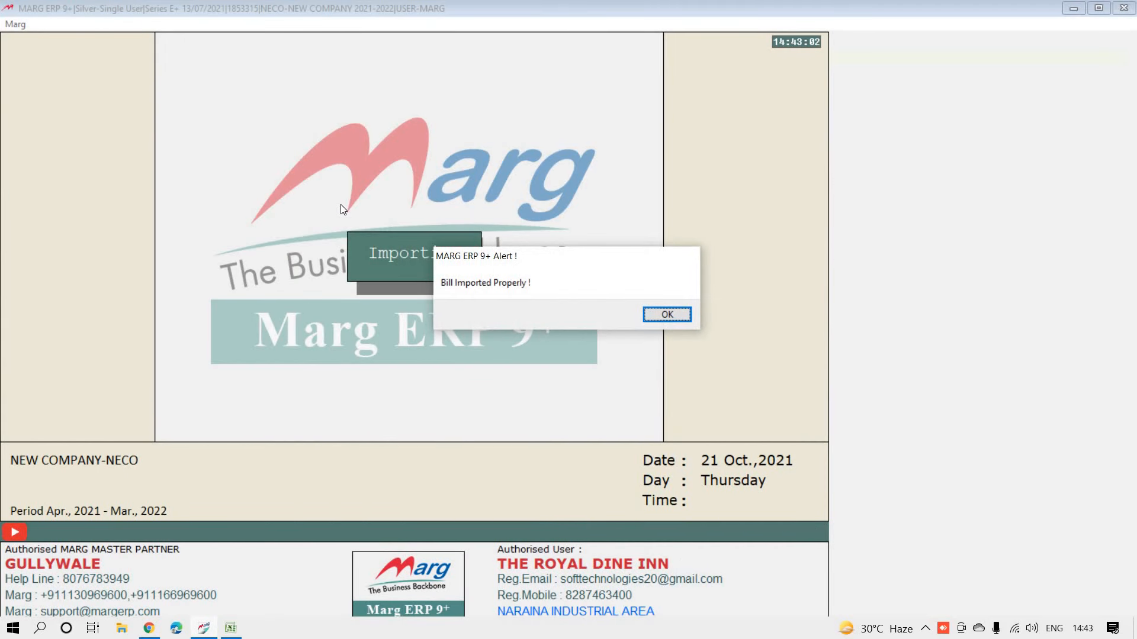
key(Return)
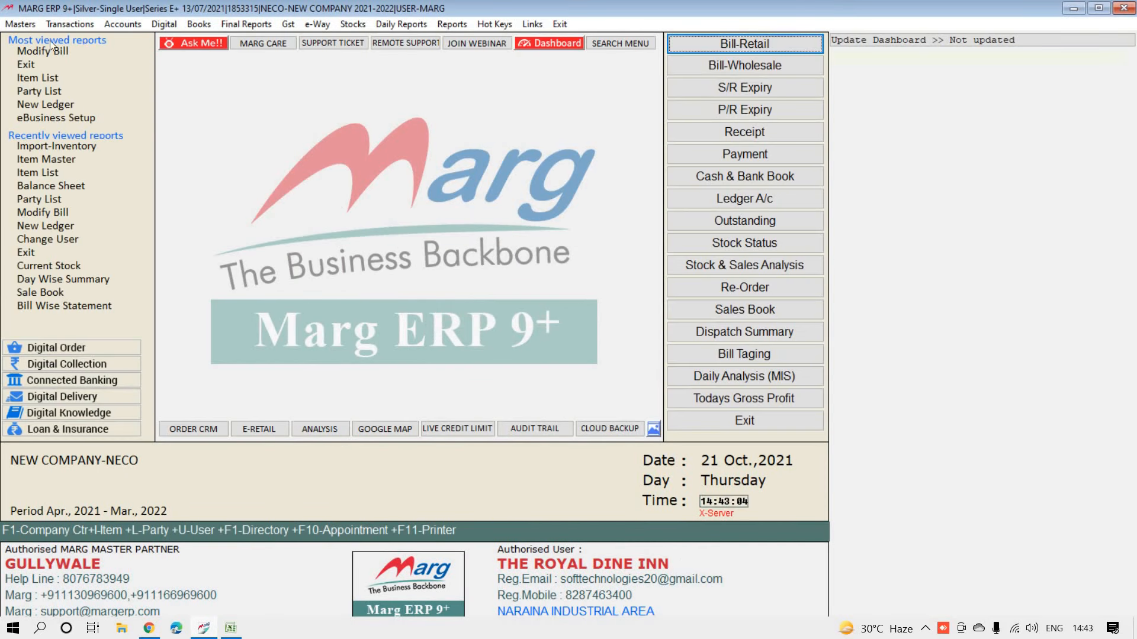
Step: List the sale bills for modification with the period set to All Time and all ledgers and bill types included
click(59, 25)
mouse_move(91, 45)
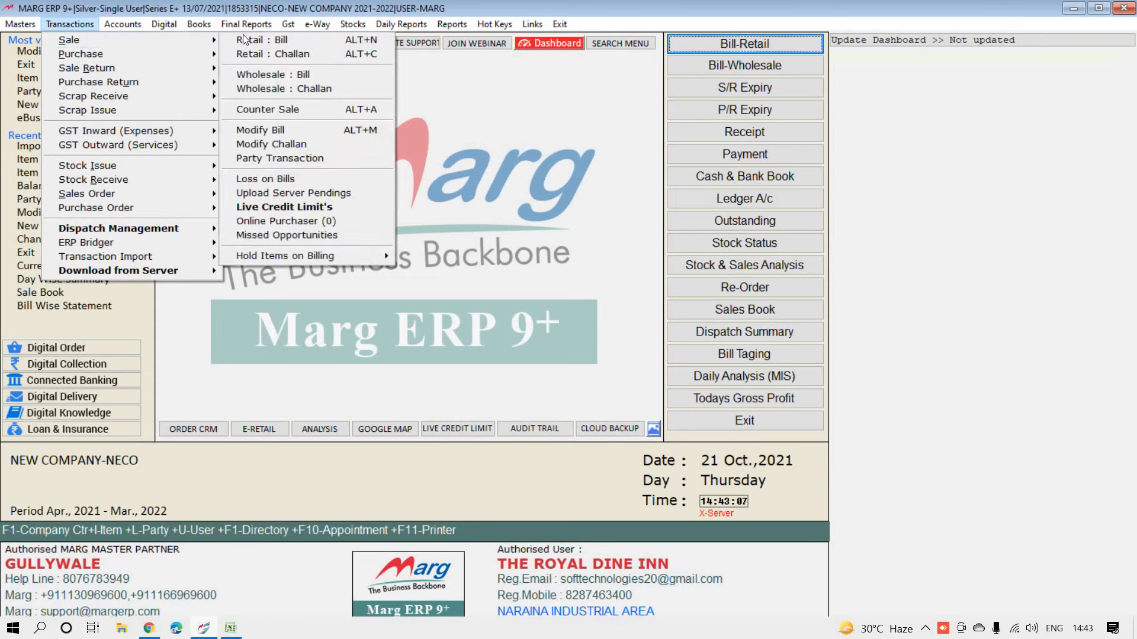
click(275, 132)
key(Return)
key(a)
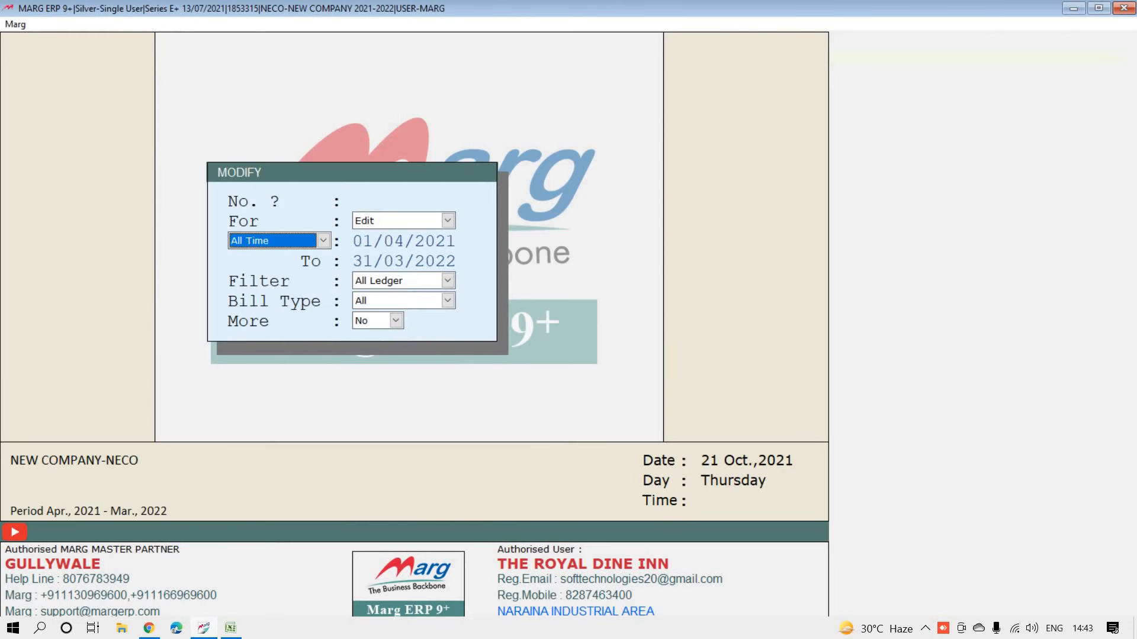
key(Return)
key(Return)
key(Return)
key(Return)
Step: Look through the imported sale bills and open bill A00001 of Sharma Enterprises
key(Up)
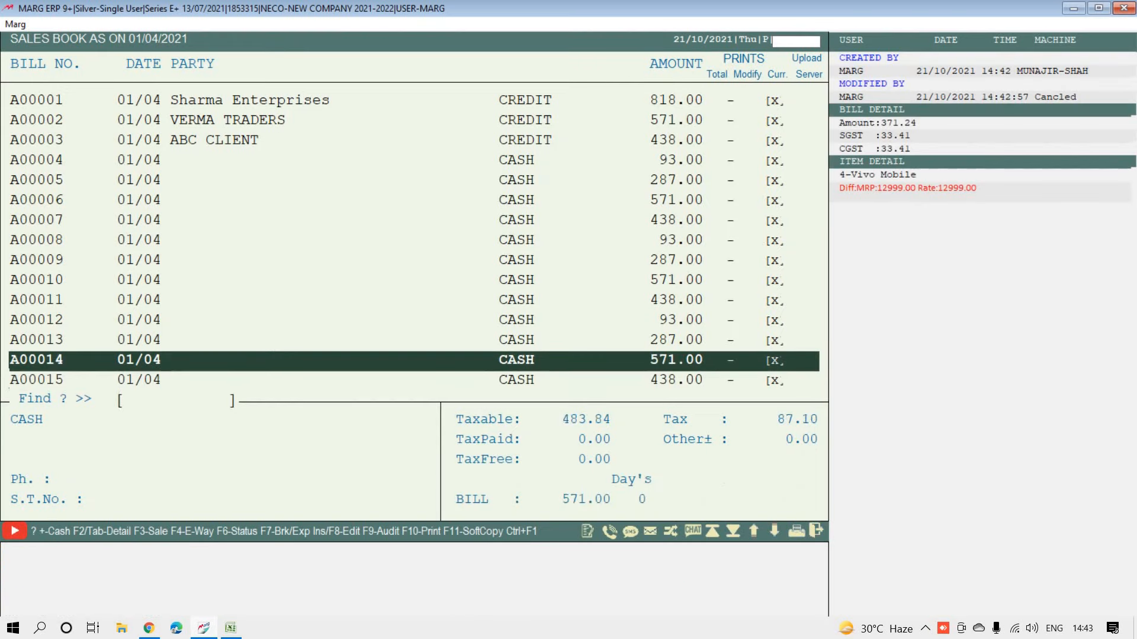
key(Up)
key(Up)
key(Up)
key(Up)
key(Up)
key(Up)
key(Up)
key(Up)
key(Up)
key(Up)
key(Up)
key(Up)
key(Up)
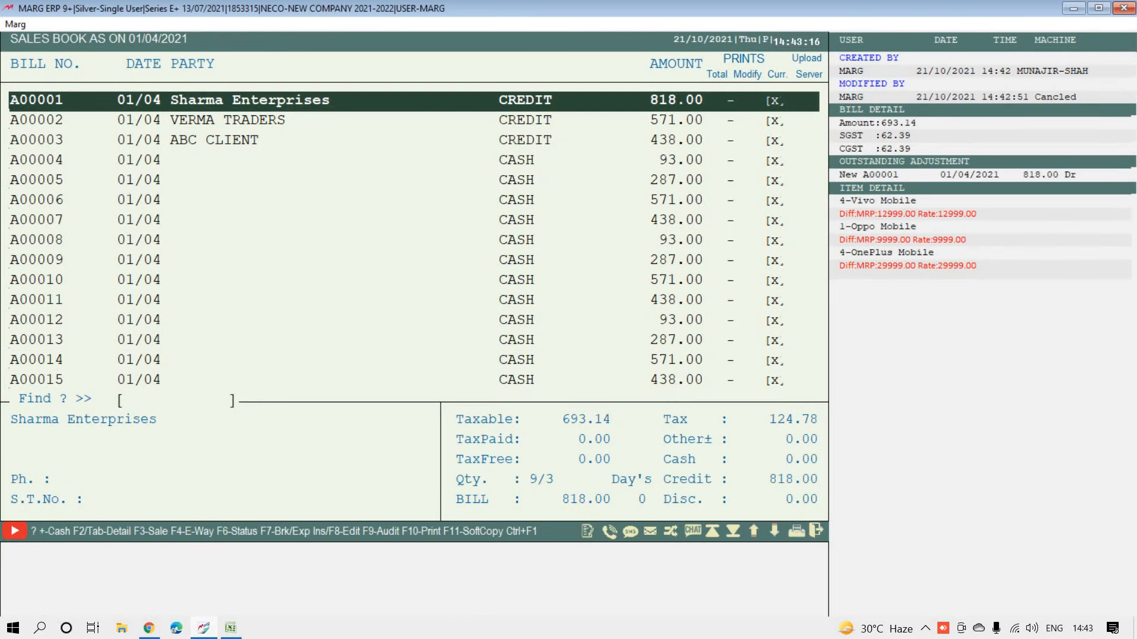
key(Return)
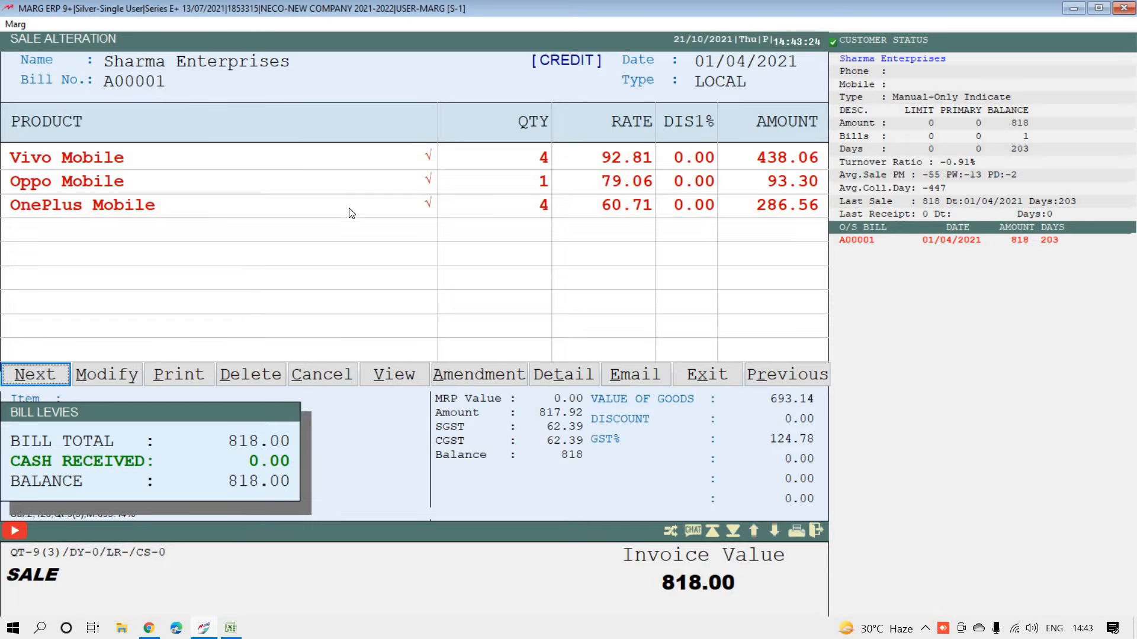
Step: Switch to the sale entry template in Excel, check the Sharma Enterprises rows' items and quantities, and return to the bill in Marg ERP
click(232, 628)
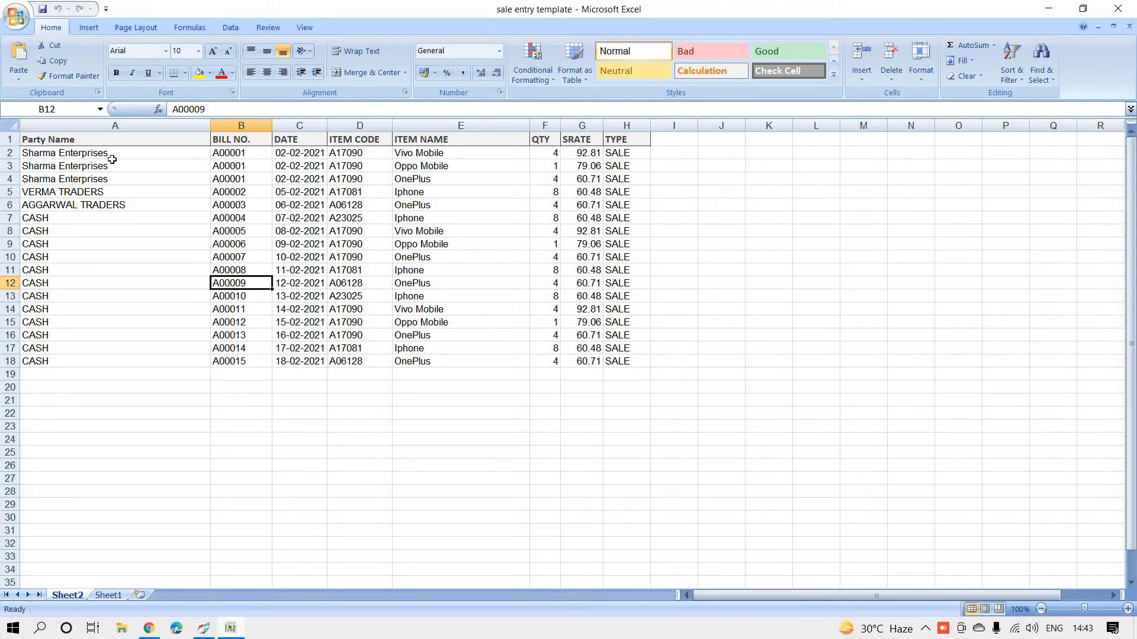
drag(112, 154, 431, 158)
click(496, 204)
click(471, 153)
shift+click(539, 160)
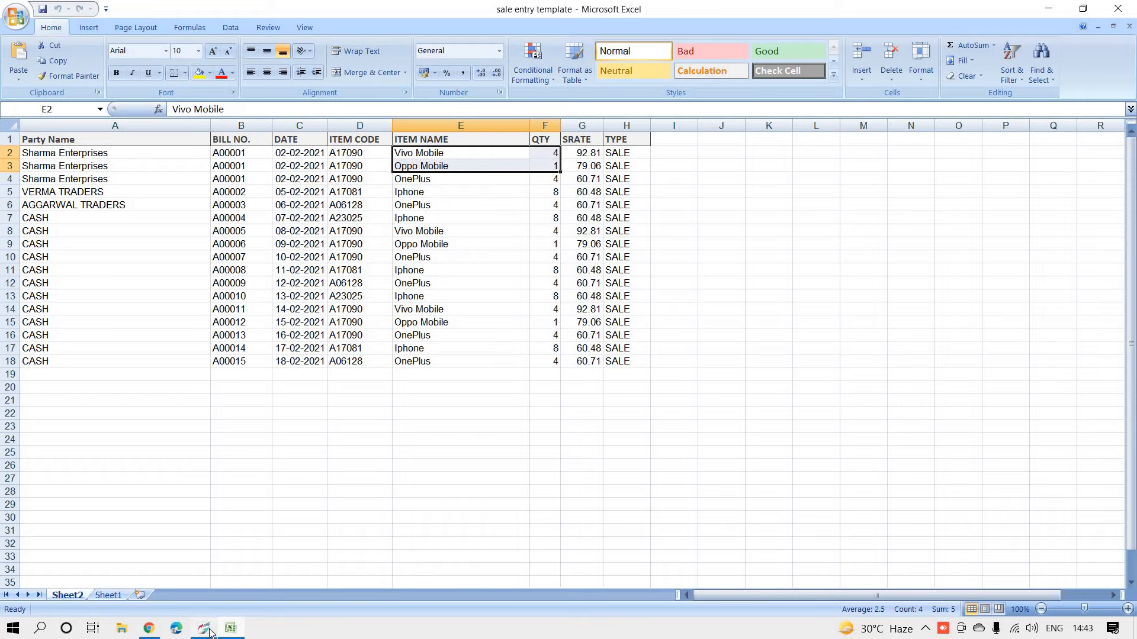
mouse_move(211, 631)
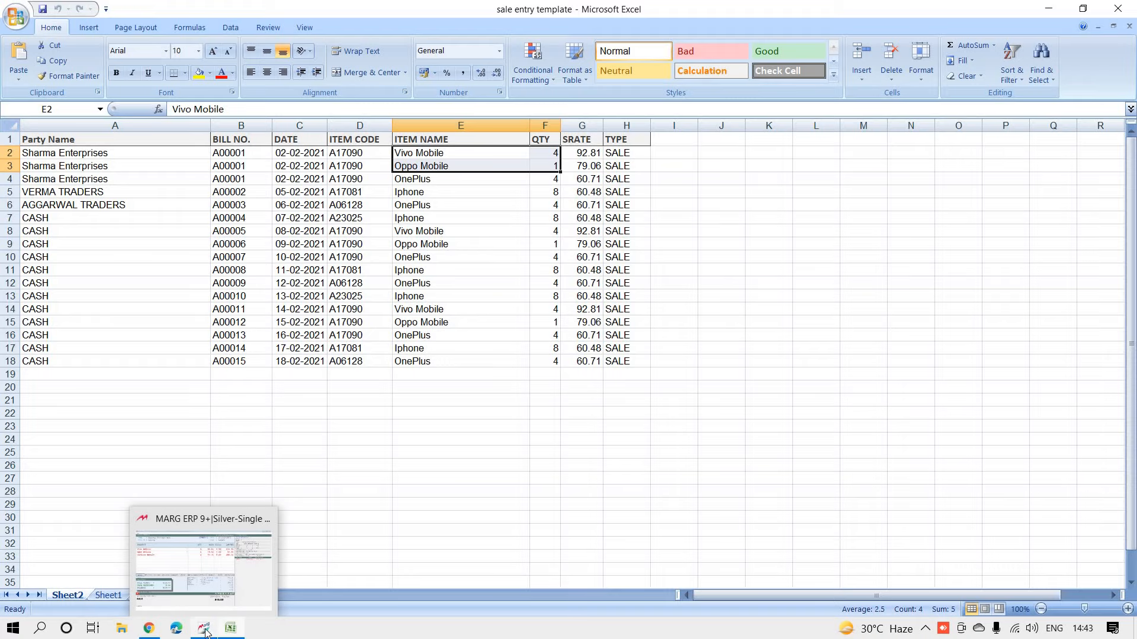
click(204, 568)
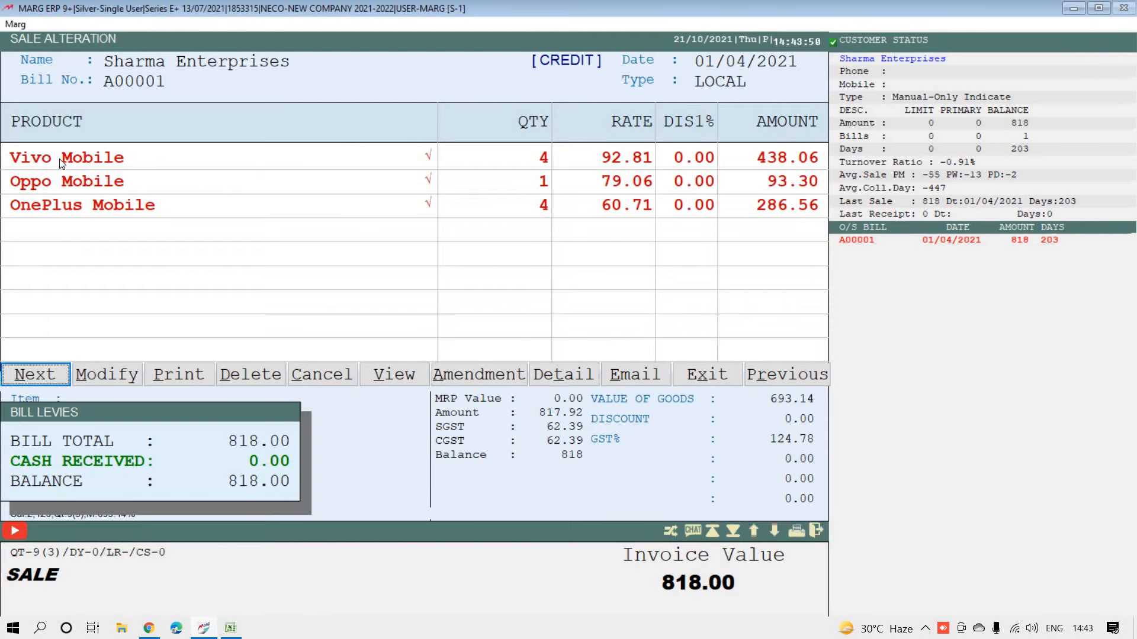
Step: Compare the Oppo Mobile and OnePlus quantities between the Excel template and bill A00001 in Marg ERP, and close the sales book
key(alt+Tab)
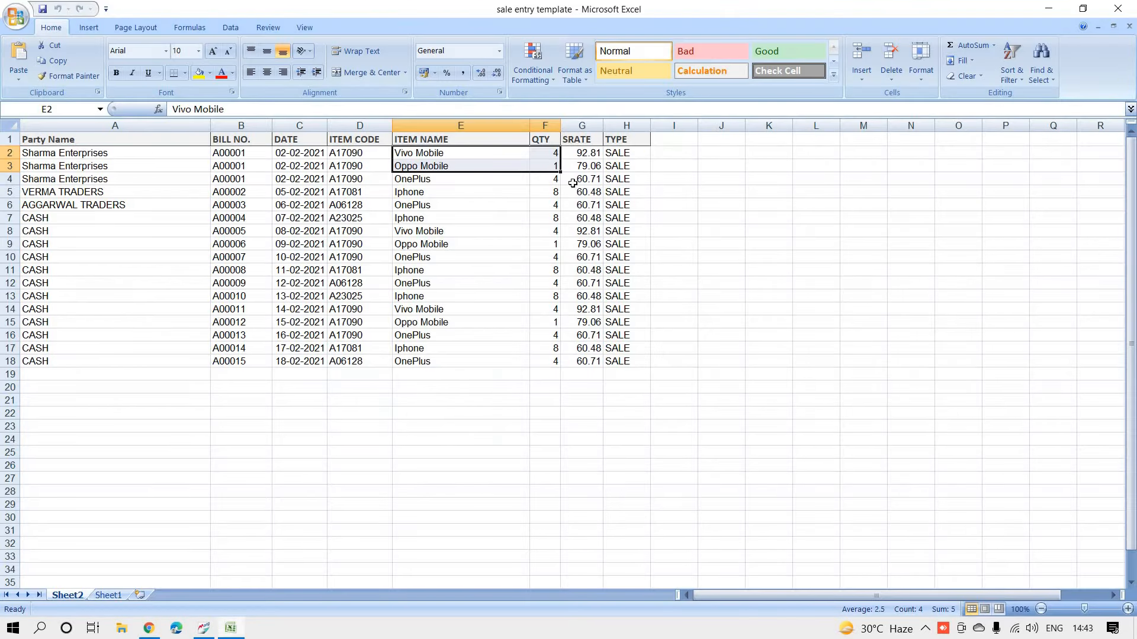
click(540, 166)
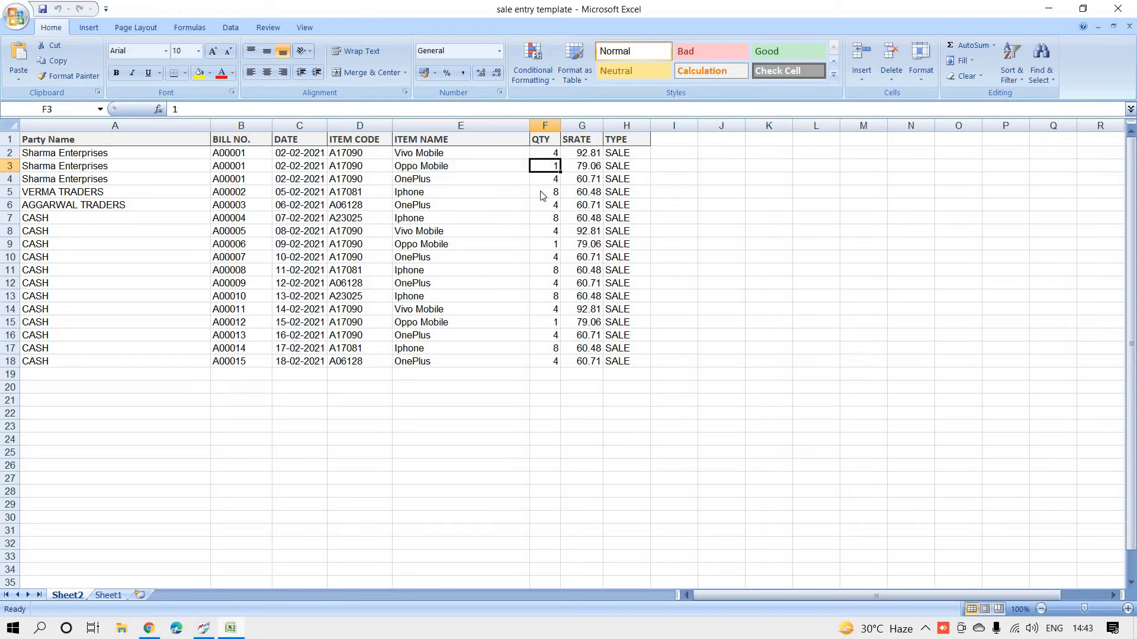
key(alt+Tab)
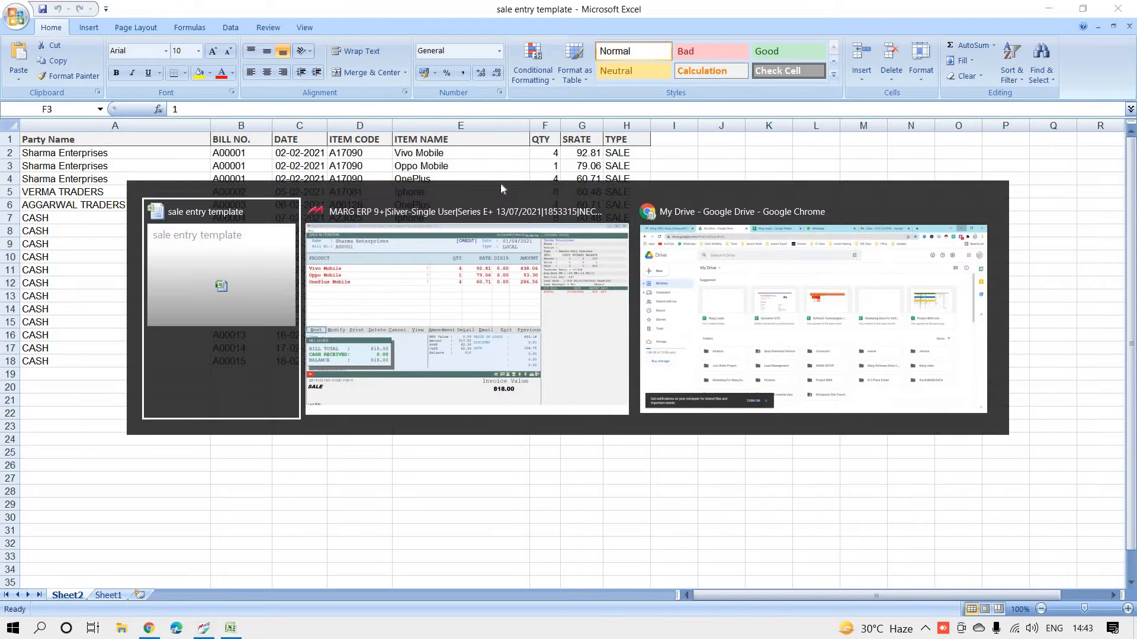
click(455, 204)
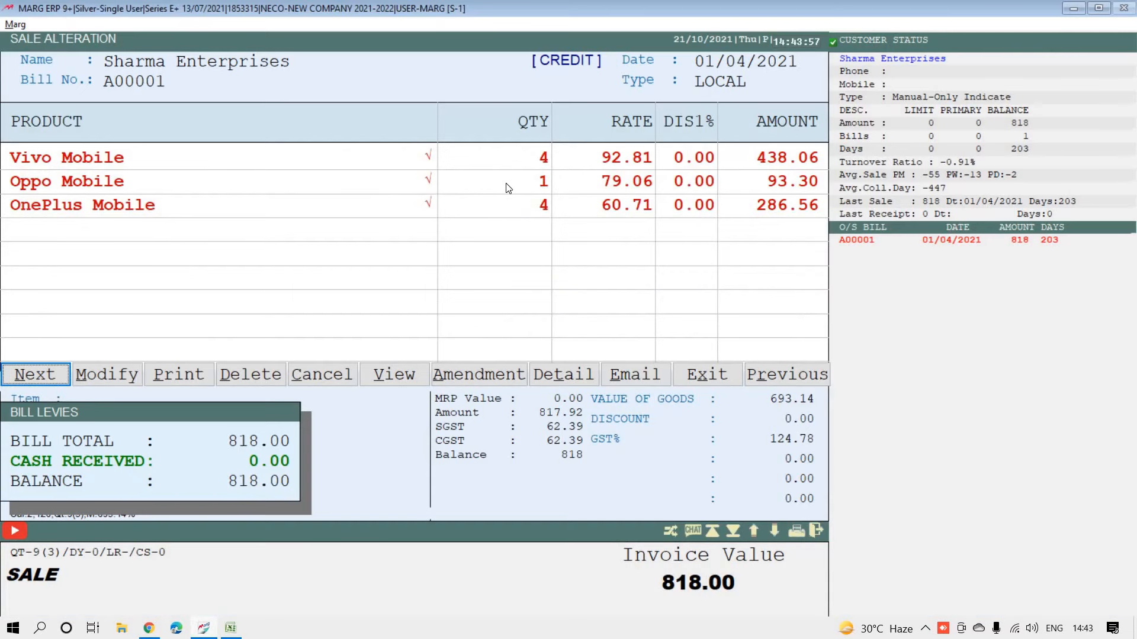
key(alt+Tab)
click(550, 180)
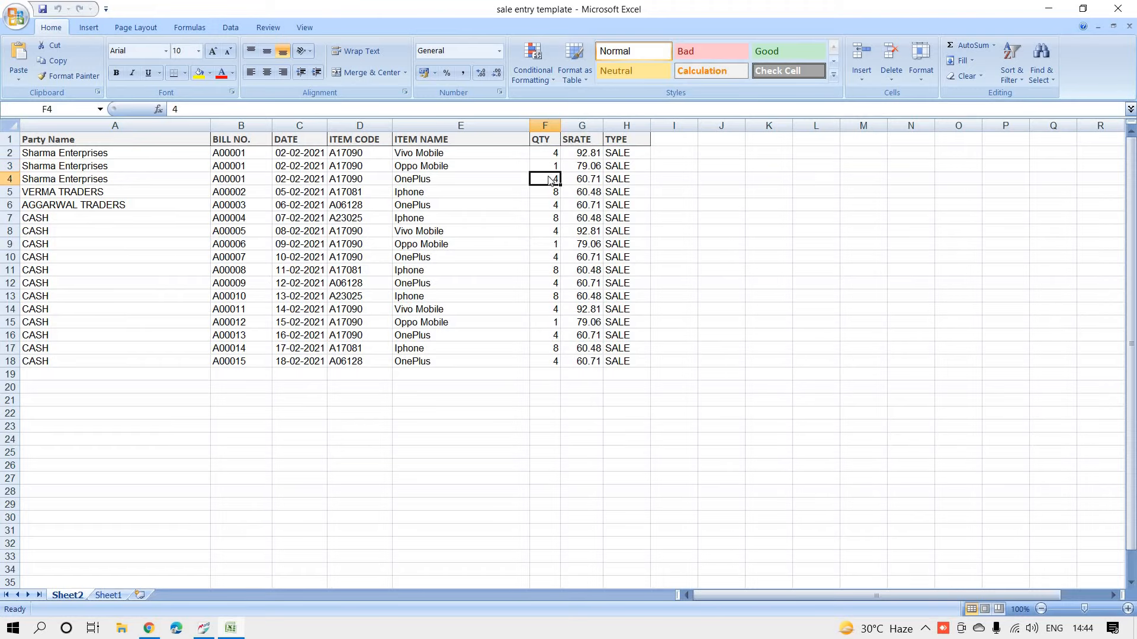
key(alt+Tab)
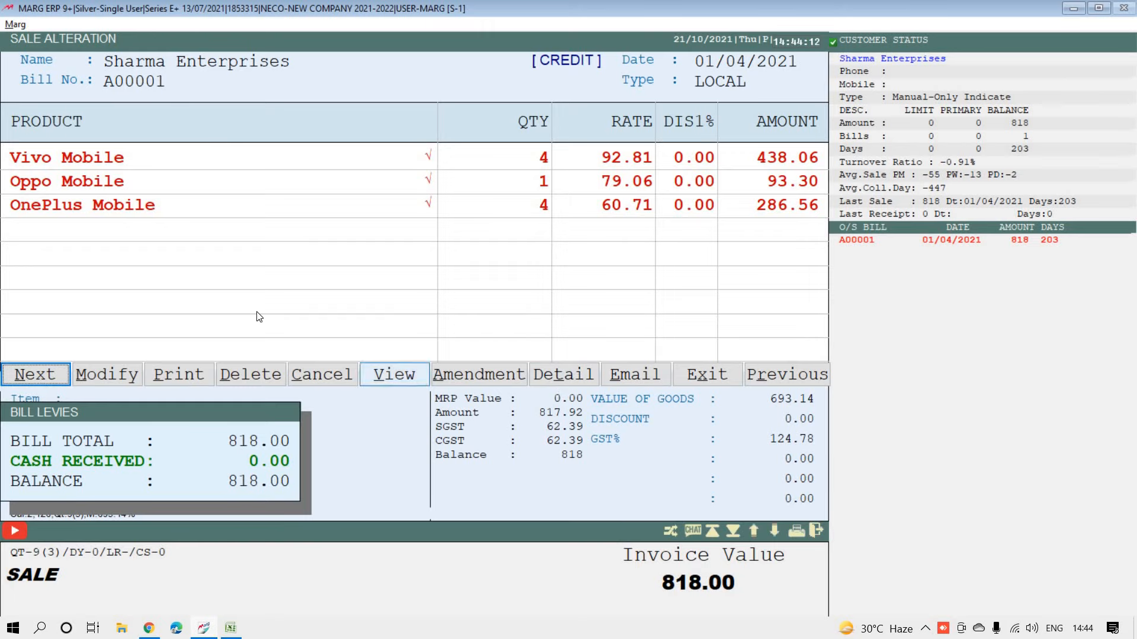
key(Escape)
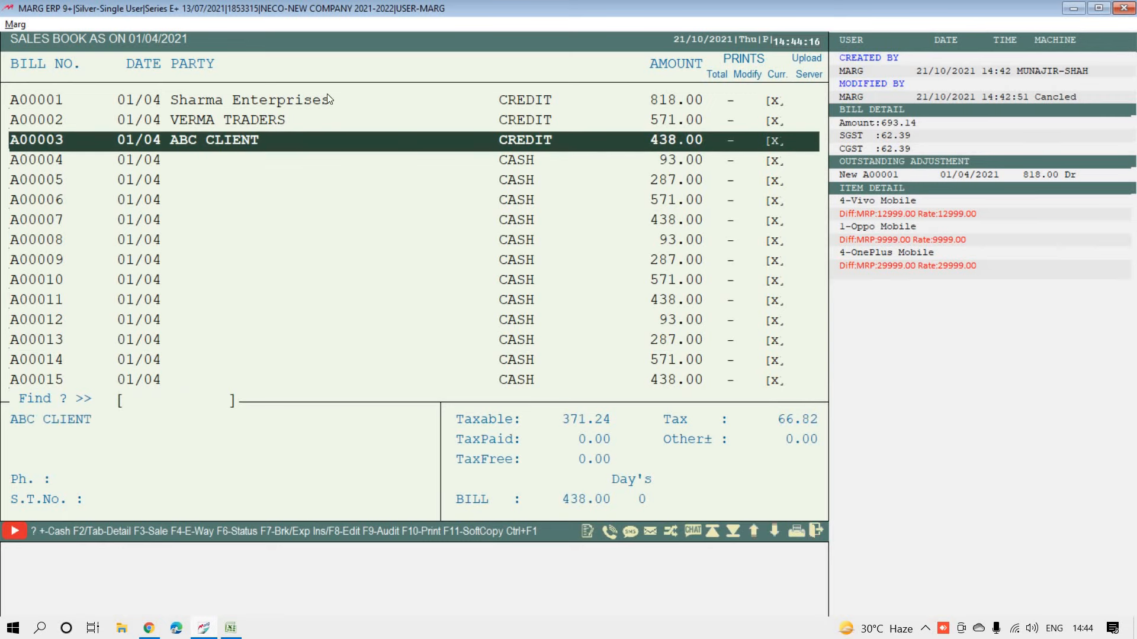
key(Escape)
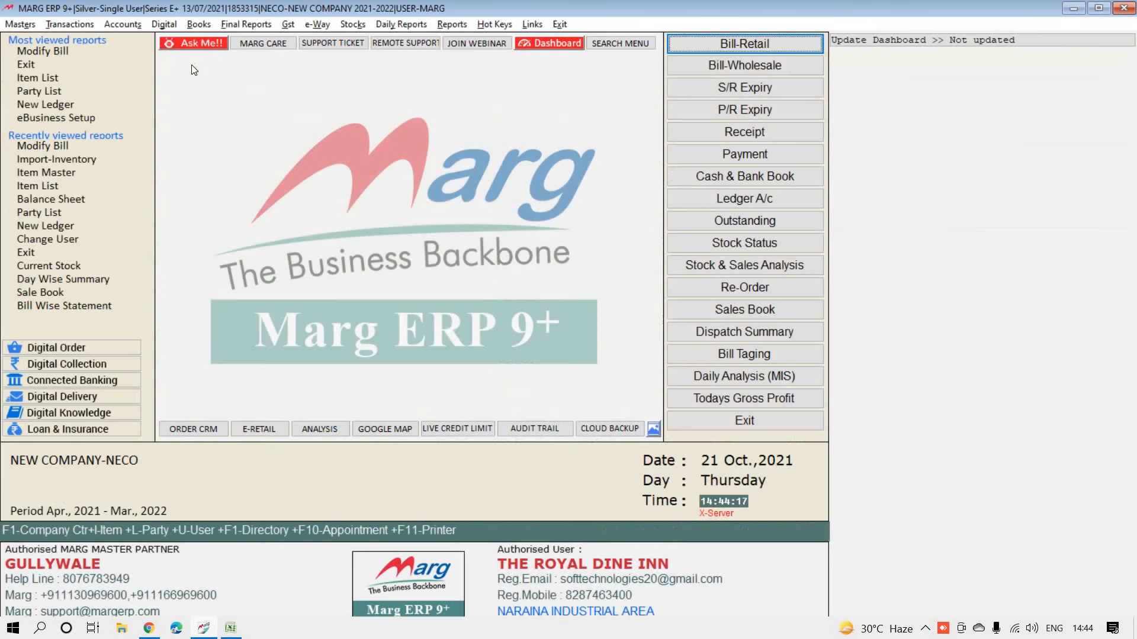
Step: List the purchase bills for modification with the period set to All Time and all ledgers and bill types included
click(68, 25)
mouse_move(105, 54)
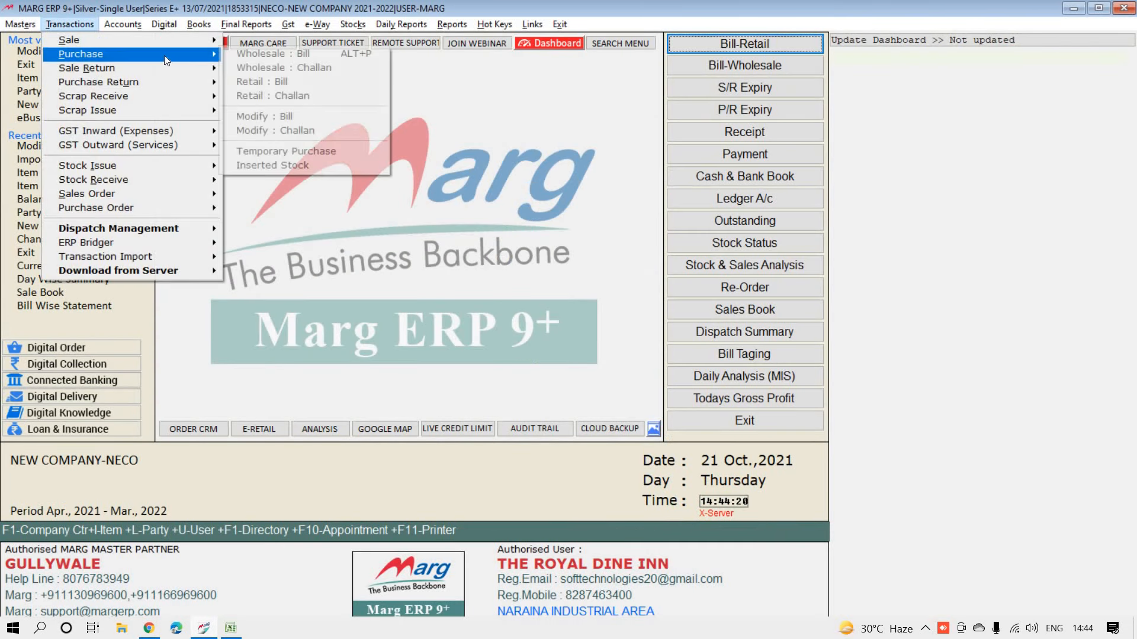
click(277, 117)
key(Return)
key(Down)
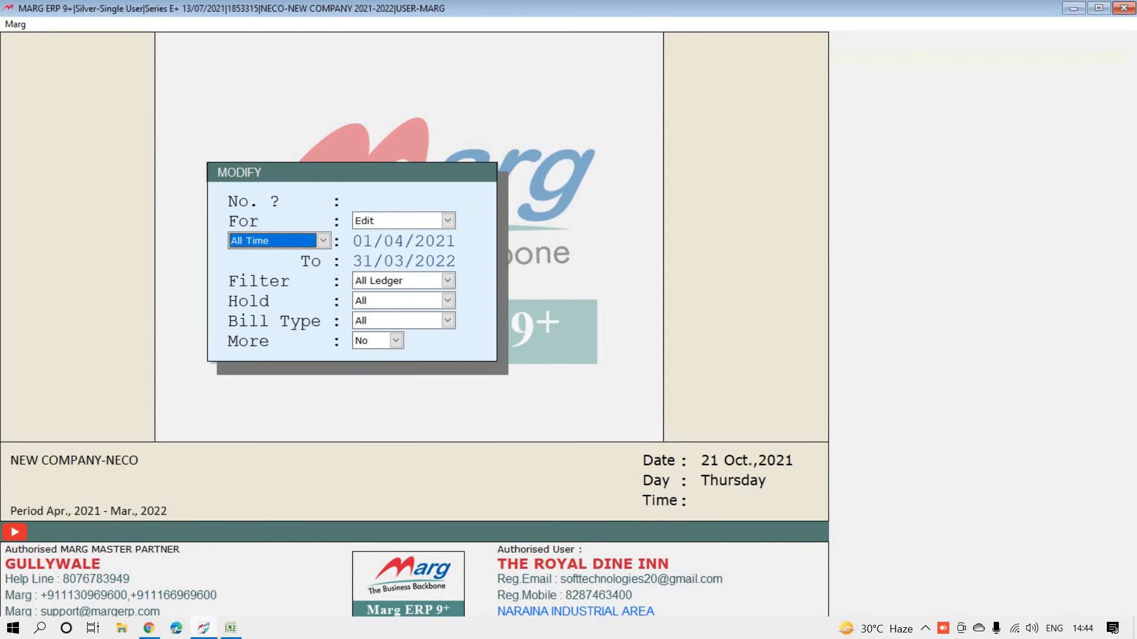
key(Return)
key(Return)
key(Return)
key(Return)
key(Return)
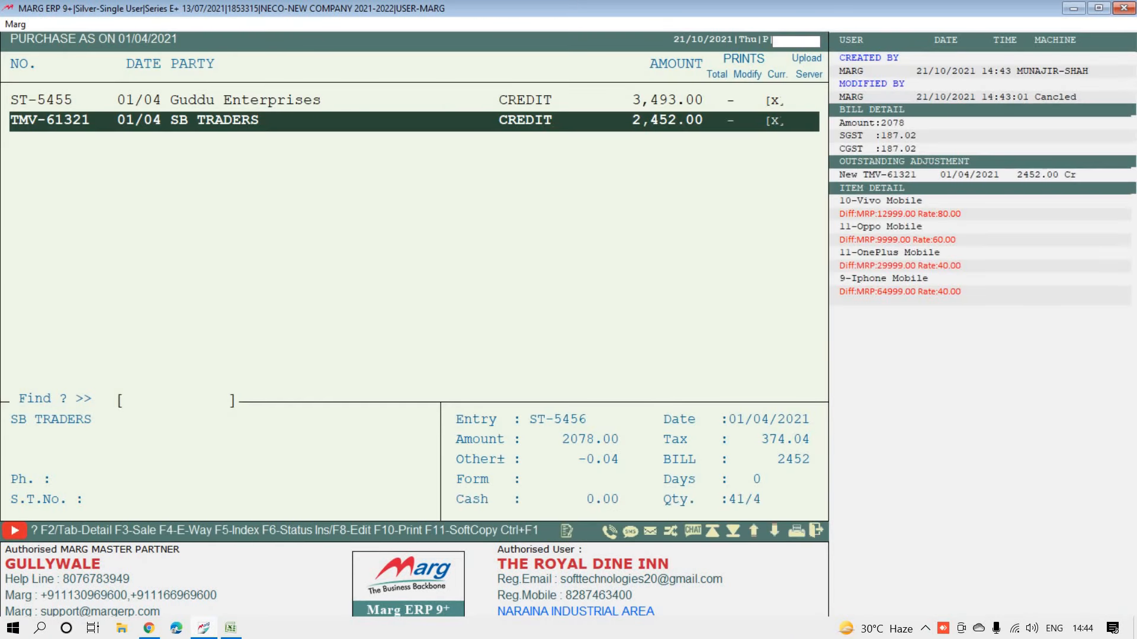
Step: Review the items, quantities and rates in the Guddu Enterprises and SB TRADERS purchase bills
key(Up)
key(Return)
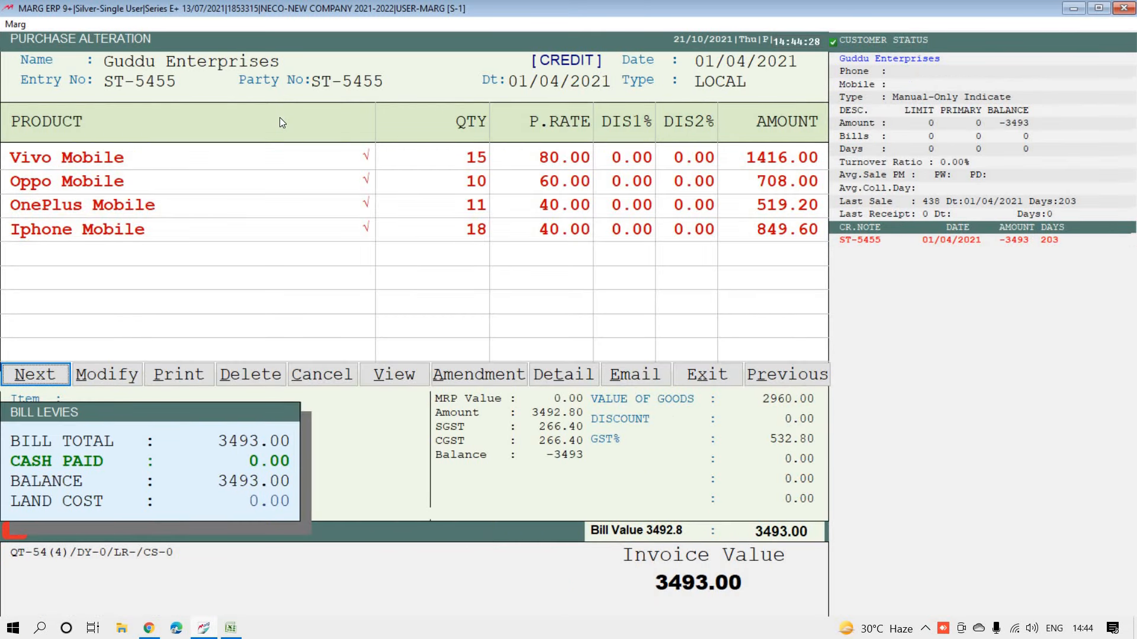
key(Escape)
key(Down)
key(Return)
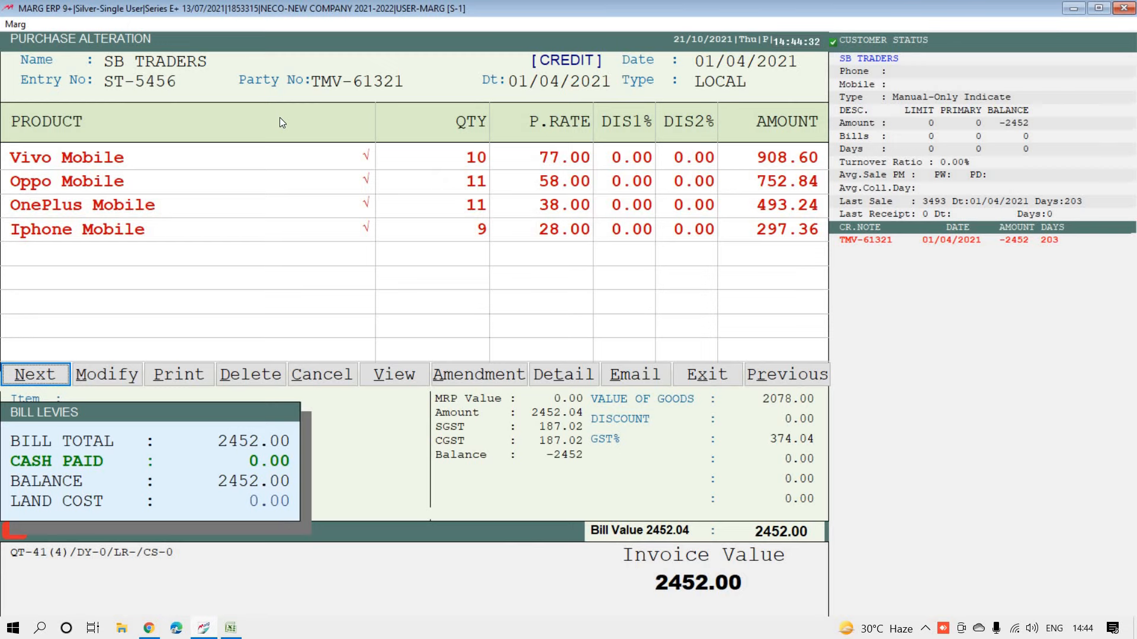
key(Escape)
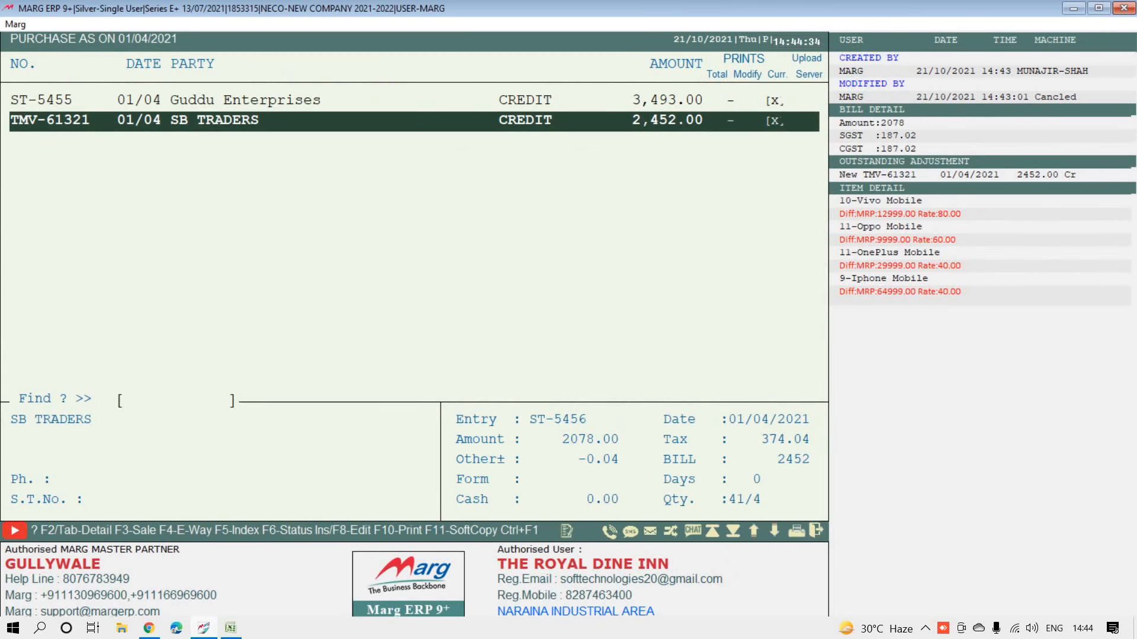